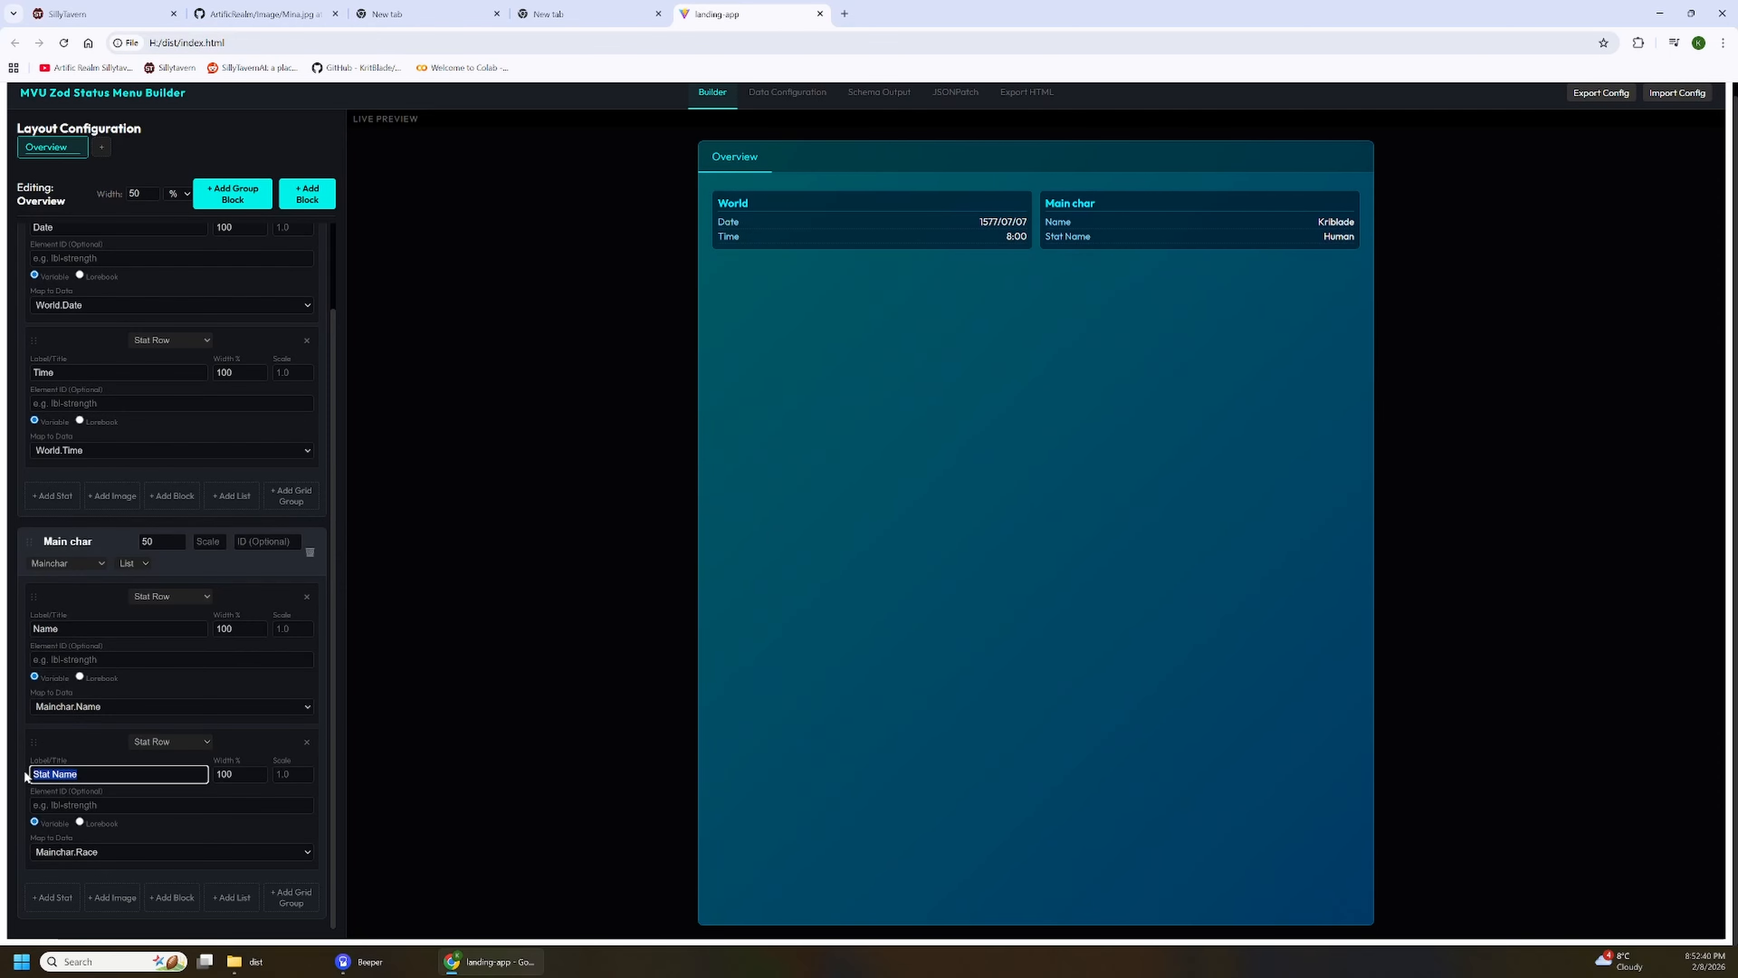
Step: Label the second Main char stat Race and add a third stat of type Stat Bar (HP) below it
text(Race)
click(52, 897)
scroll(169, 816, down, 2)
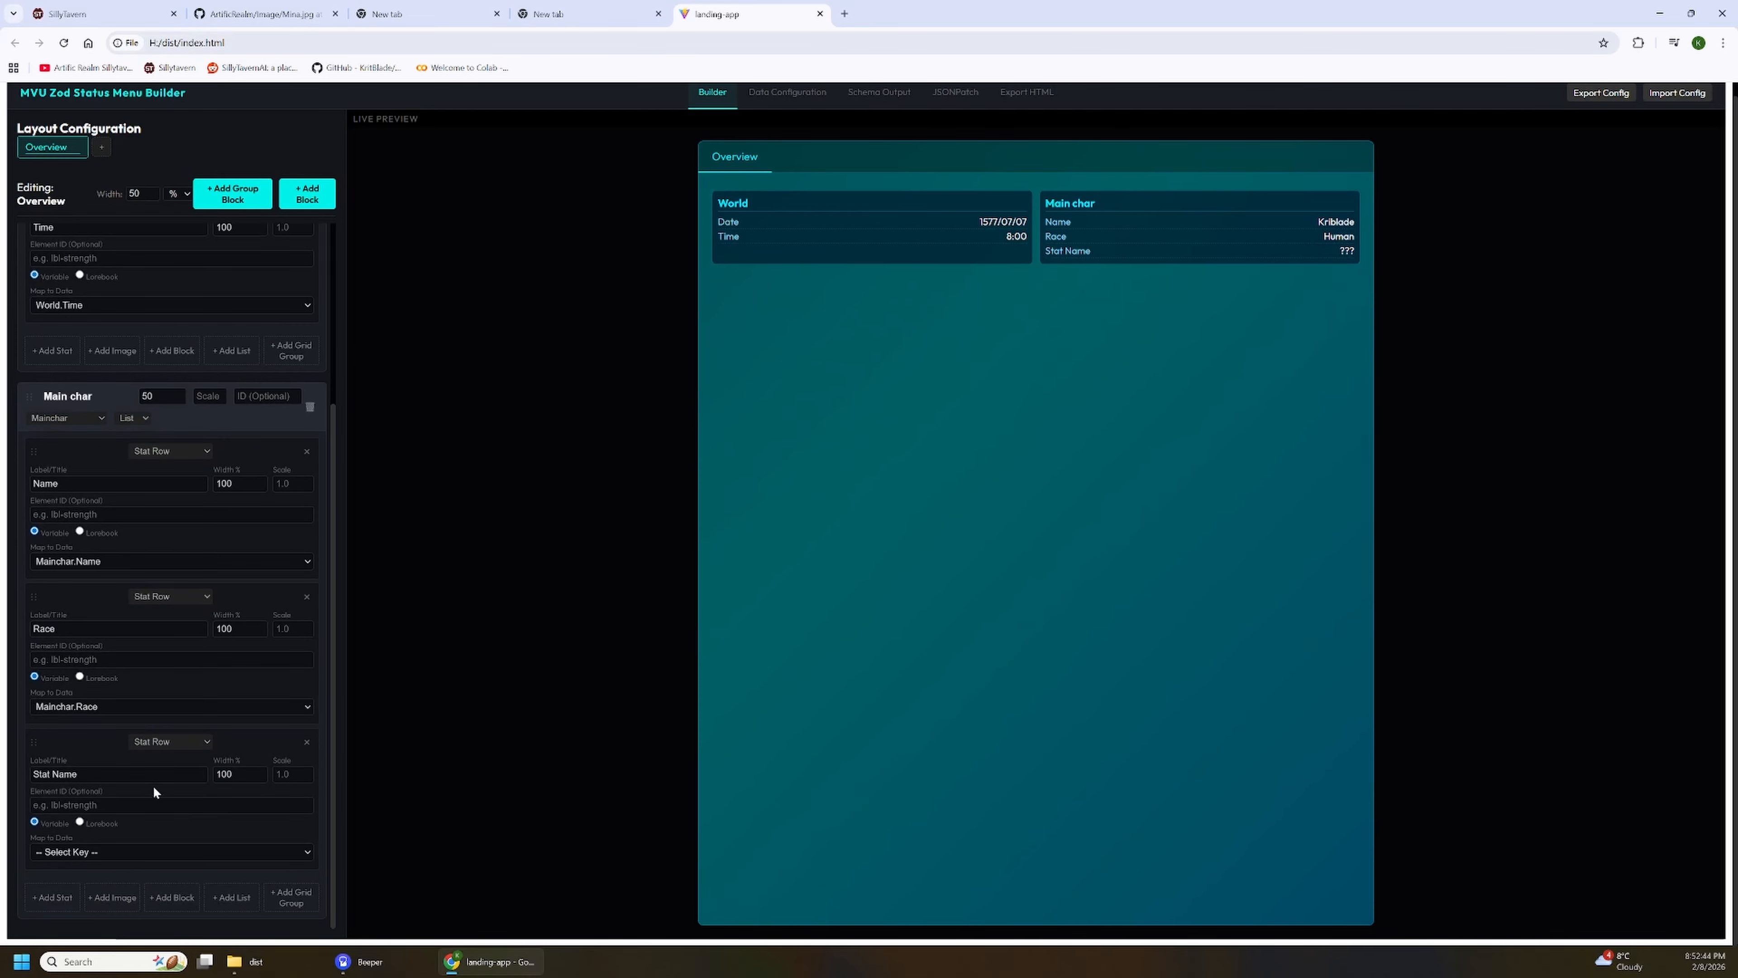
click(171, 741)
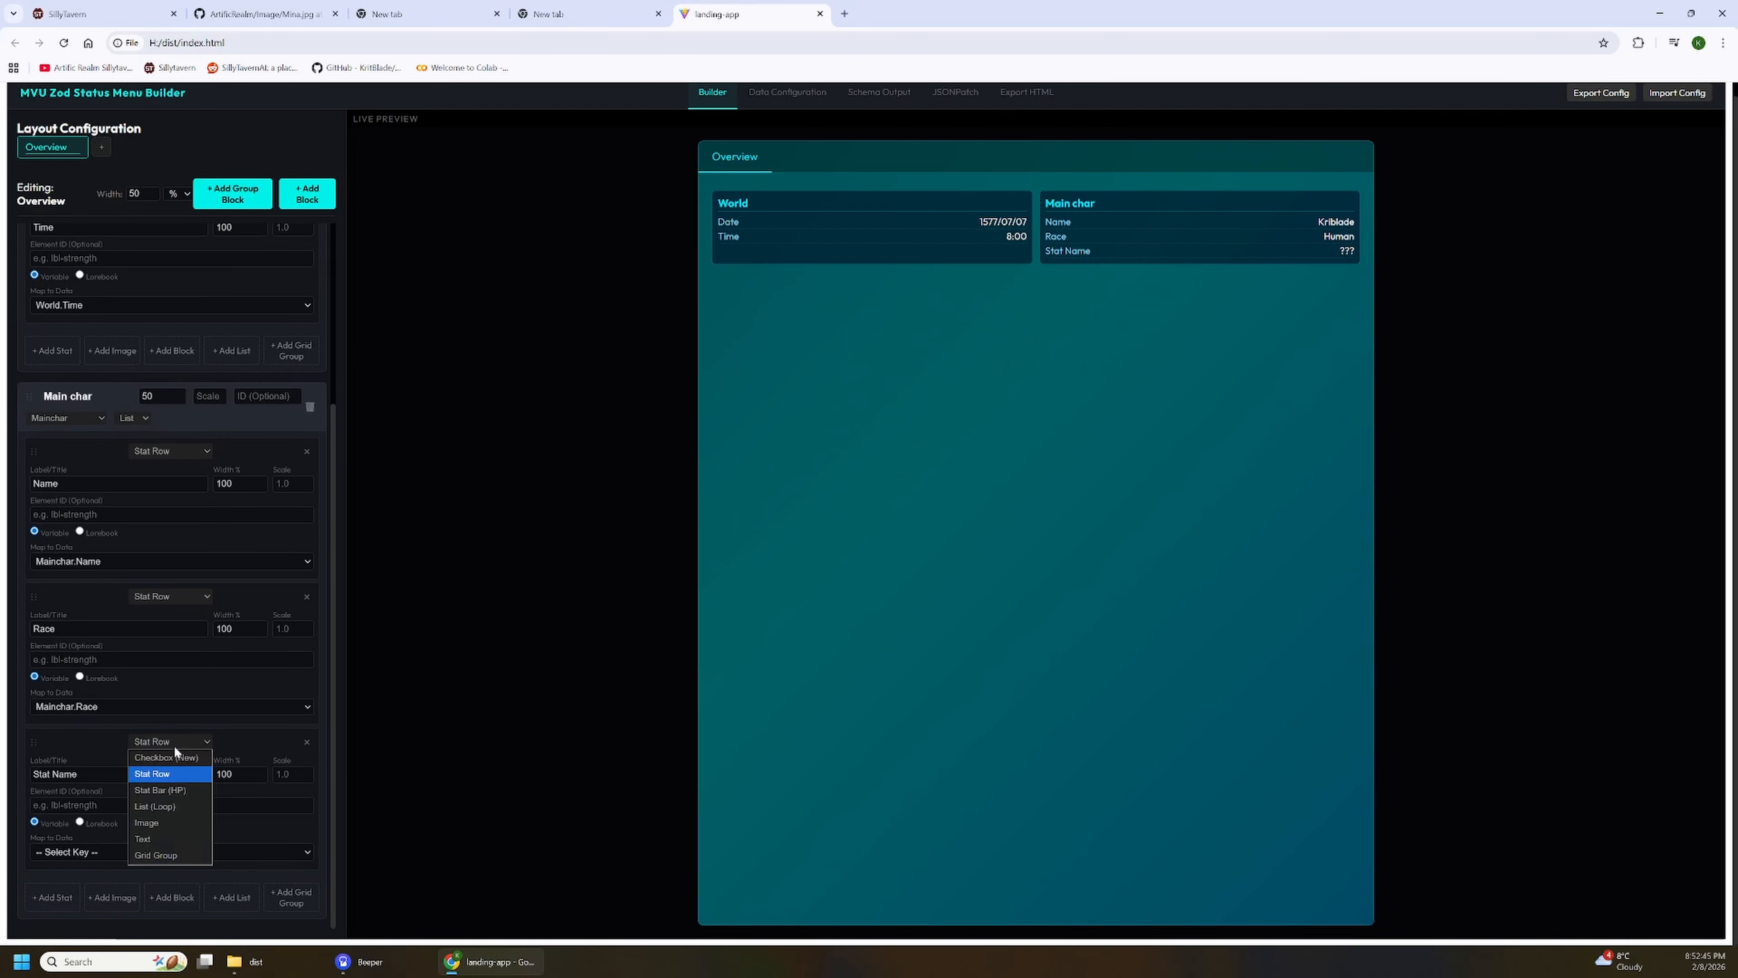
click(167, 789)
scroll(135, 831, down, 1)
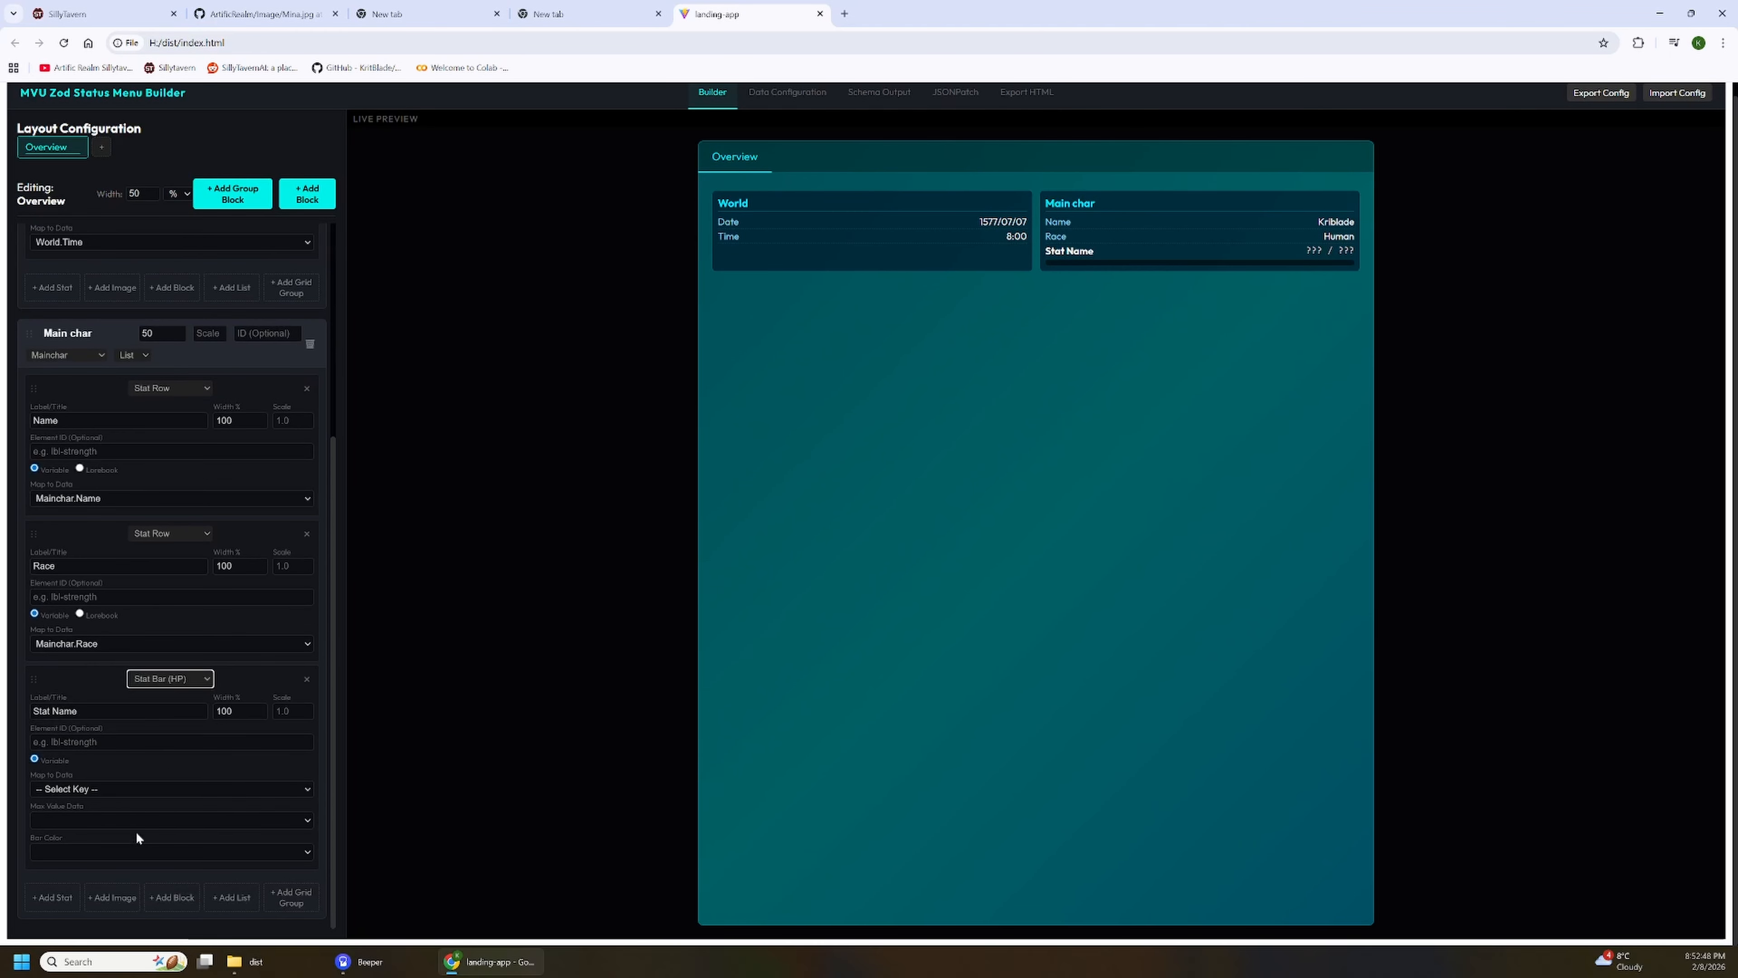
Step: Map the new stat bar to Mainchar.Hp_curr with Mainchar.Hp_max as its maximum value
click(128, 789)
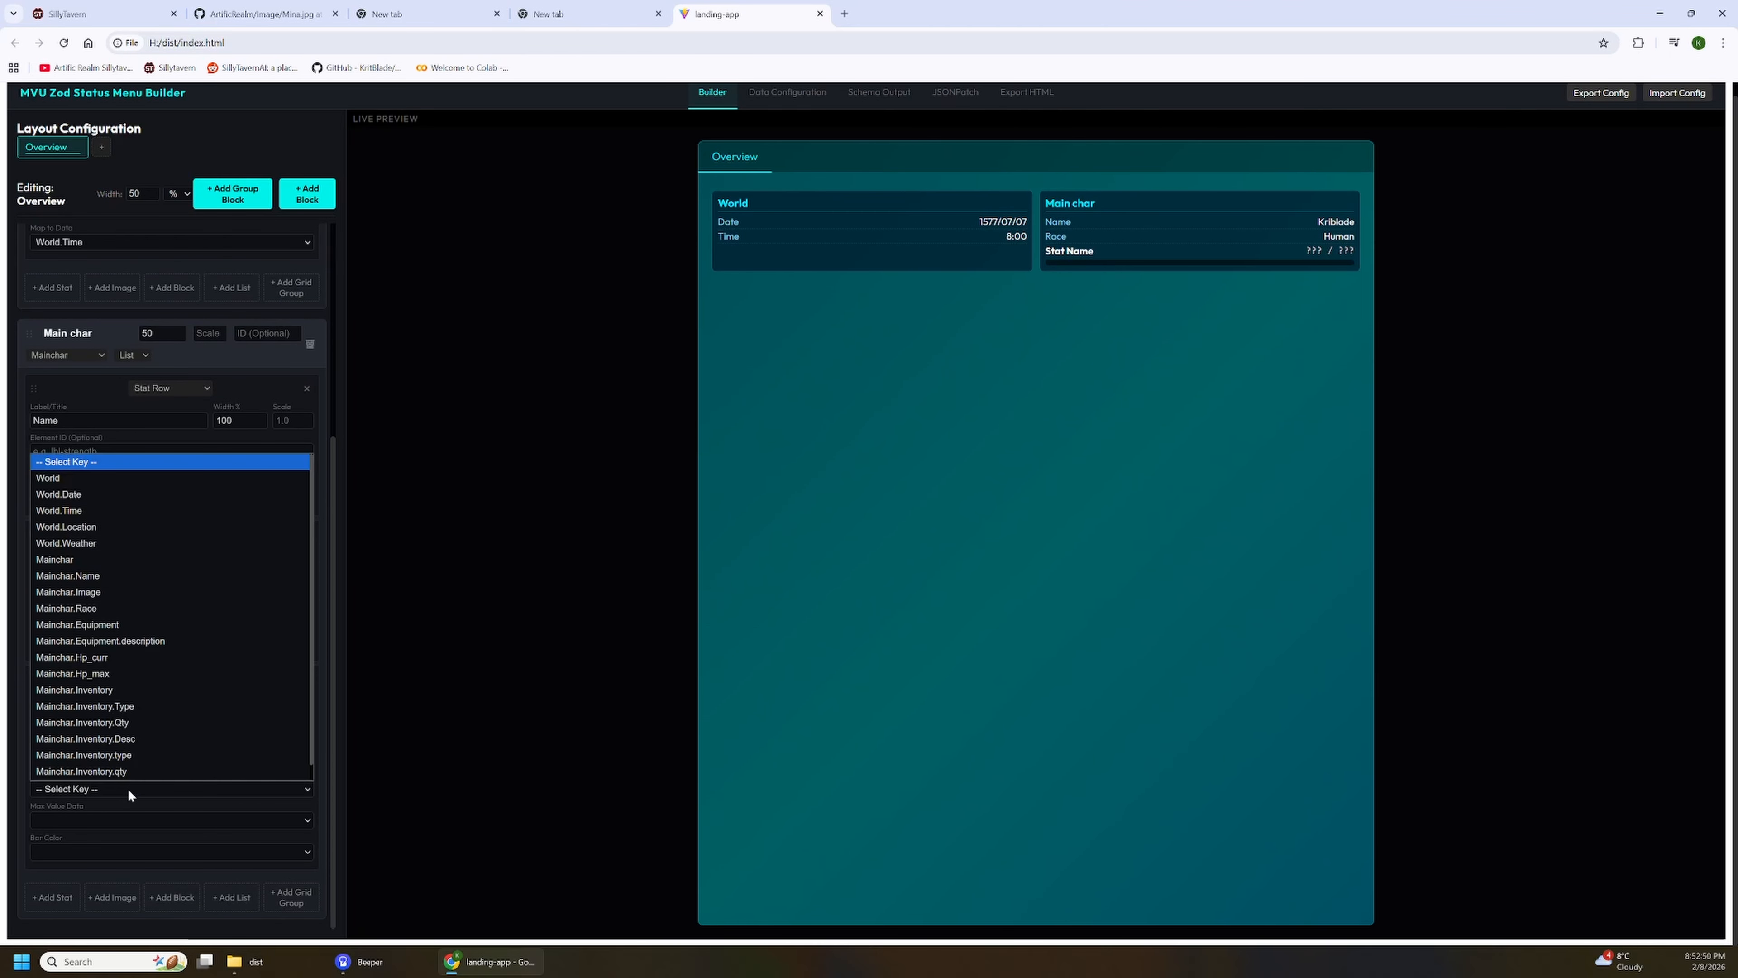
click(140, 642)
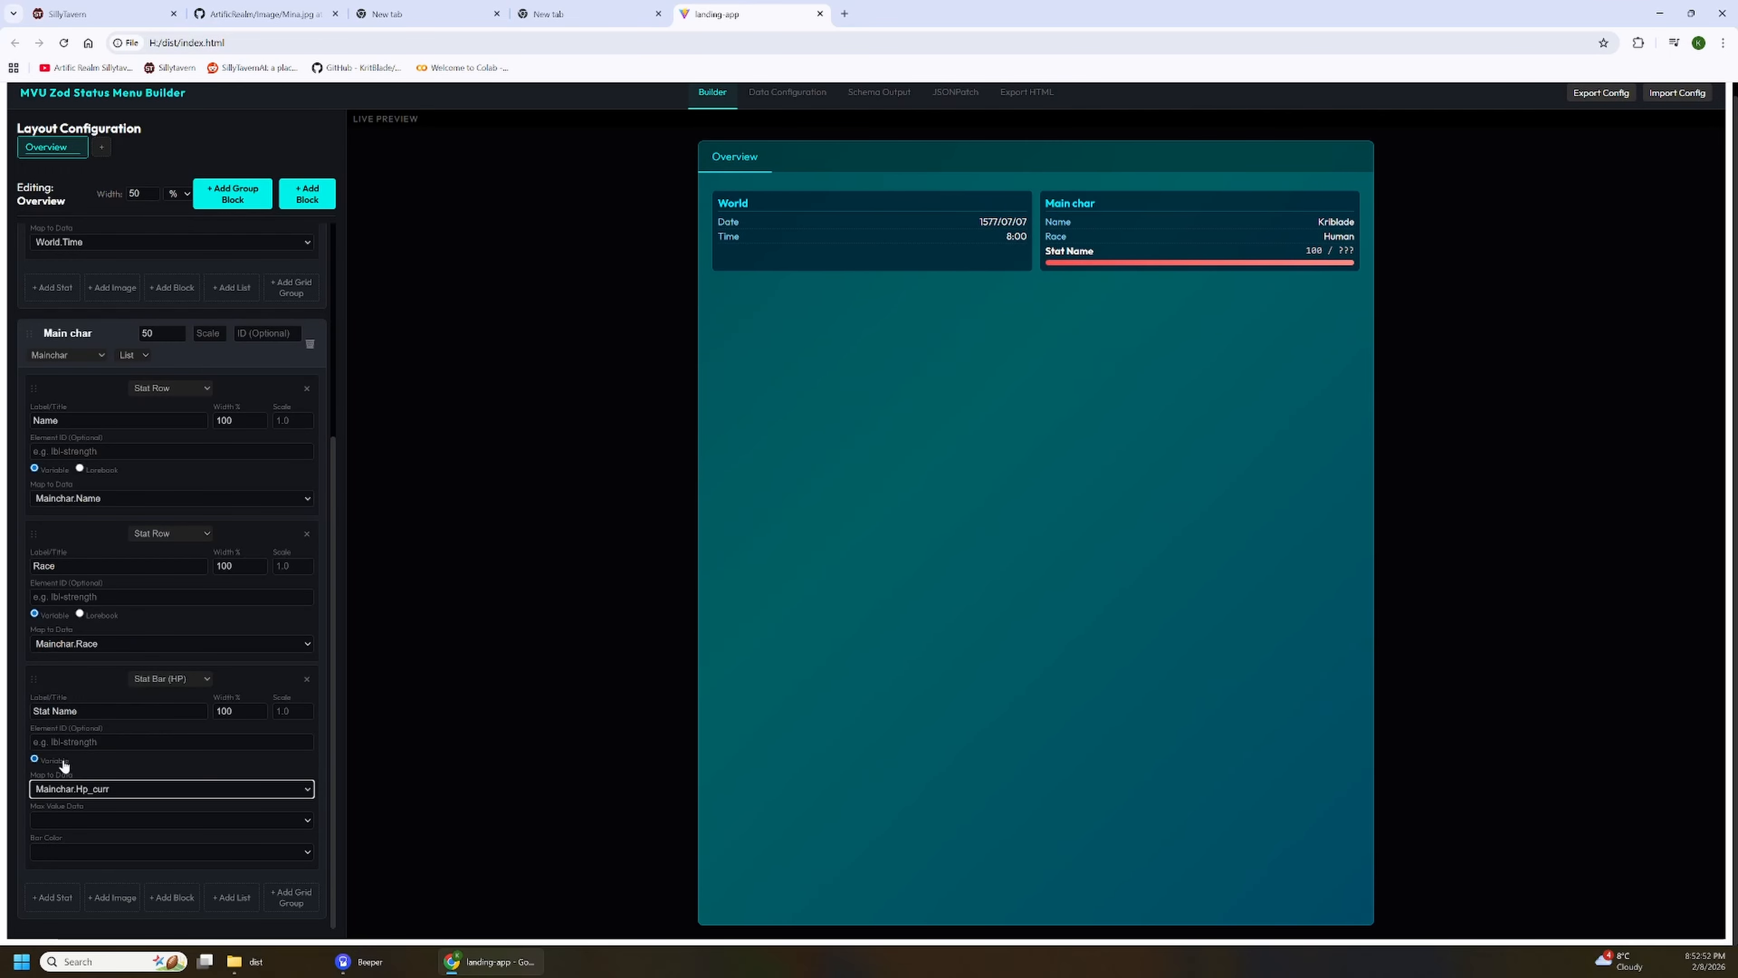
click(85, 822)
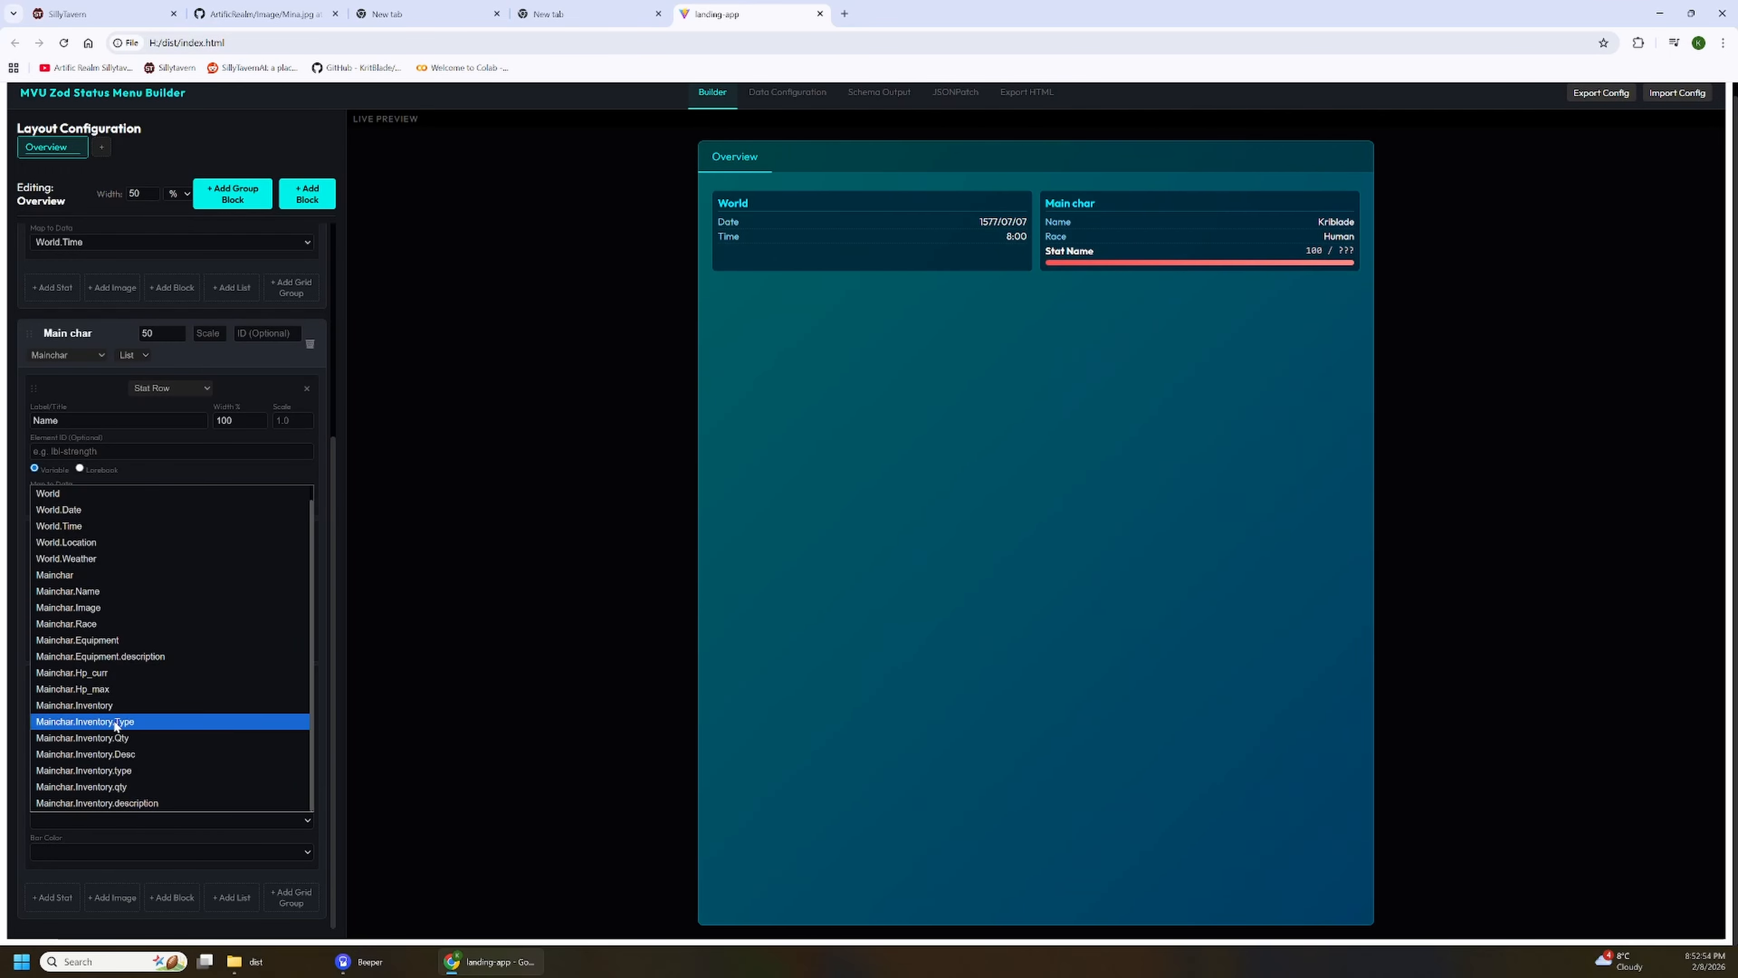
click(114, 690)
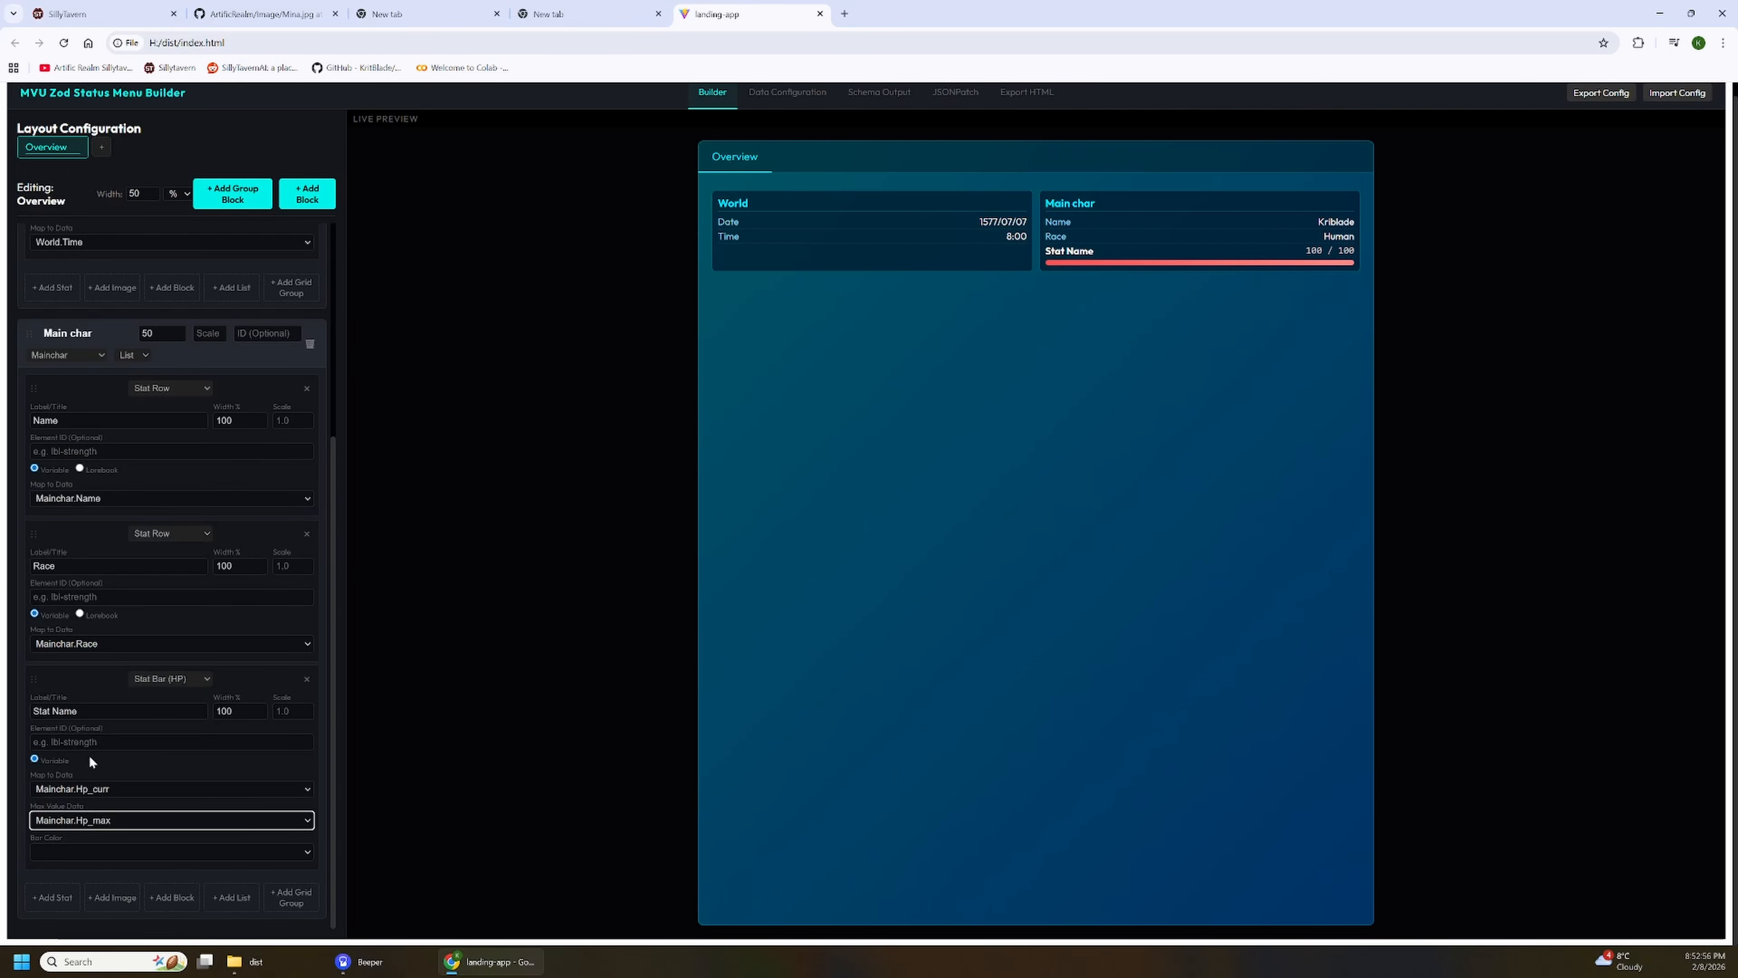
Step: Label the stat bar HP and reorder it to be the first item in the Main char block
triple_click(66, 711)
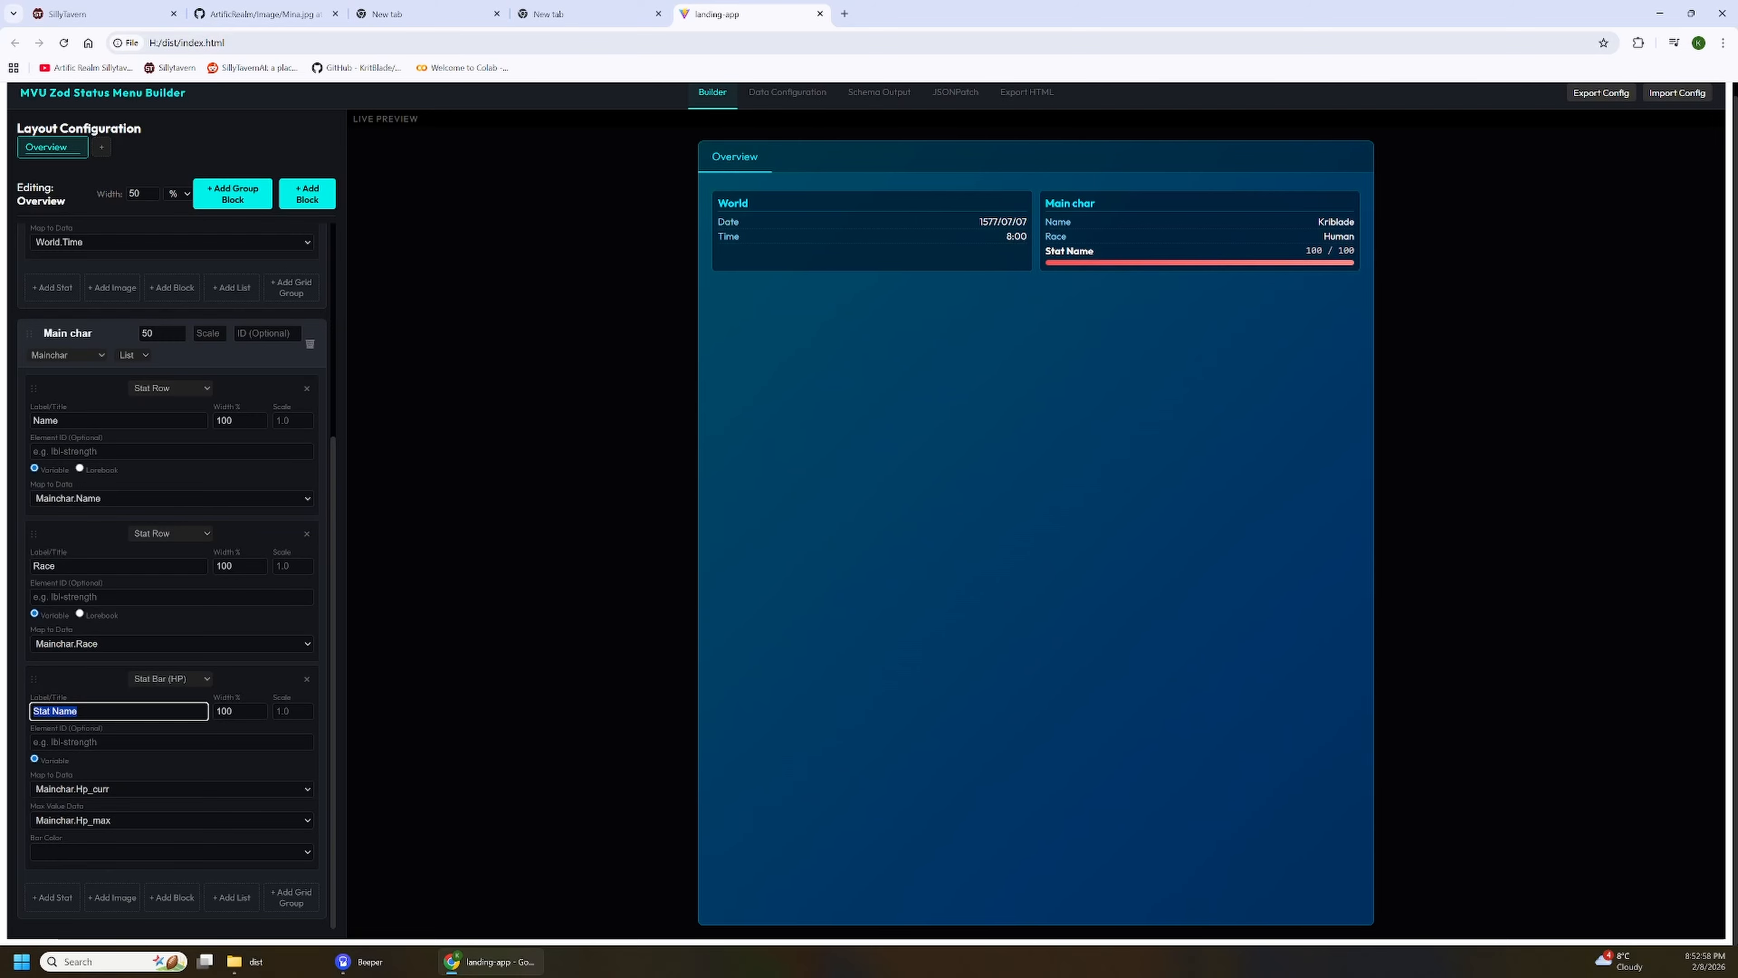
text(HP)
drag(37, 678, 46, 413)
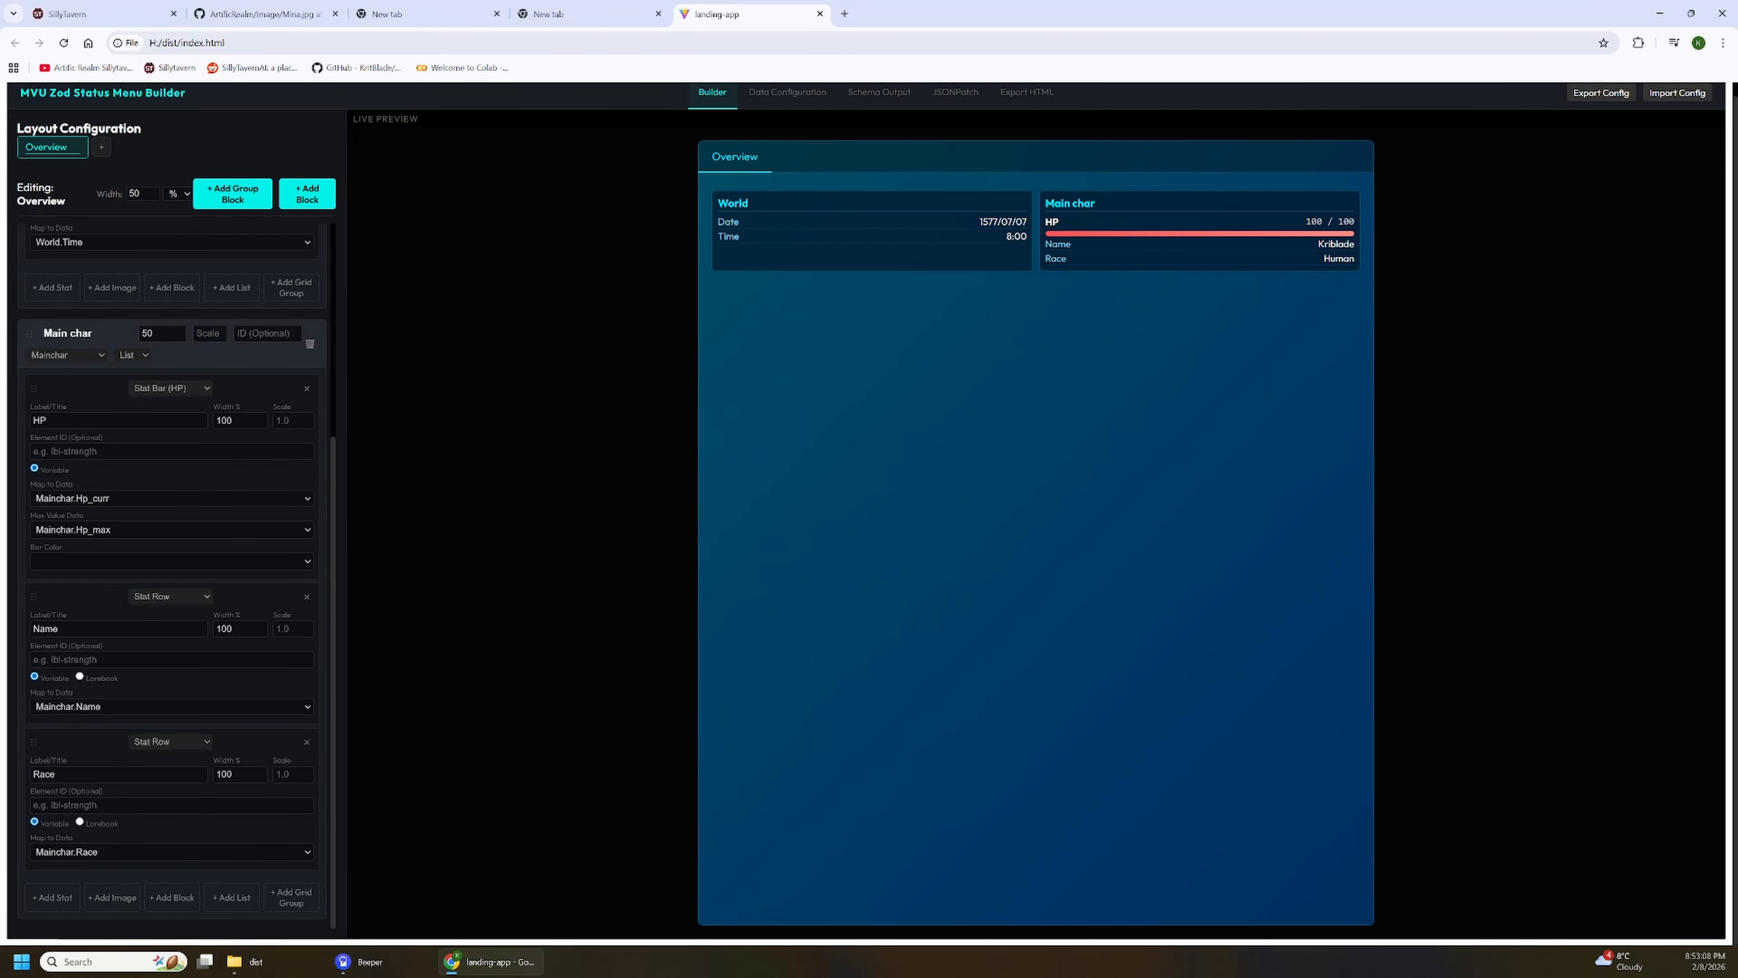
Step: Add an image element to the Main char block and map it to Mainchar.Image
click(113, 897)
scroll(163, 717, down, 2)
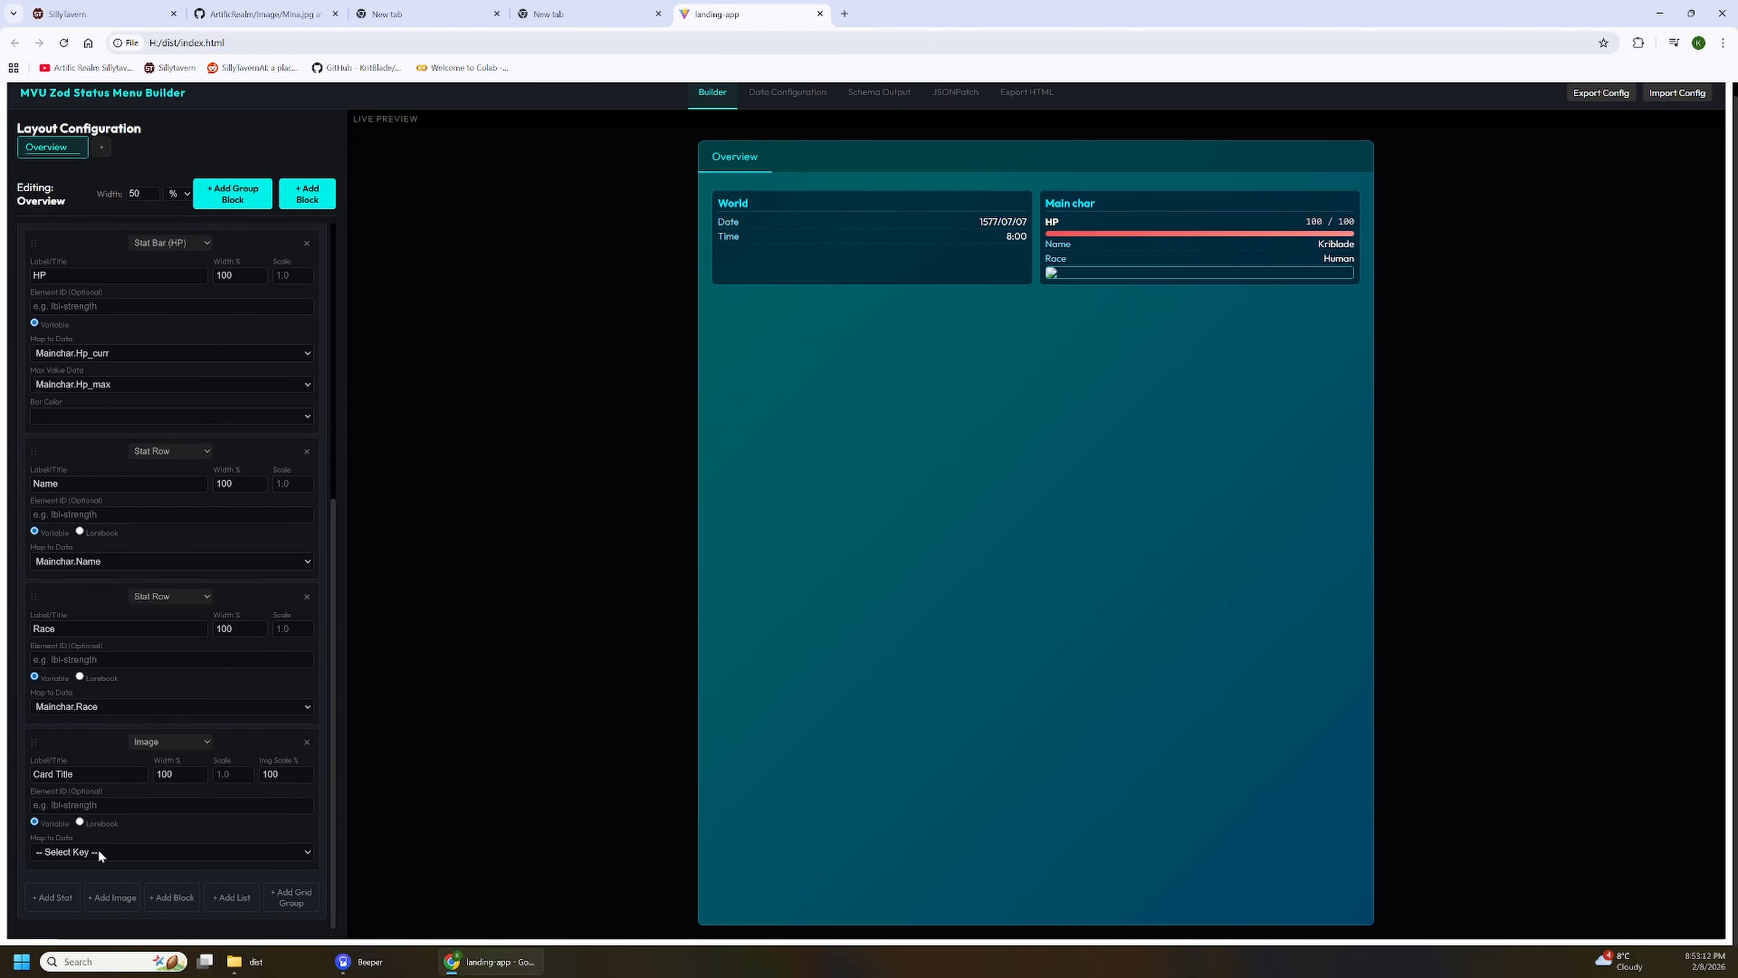
click(98, 849)
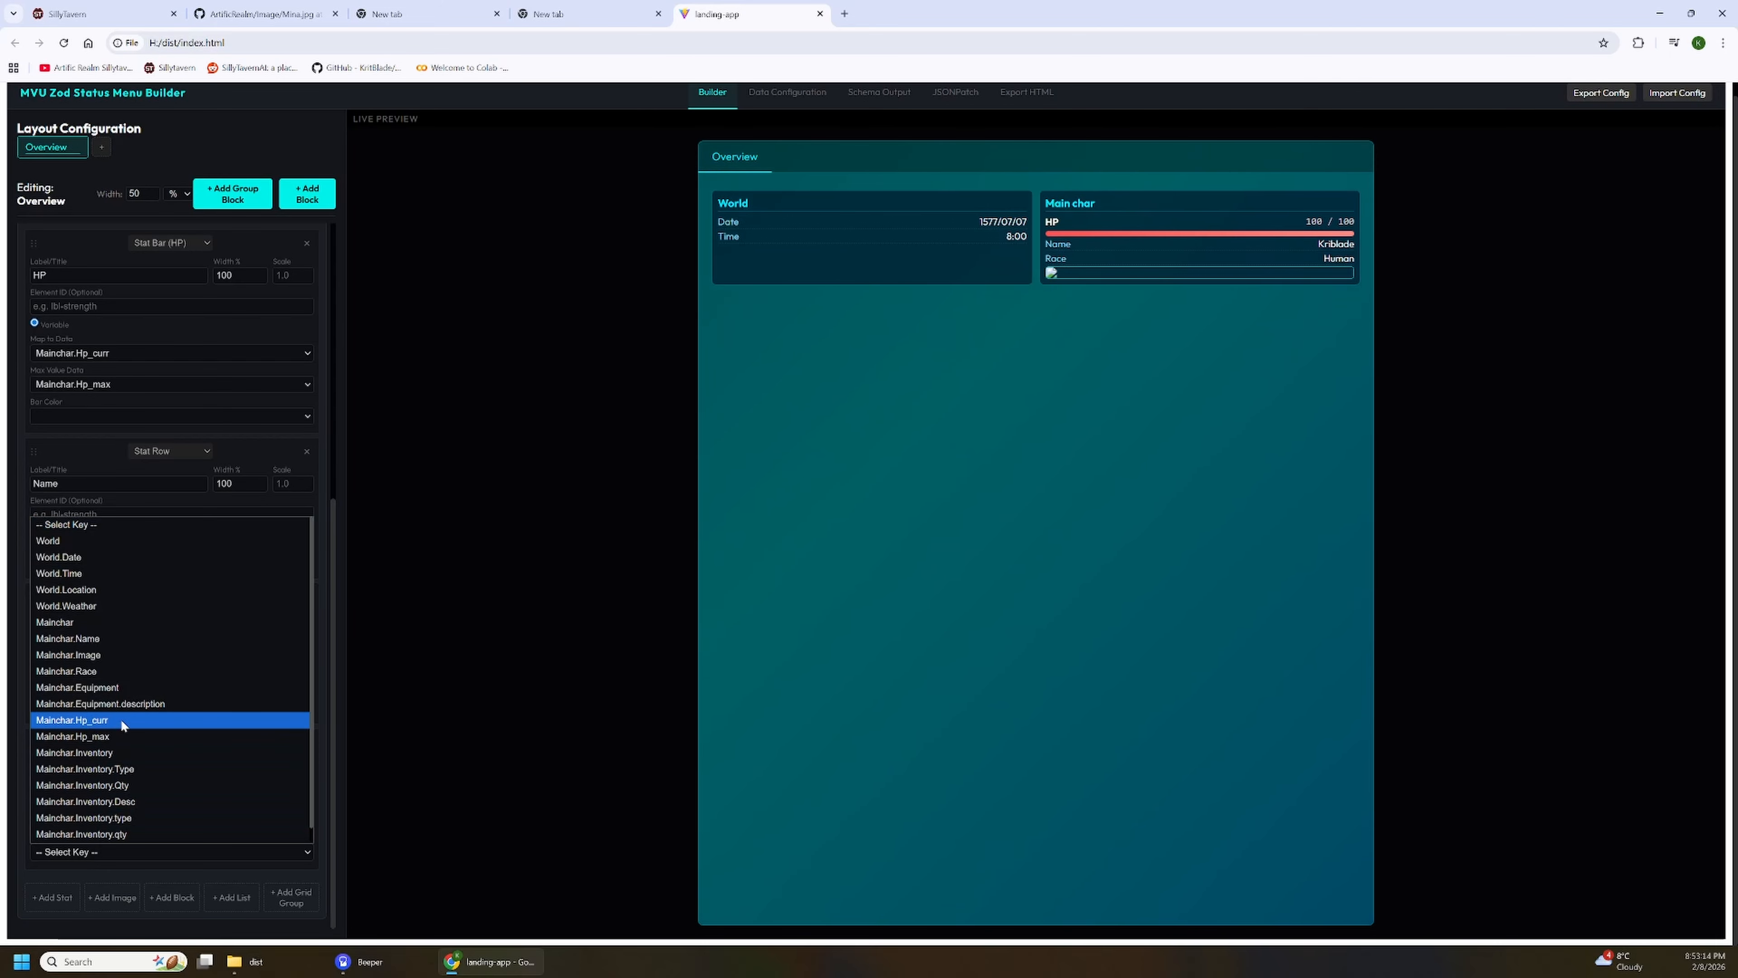
click(122, 655)
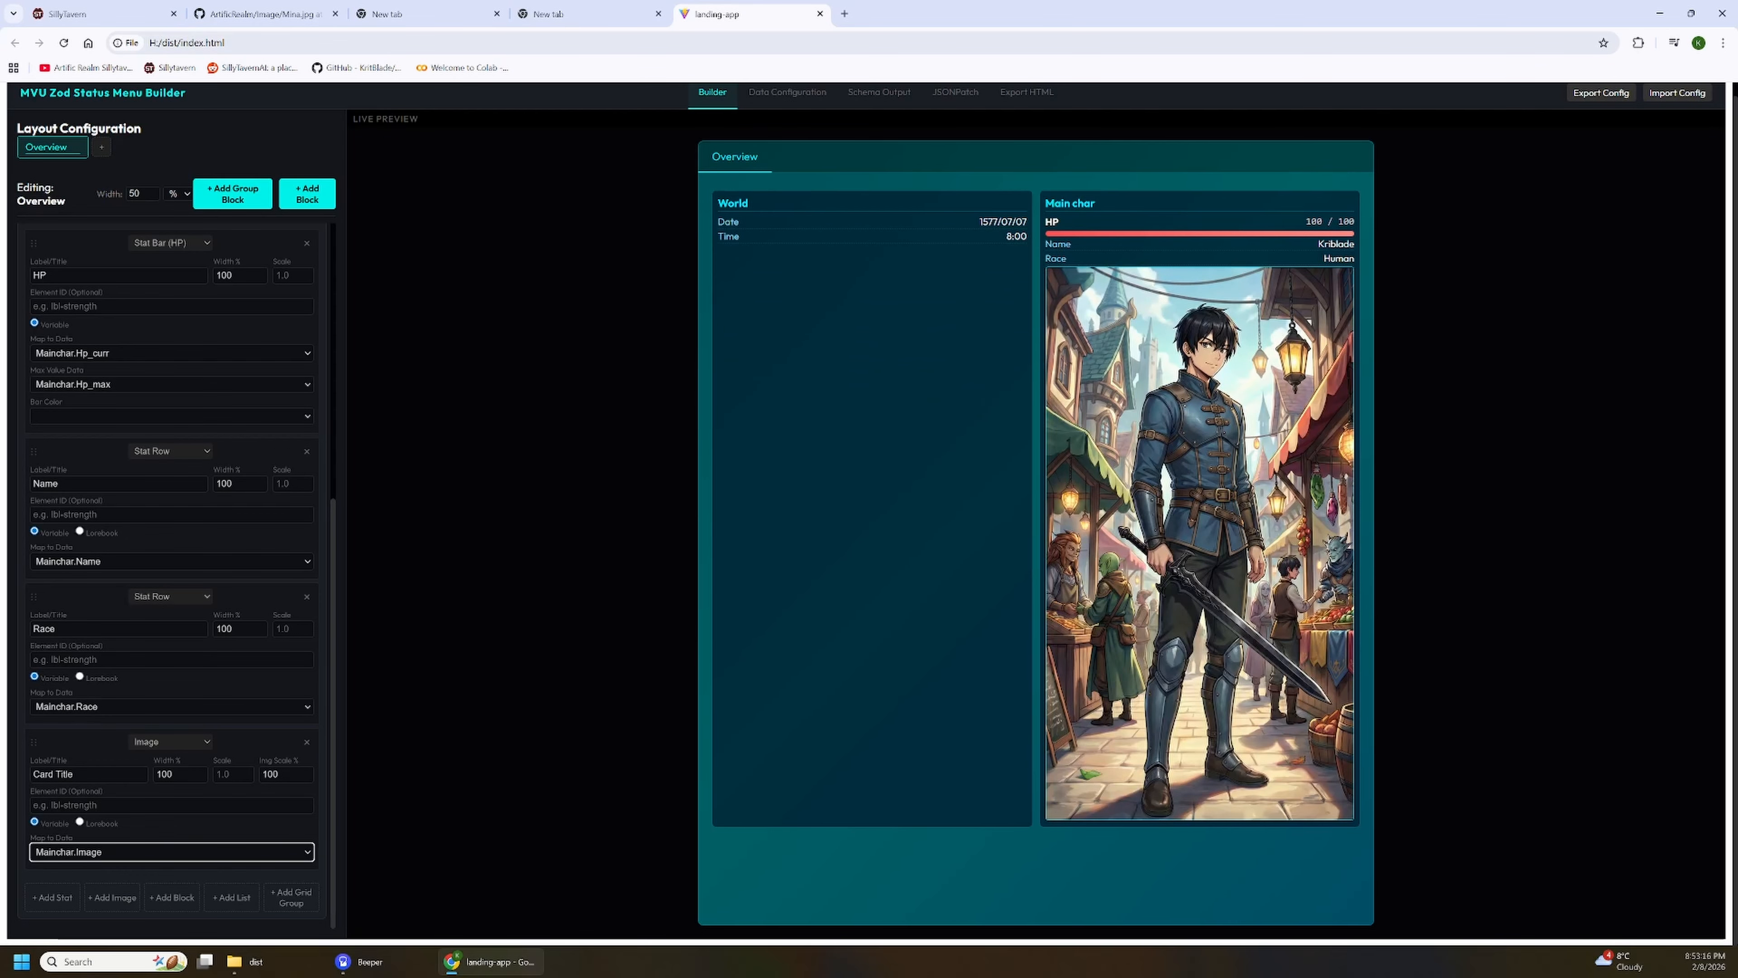
Step: Set the character image's scale to 50% and move the image above the HP bar in the Main char block
drag(281, 775, 268, 775)
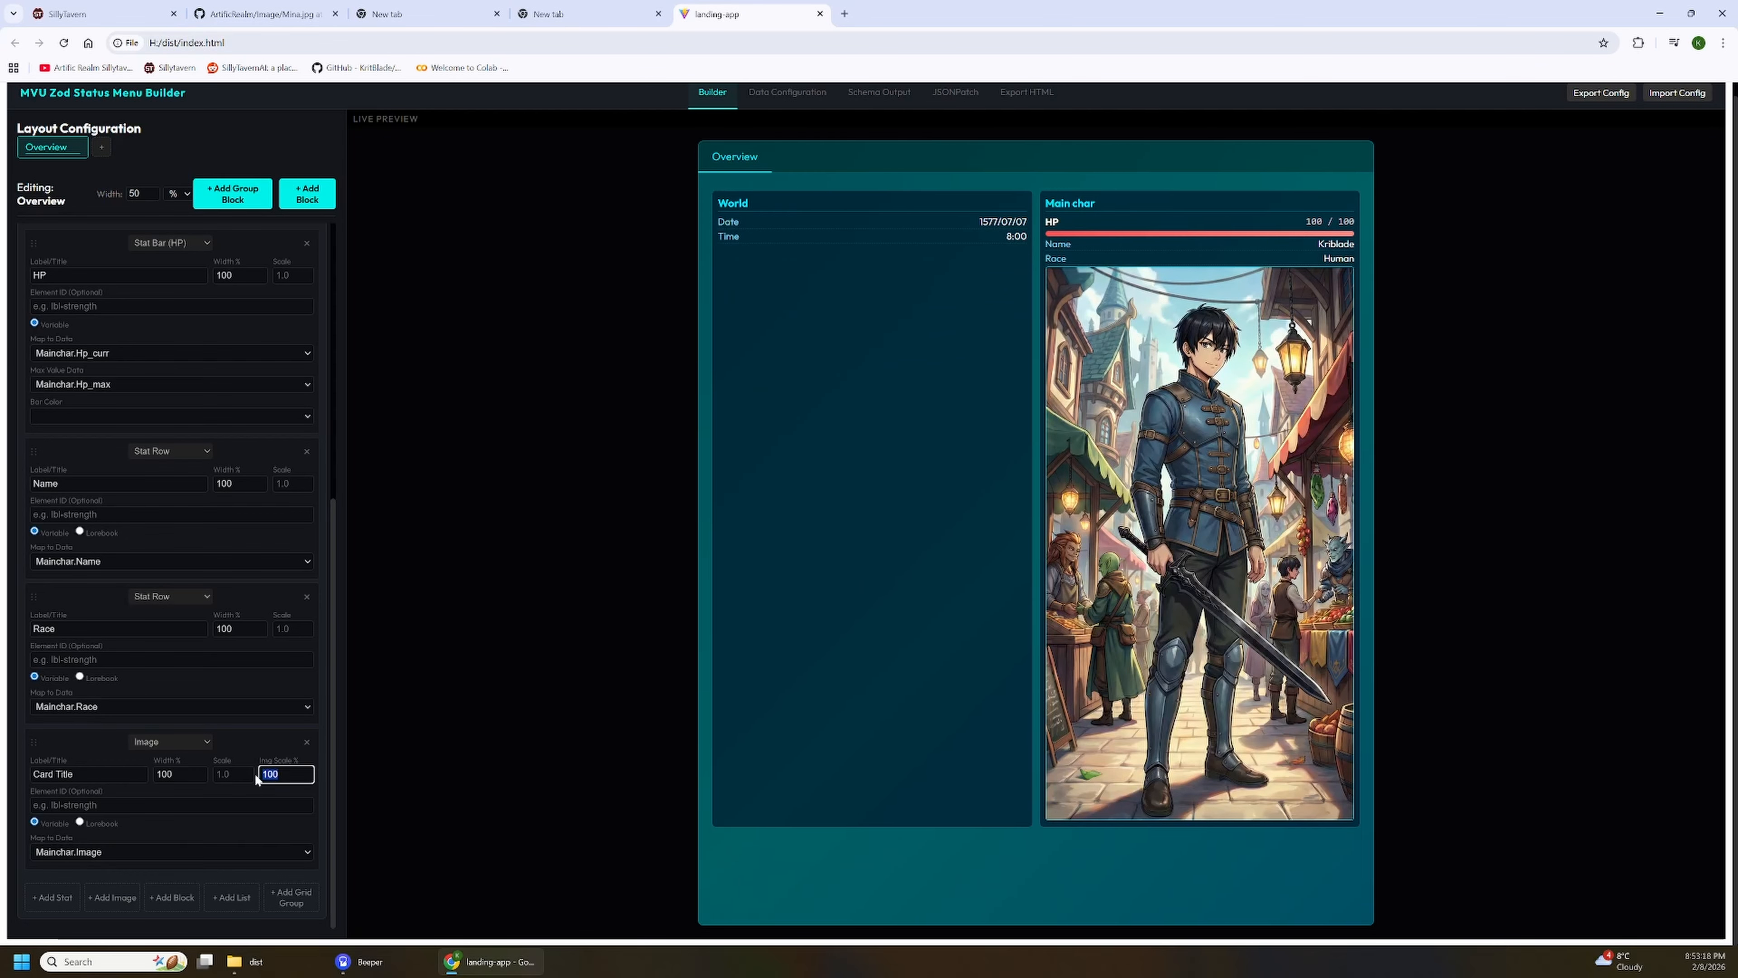
text(50)
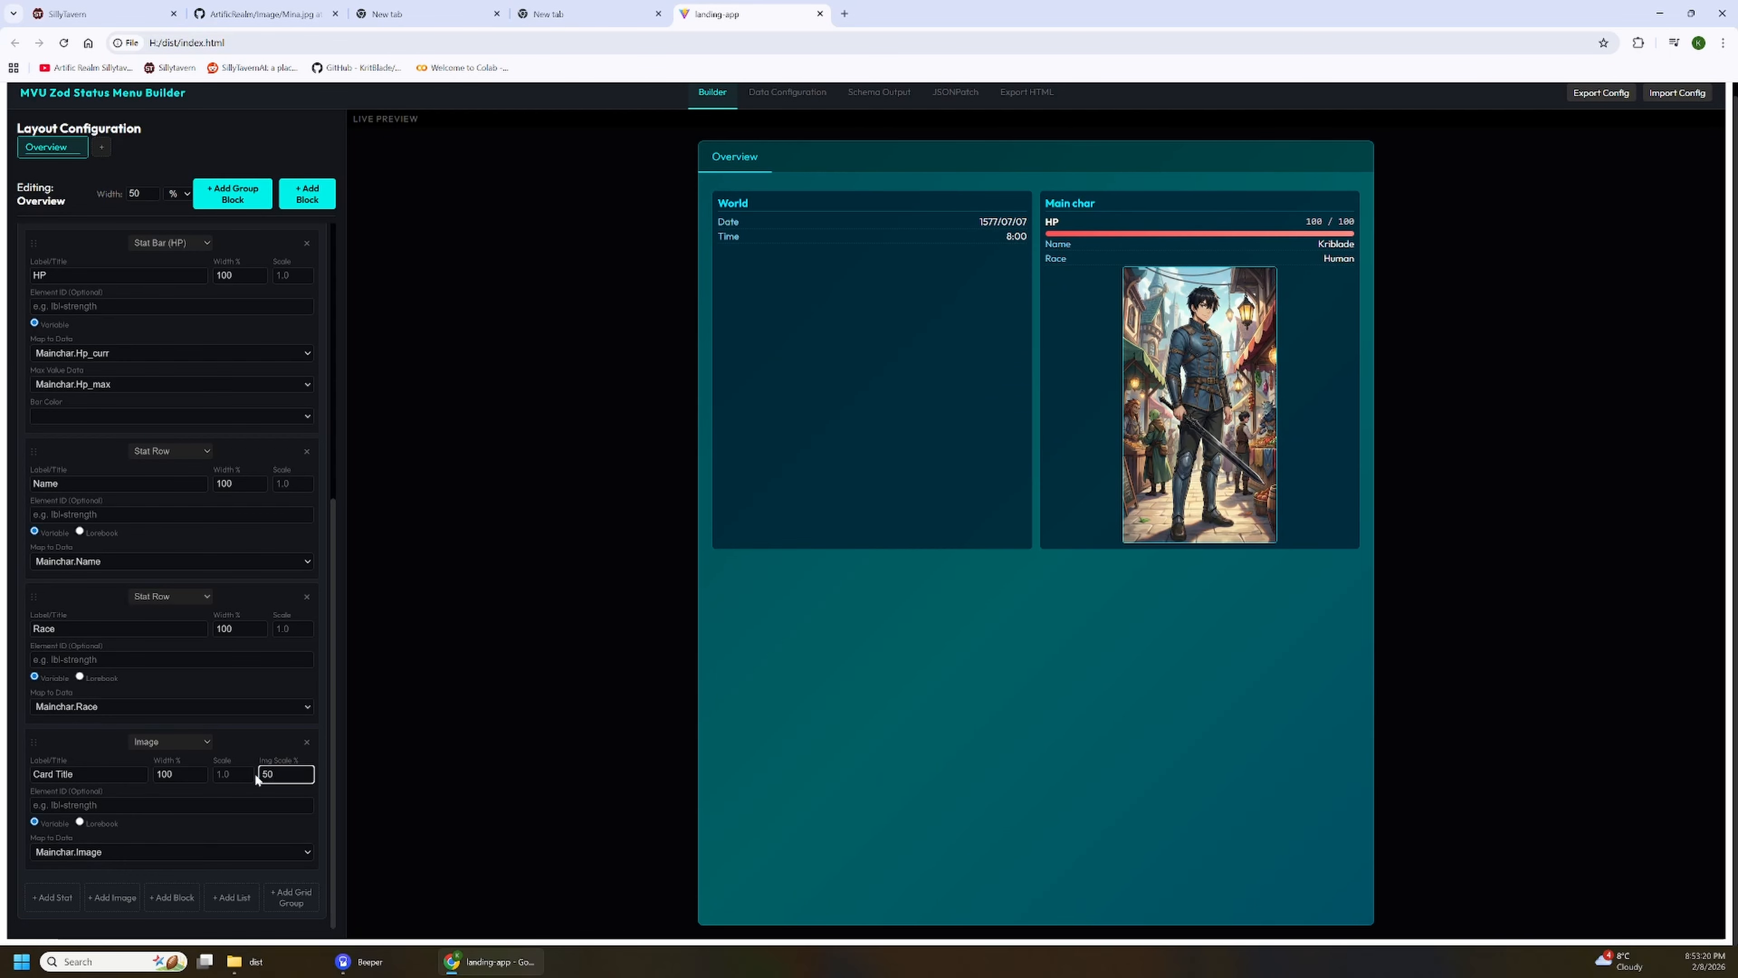
drag(33, 740, 41, 374)
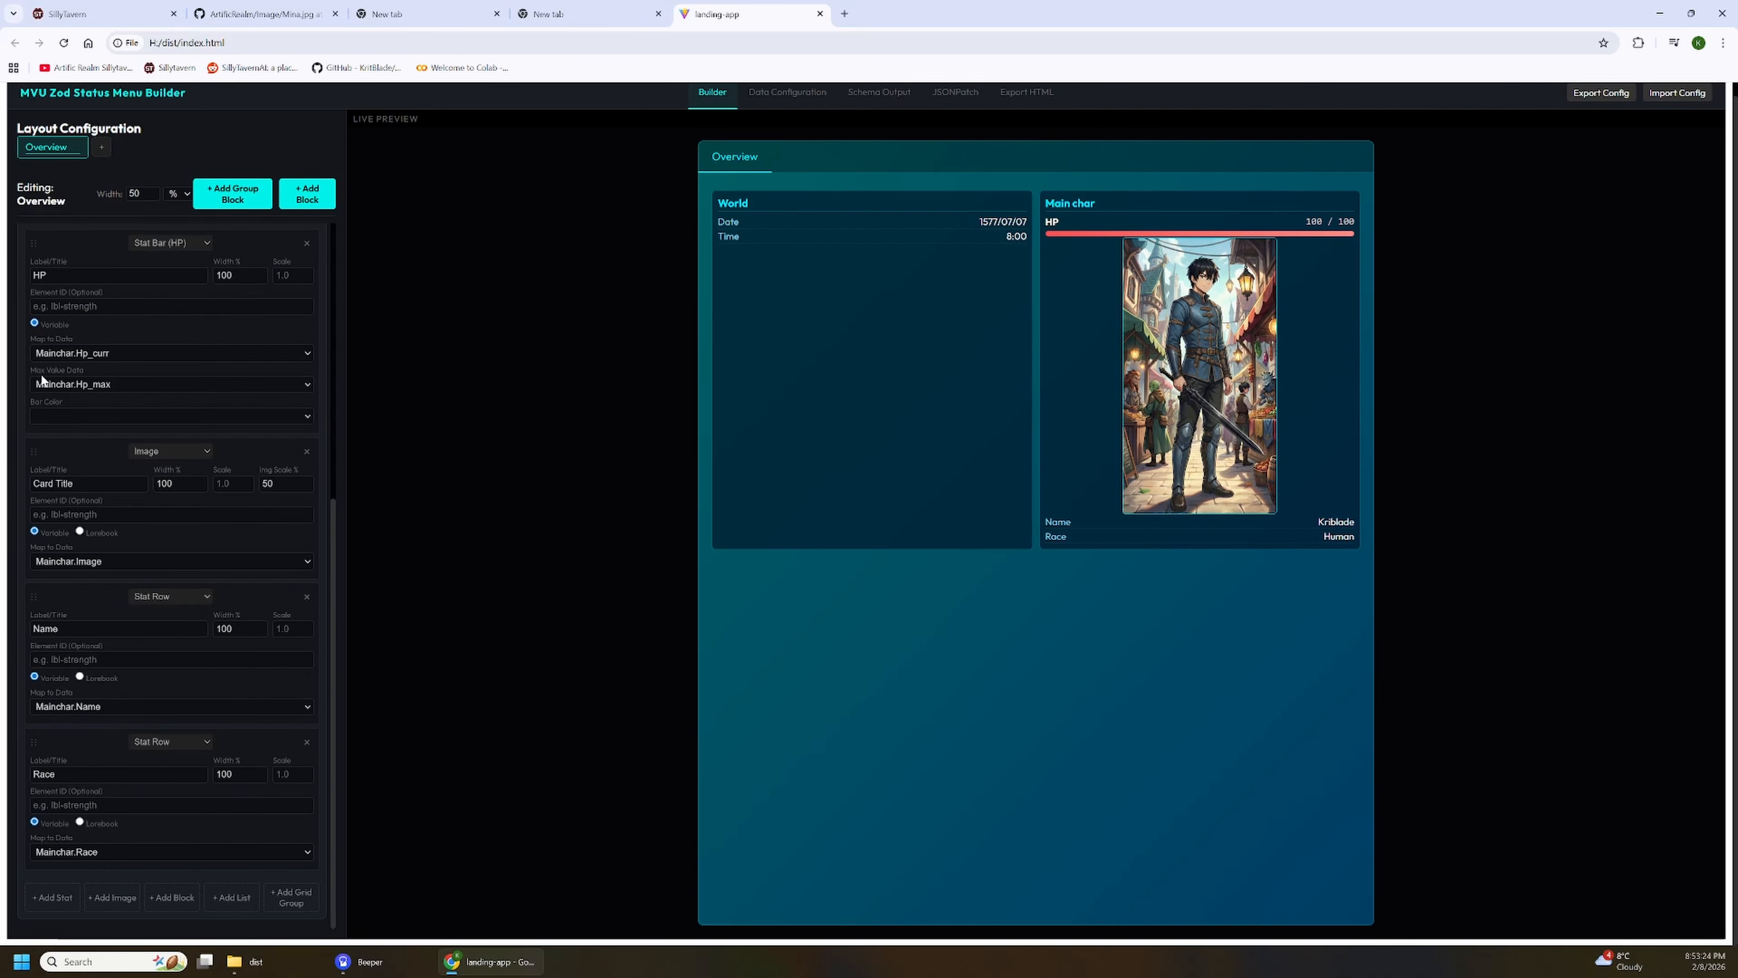
scroll(99, 476, up, 1)
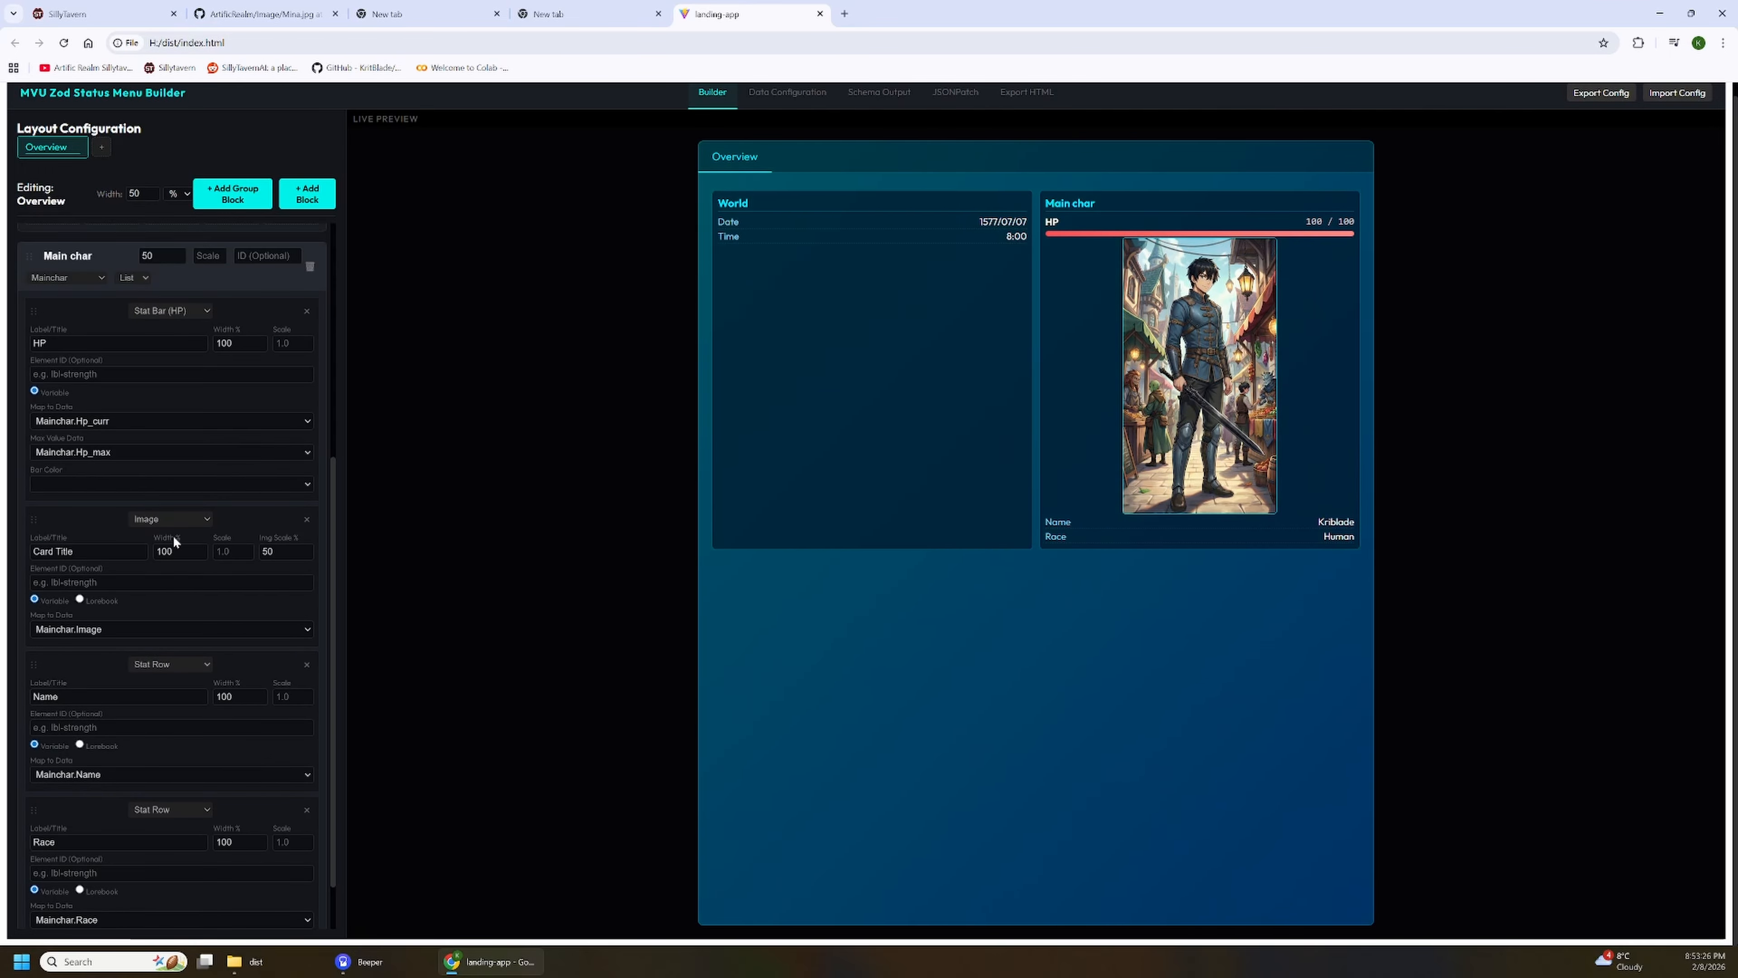
scroll(58, 503, up, 1)
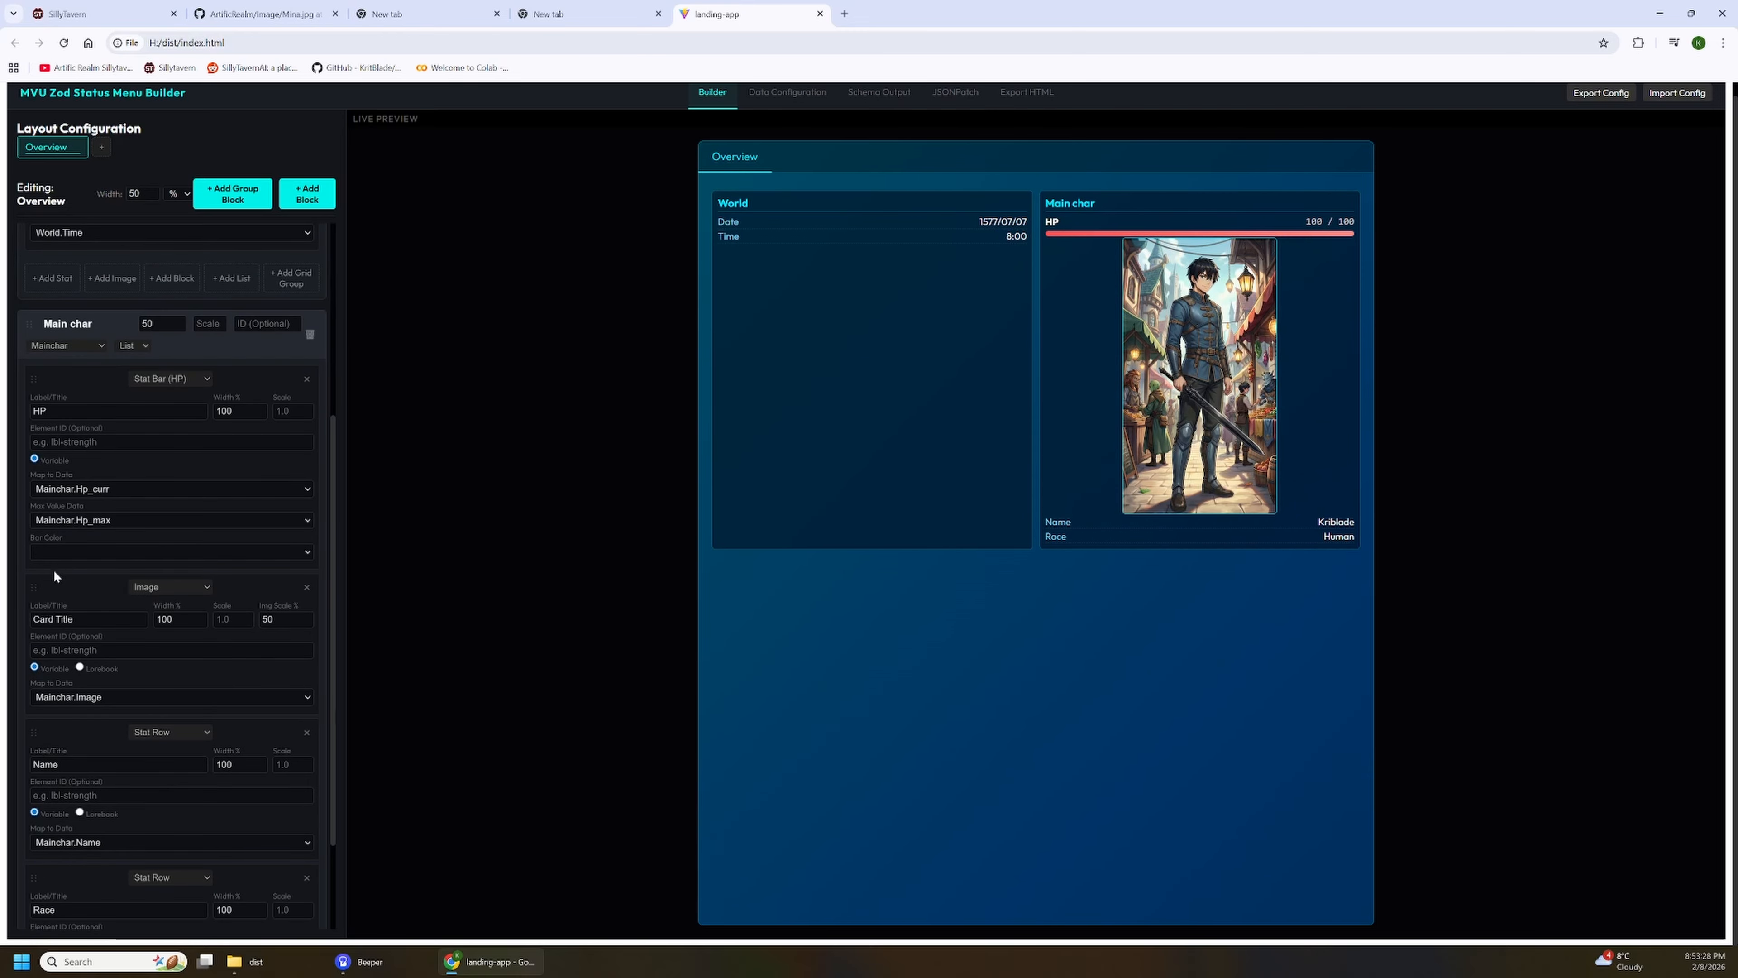
drag(32, 587, 107, 469)
Step: Add a new block to the Overview layout after the Main char block
scroll(129, 490, down, 2)
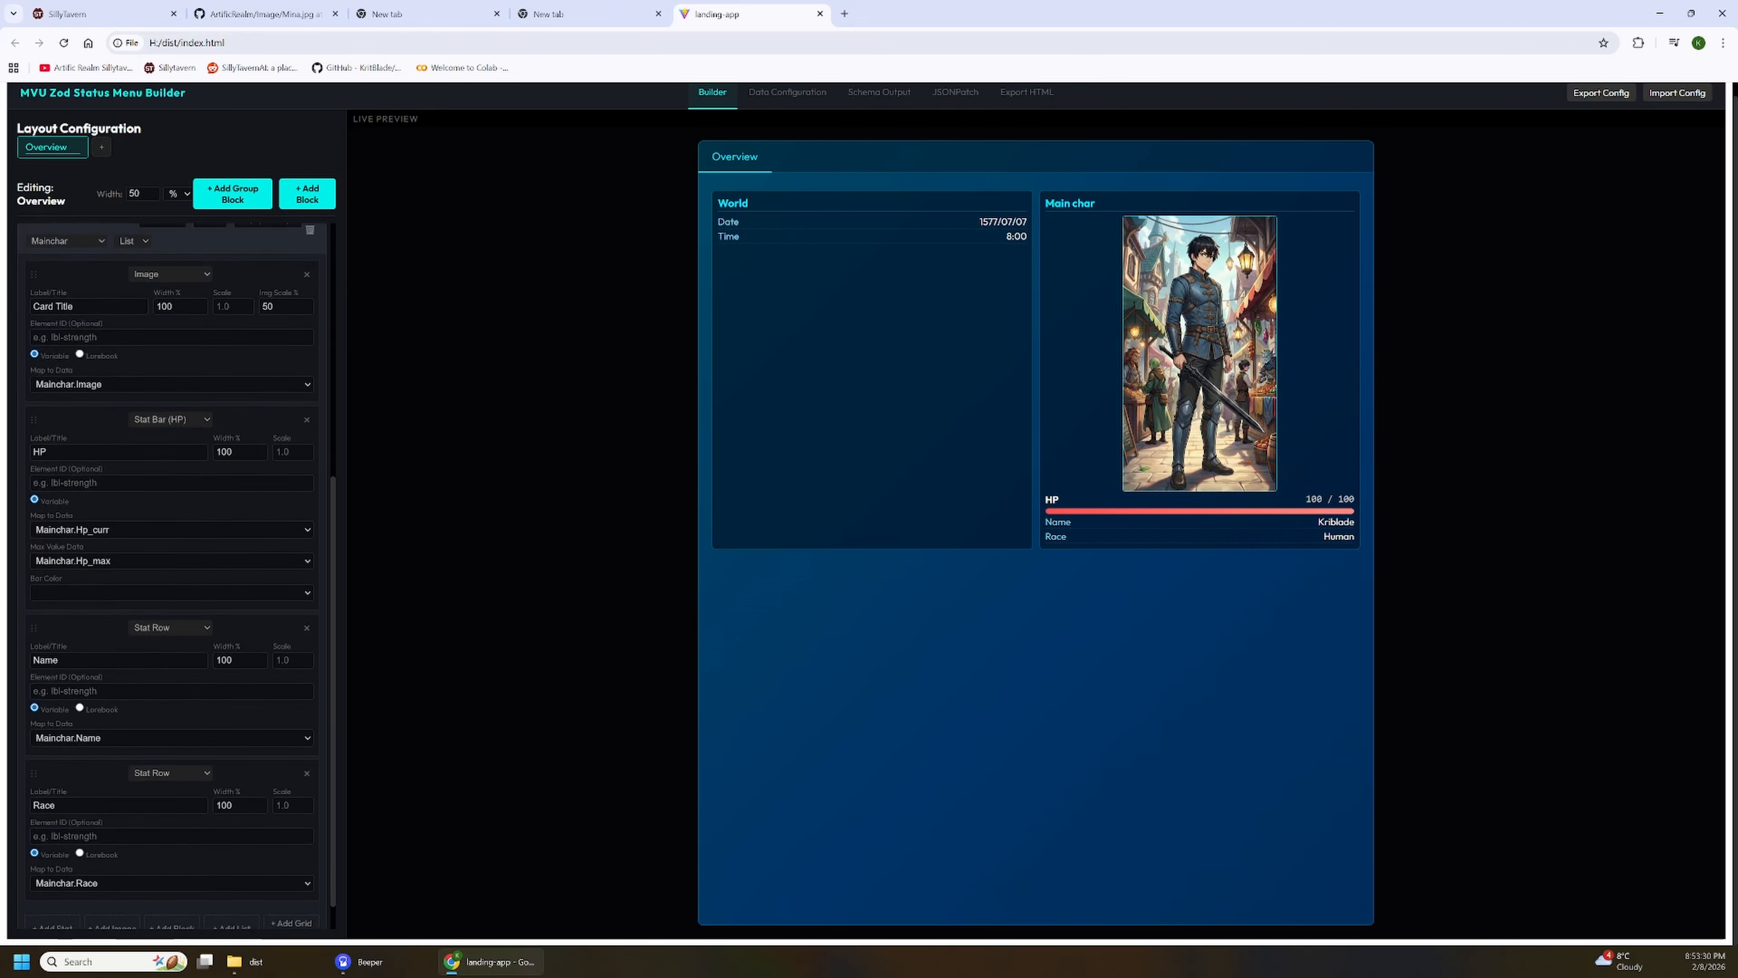
click(307, 194)
scroll(204, 642, down, 2)
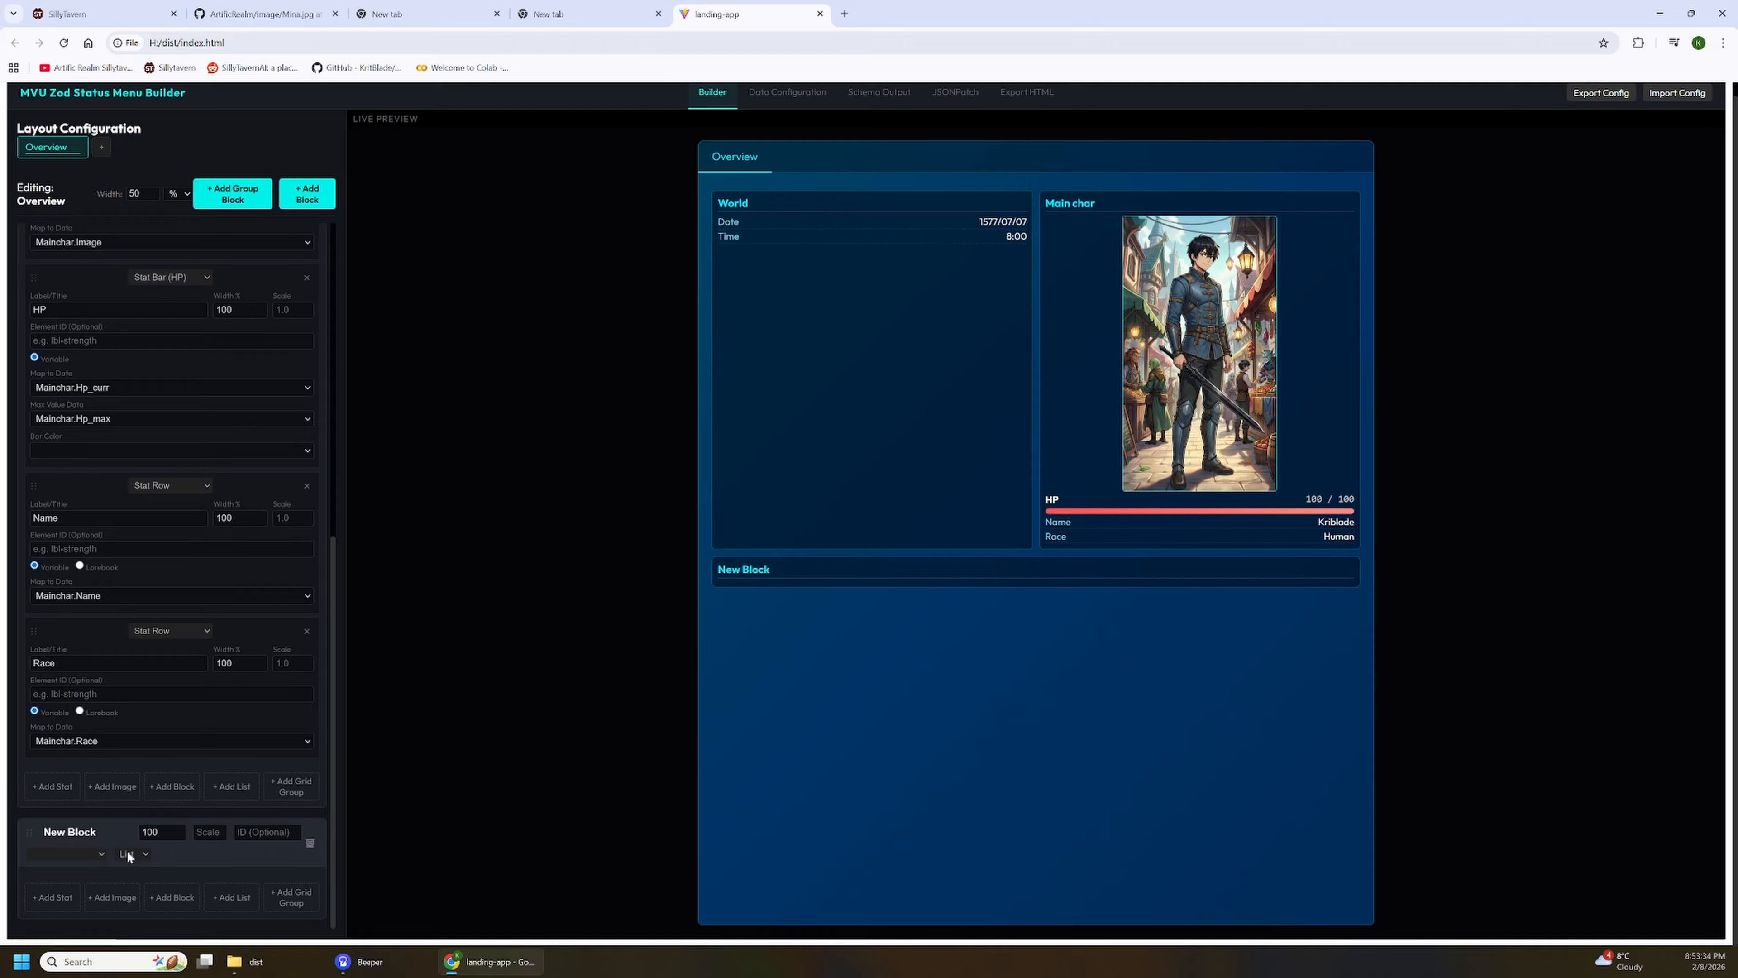
click(92, 853)
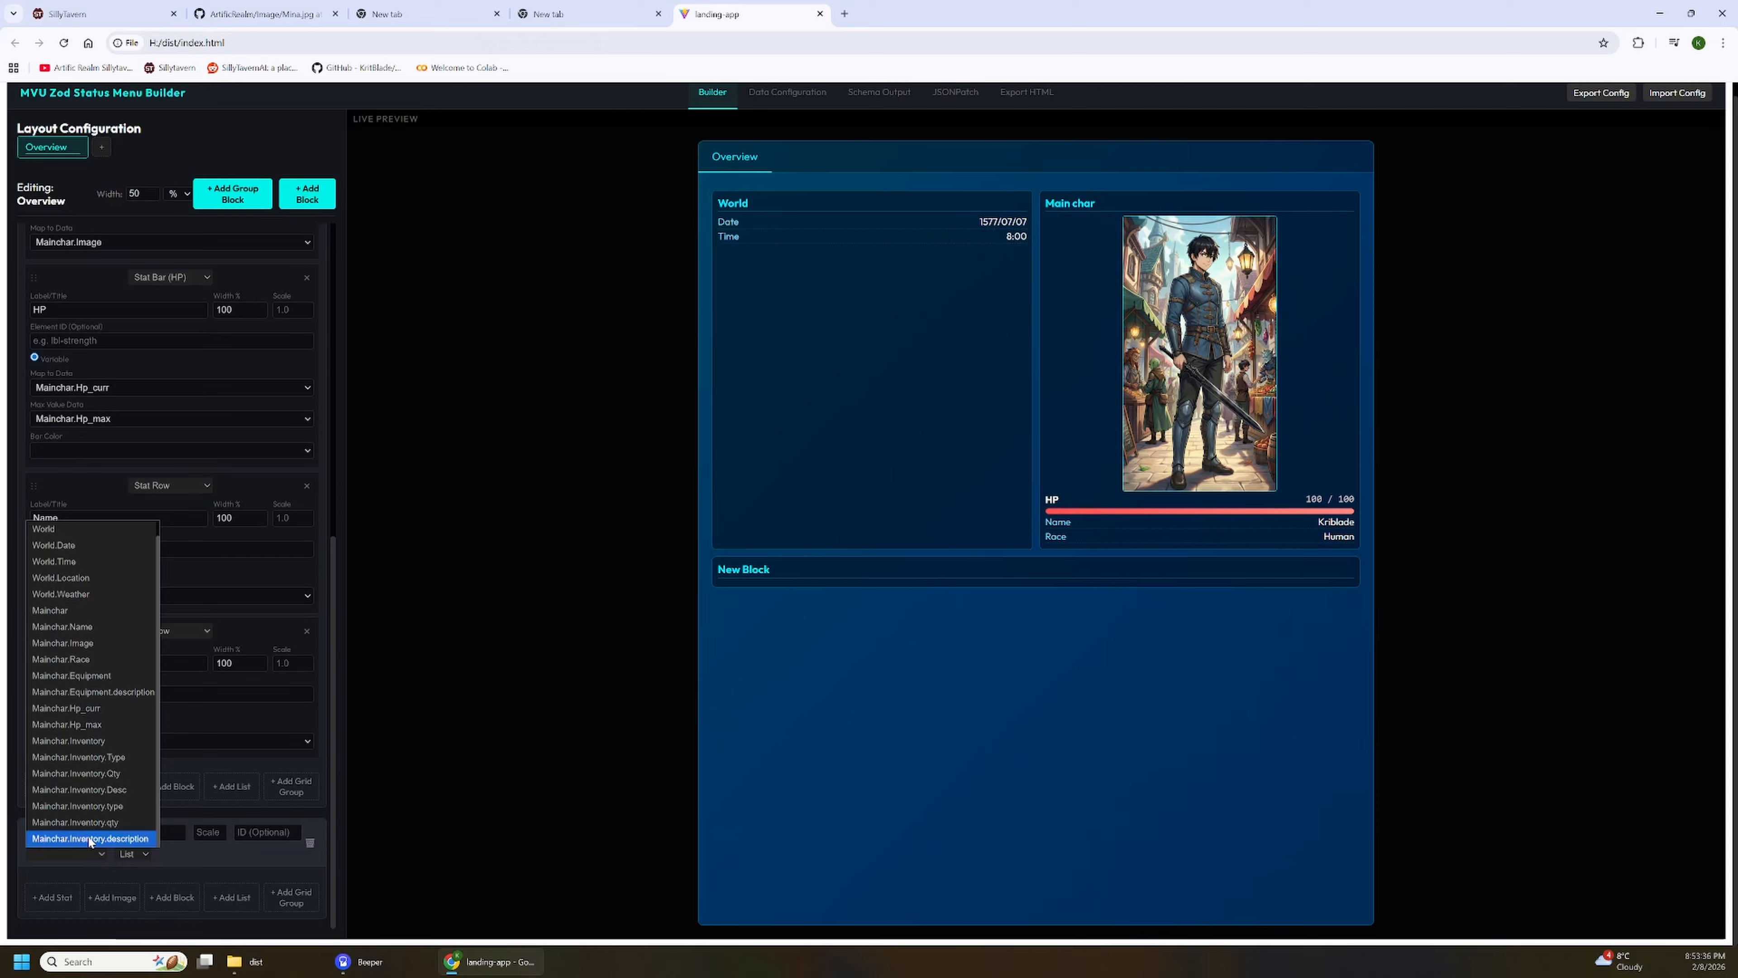
click(96, 744)
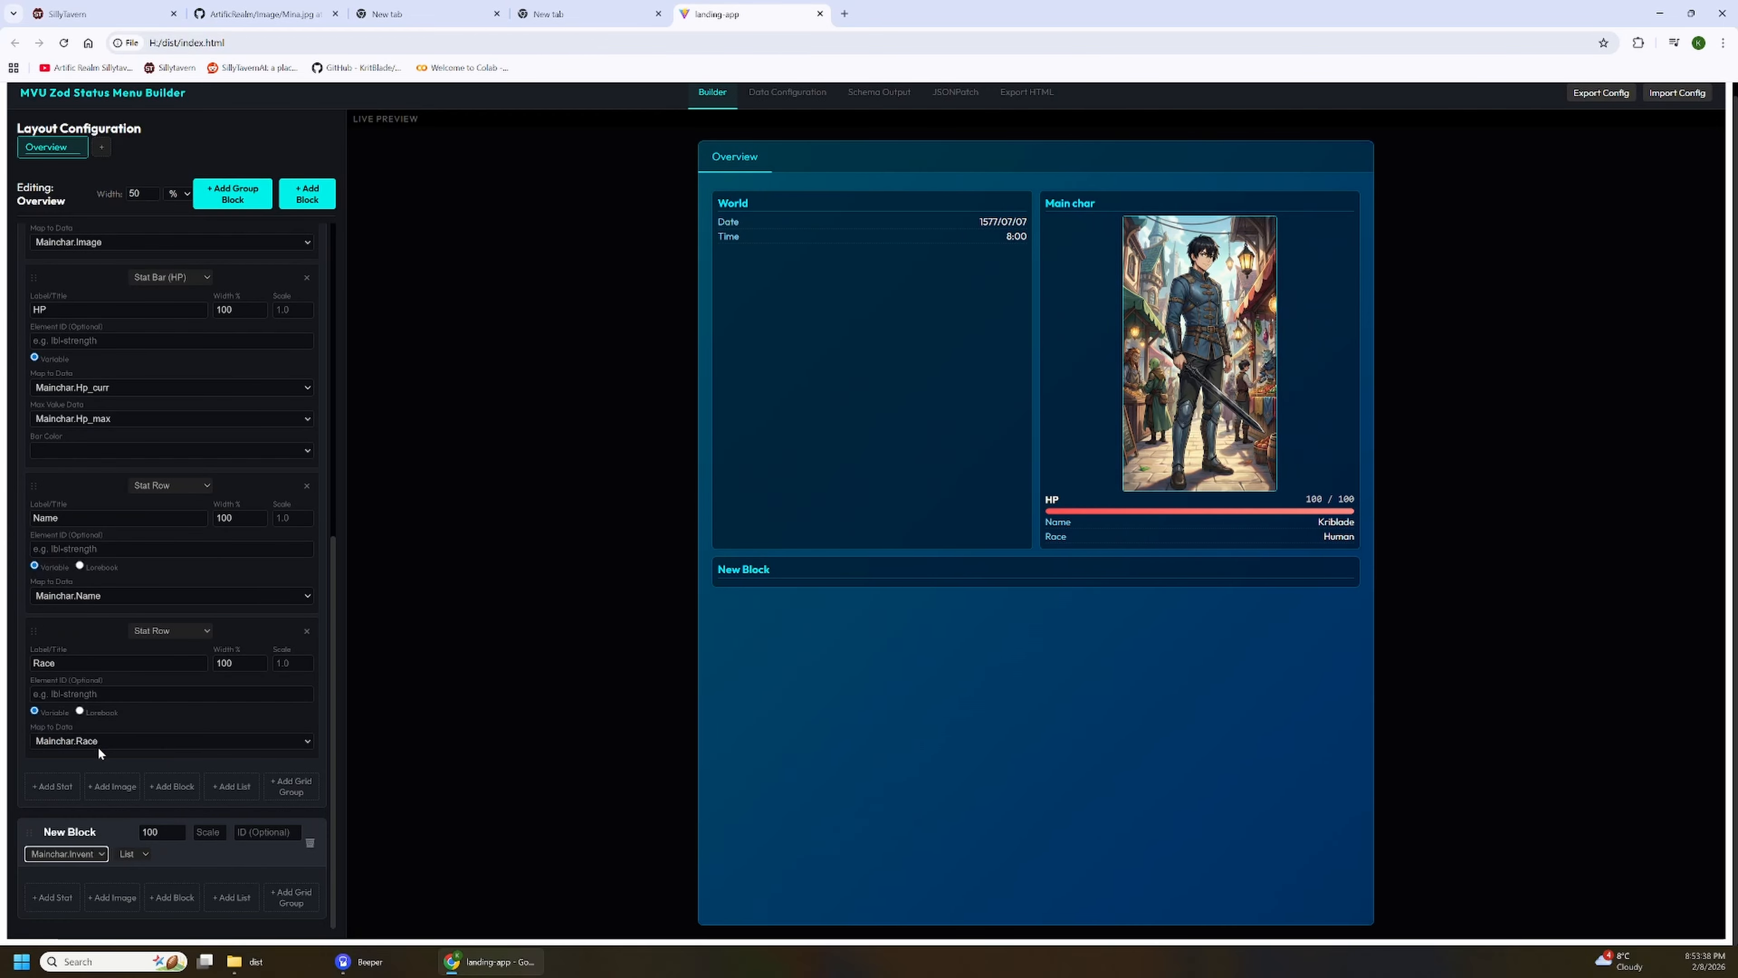
click(72, 861)
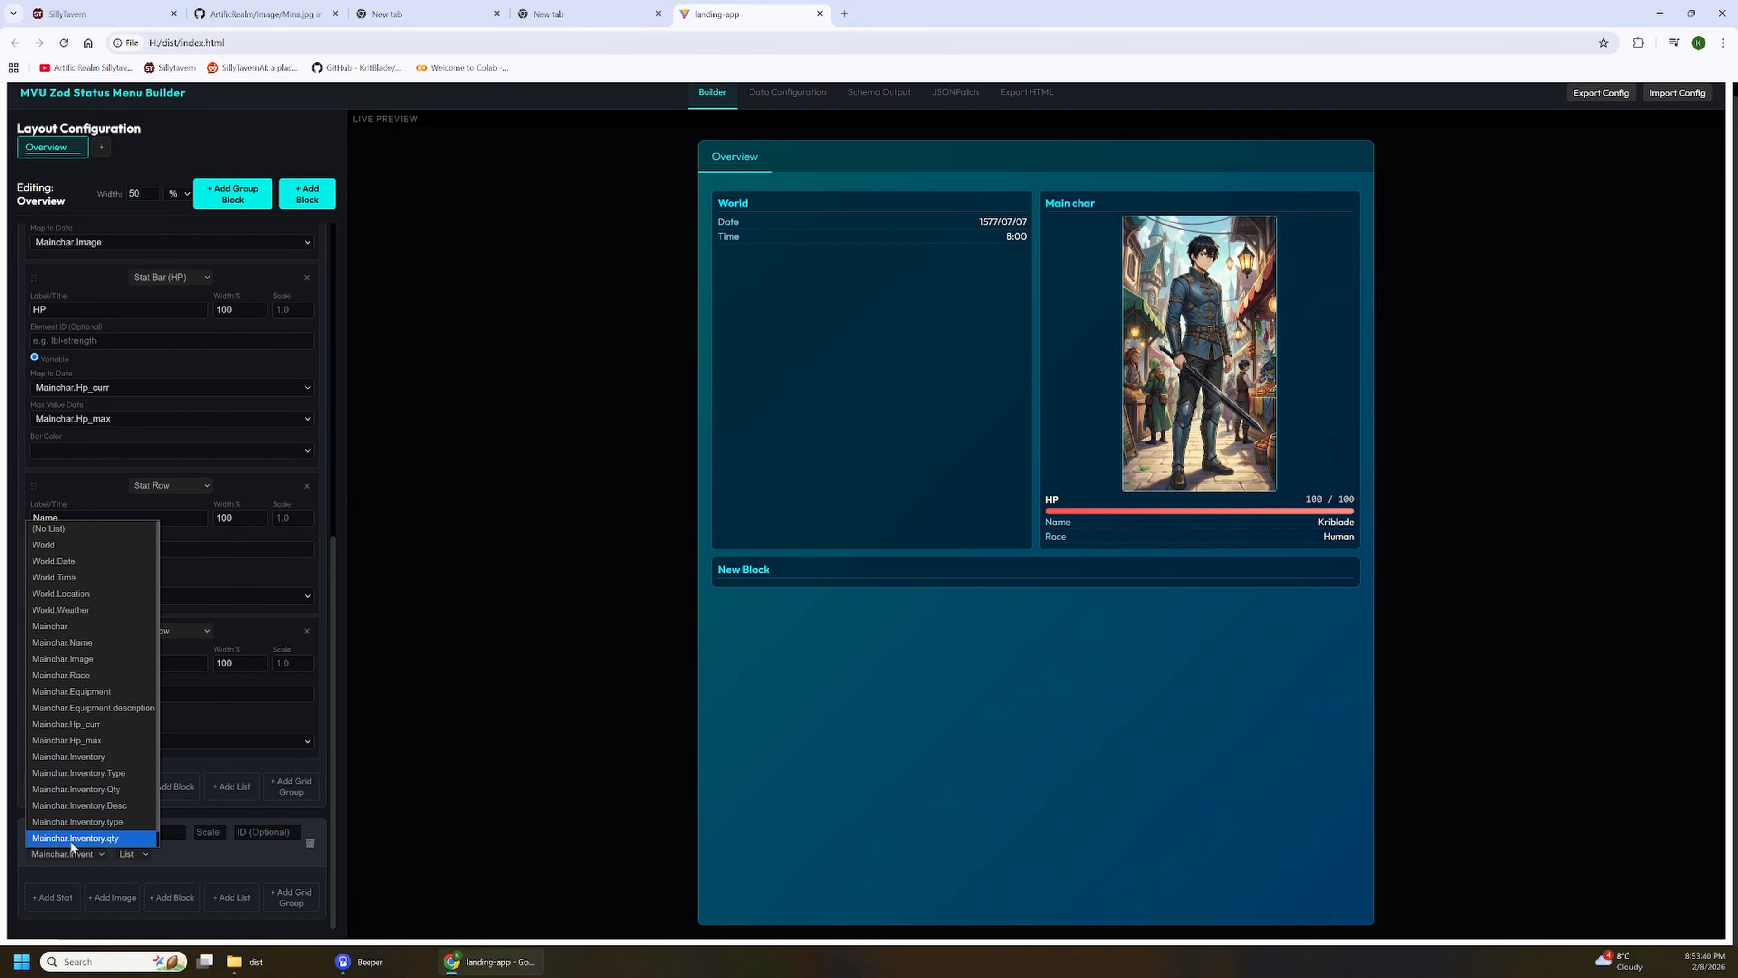
click(78, 532)
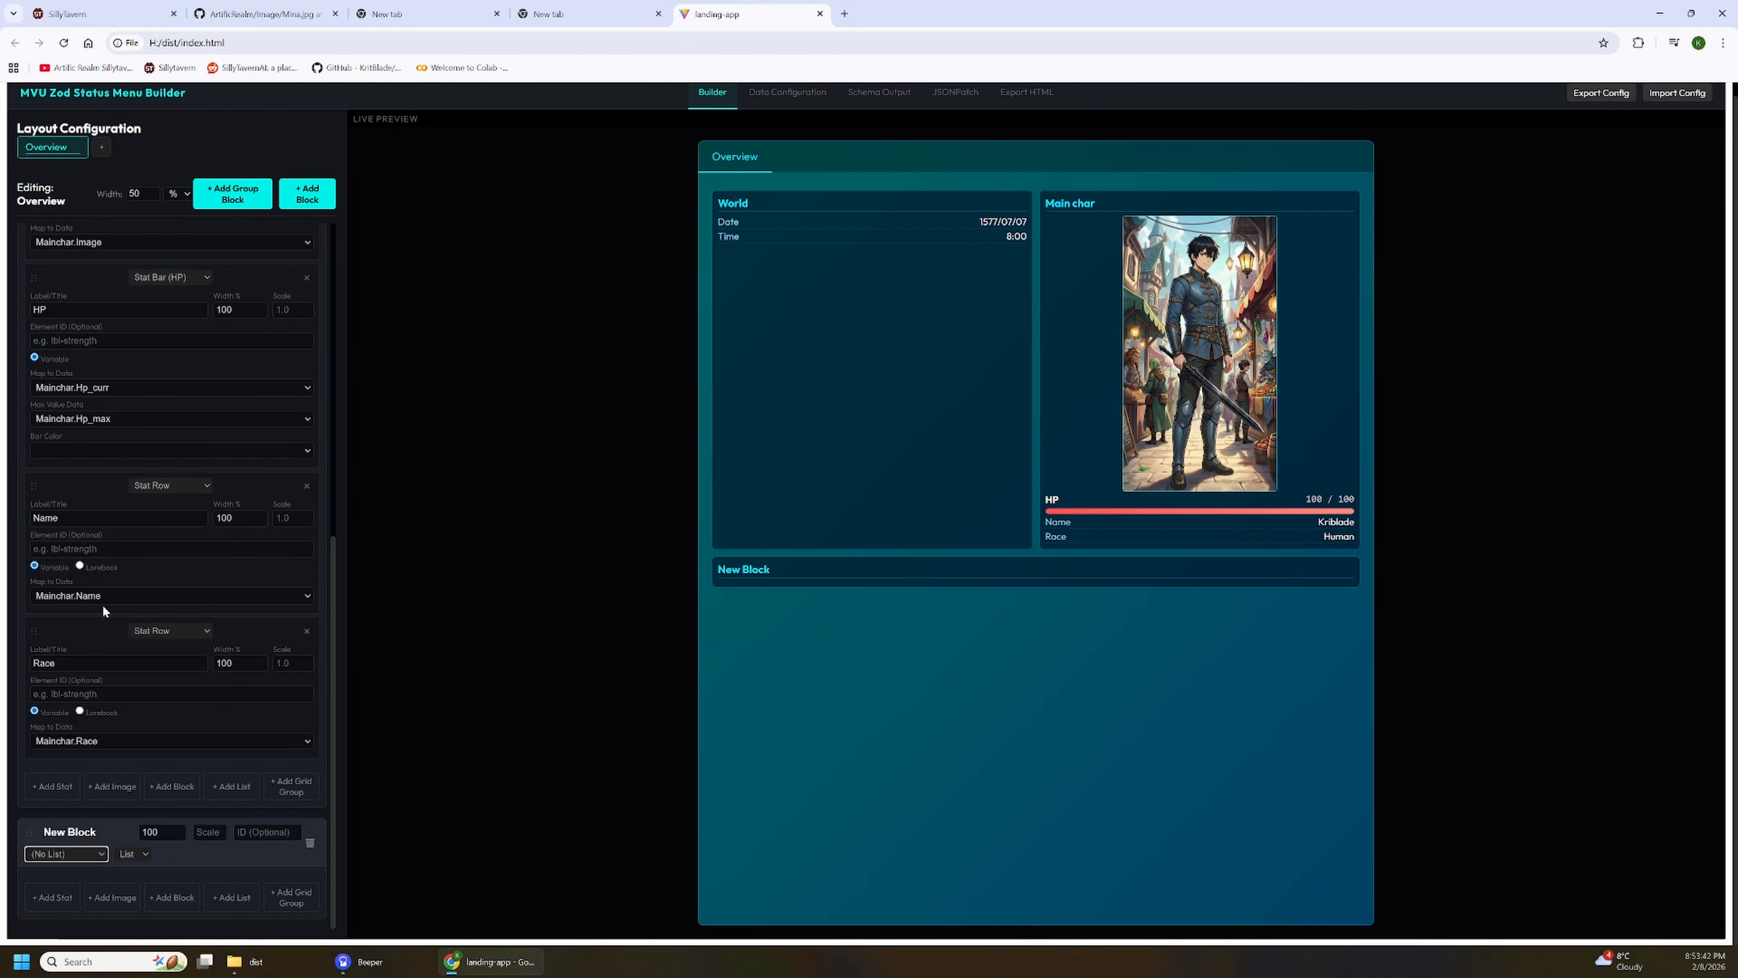
Step: Add a list to the new block mapped to Mainchar.Inventory, and check the Copper item's details in the preview
click(233, 898)
scroll(209, 744, down, 2)
click(77, 856)
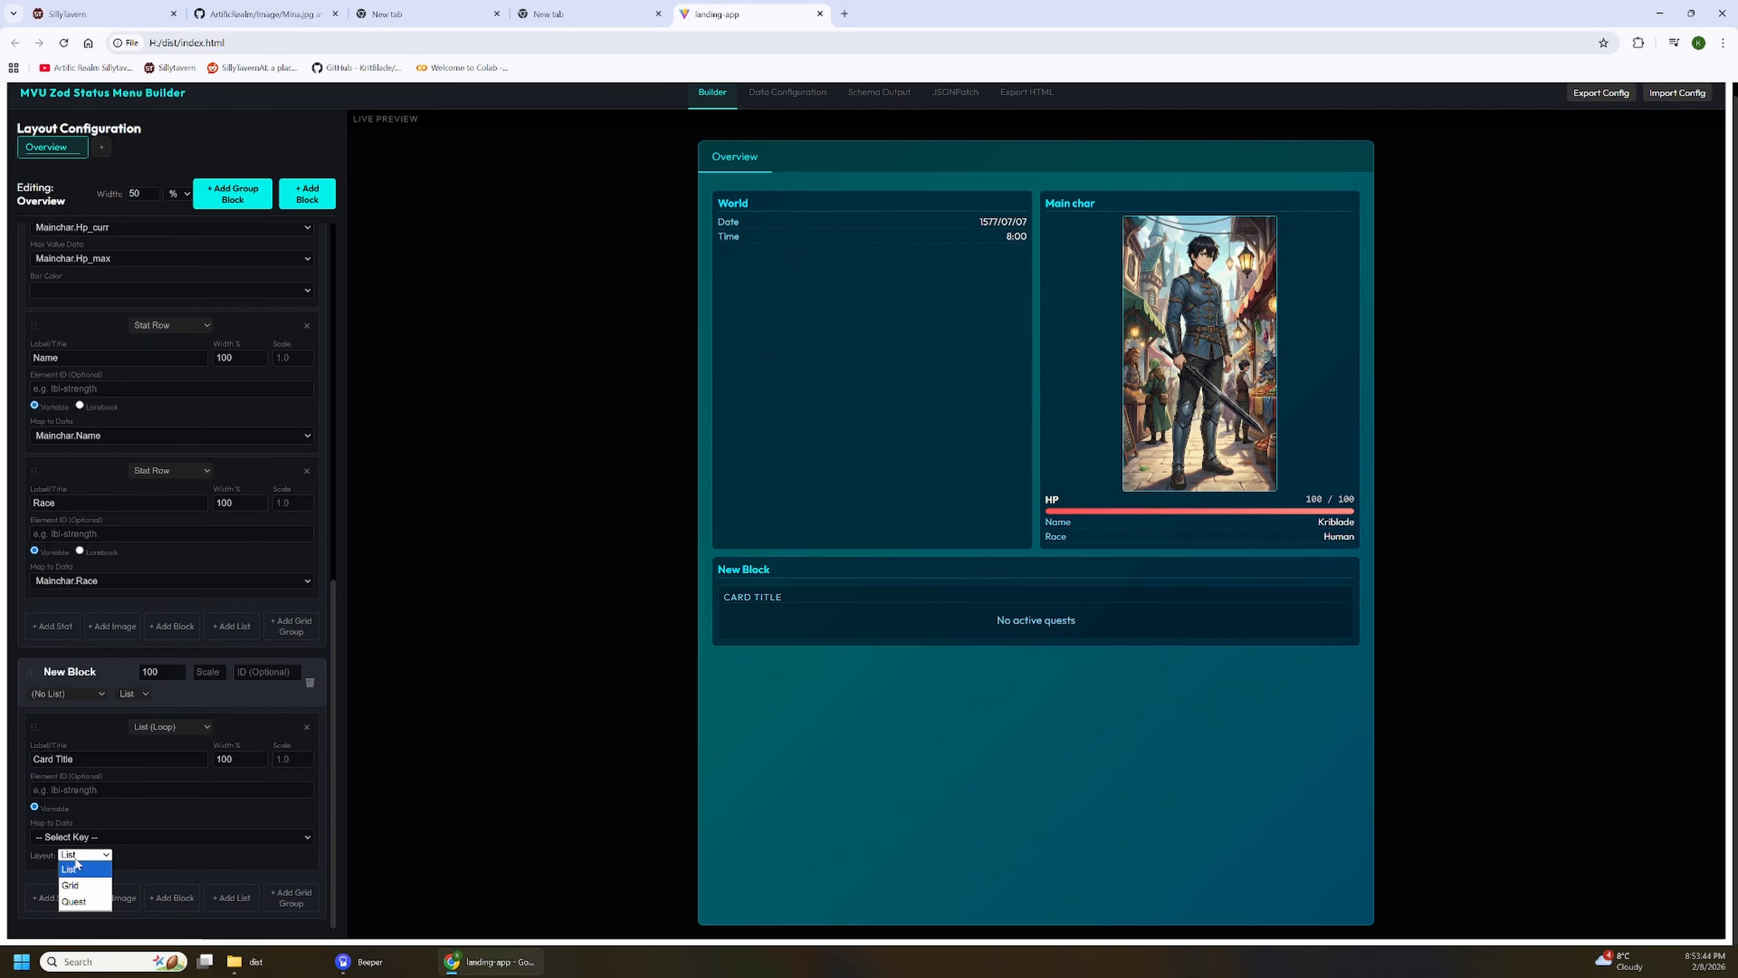
click(124, 832)
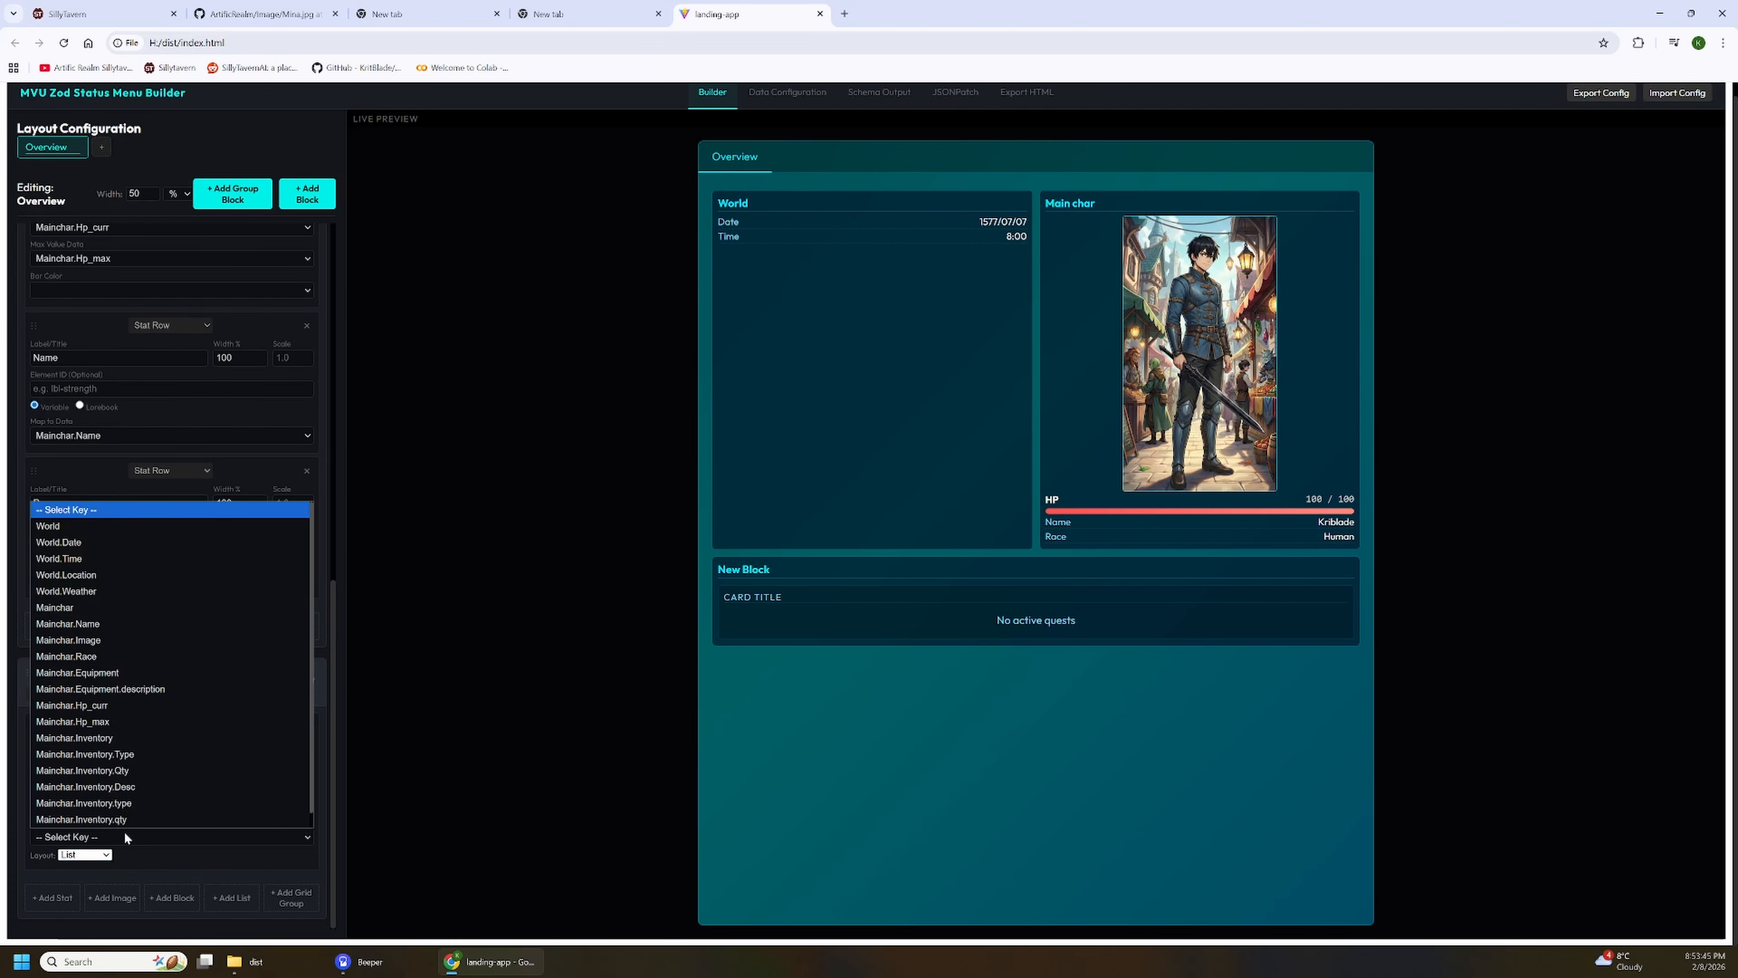
click(131, 738)
click(792, 623)
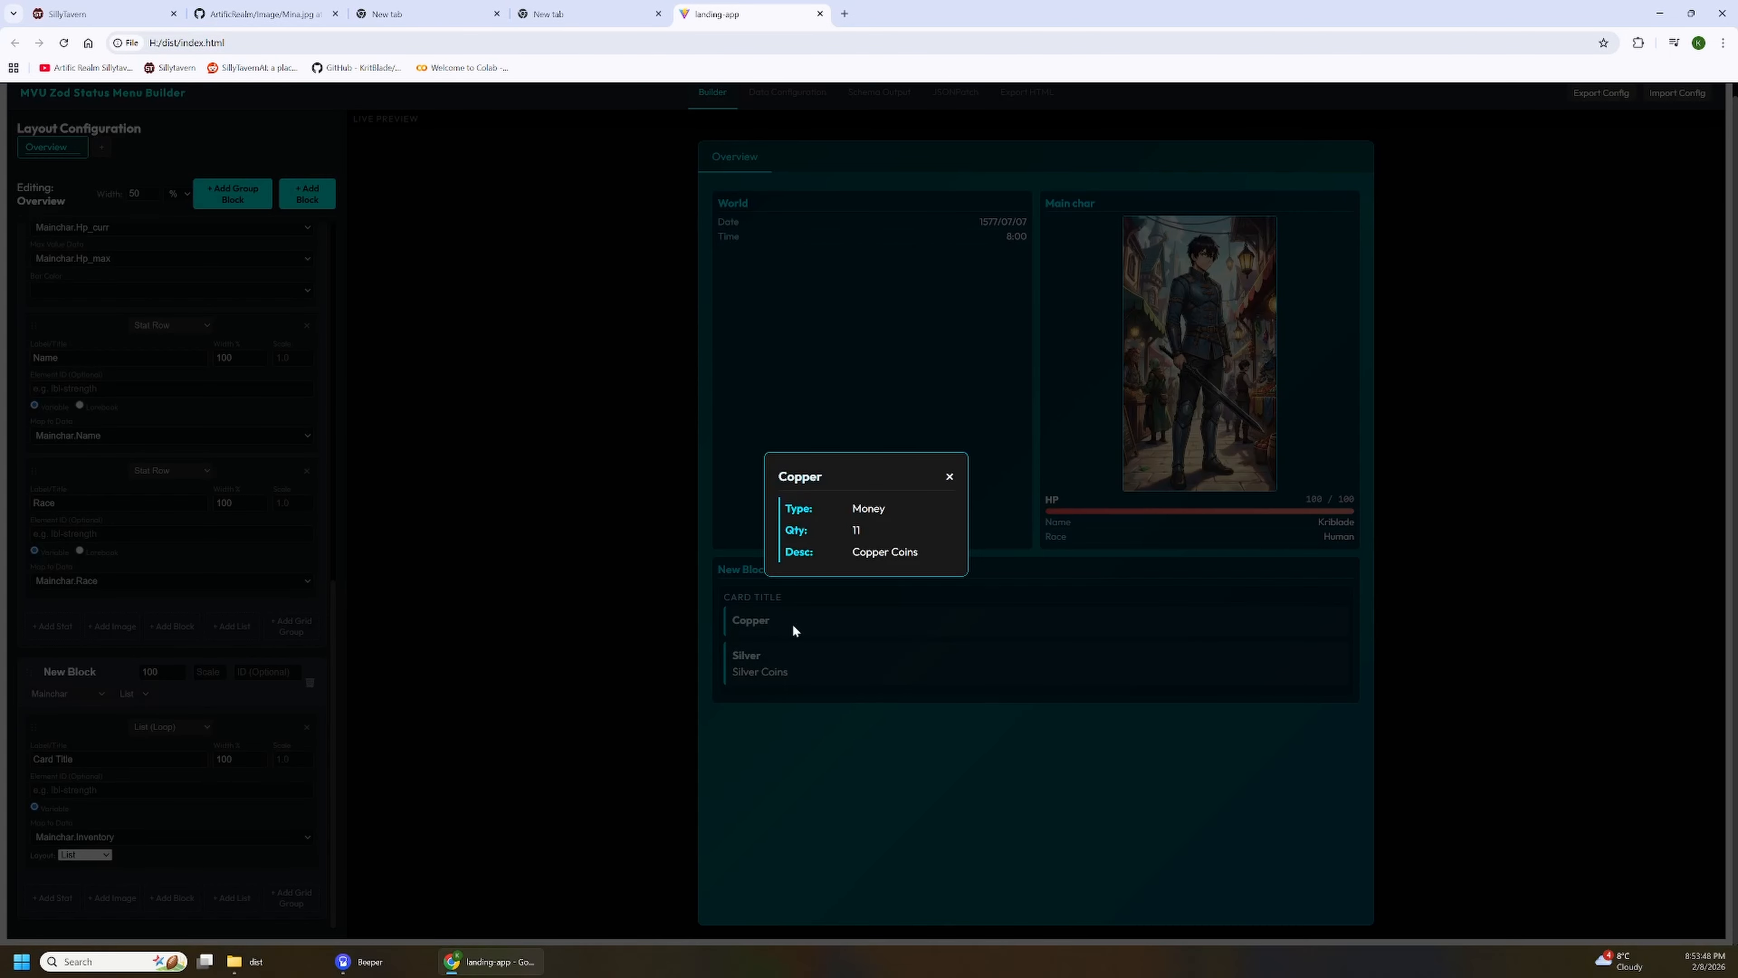
click(948, 477)
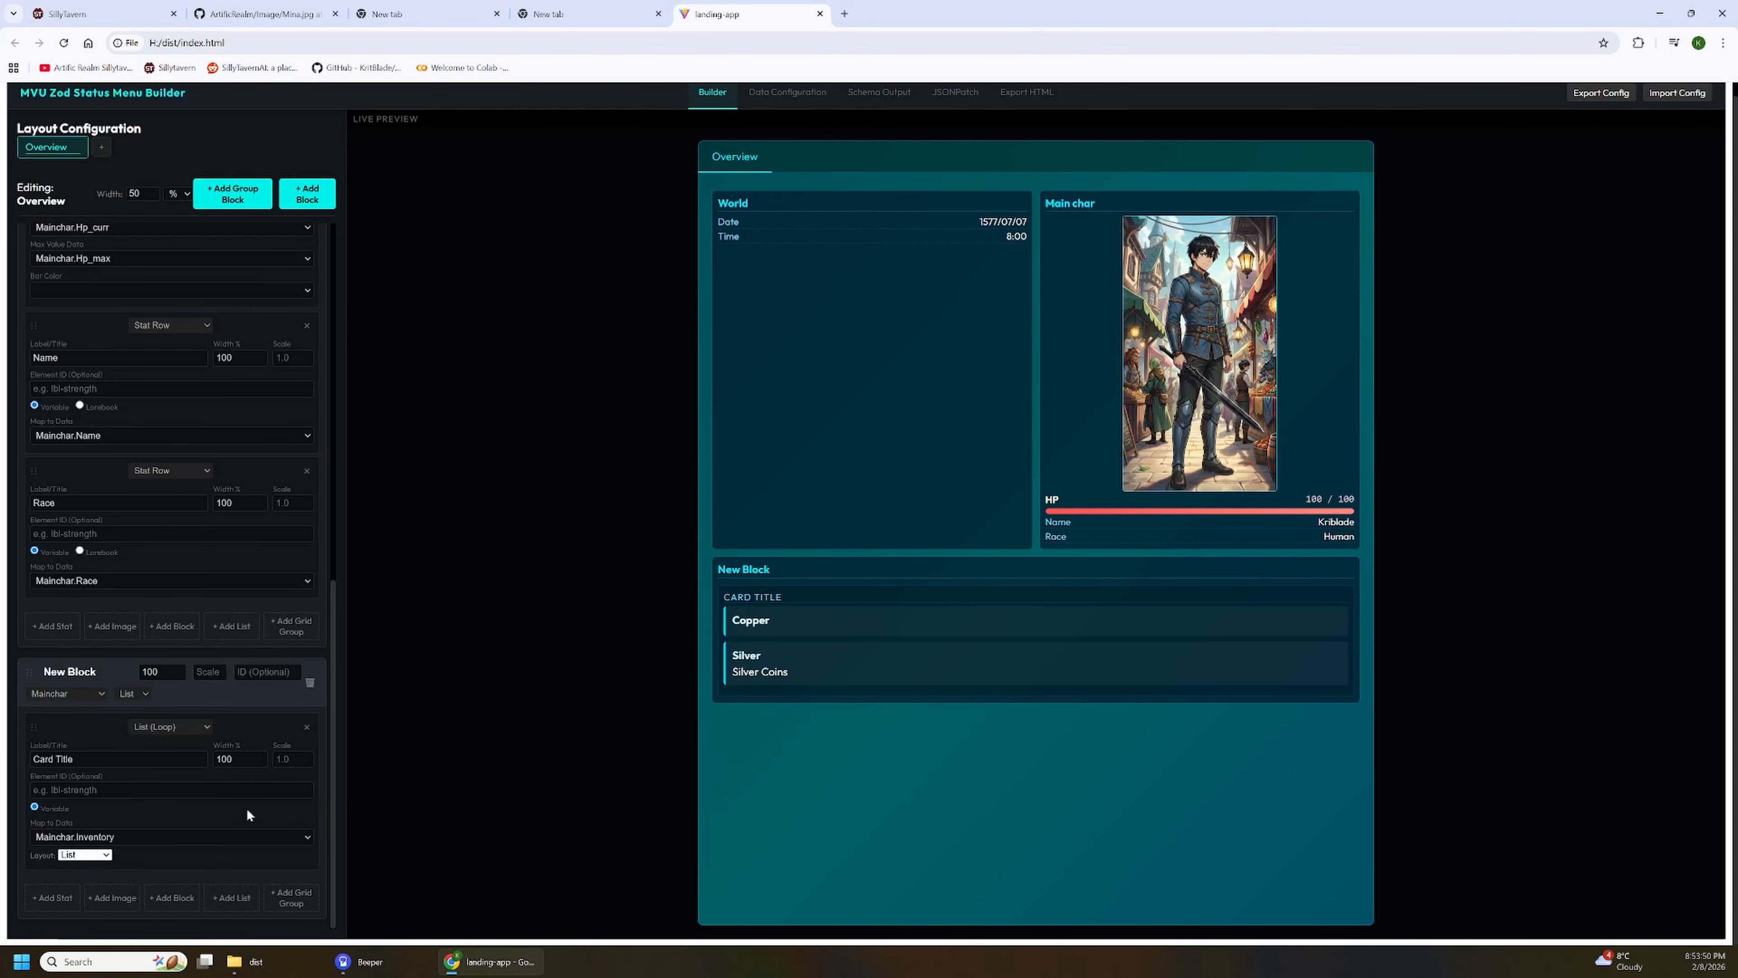
Step: Switch the inventory list's layout to Grid and check the Silver item's details in the preview
click(83, 855)
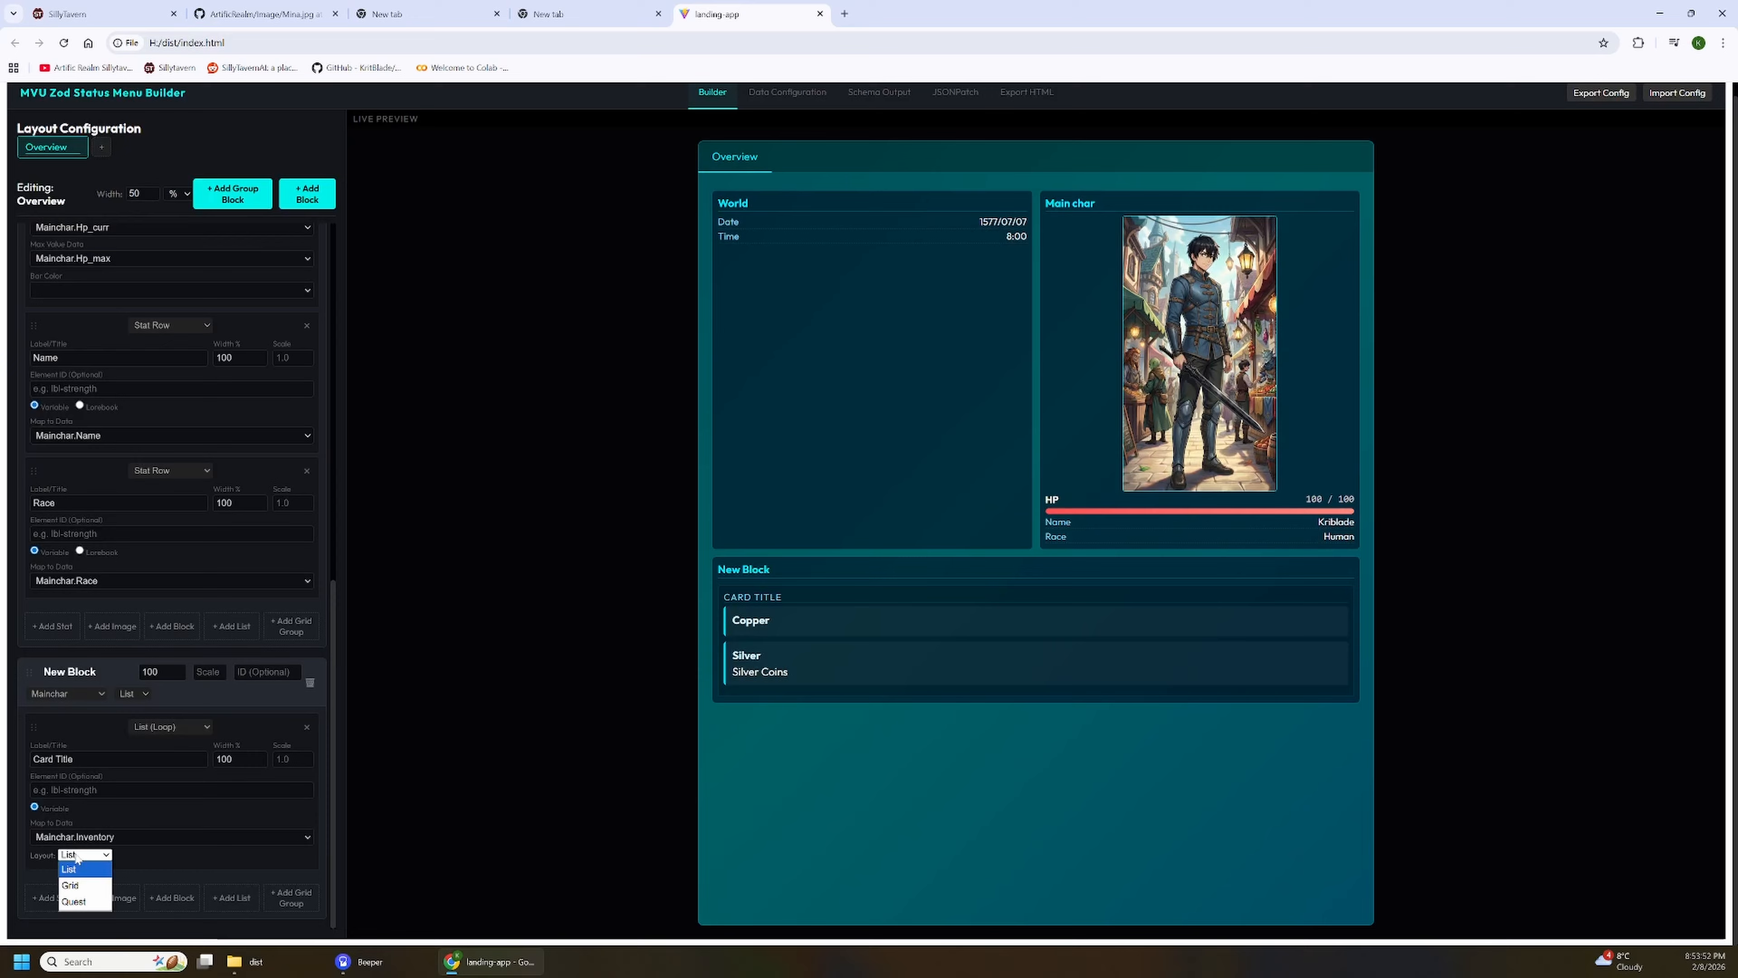
click(78, 886)
click(864, 630)
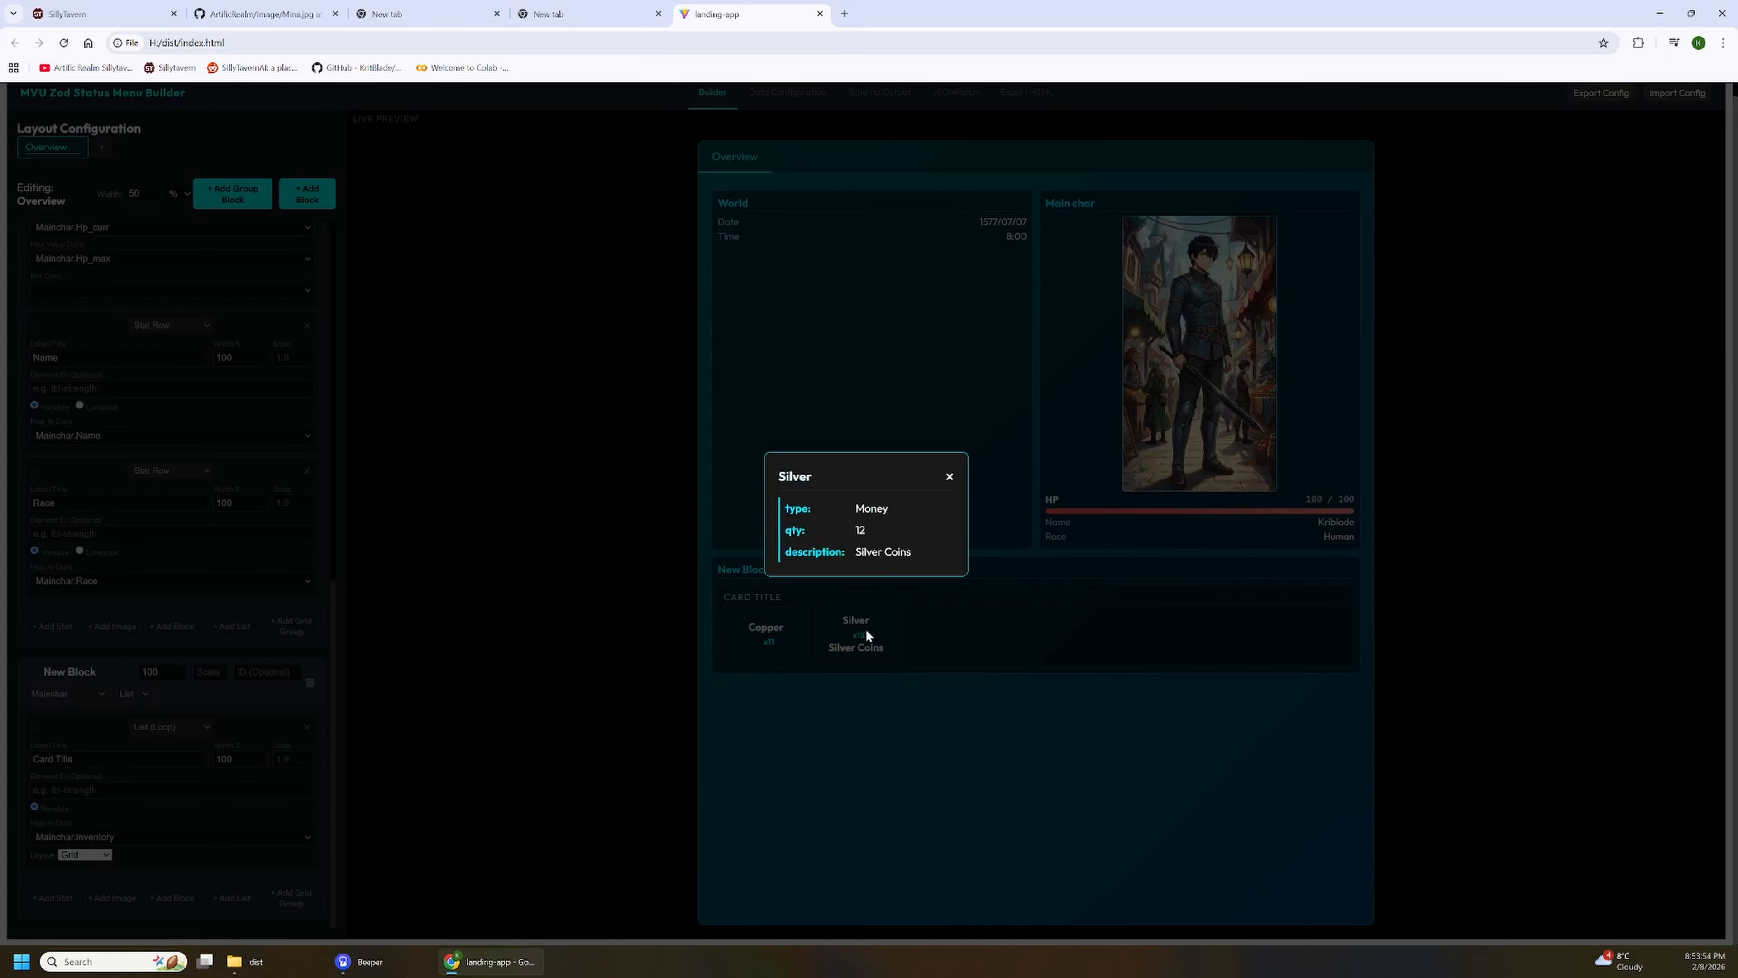
click(949, 477)
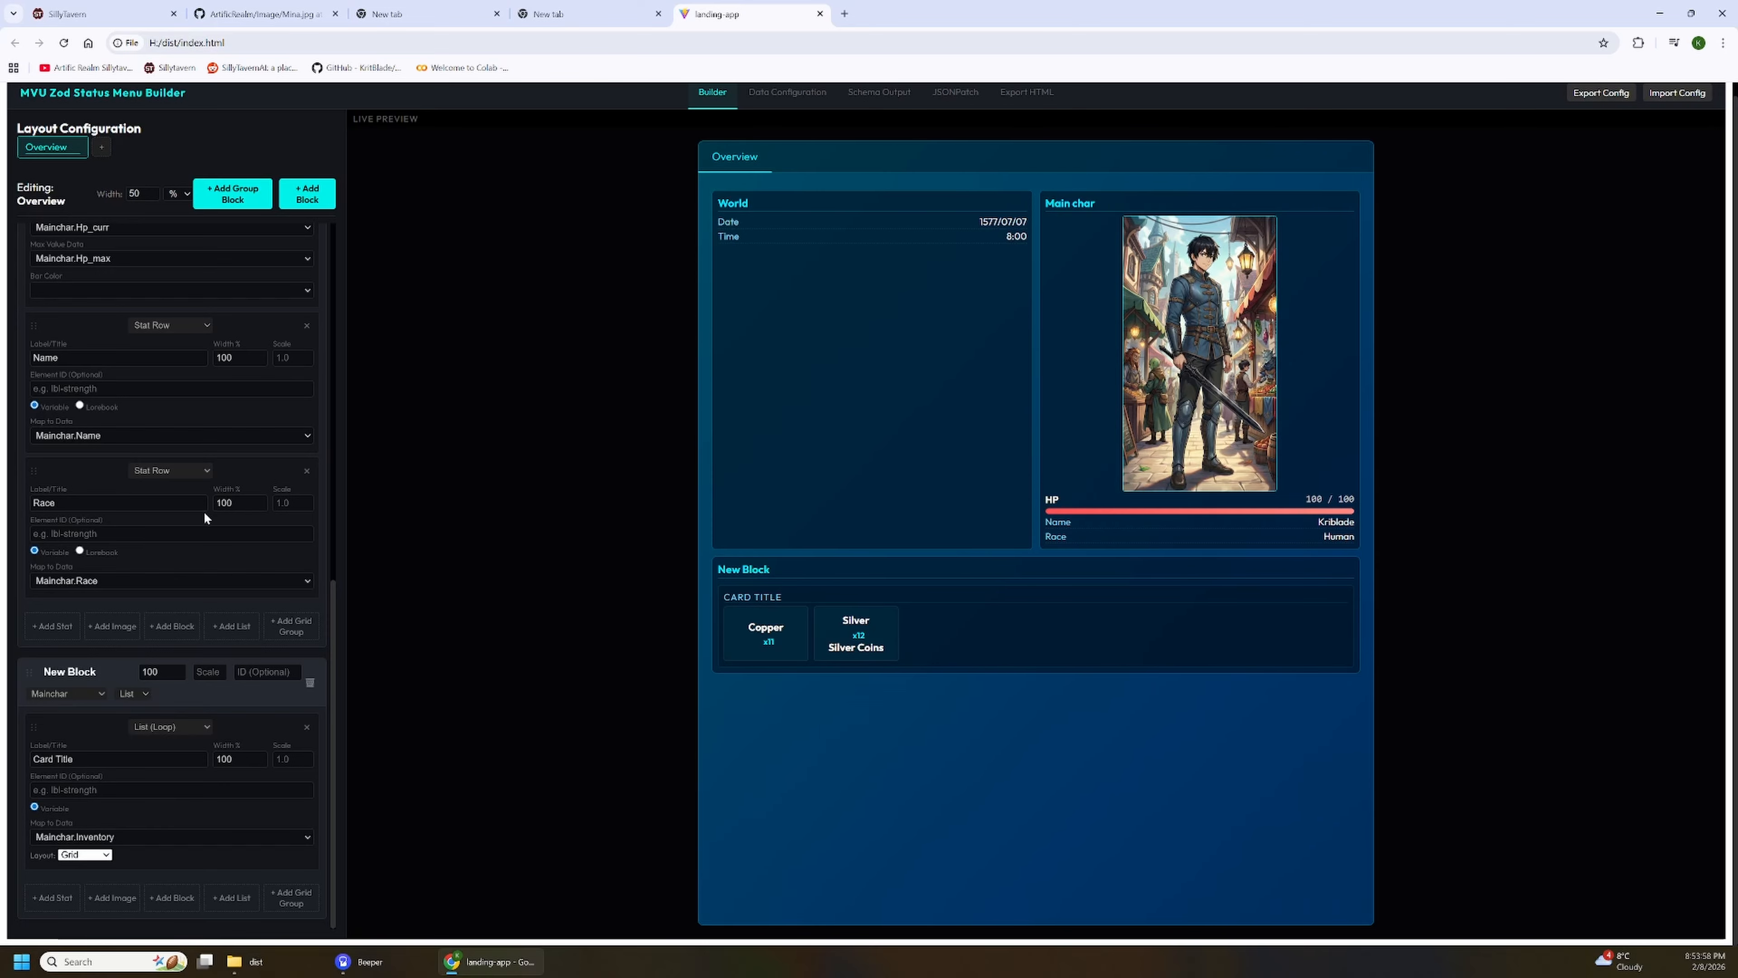
Step: Add a list to the Main char block below the Race row and map it to Mainchar.Equipment
scroll(204, 514, up, 2)
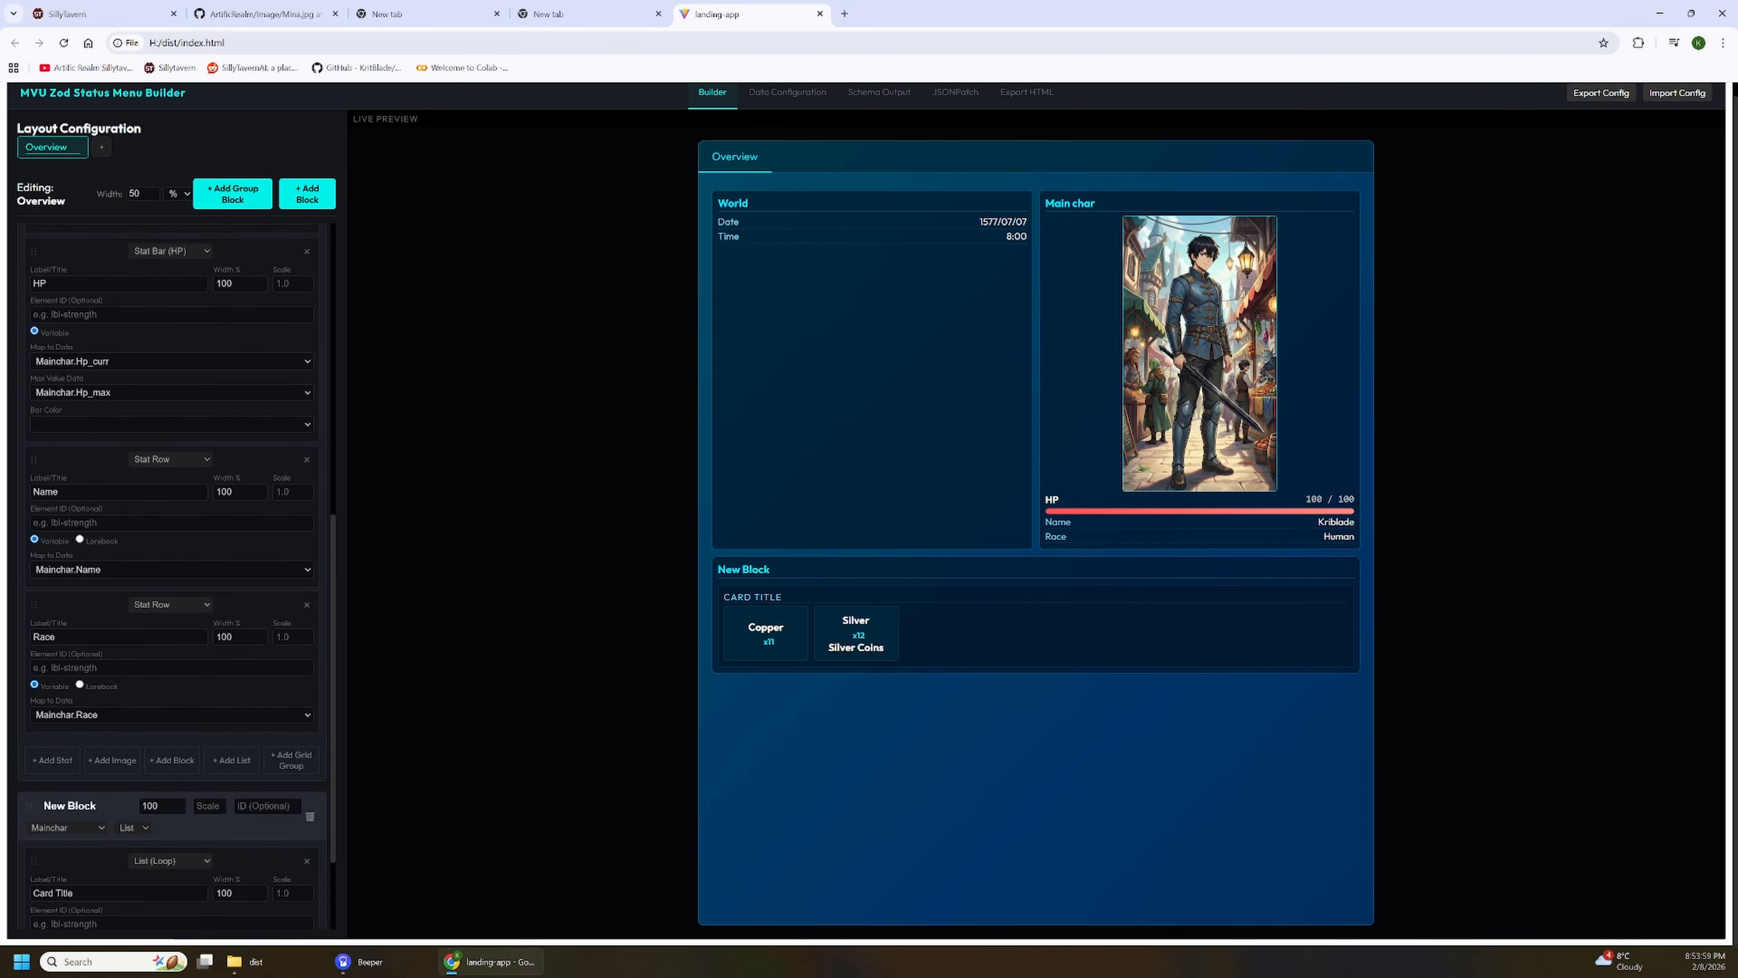
click(231, 762)
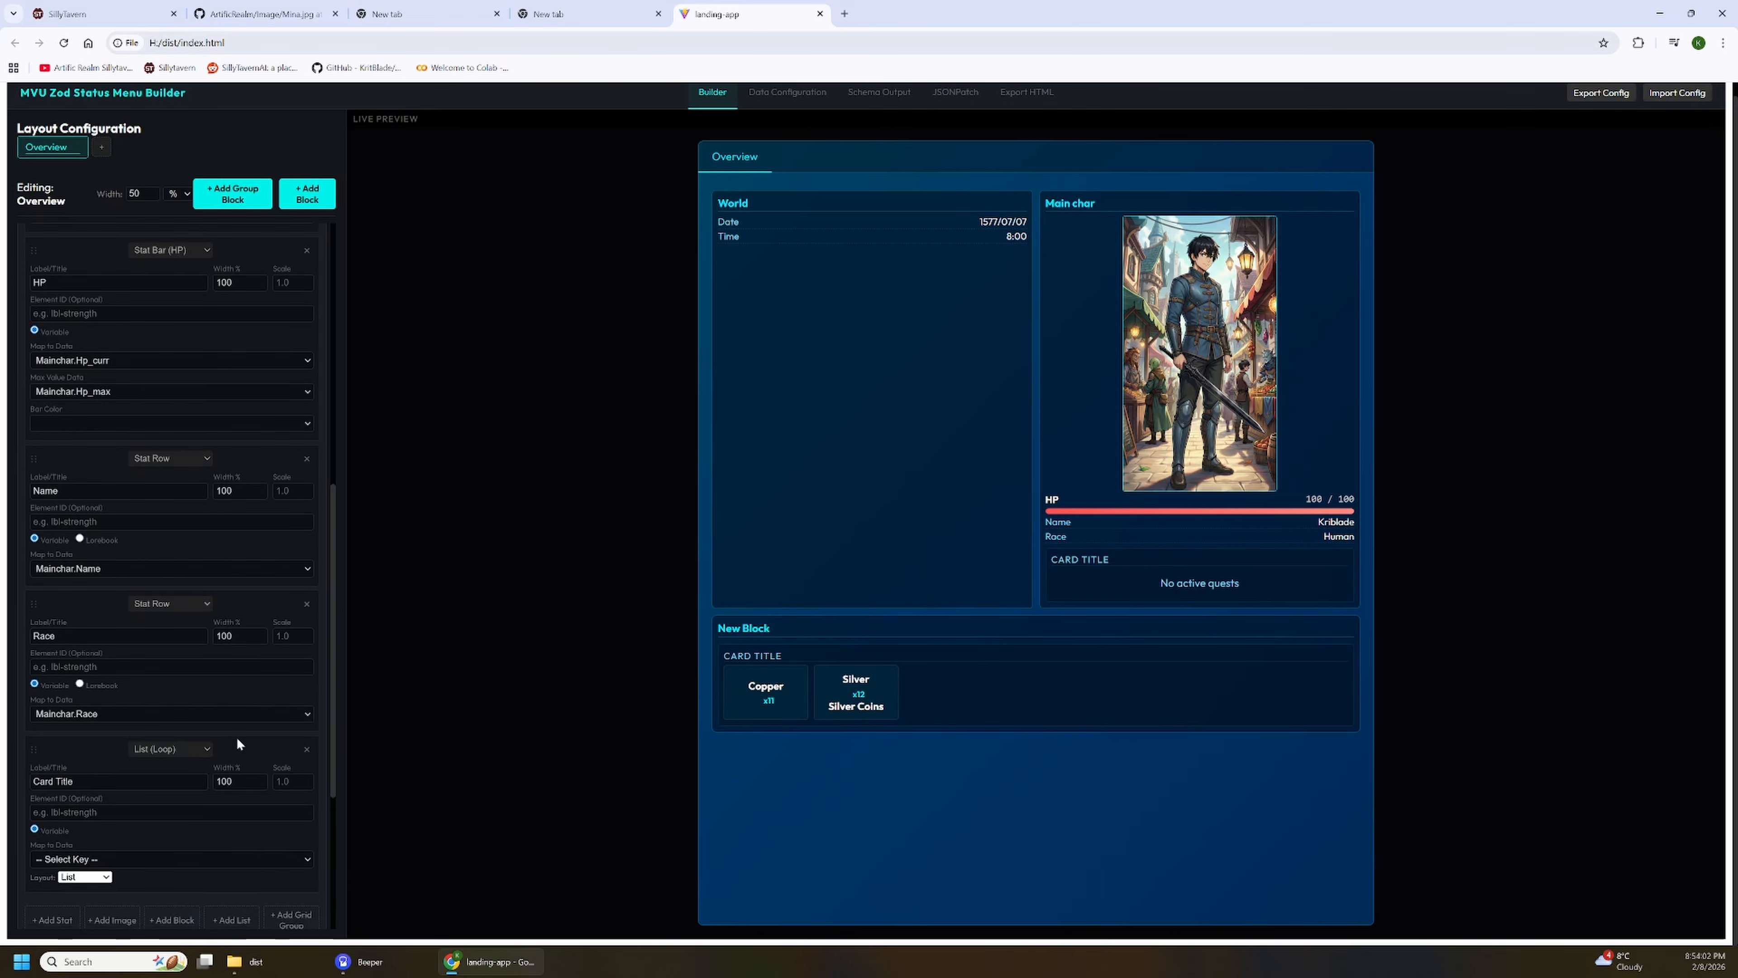
scroll(236, 737, down, 3)
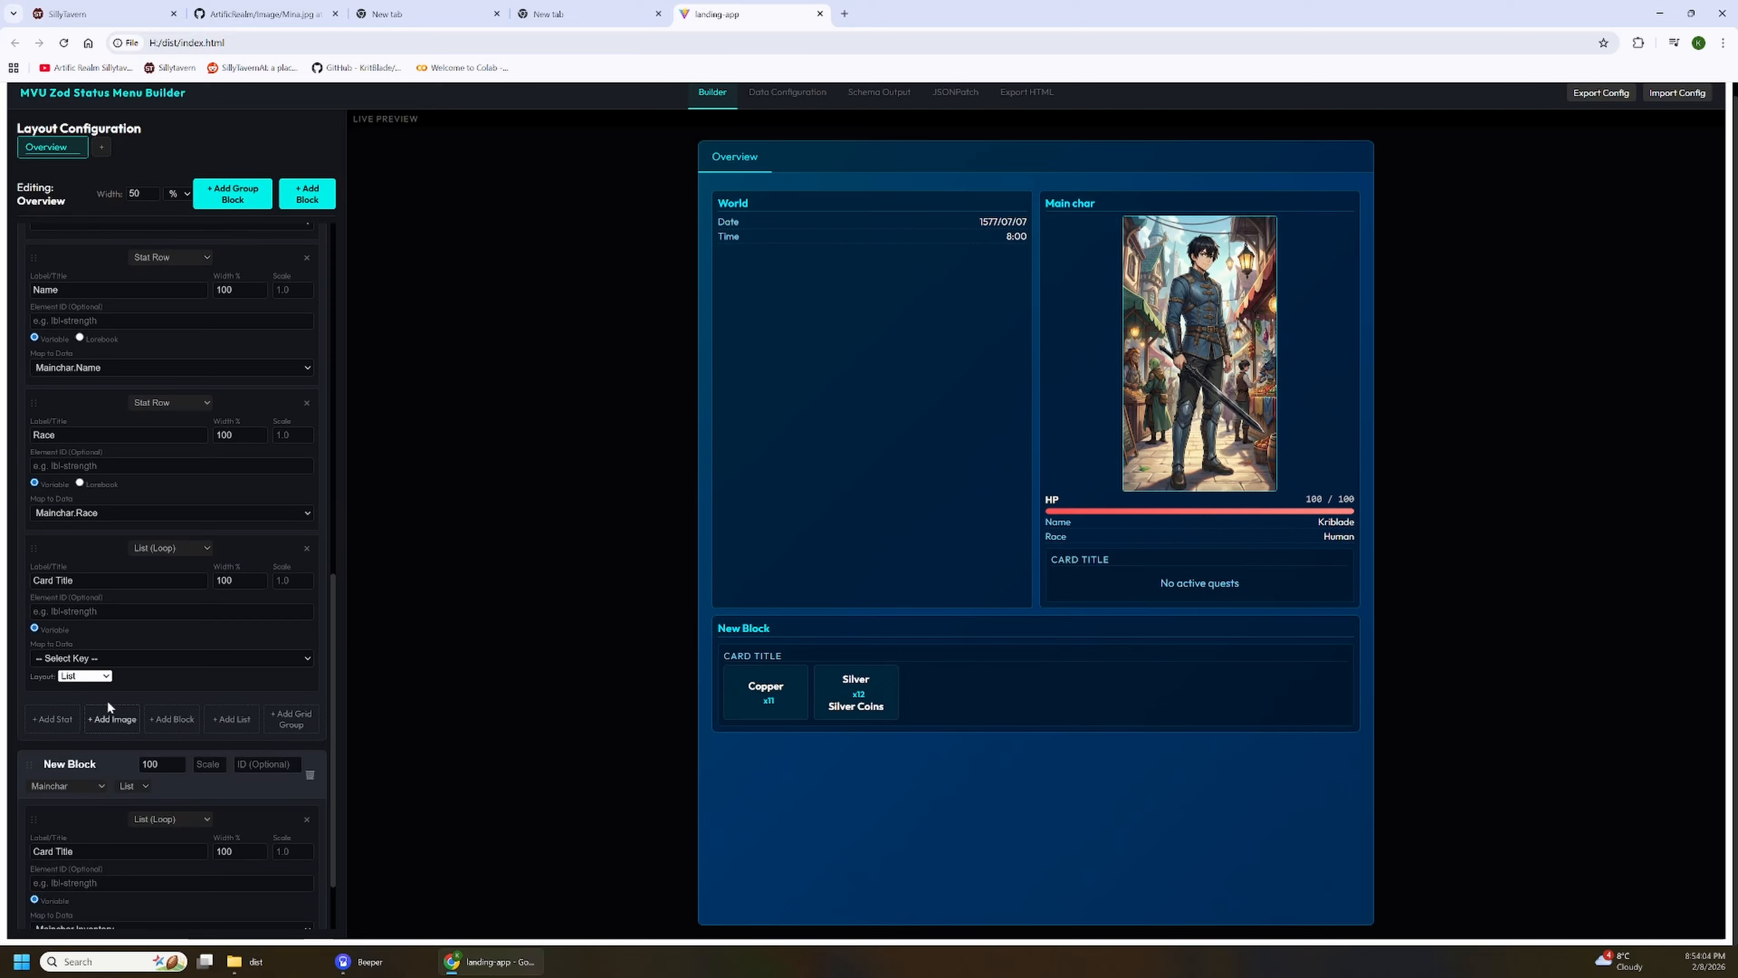
click(145, 654)
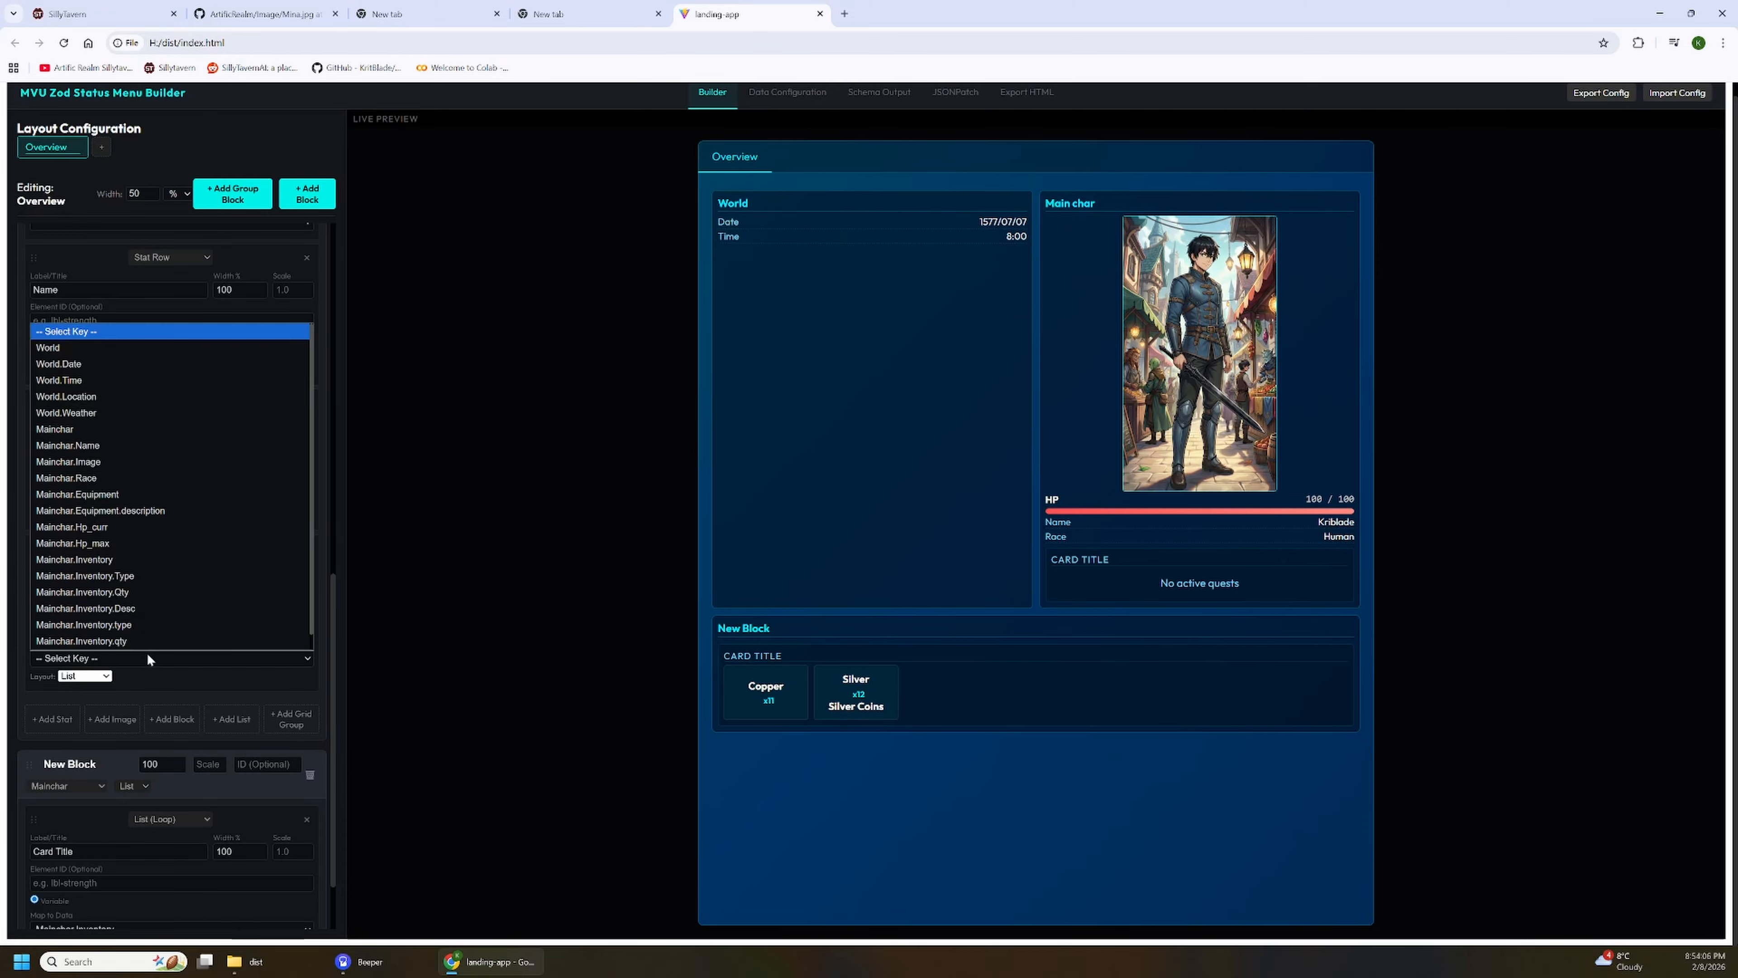
scroll(150, 616, down, 1)
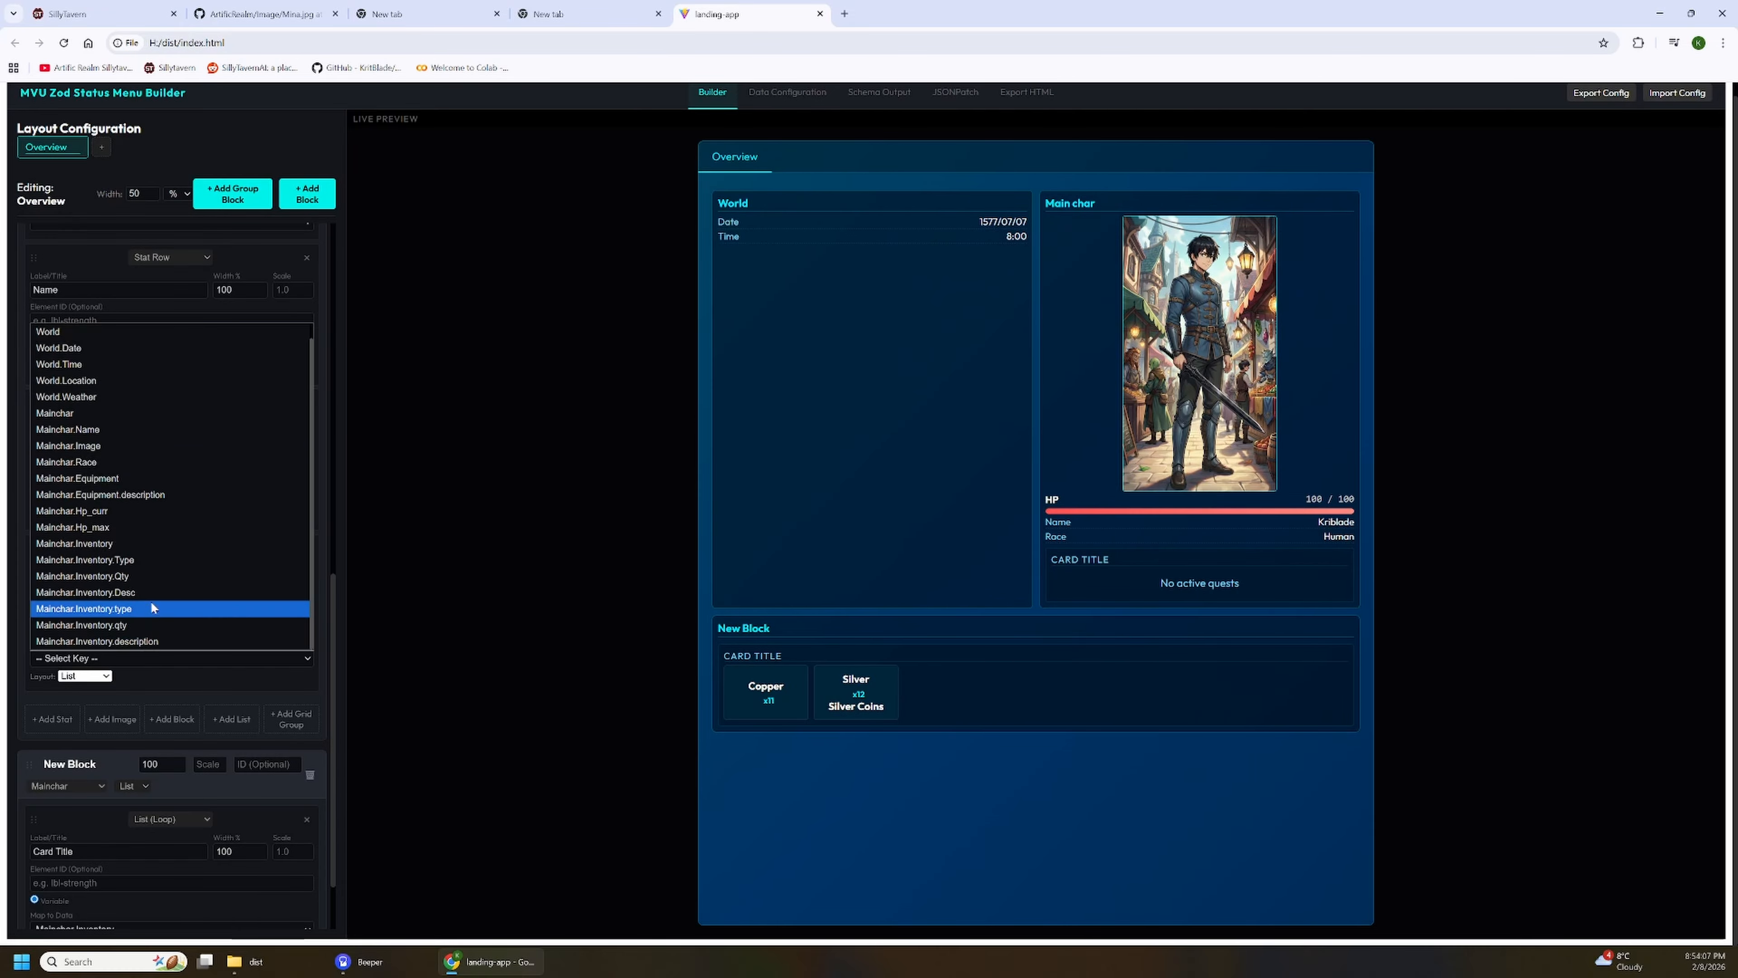
click(145, 478)
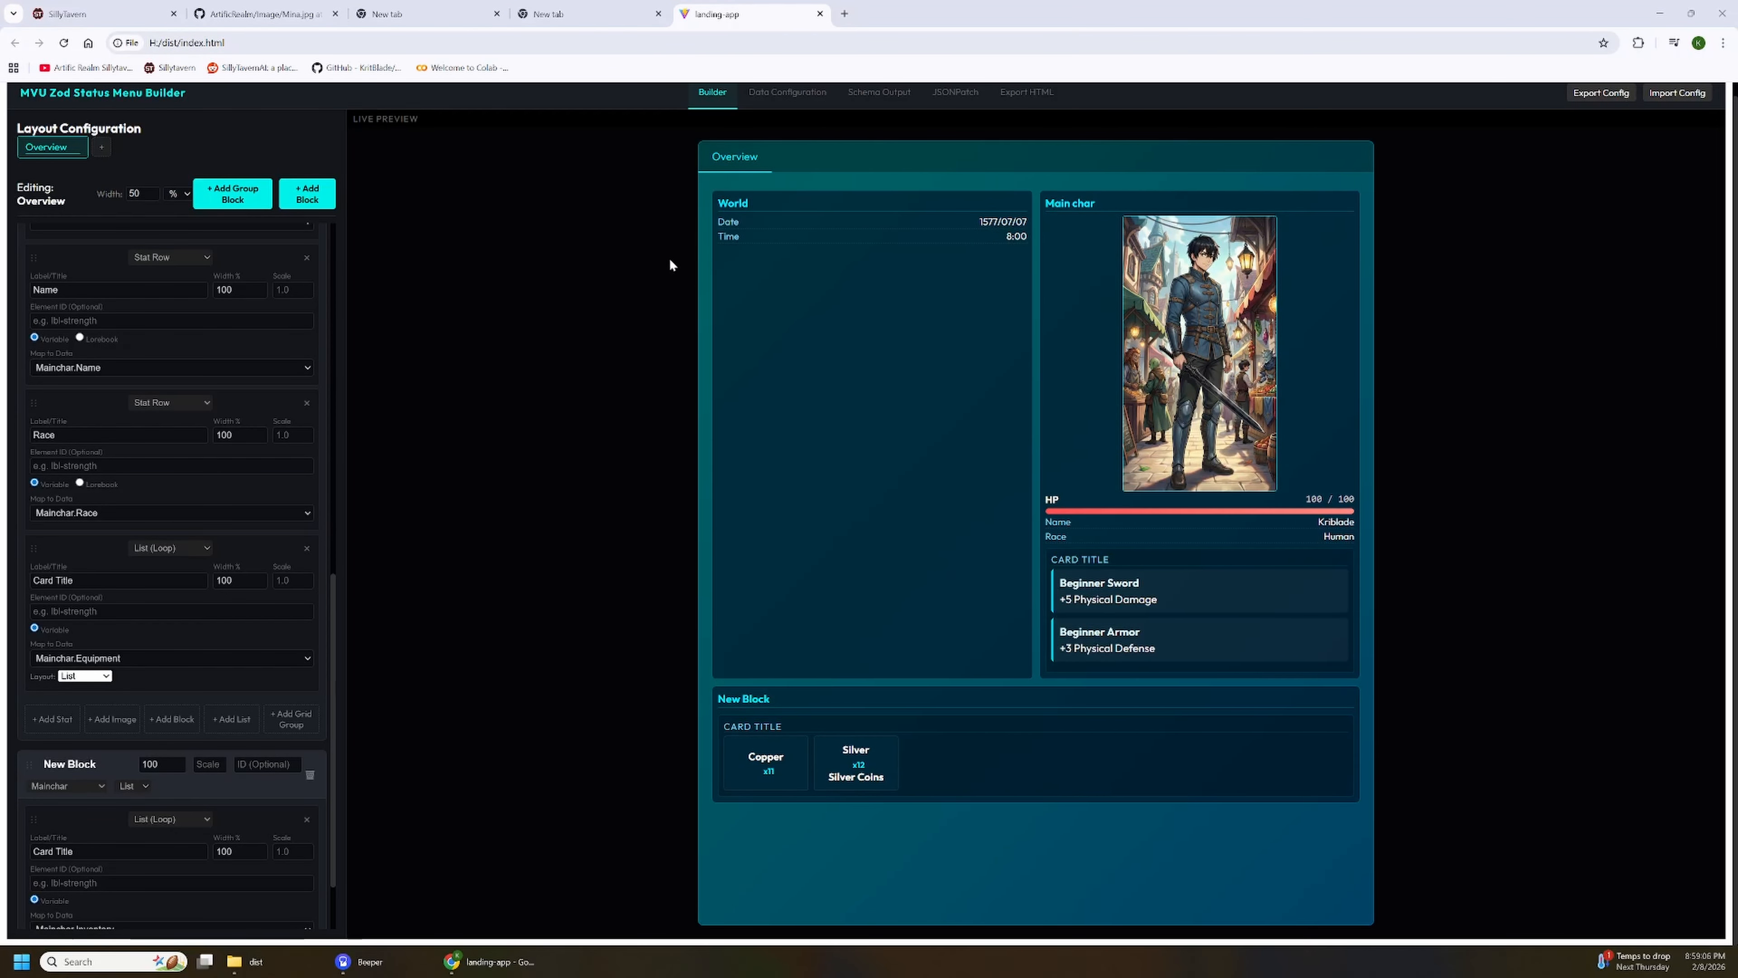
Step: Add a new property to Mainchar in the data configuration and name it Strength
click(786, 94)
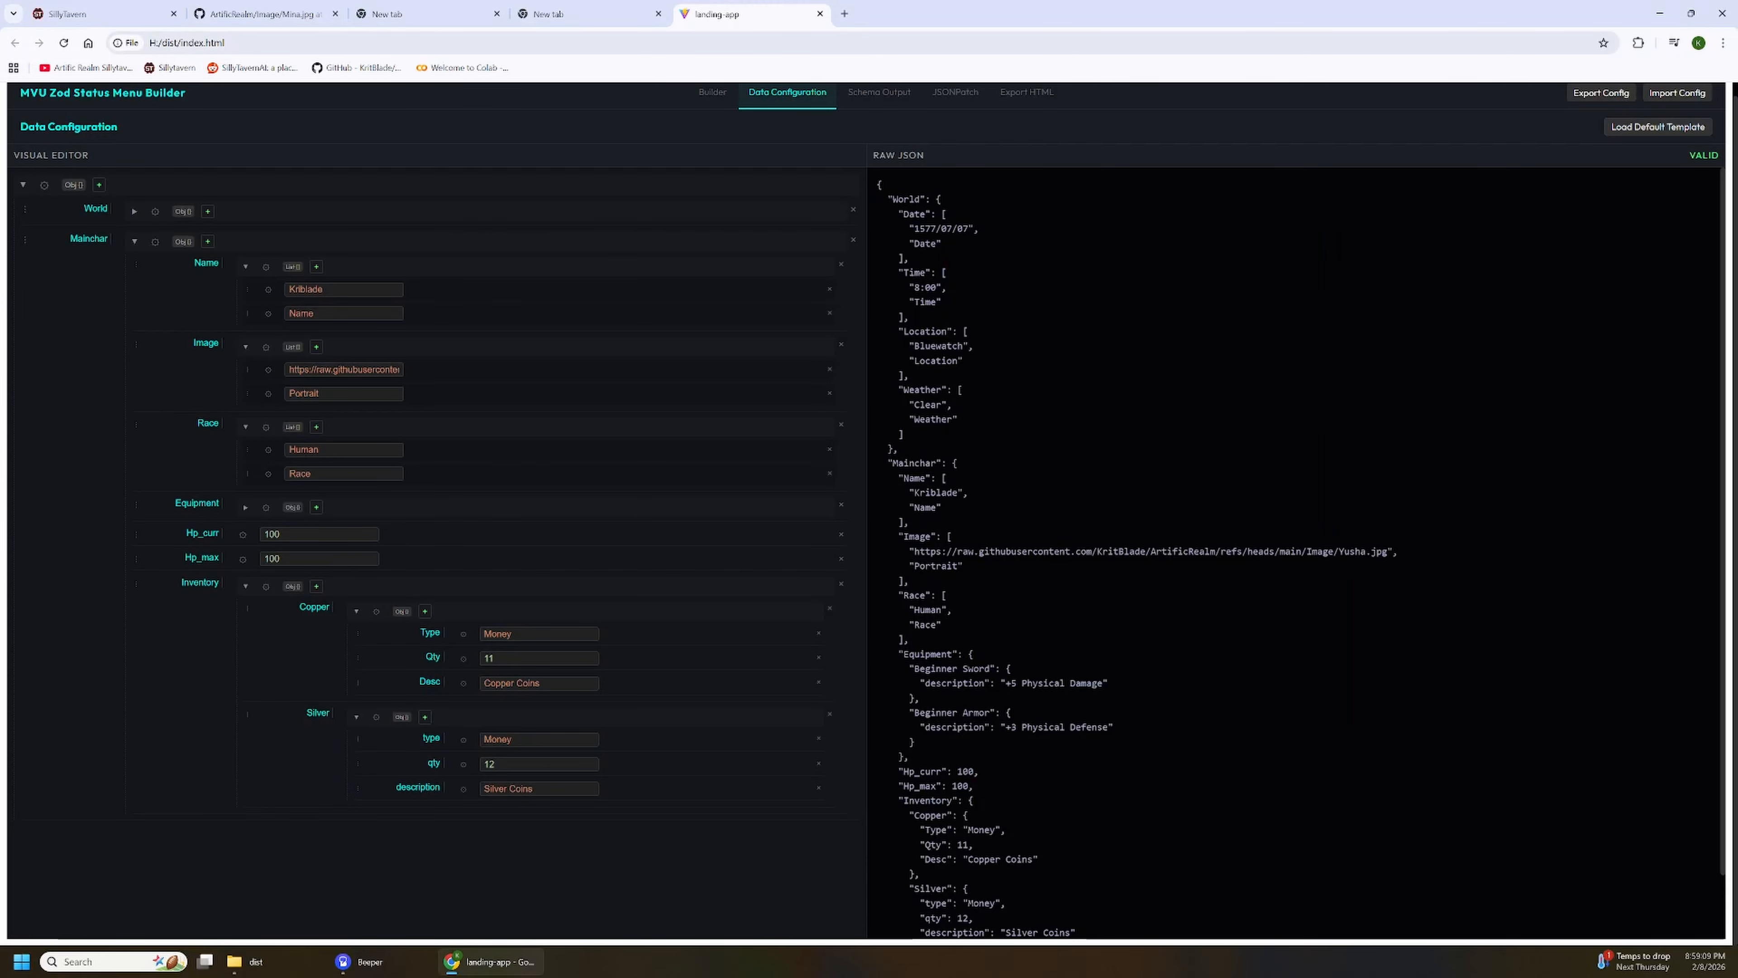
click(209, 242)
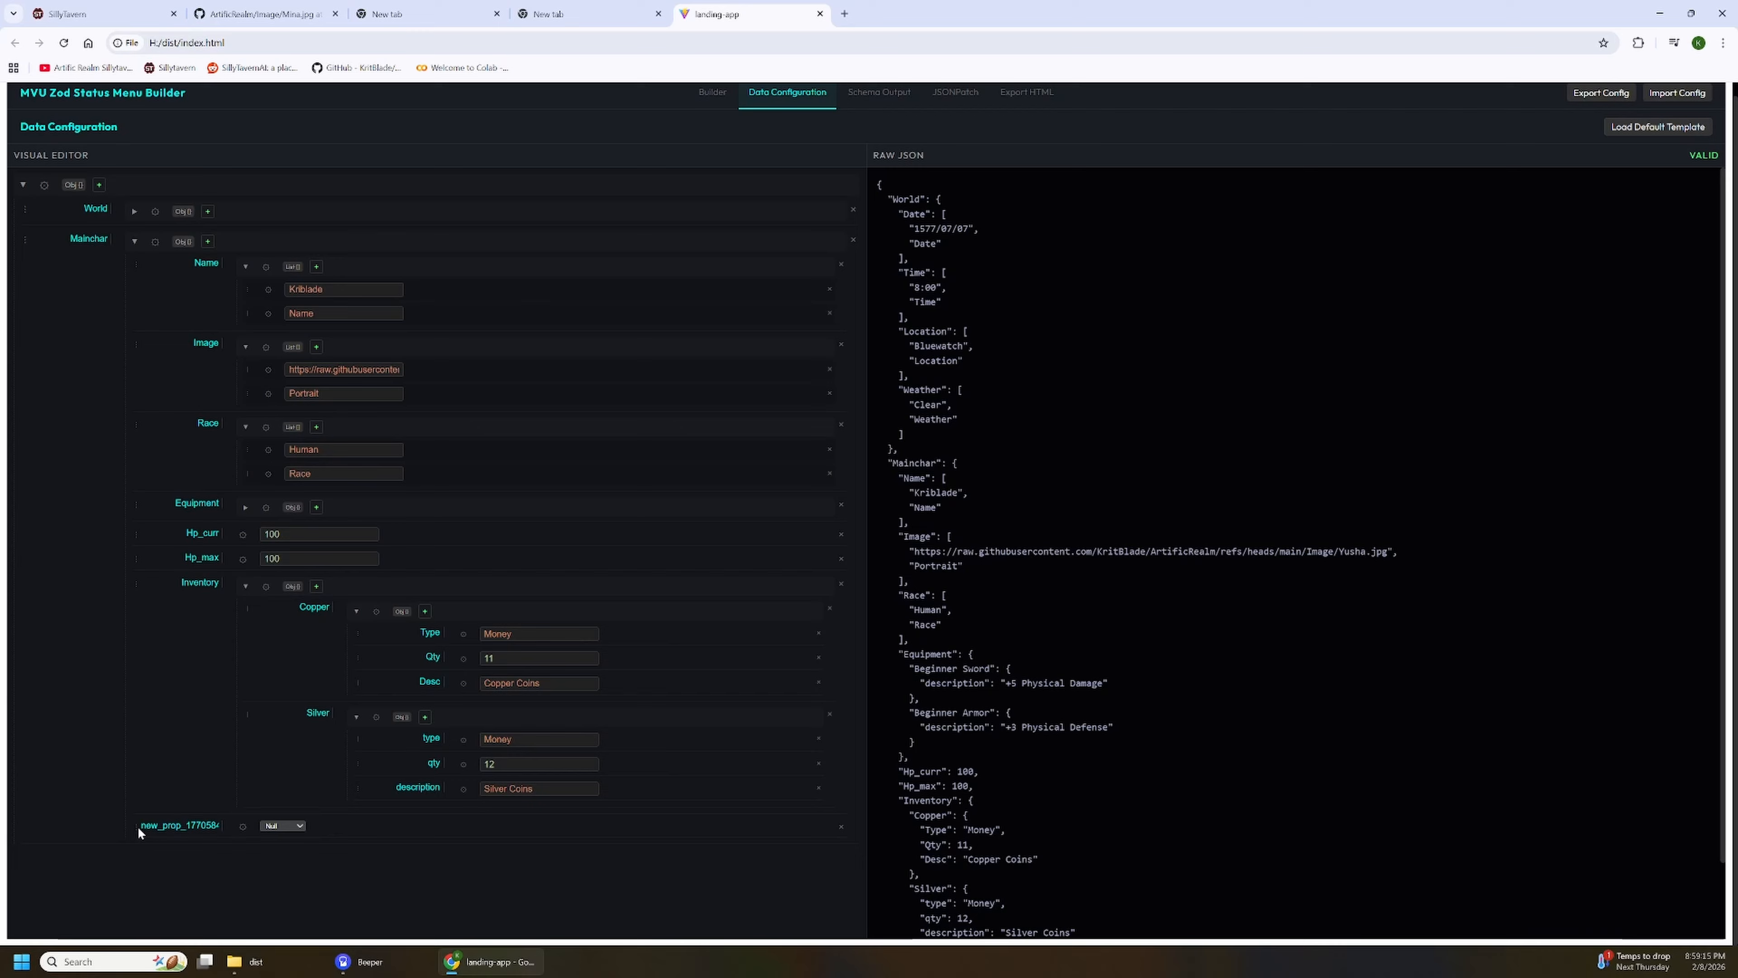
drag(134, 831, 262, 469)
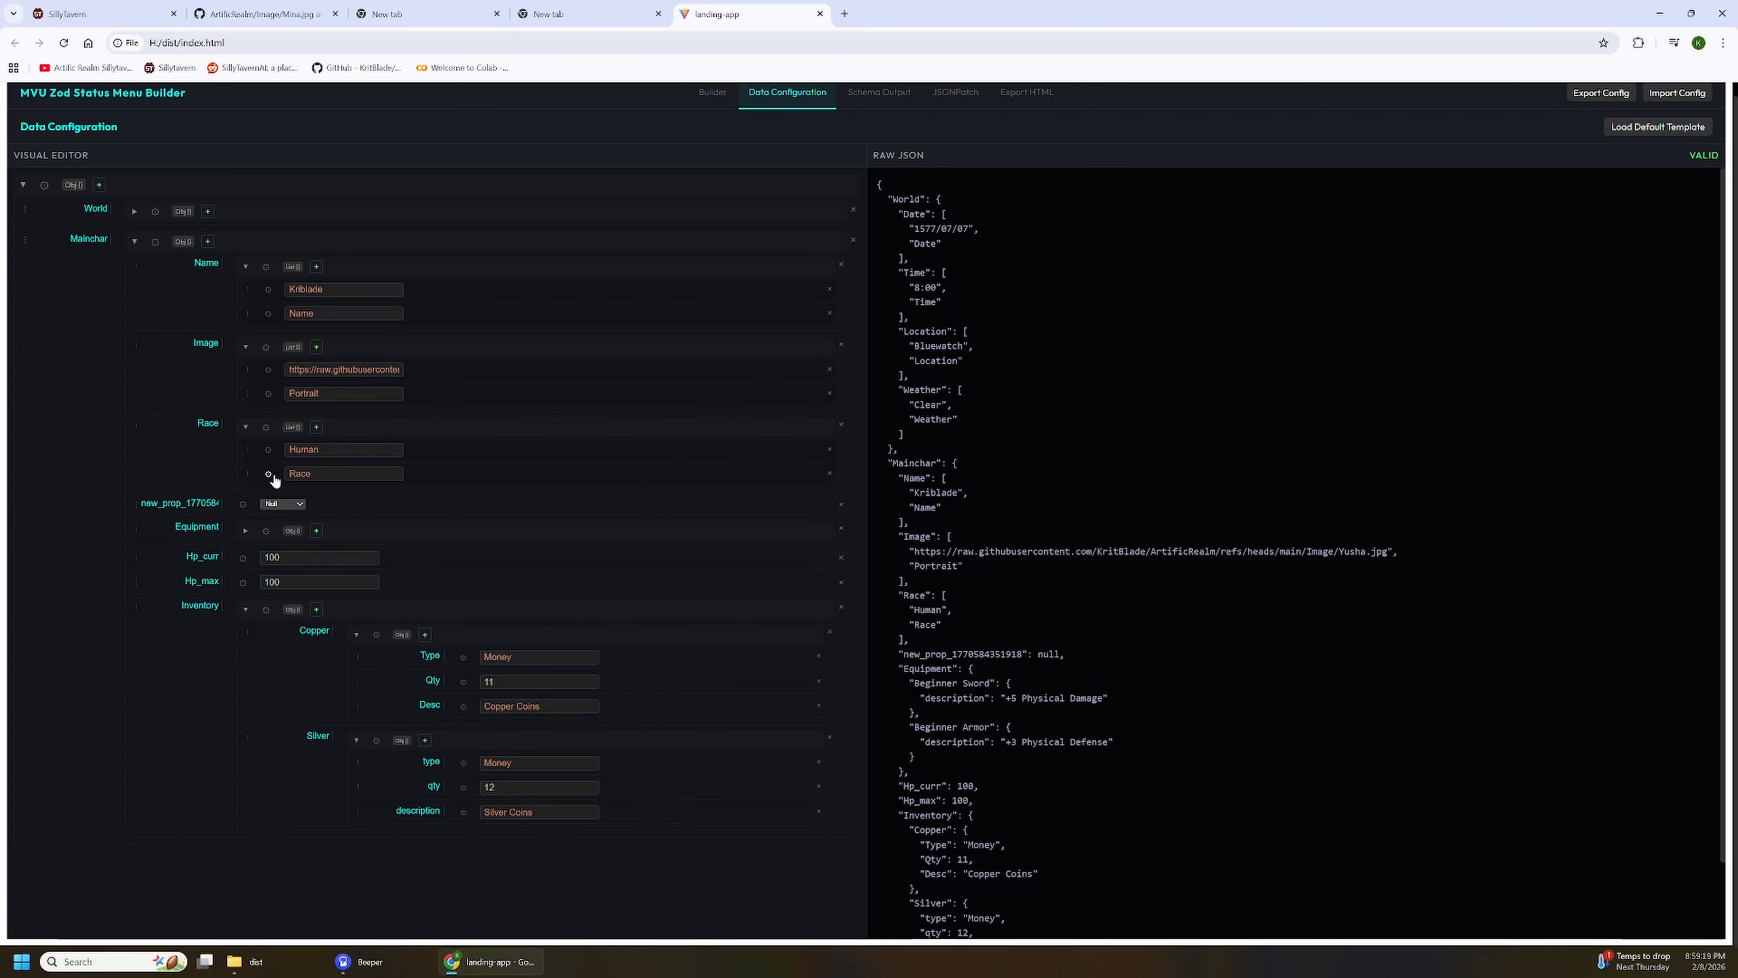
double_click(181, 502)
text(Strength)
click(270, 504)
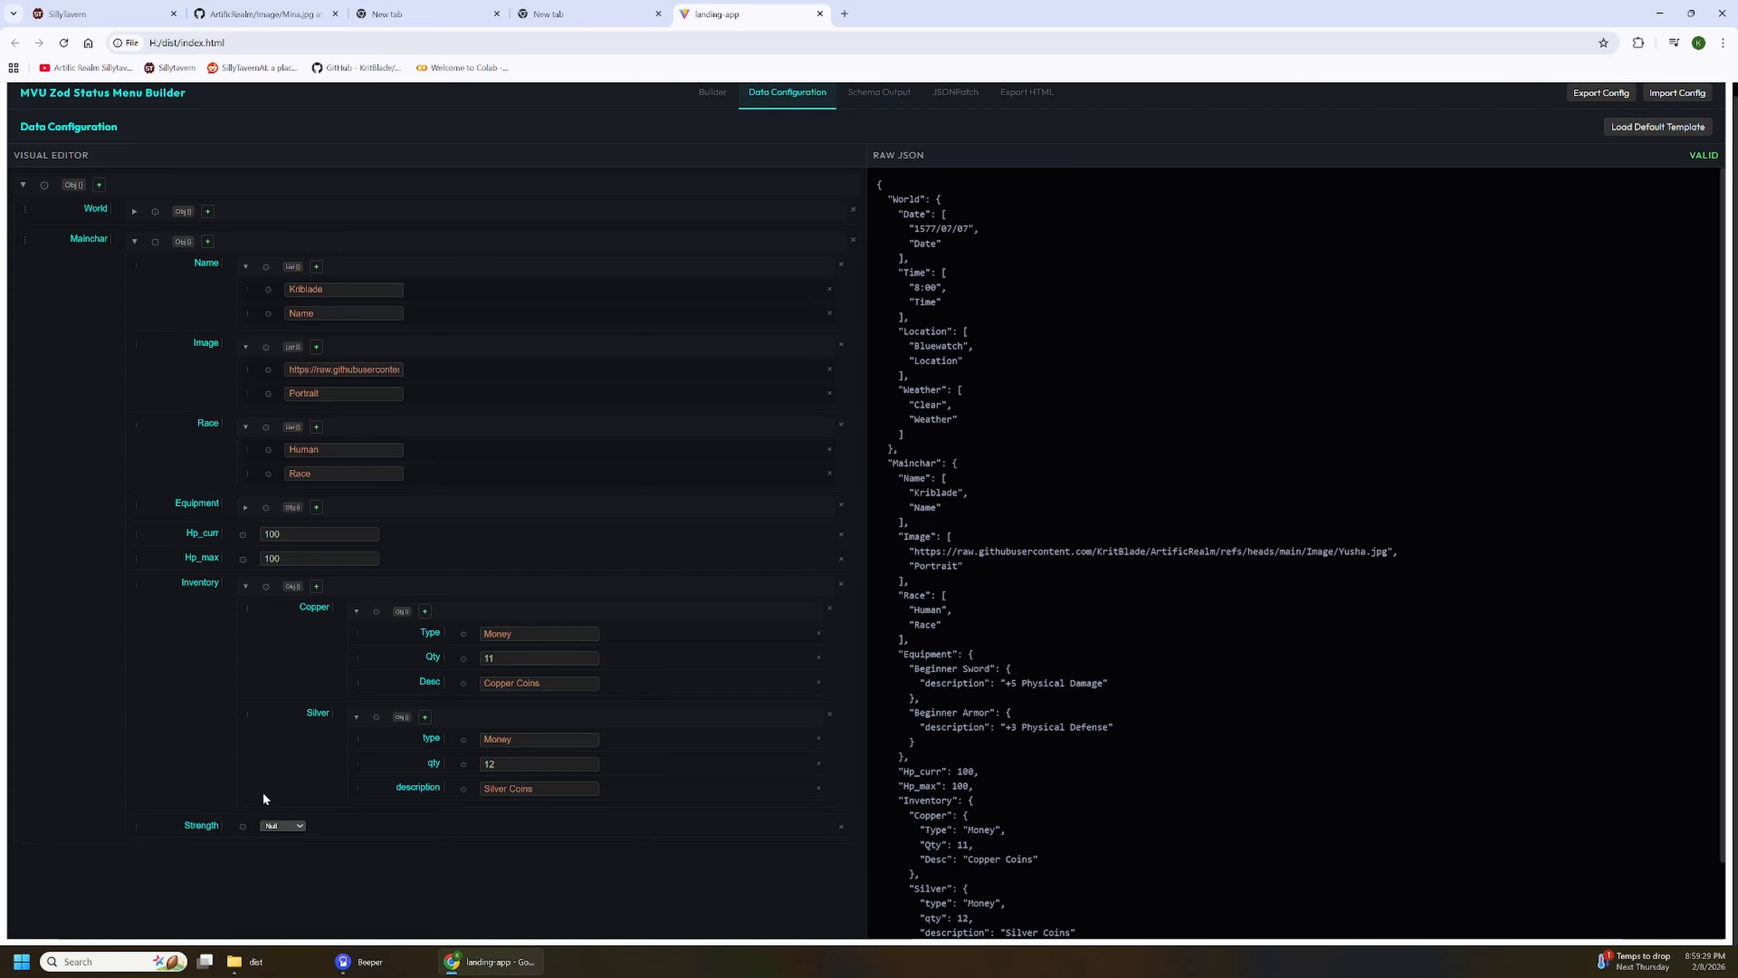
Step: Make the Strength property a list and give it two string entries
click(281, 825)
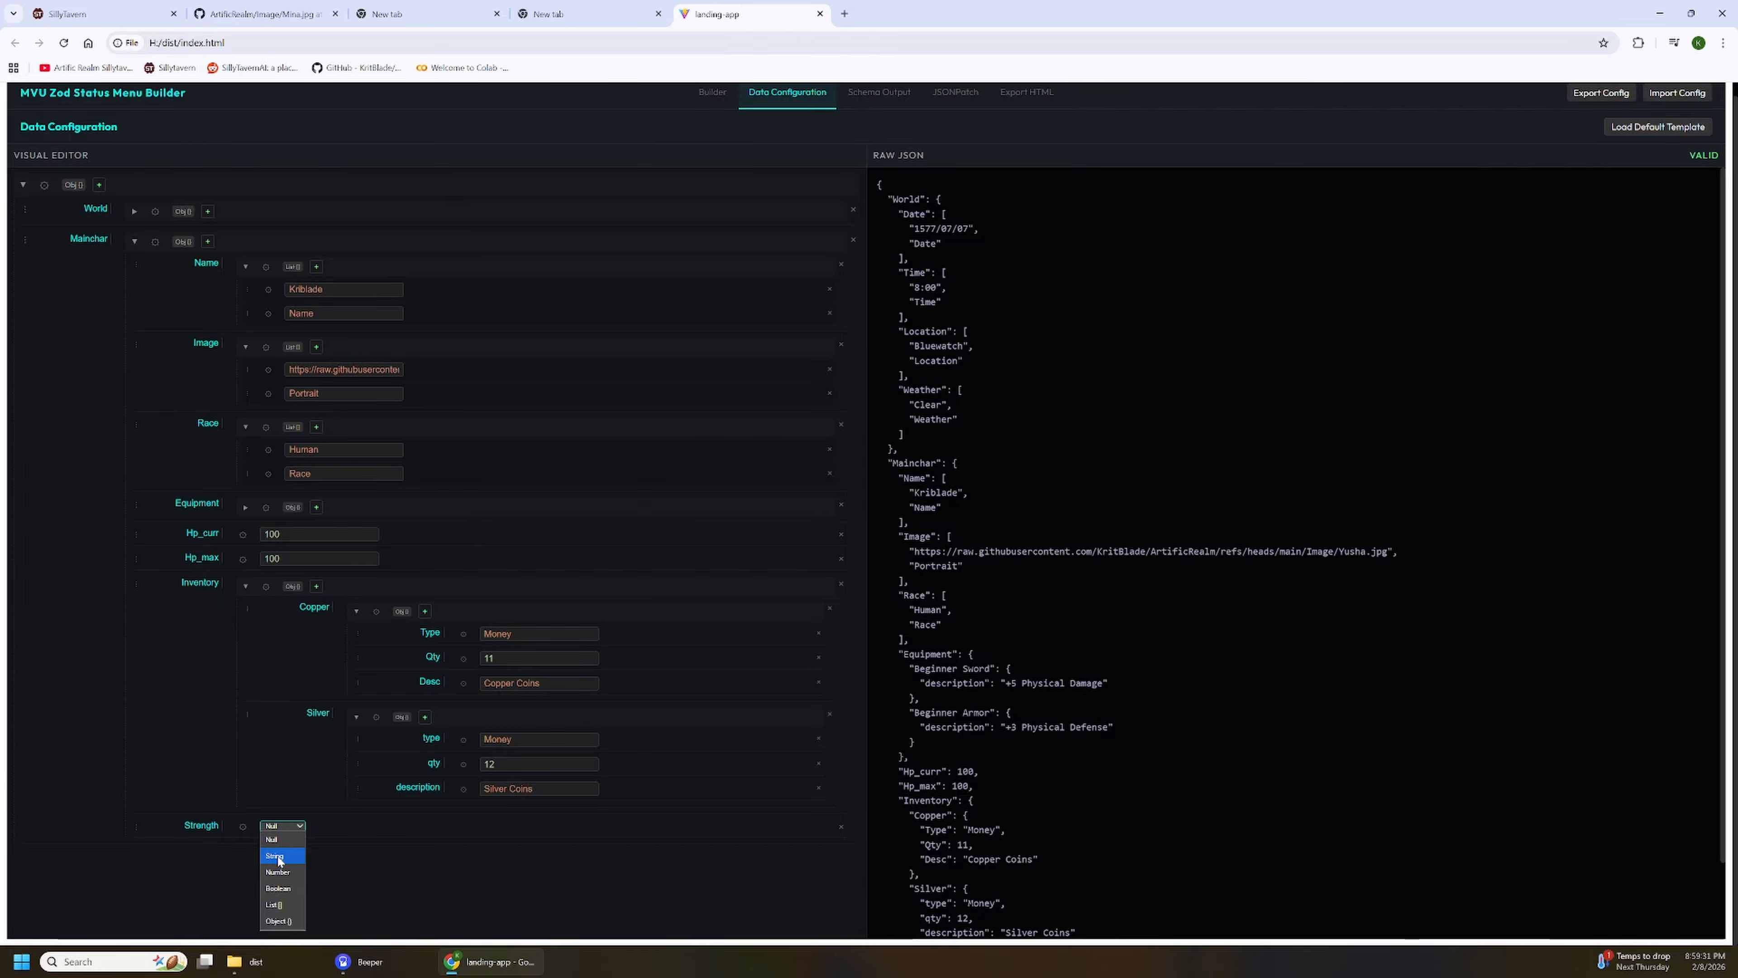
click(279, 904)
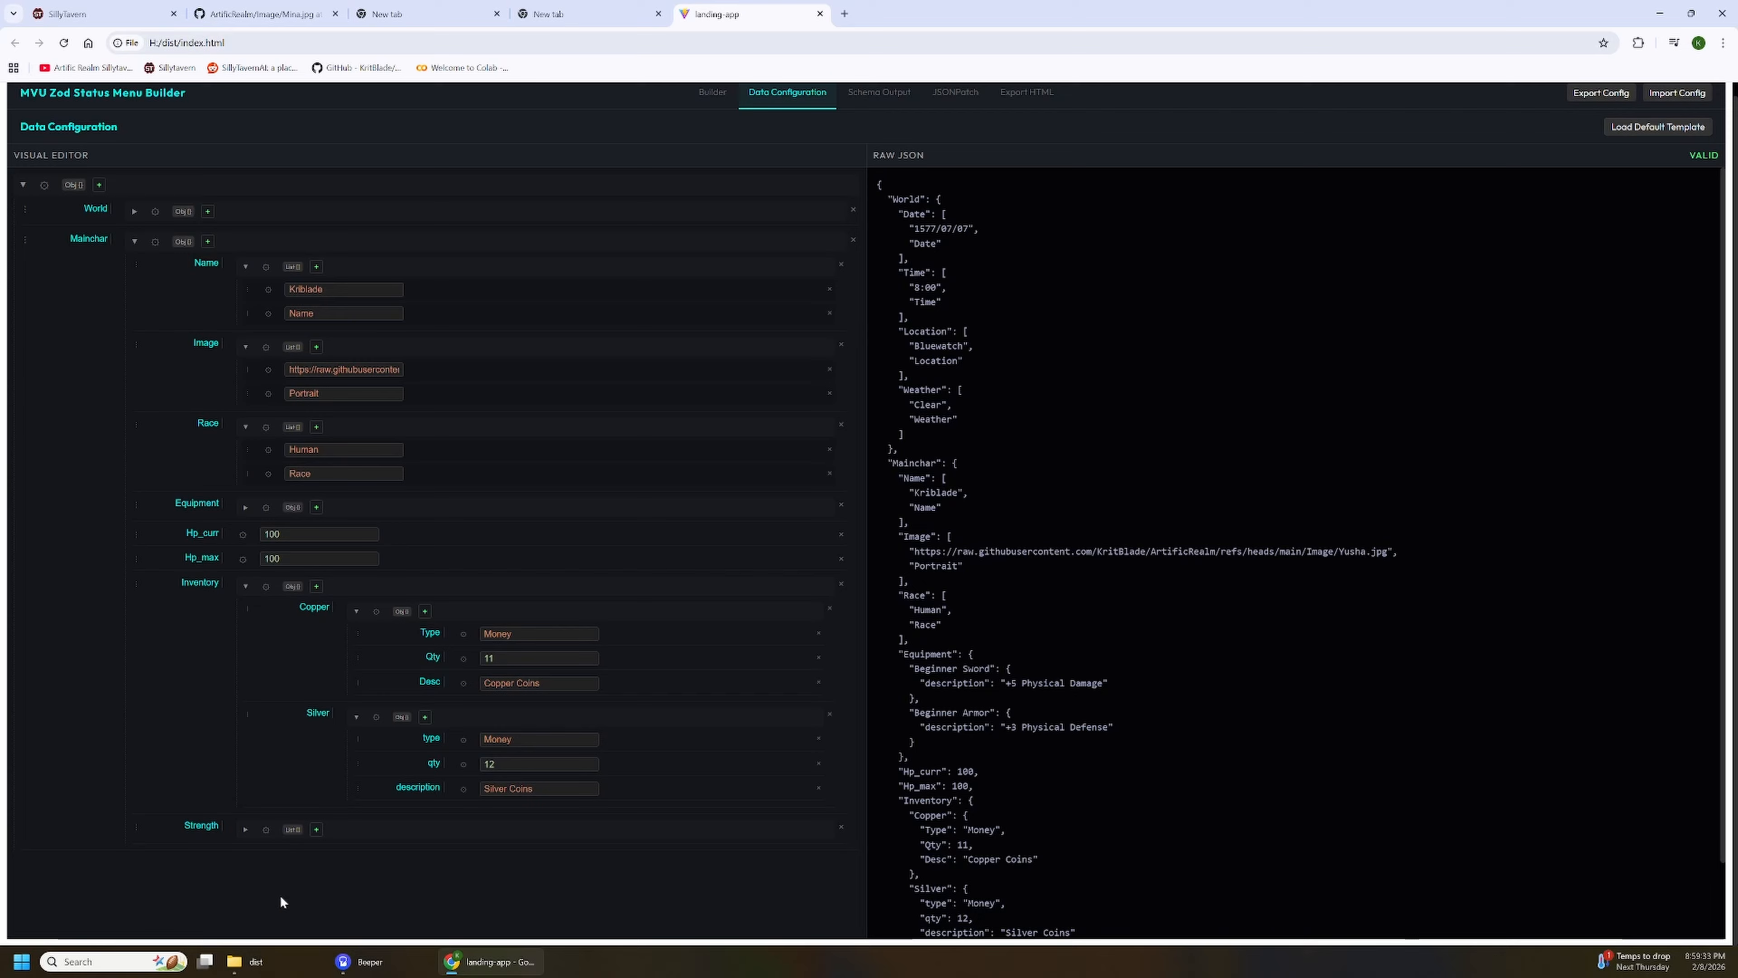
click(314, 831)
click(317, 830)
click(244, 829)
click(321, 849)
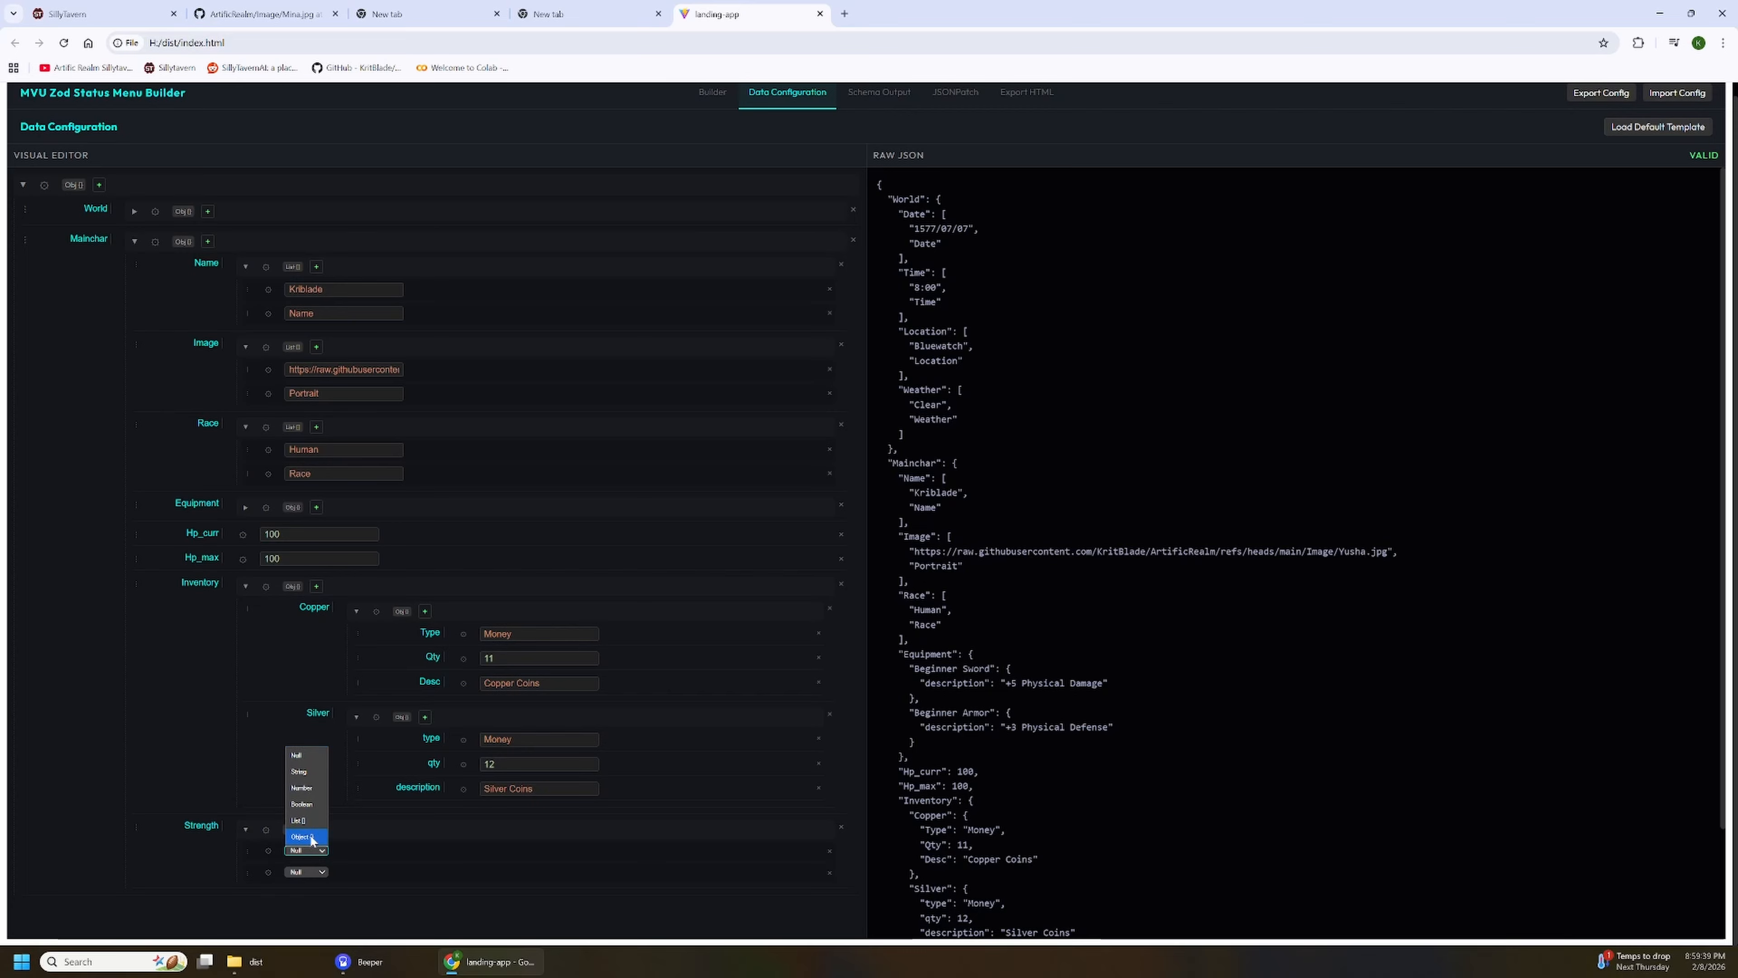
click(301, 771)
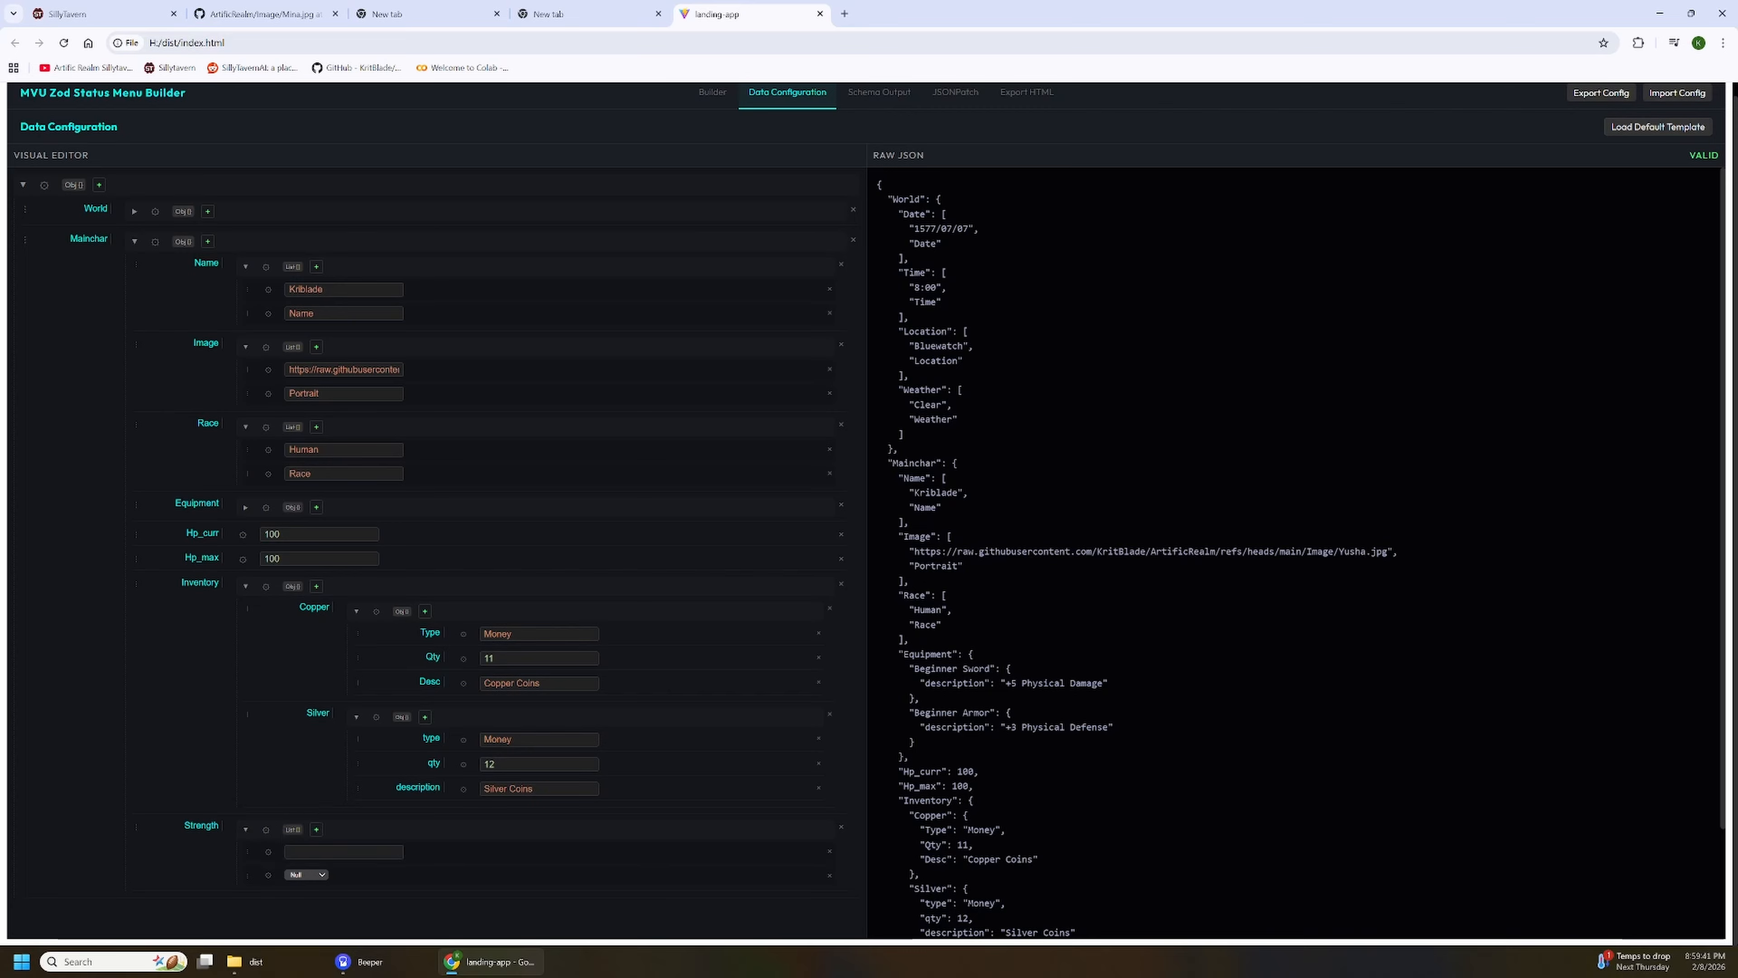
click(306, 873)
click(311, 798)
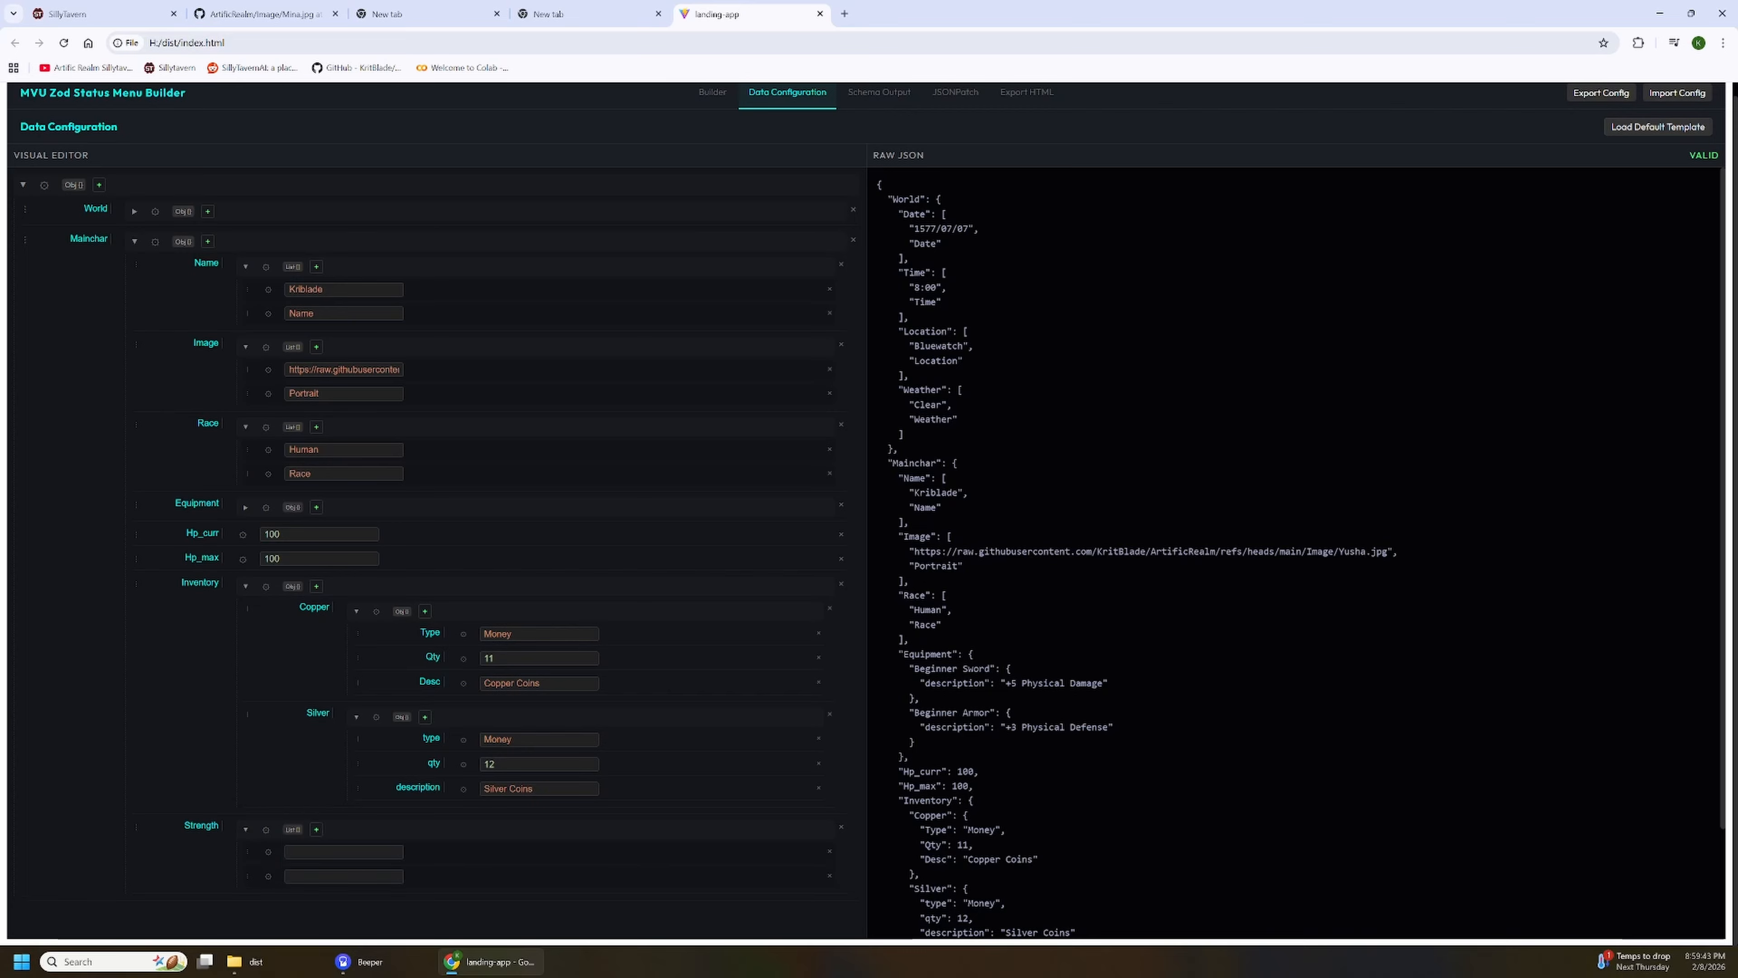
Step: Fill the two Strength list entries with 10 and Strength
click(344, 852)
text(10)
click(330, 875)
text(Strength)
click(588, 897)
Step: Move the Strength property between Image and Race in Mainchar and check its place in the raw JSON
drag(135, 827, 219, 502)
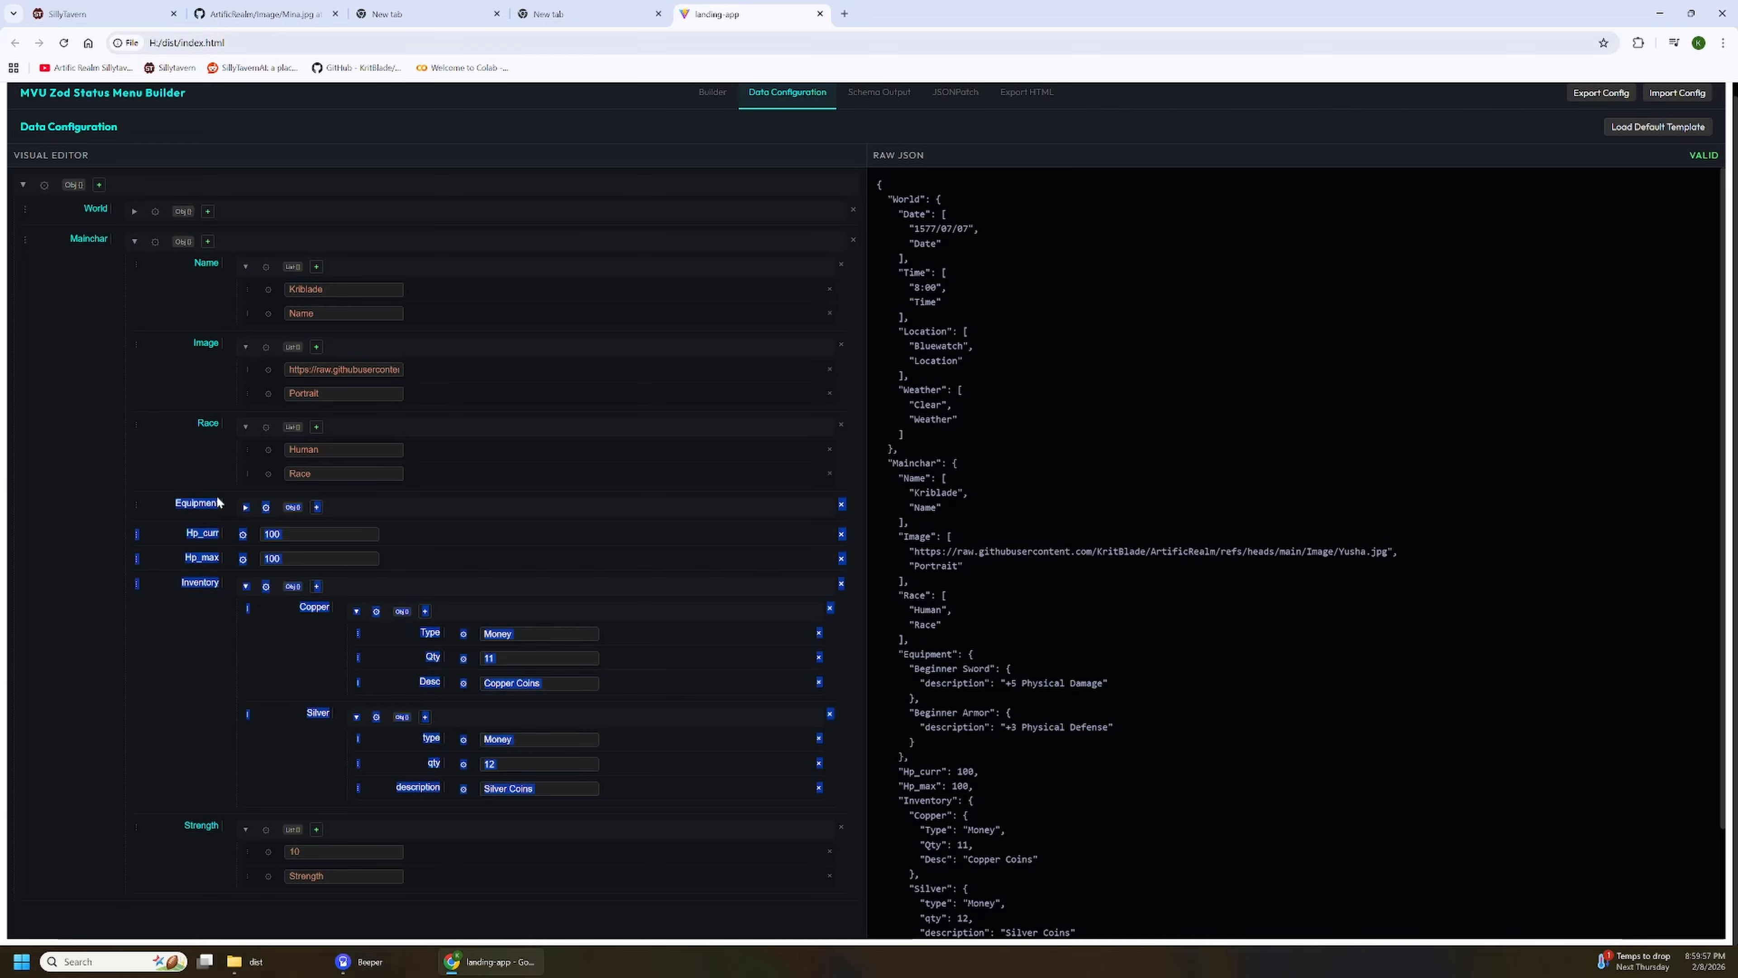
click(161, 767)
drag(134, 826, 169, 483)
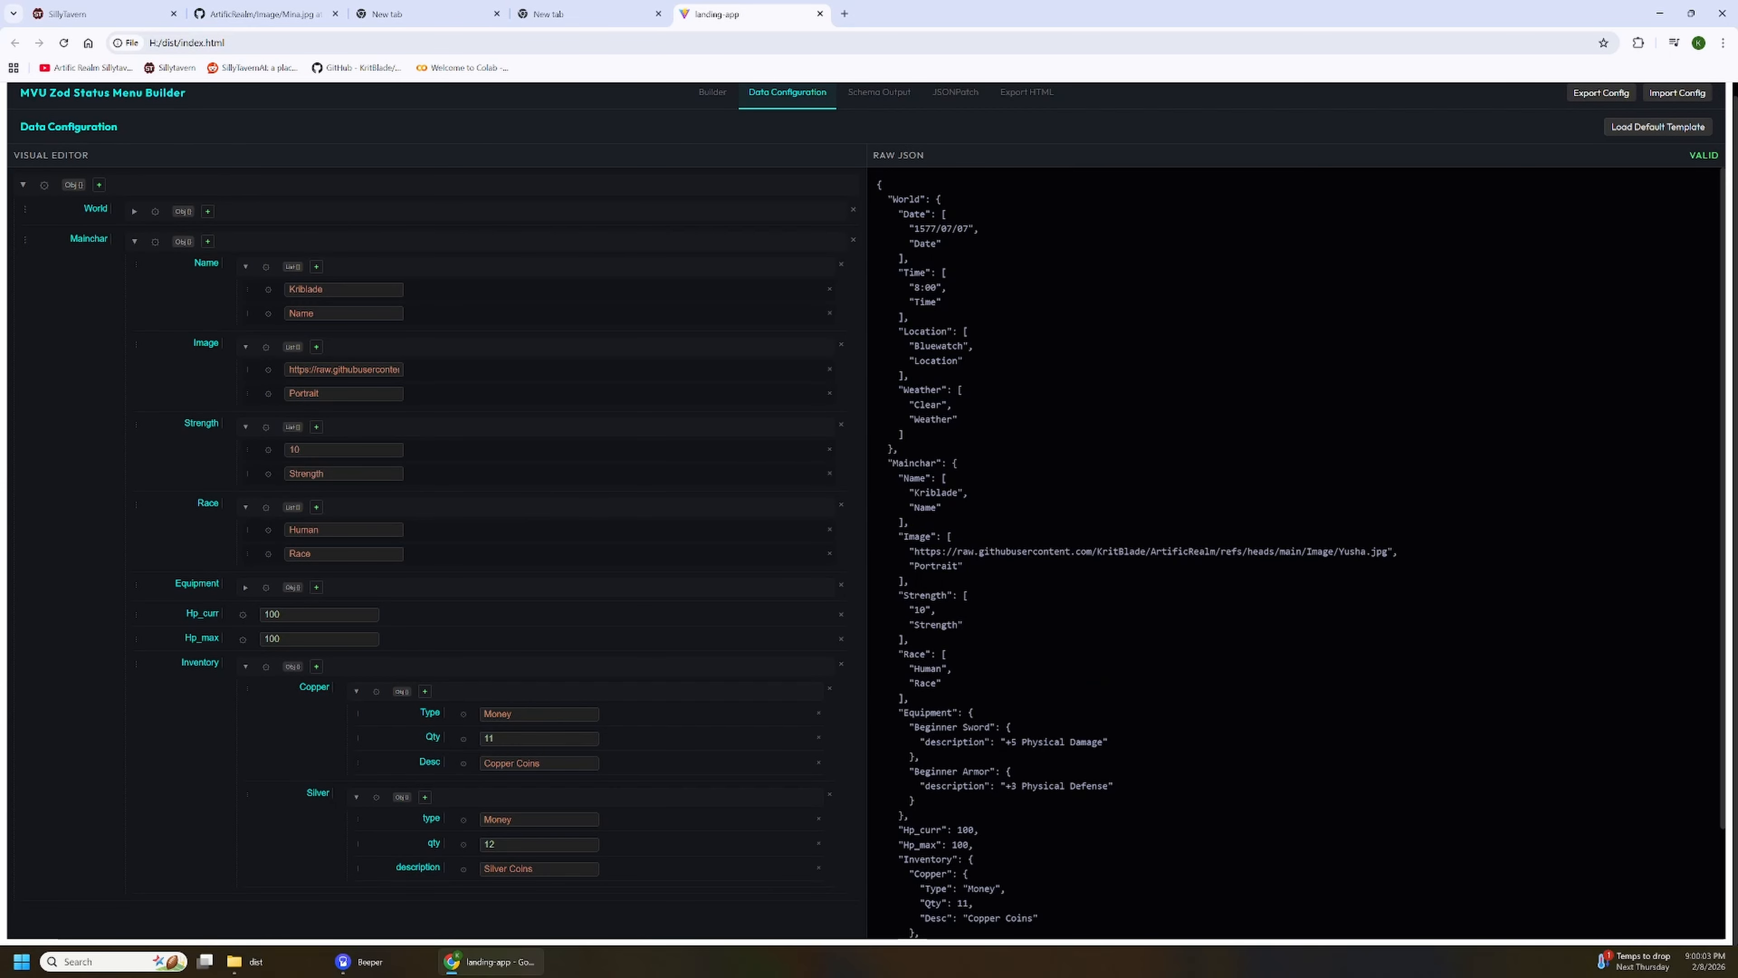
scroll(1293, 548, down, 2)
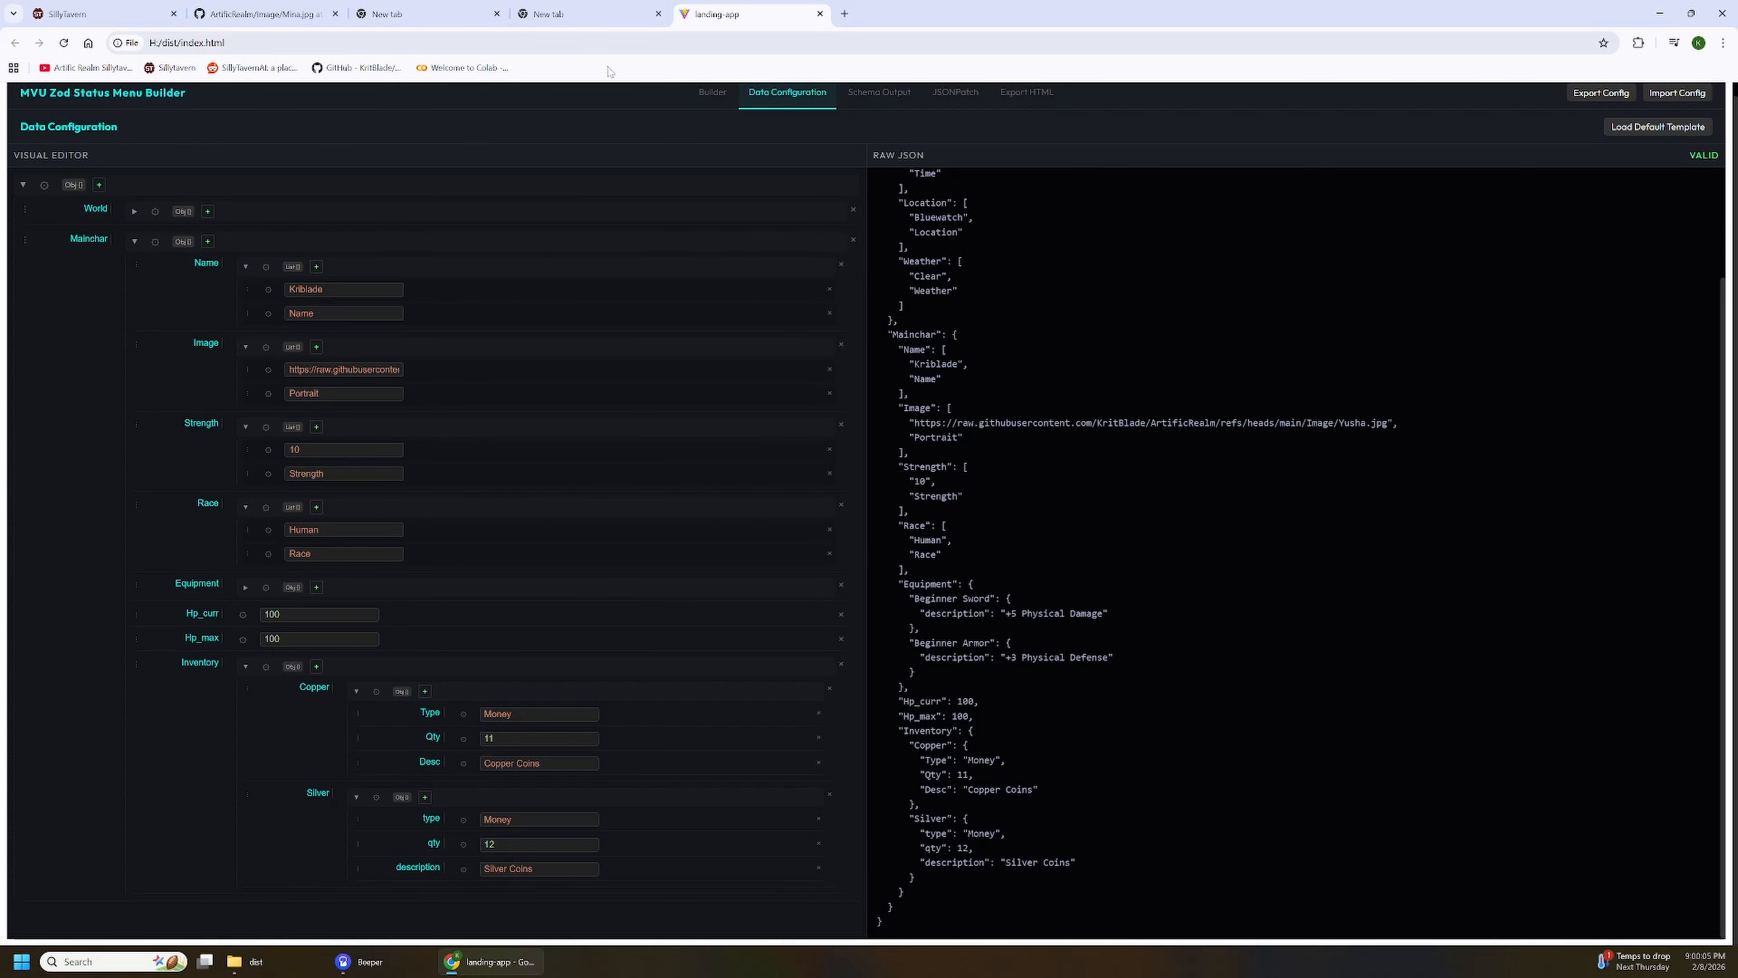
Step: Add a stat row to the Main char block in the builder and map it to Mainchar.Strength
click(711, 93)
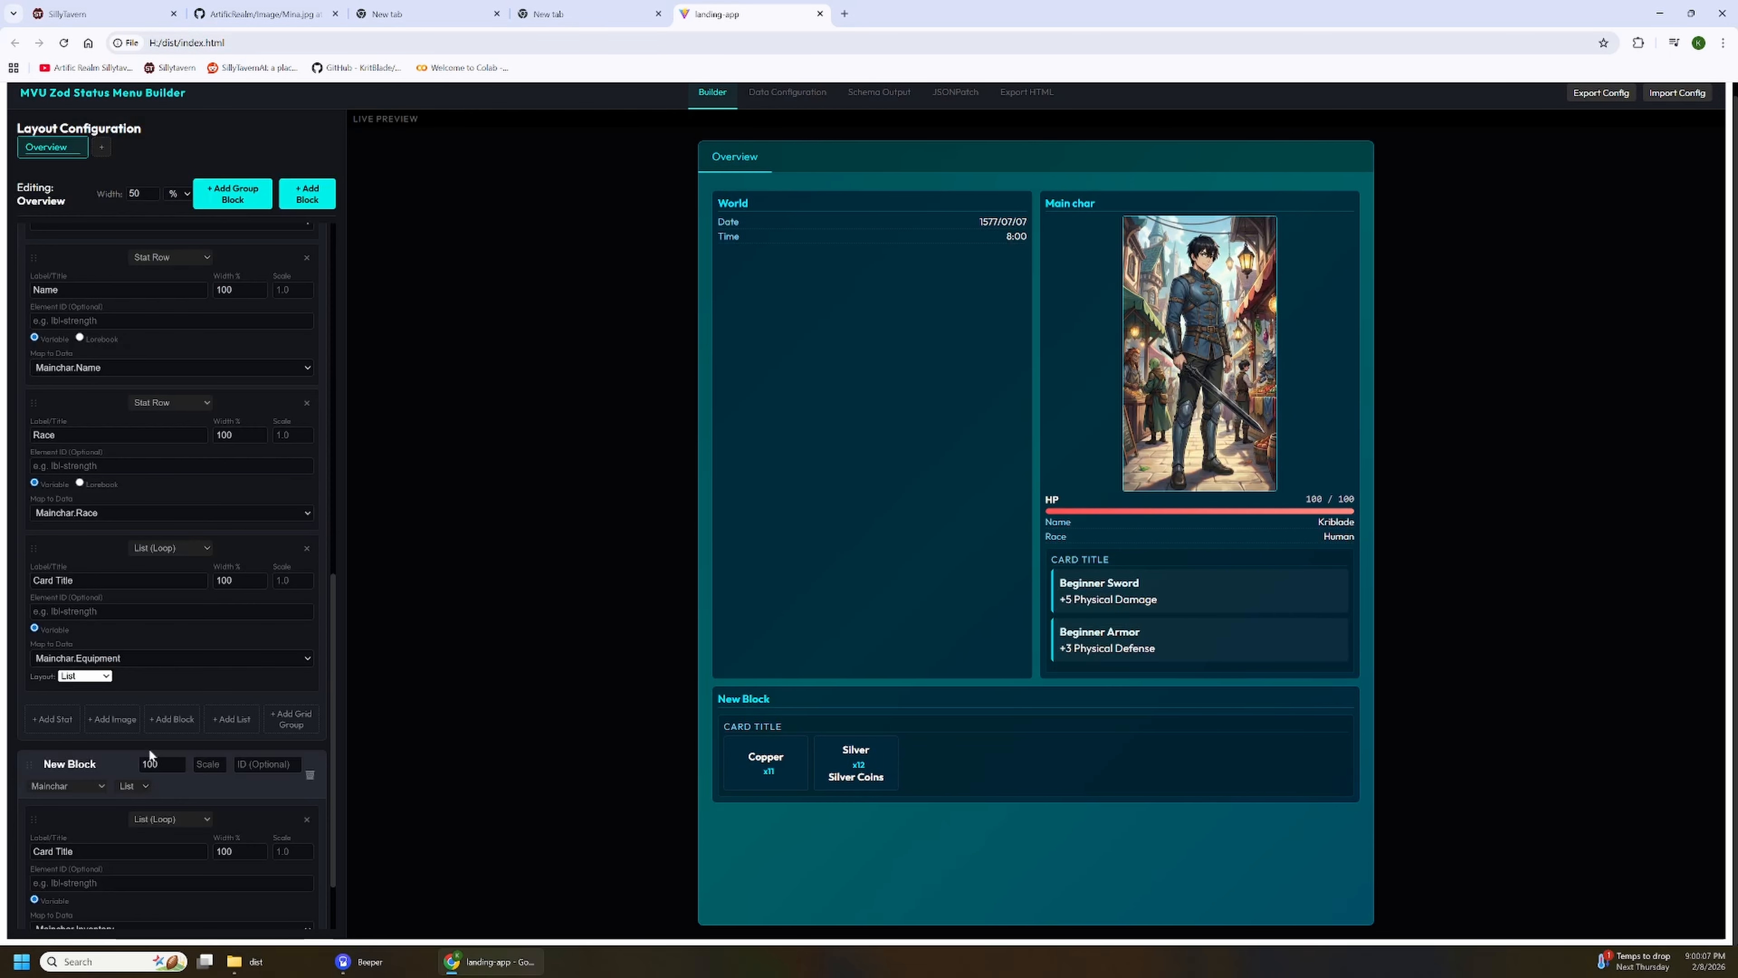
scroll(207, 459, down, 1)
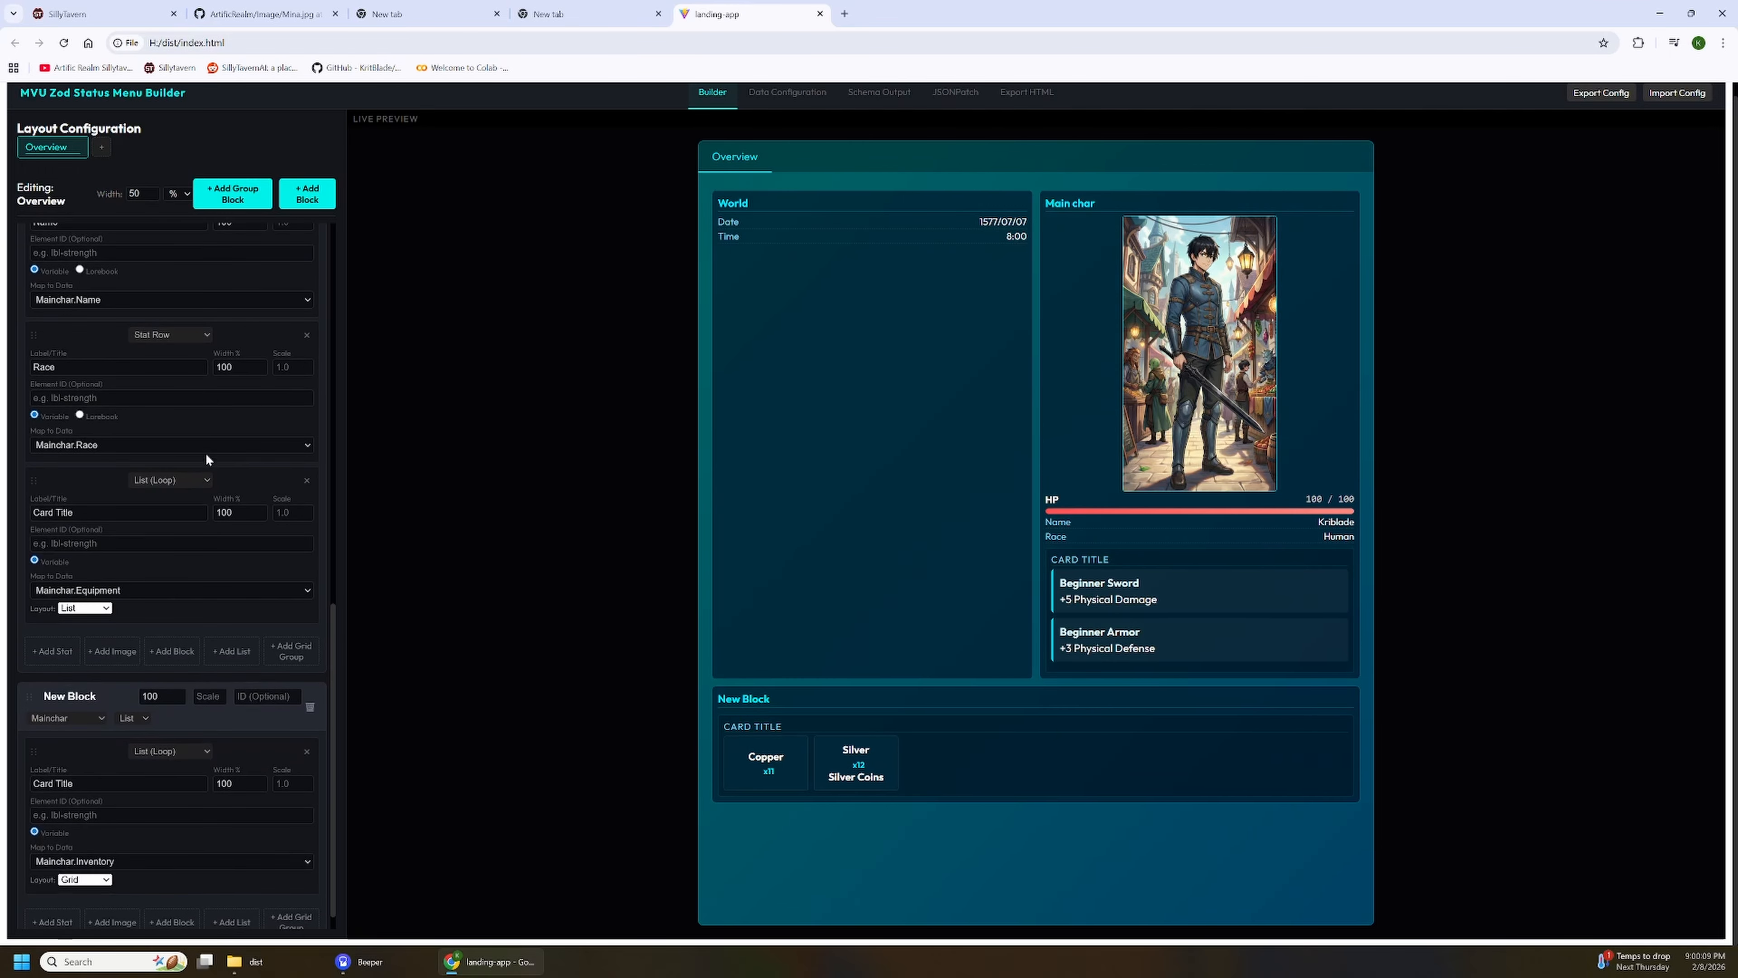
click(42, 651)
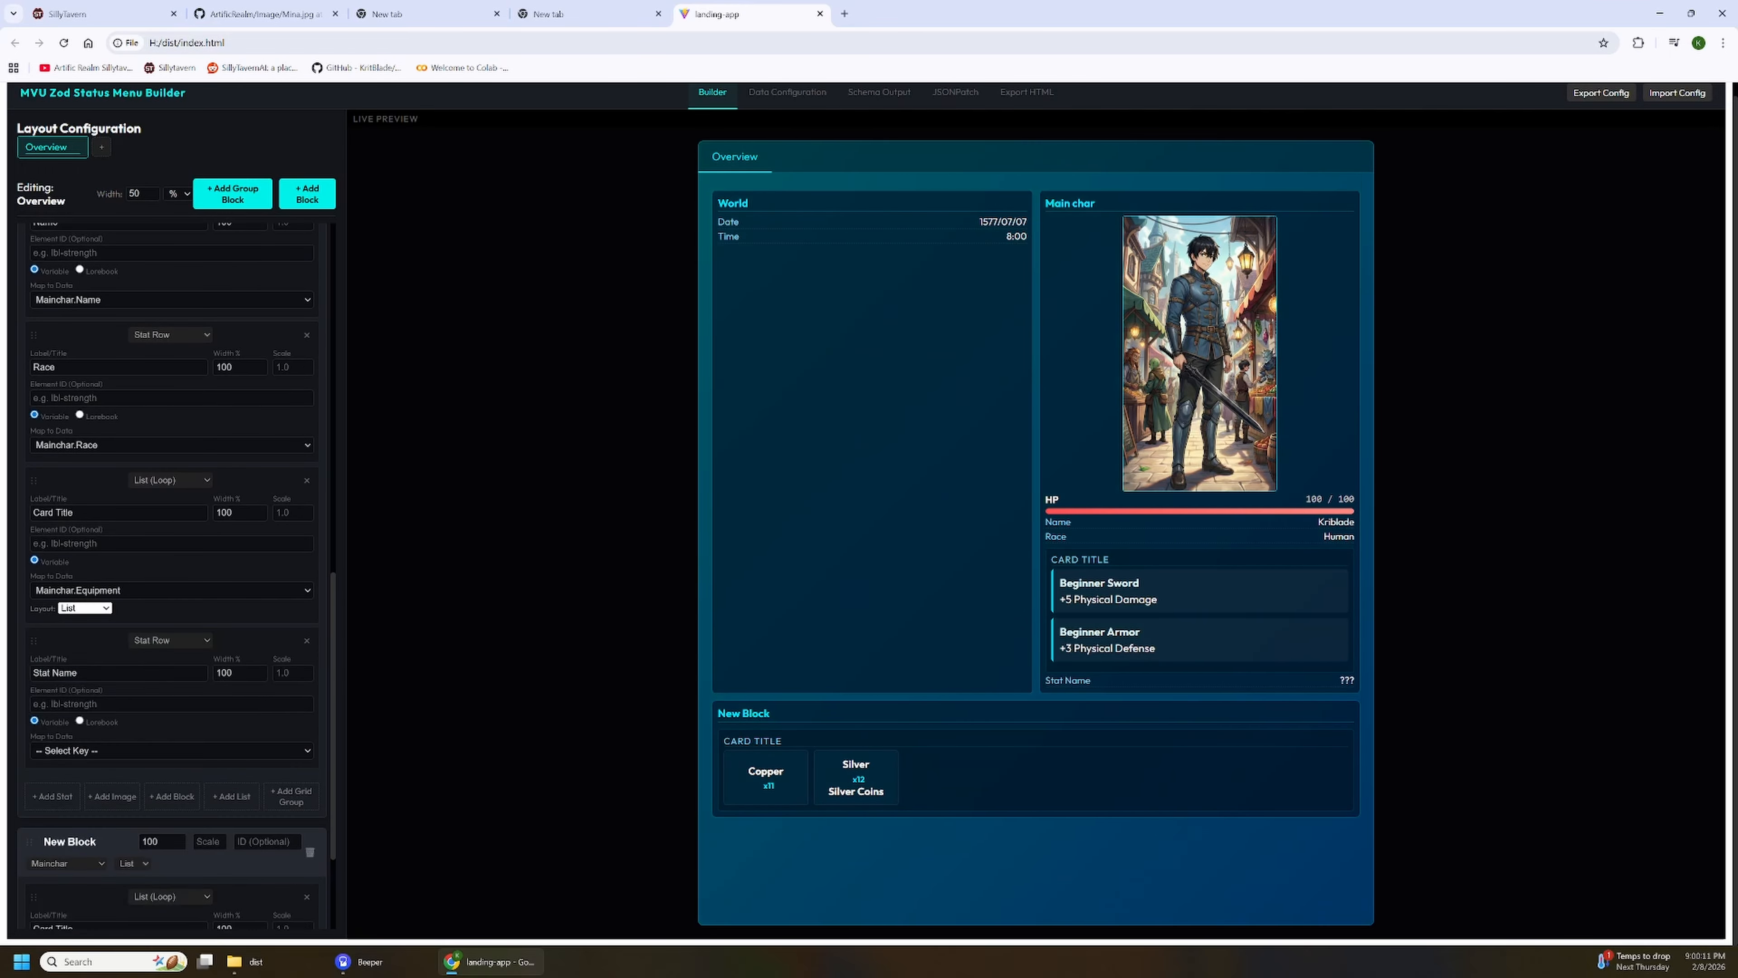
click(143, 751)
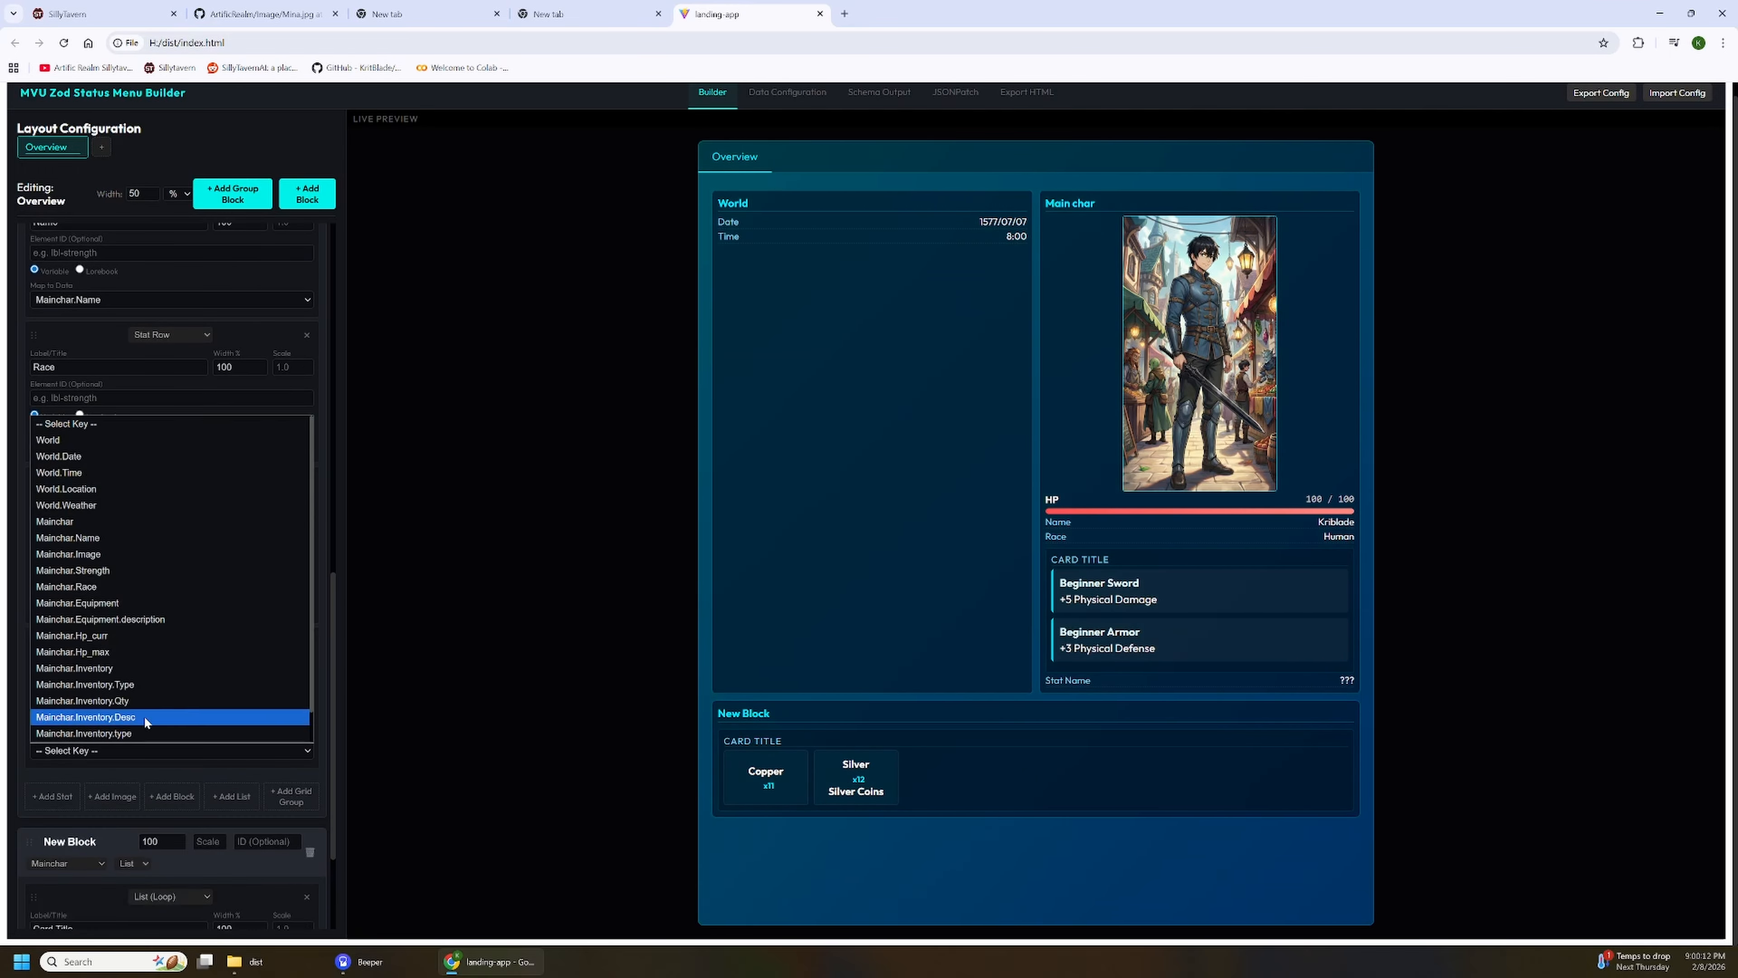
click(148, 570)
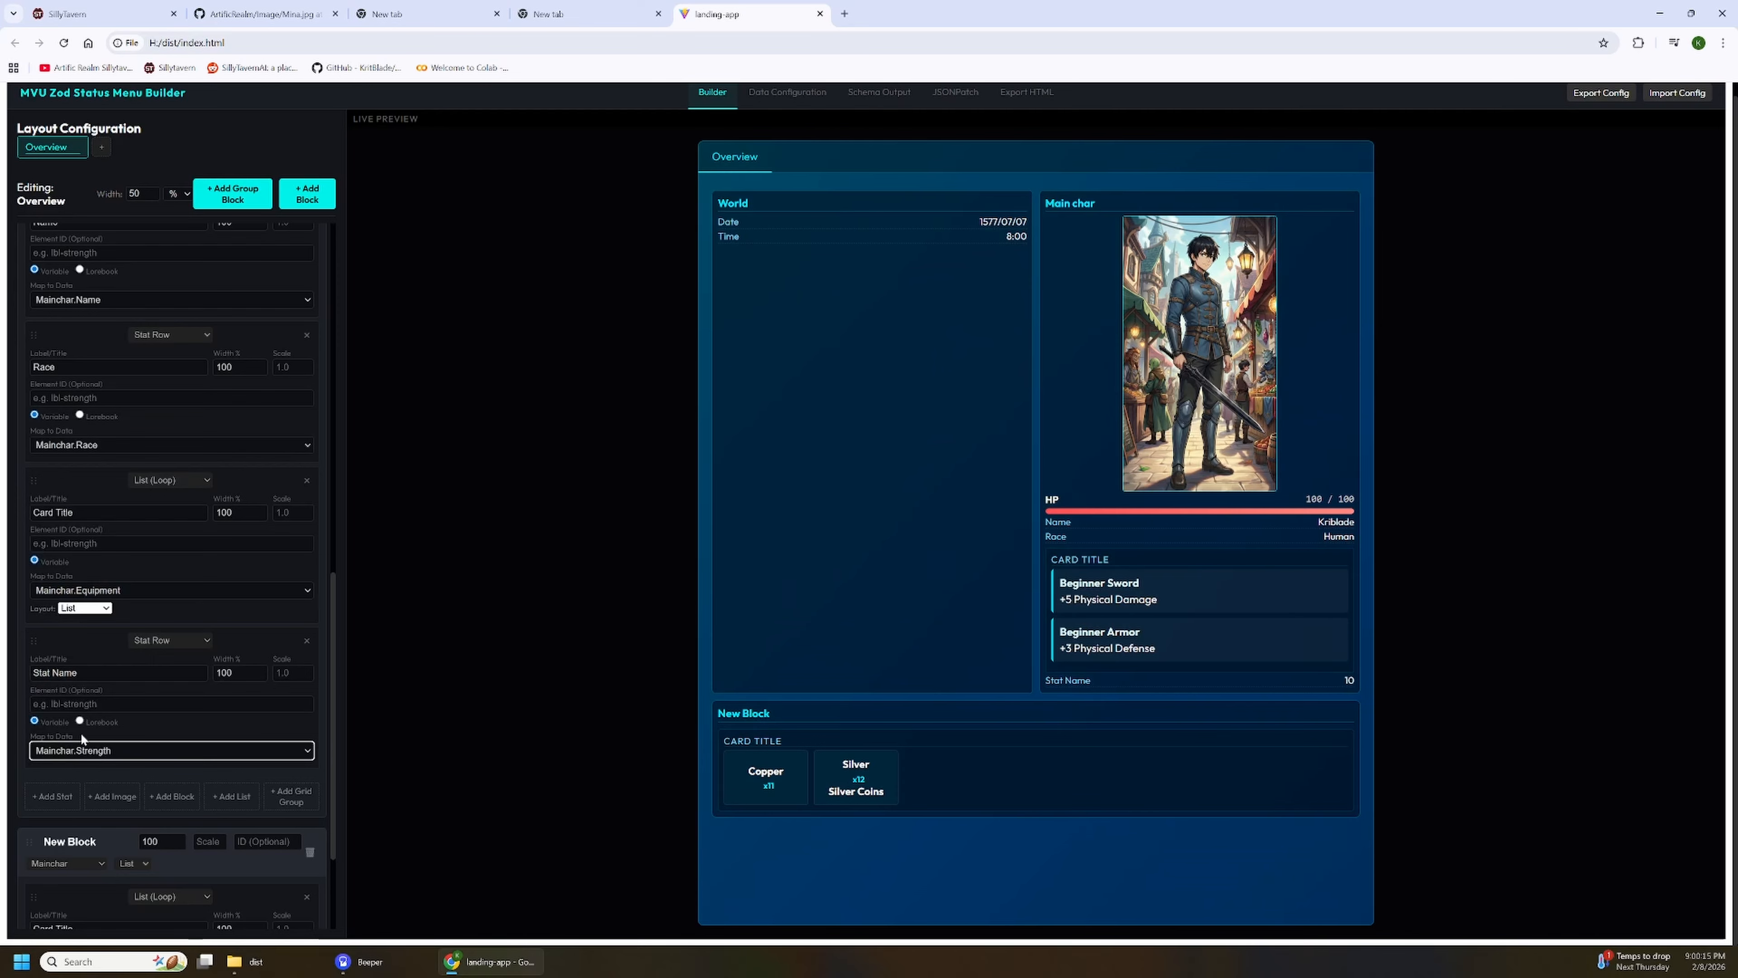
Step: Label the new stat row Strength and move it above the equipment list, directly after the Race row
triple_click(54, 672)
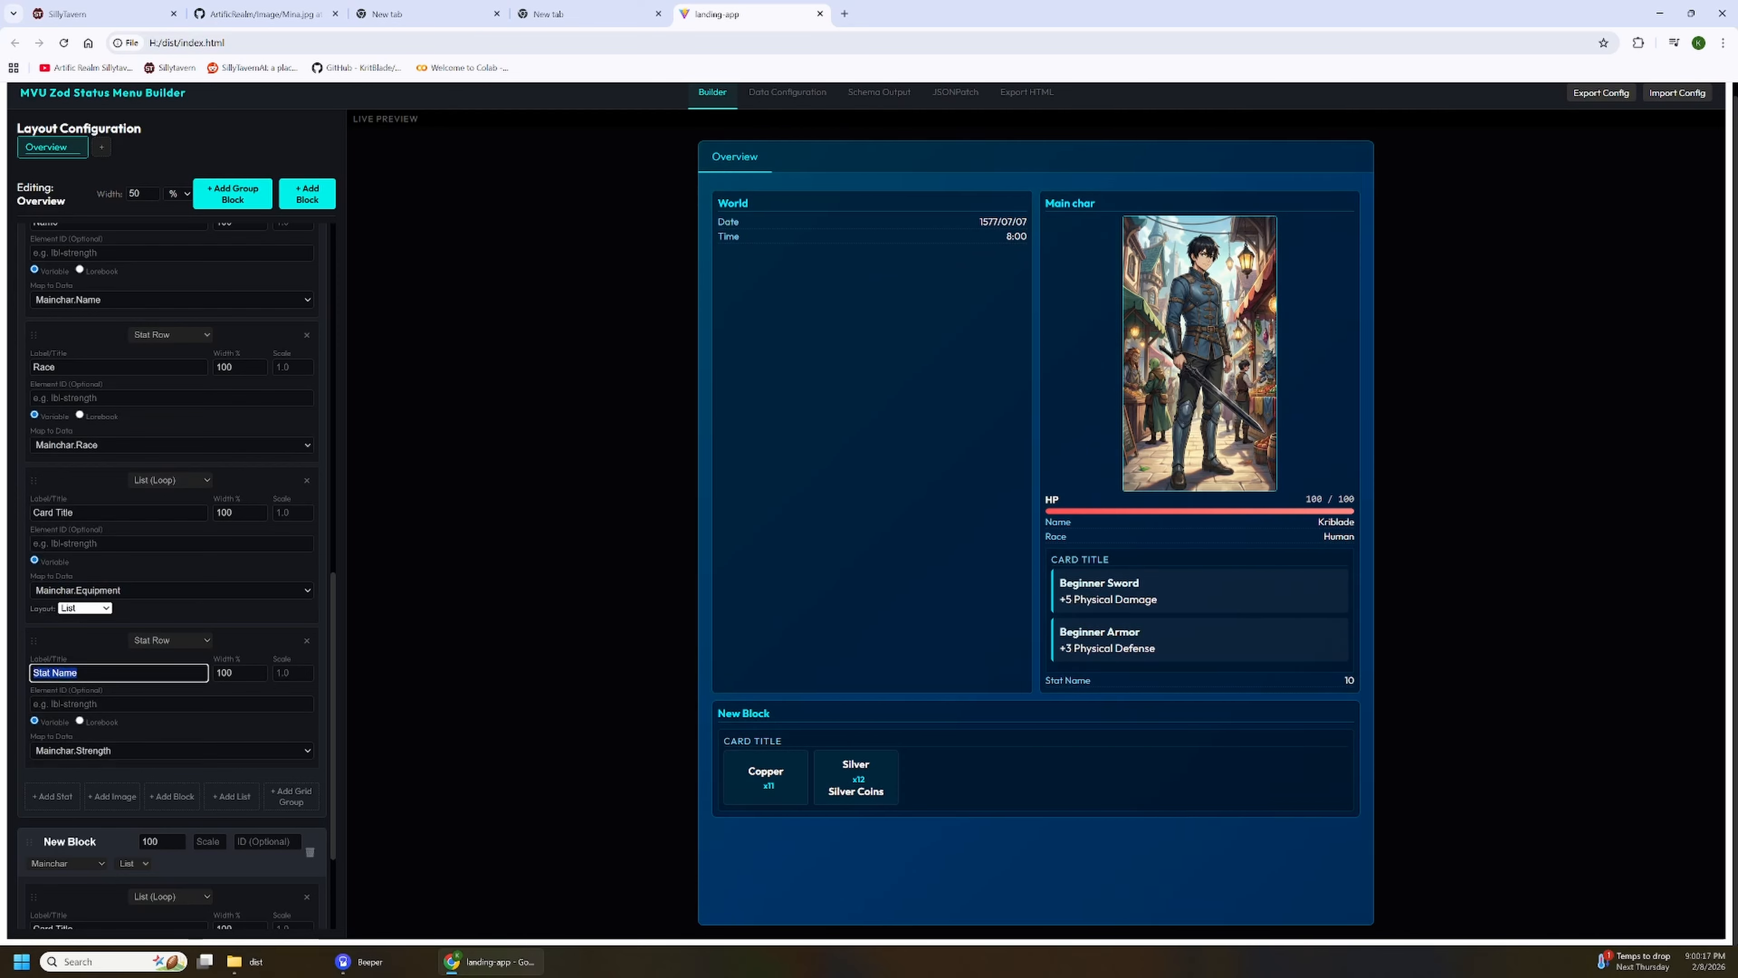
text(Strength)
drag(33, 640, 69, 482)
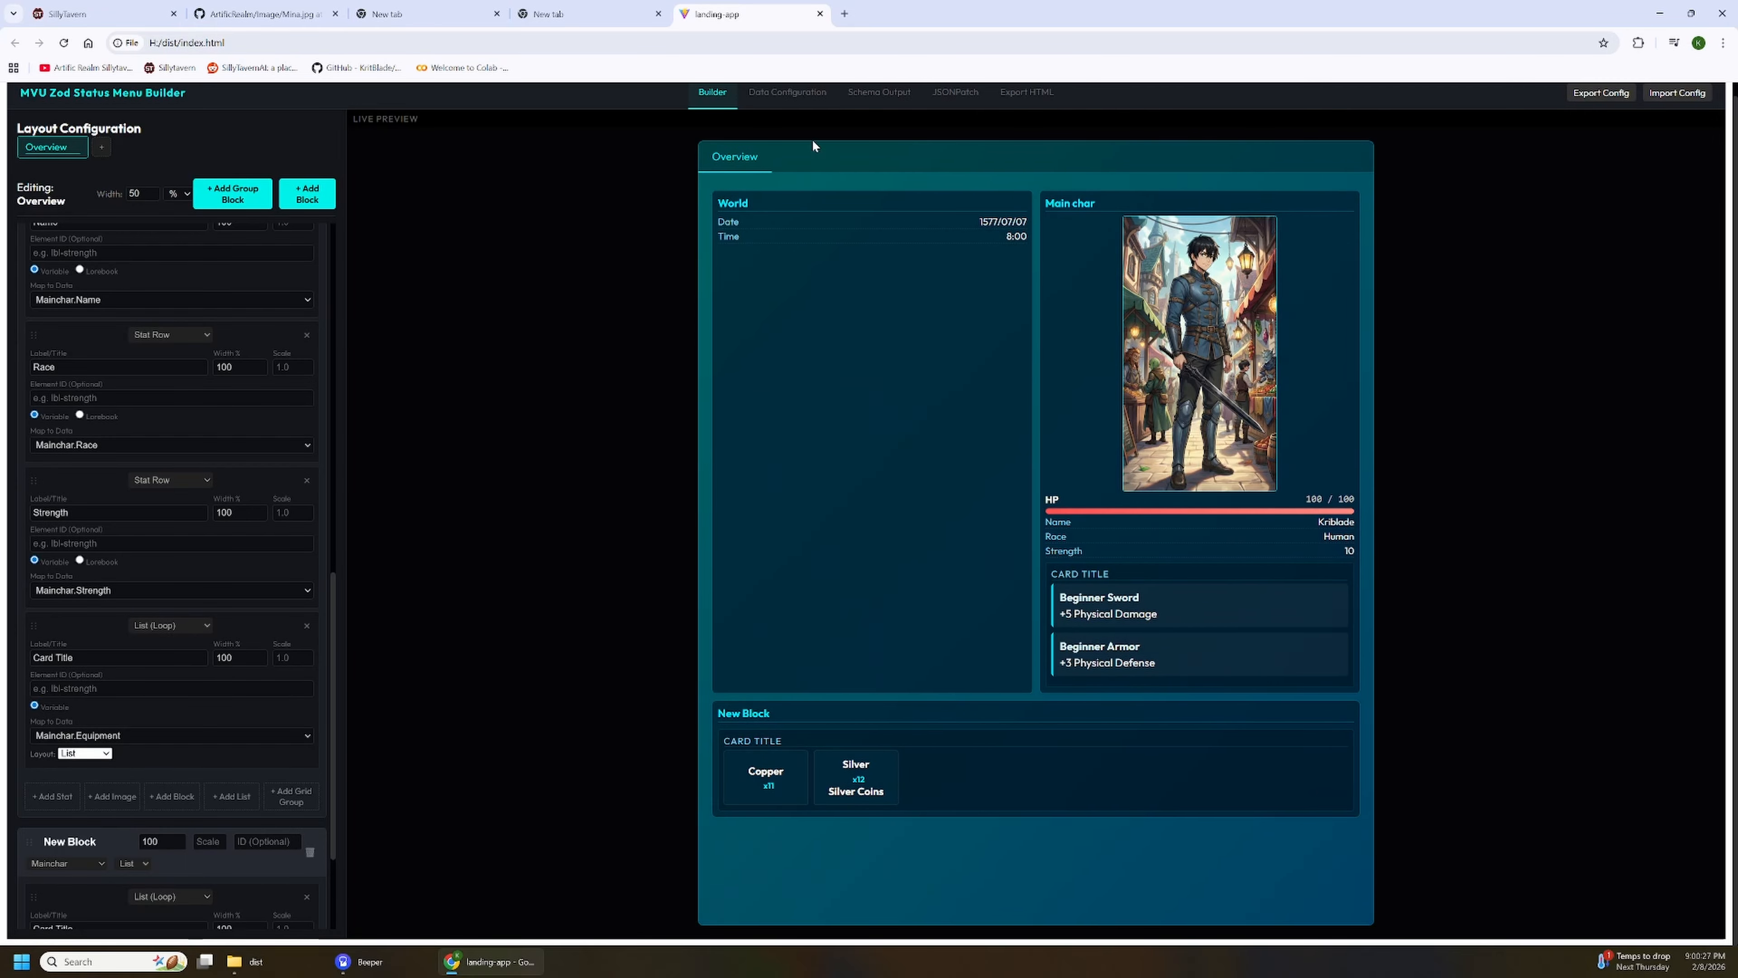
Step: Include Mainchar's Strength property in the generated schema output
click(788, 96)
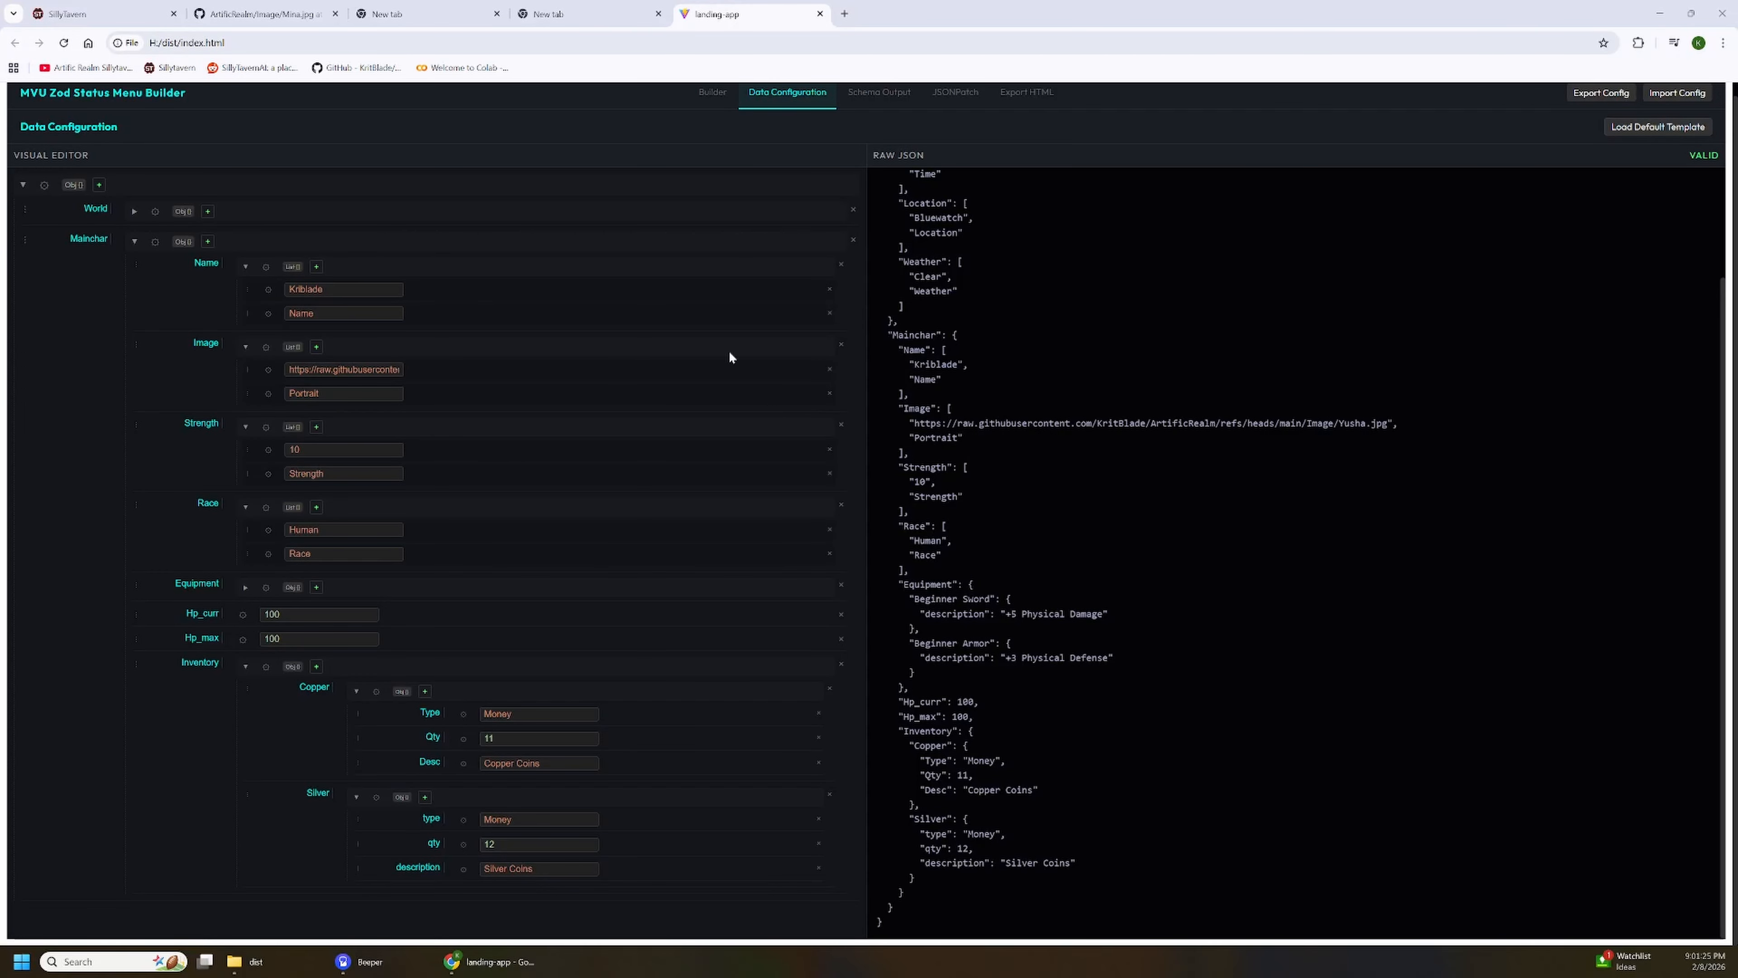
click(882, 98)
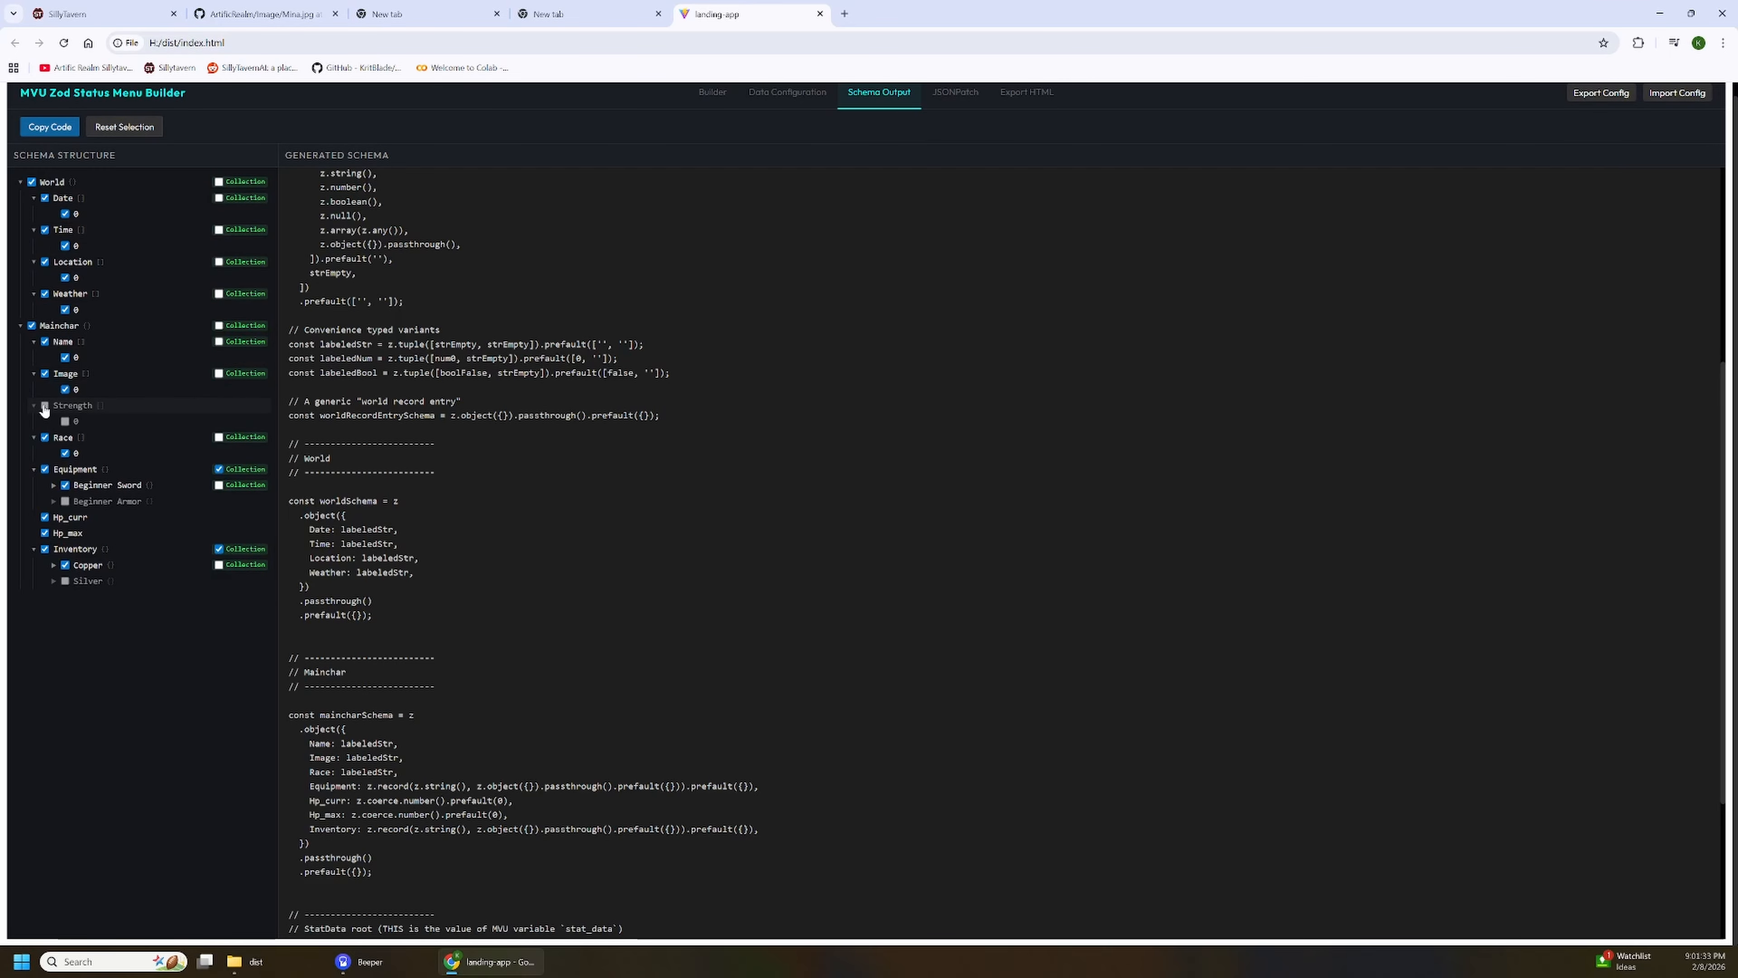
click(45, 406)
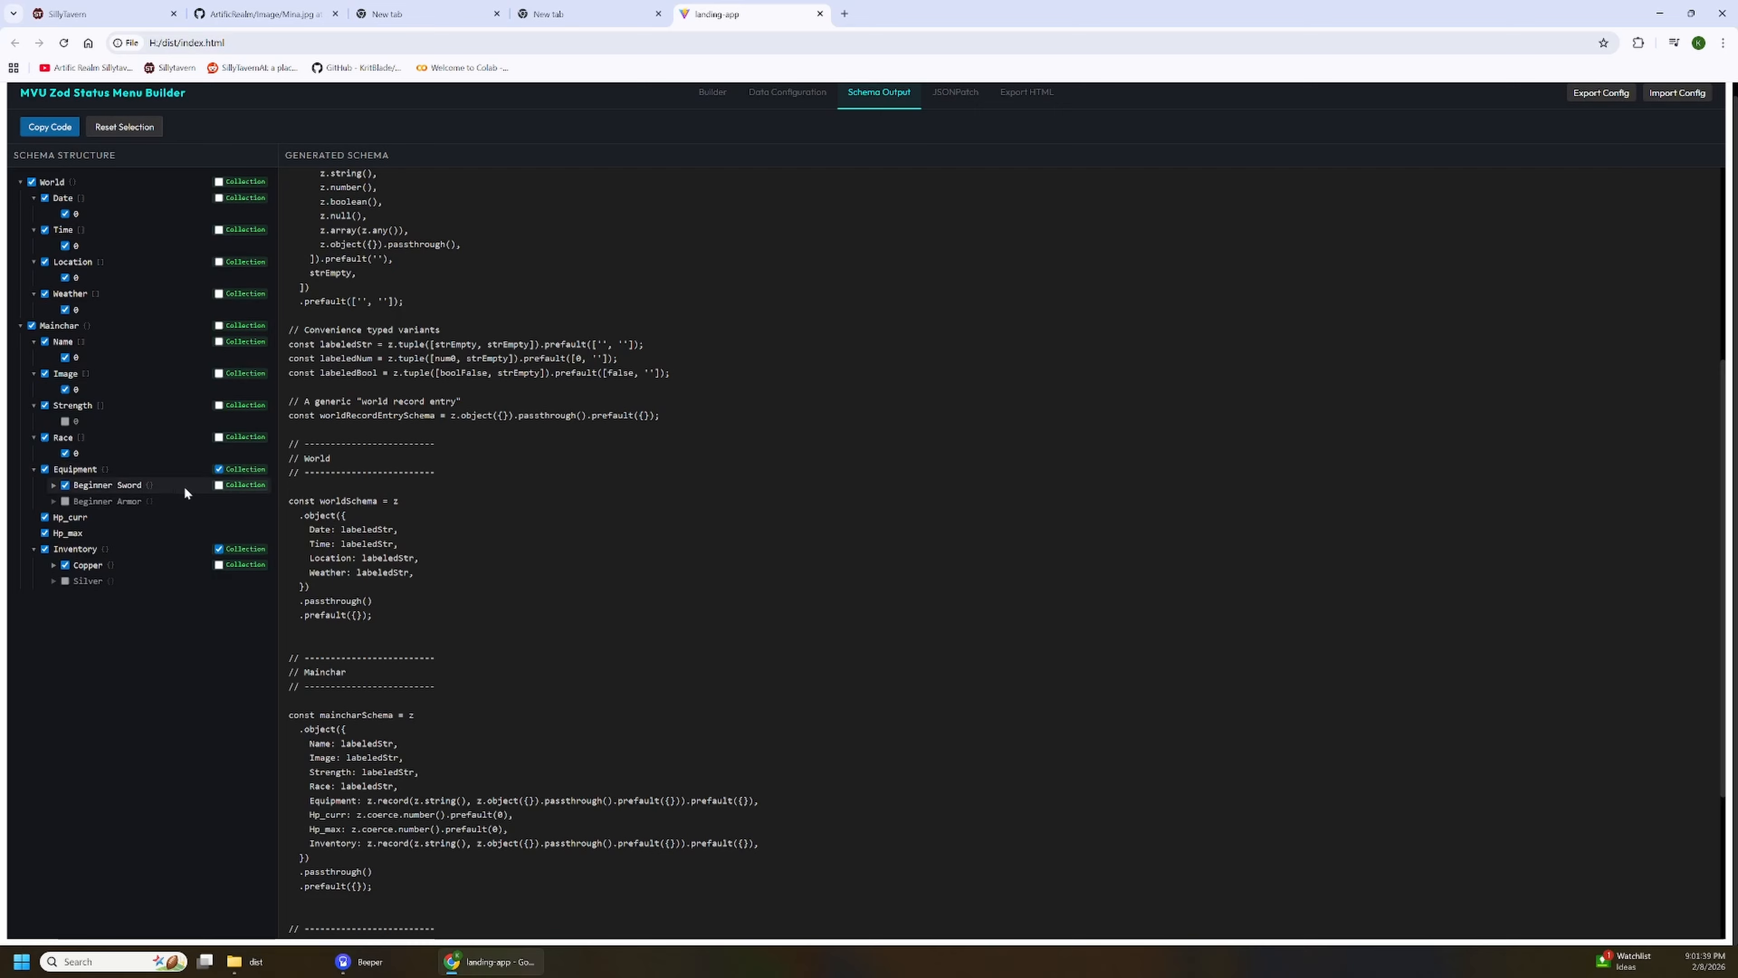
Step: Include the description field of Beginner Sword in the schema and examine the generated Equipment record
scroll(342, 493, down, 2)
scroll(547, 548, down, 2)
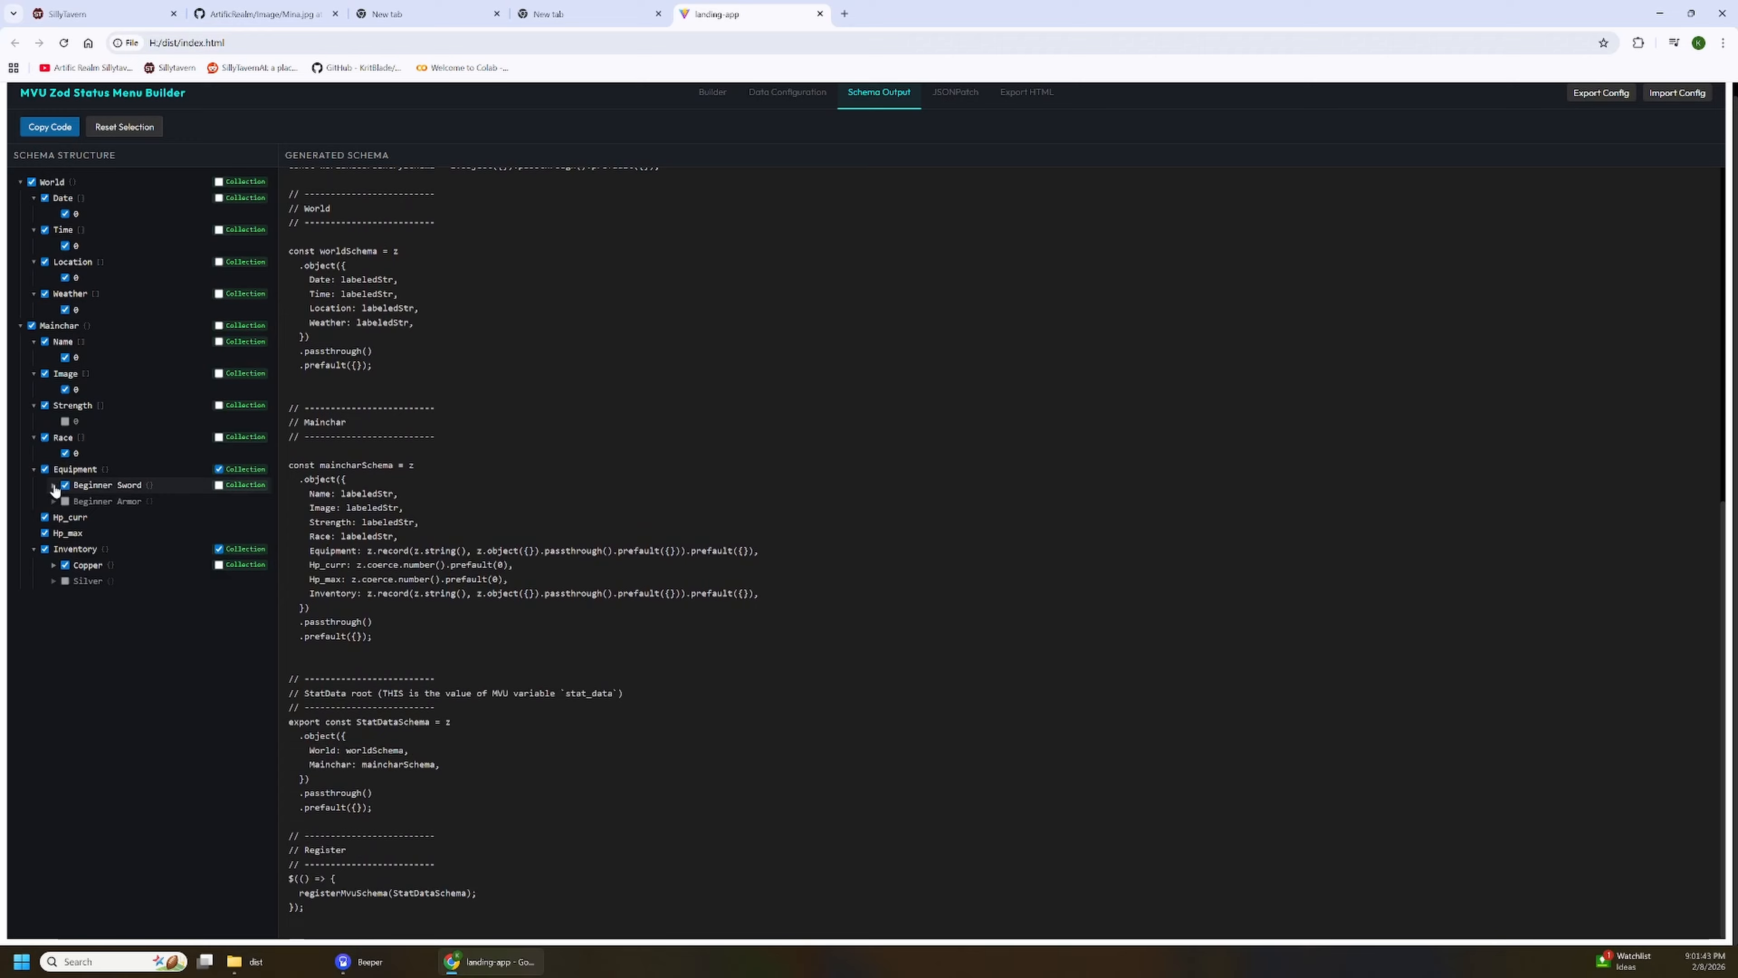
click(52, 485)
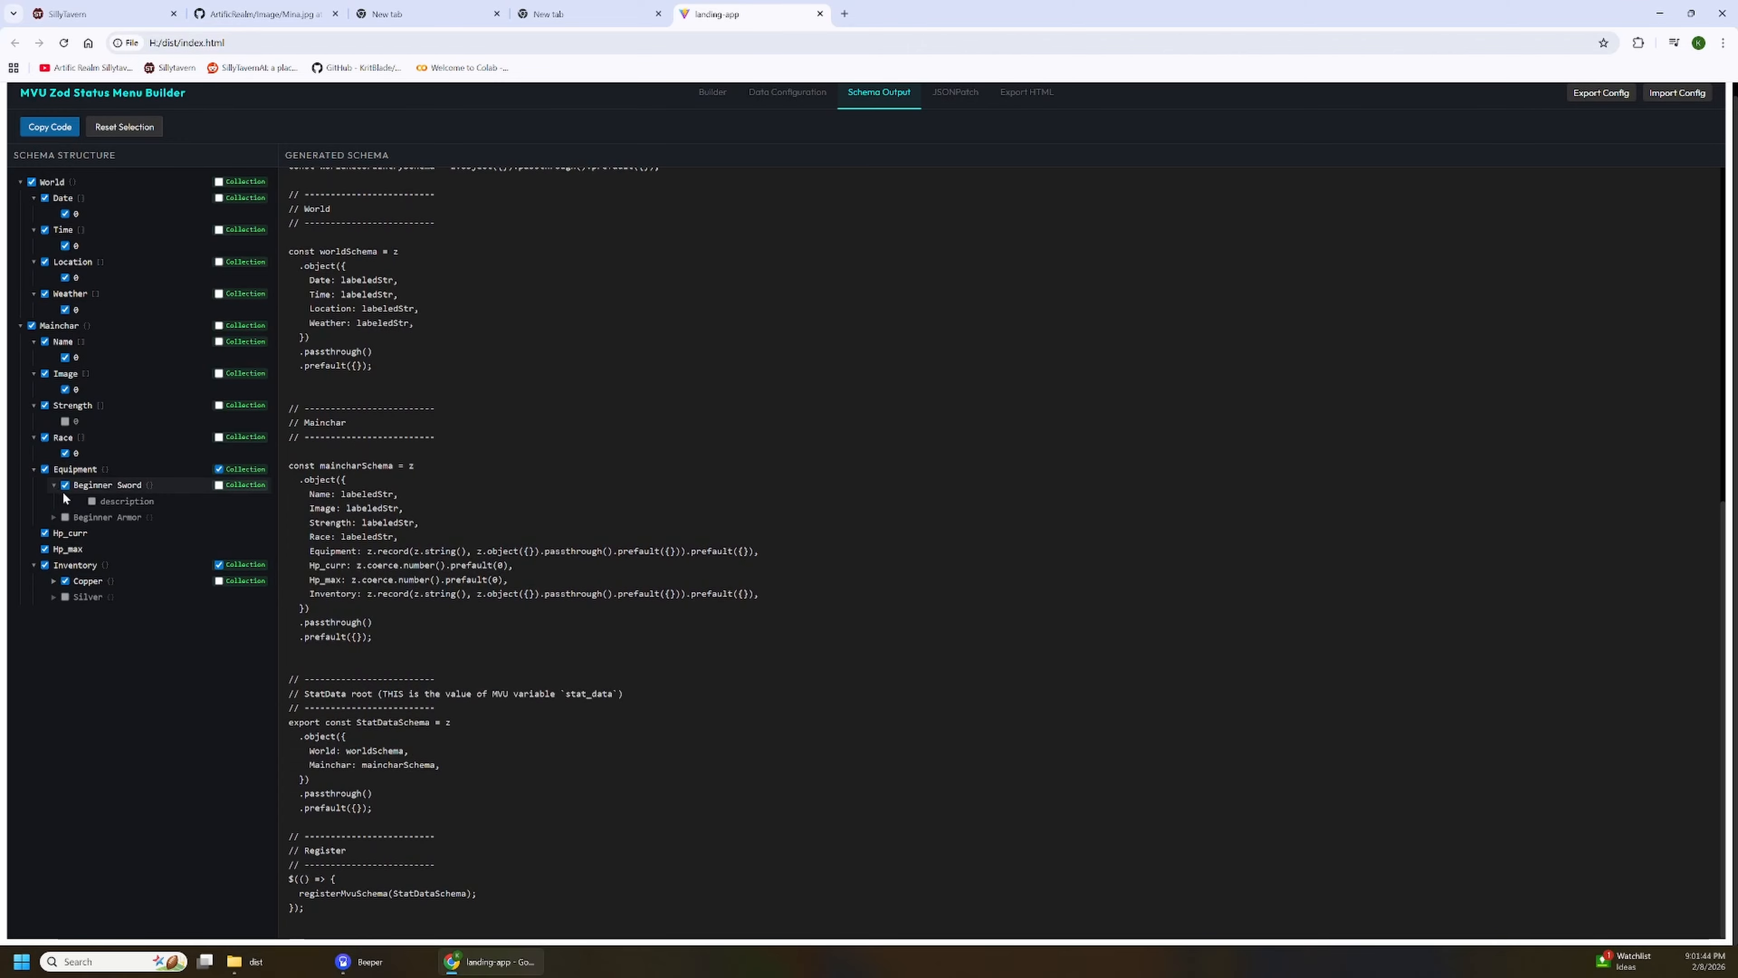
click(93, 502)
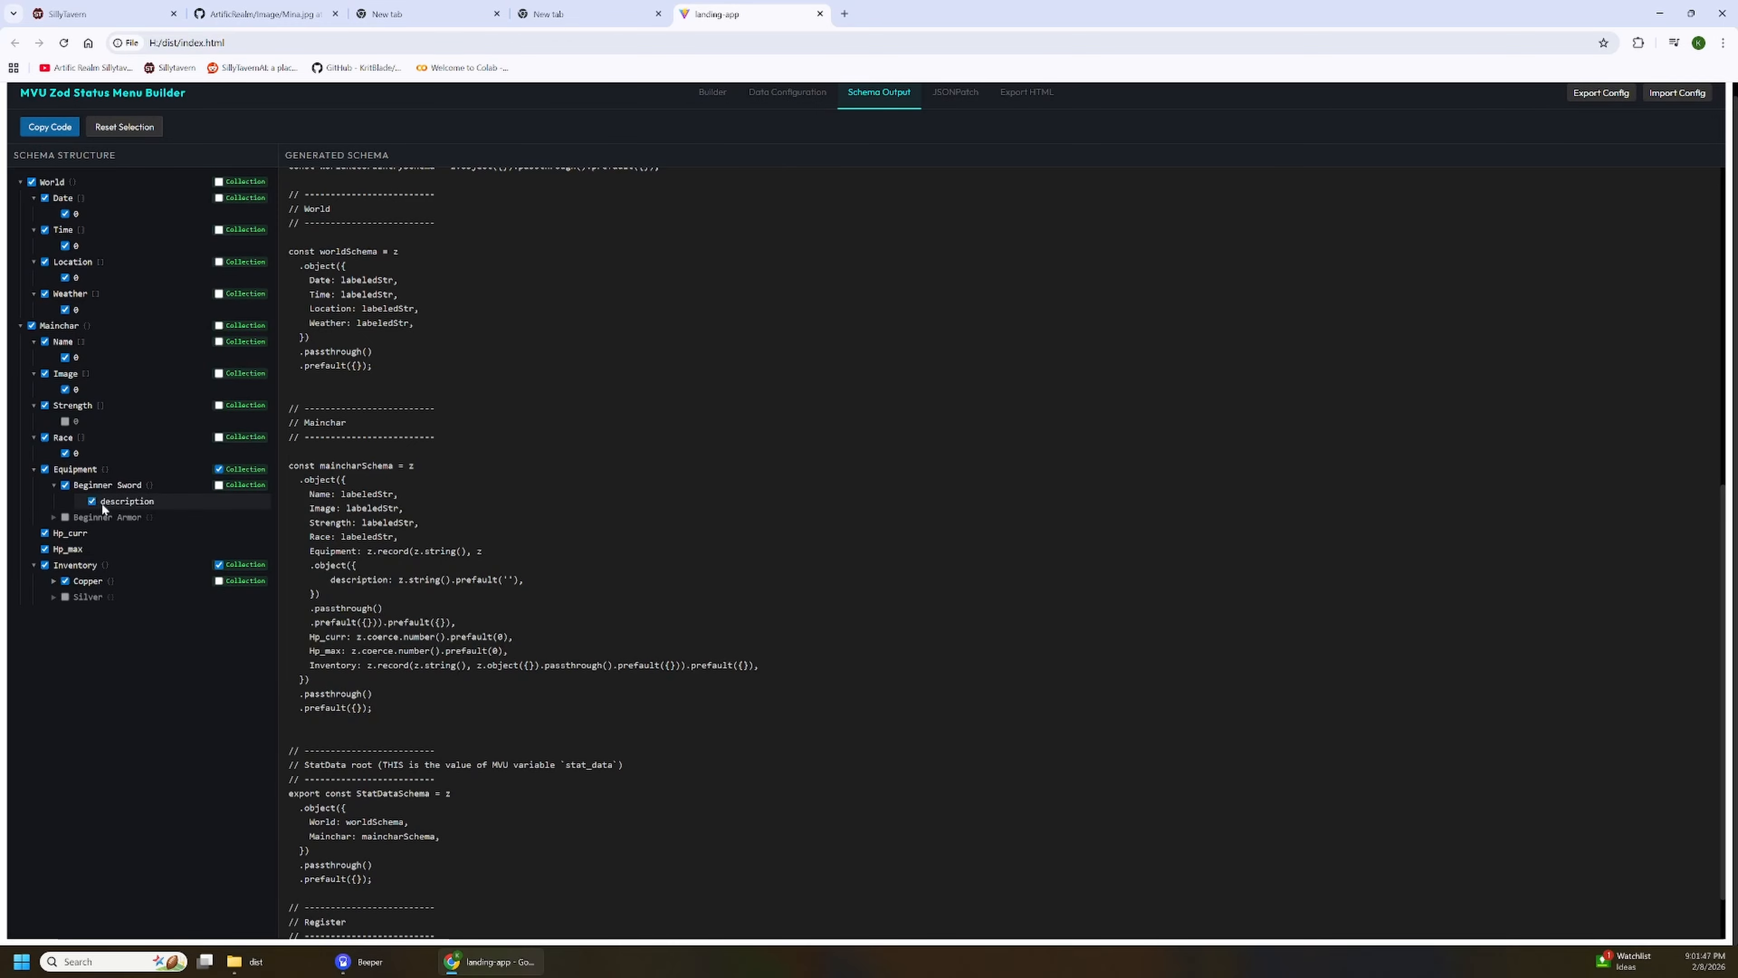
drag(299, 551, 319, 594)
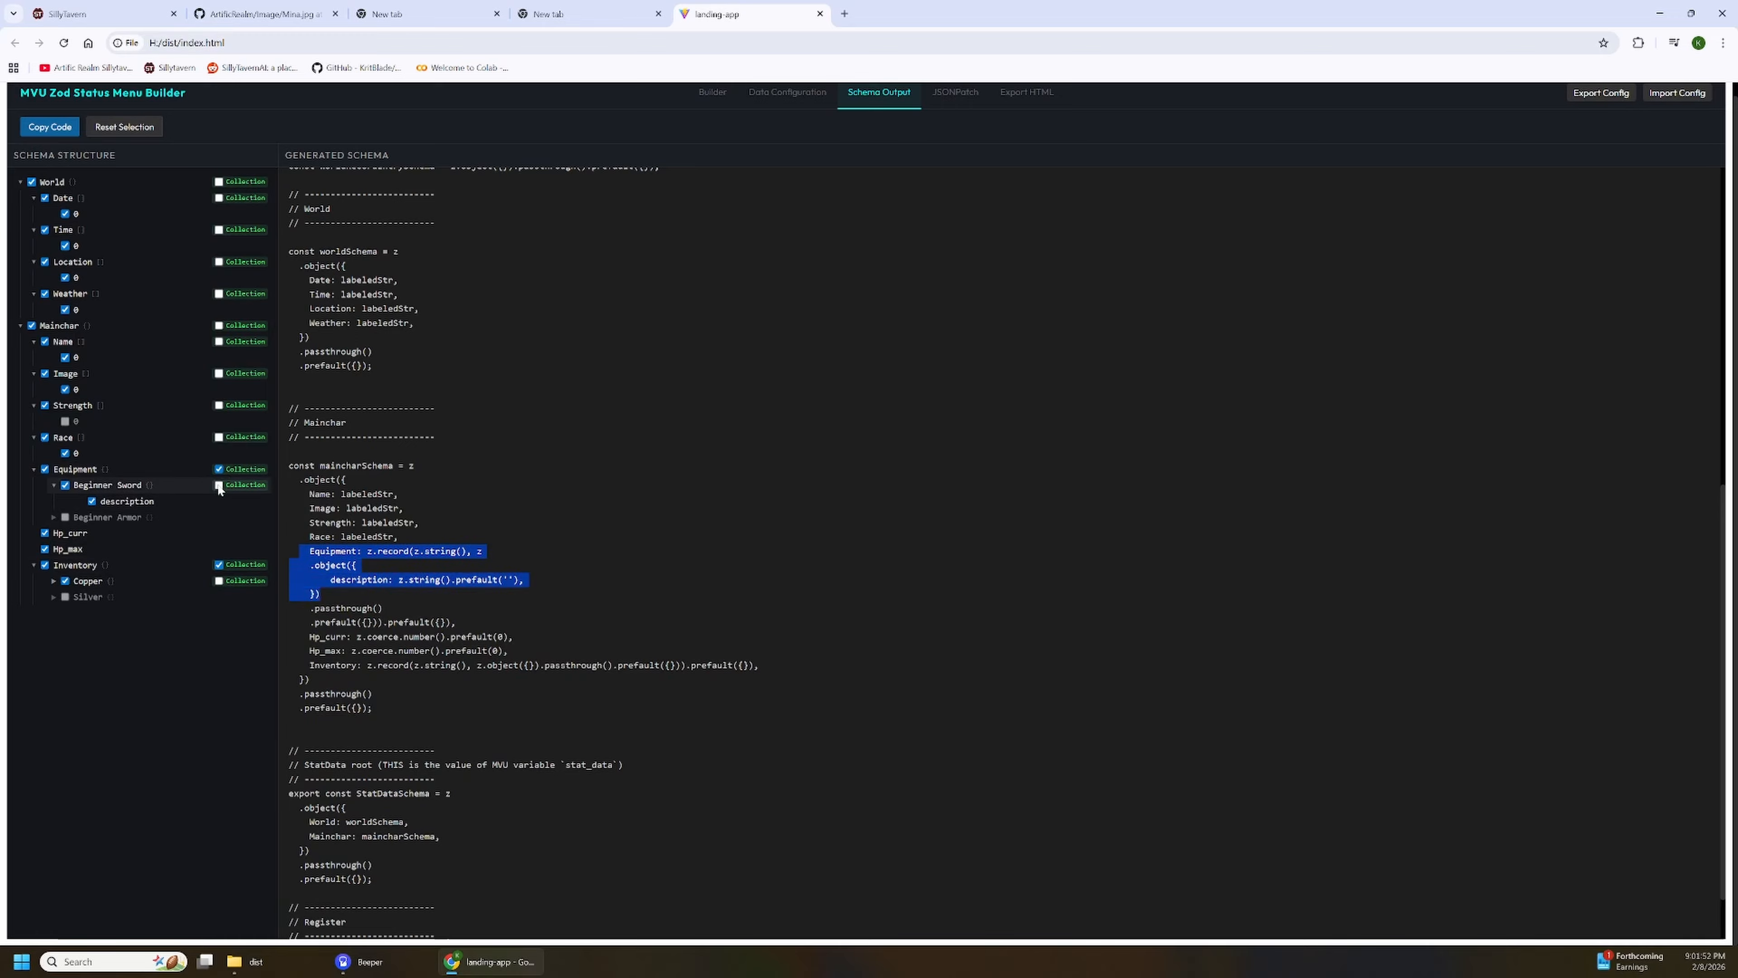
Step: Include the Type, Qty and Desc fields of the Copper inventory item in the schema
click(55, 581)
scroll(1005, 553, down, 1)
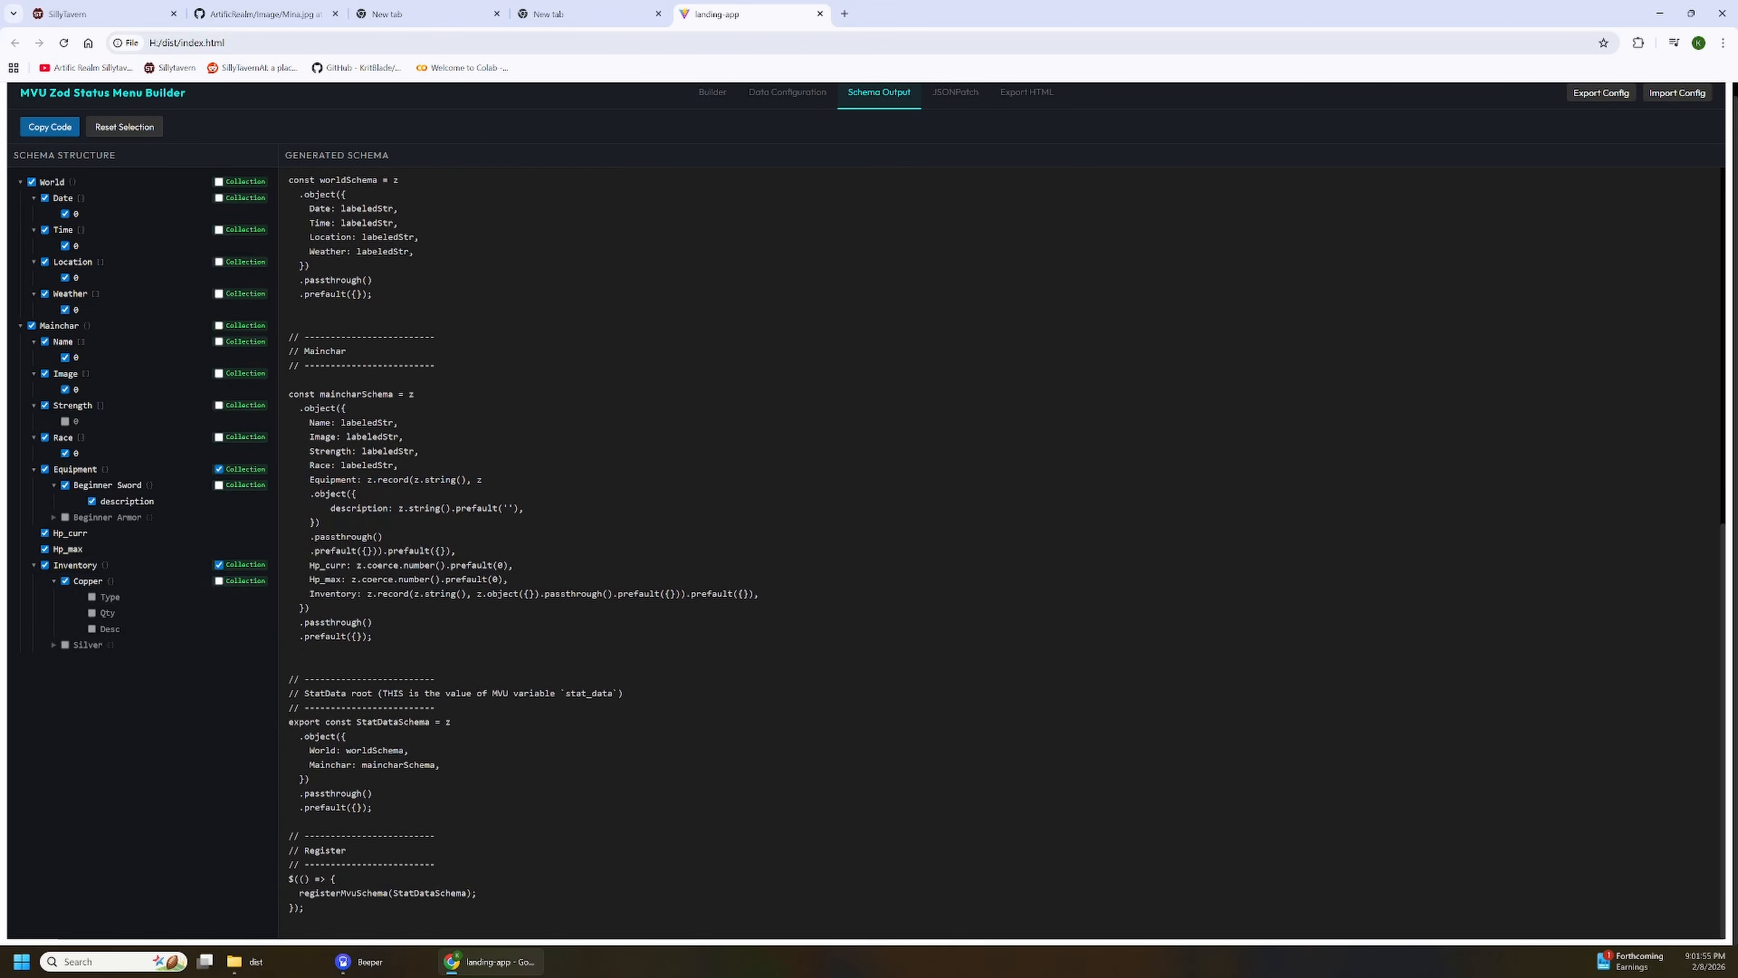
click(92, 596)
click(92, 613)
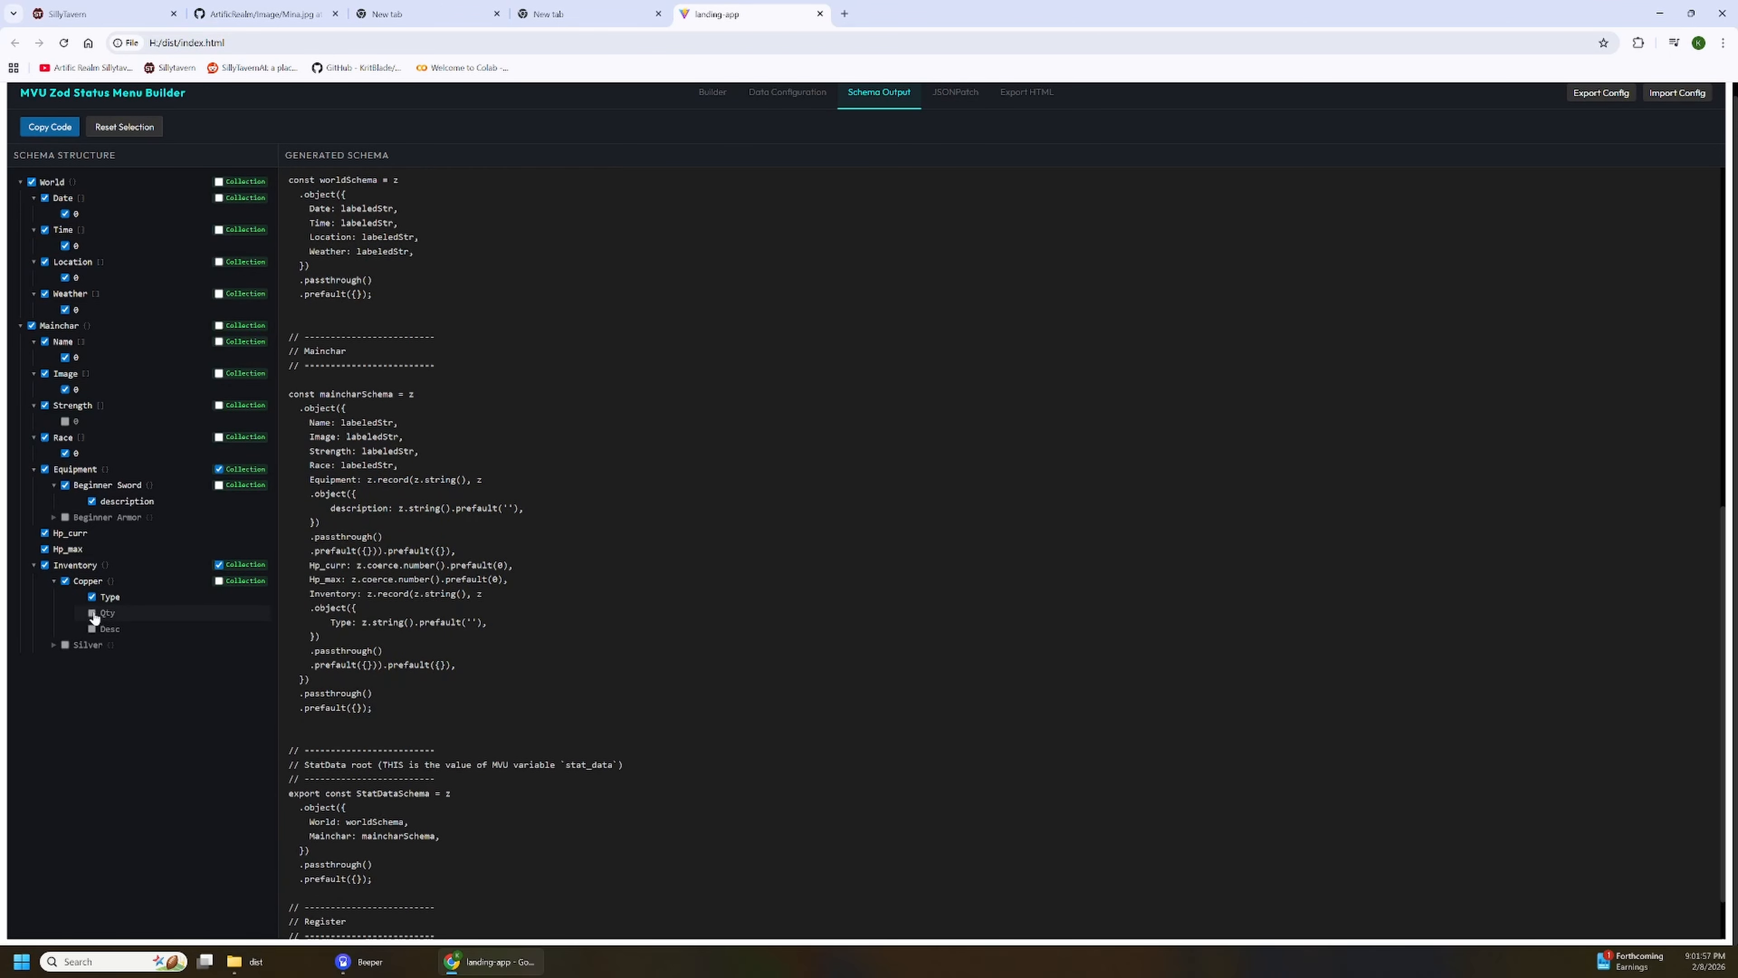
click(92, 629)
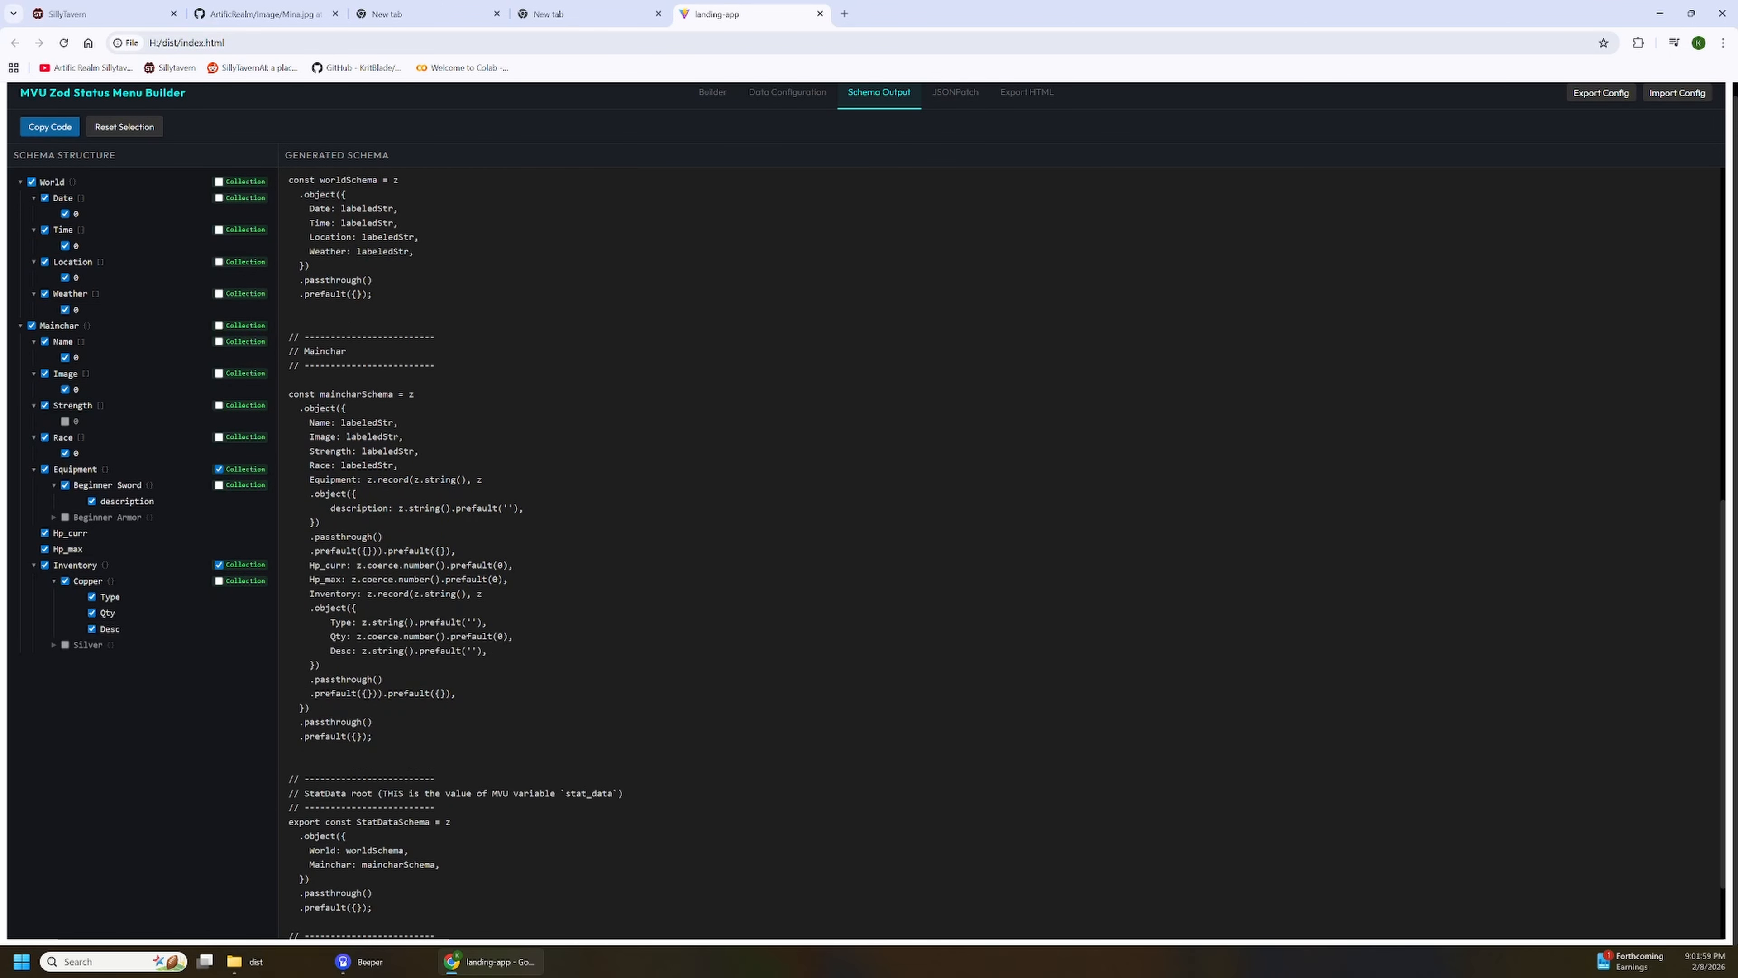
Step: Examine the generated Inventory record with its Type, Qty and Desc fields in the schema code
drag(298, 593, 320, 665)
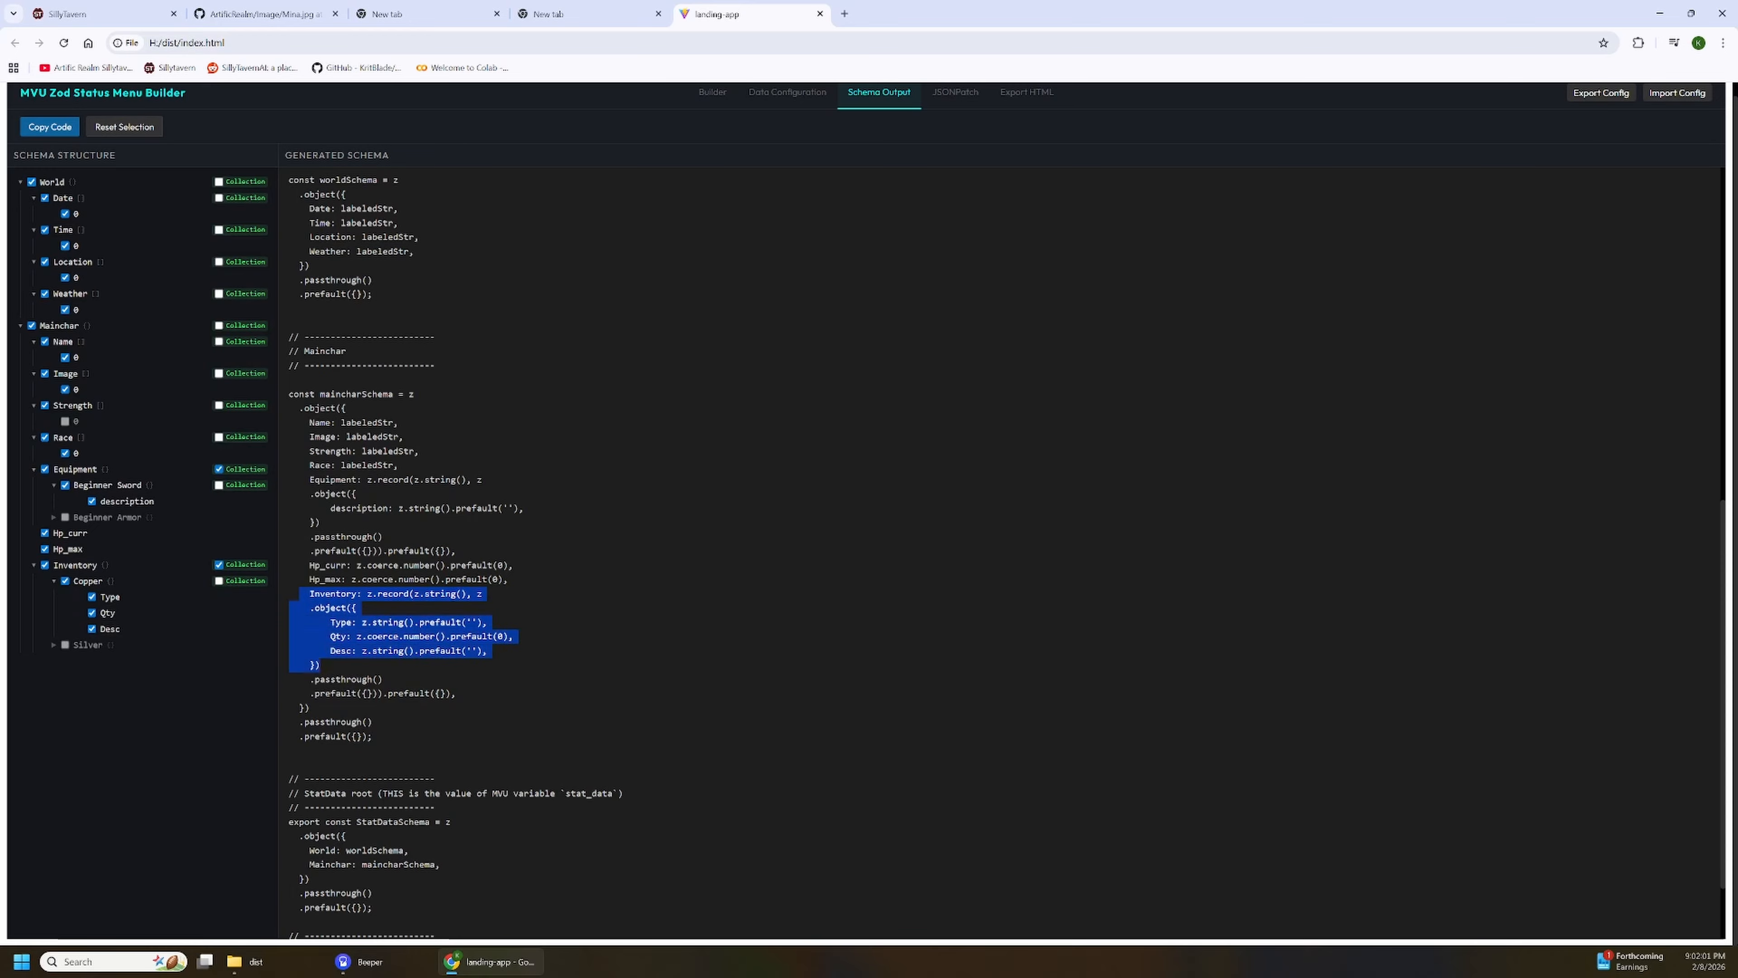
click(424, 665)
scroll(424, 665, up, 10)
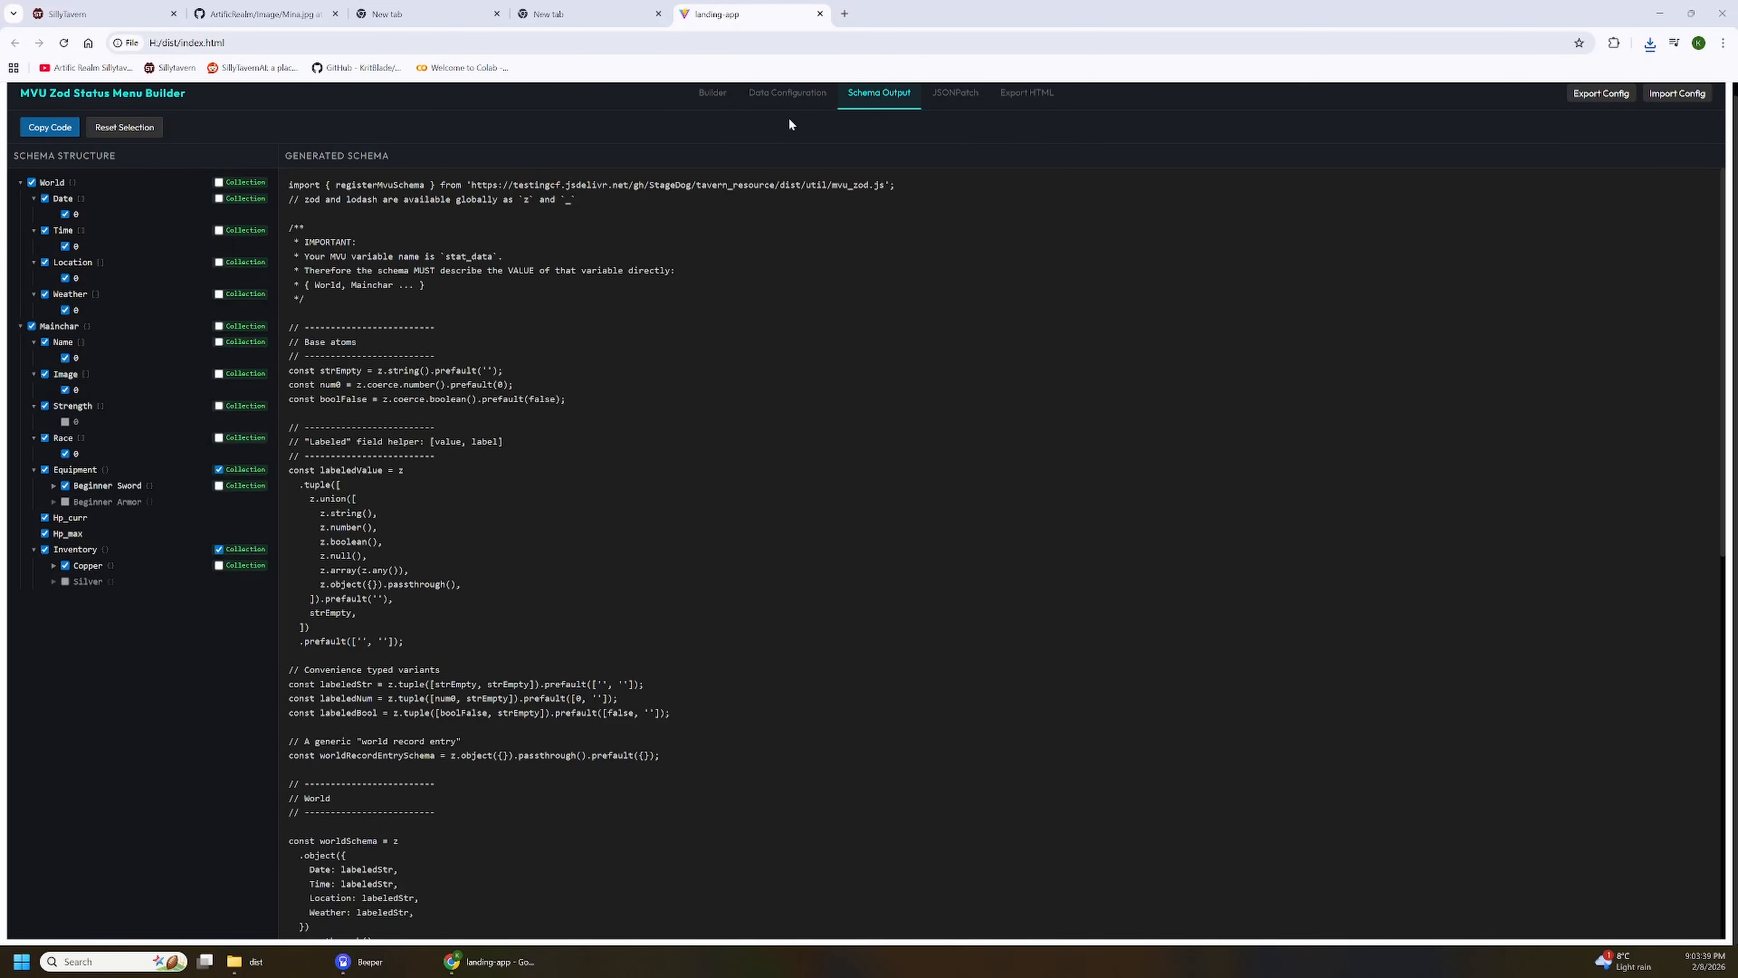
Step: Export the whole configuration to antigravity-layout.json in the dist folder, overwriting the existing file
click(794, 96)
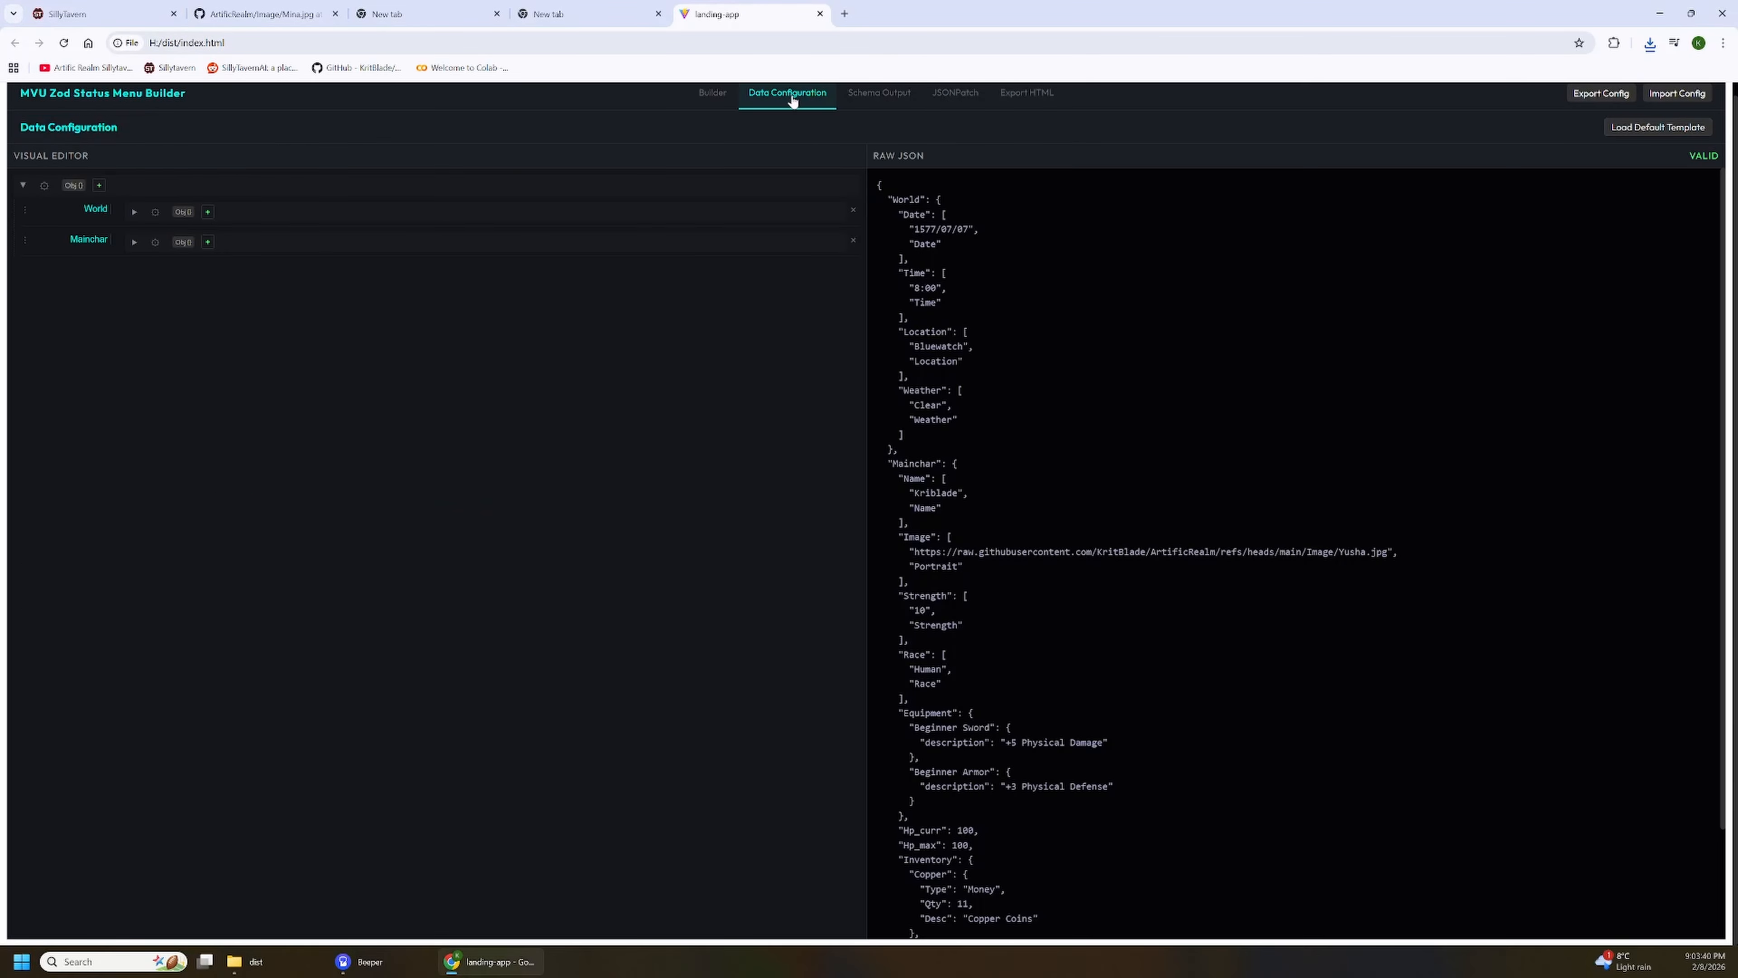
click(709, 93)
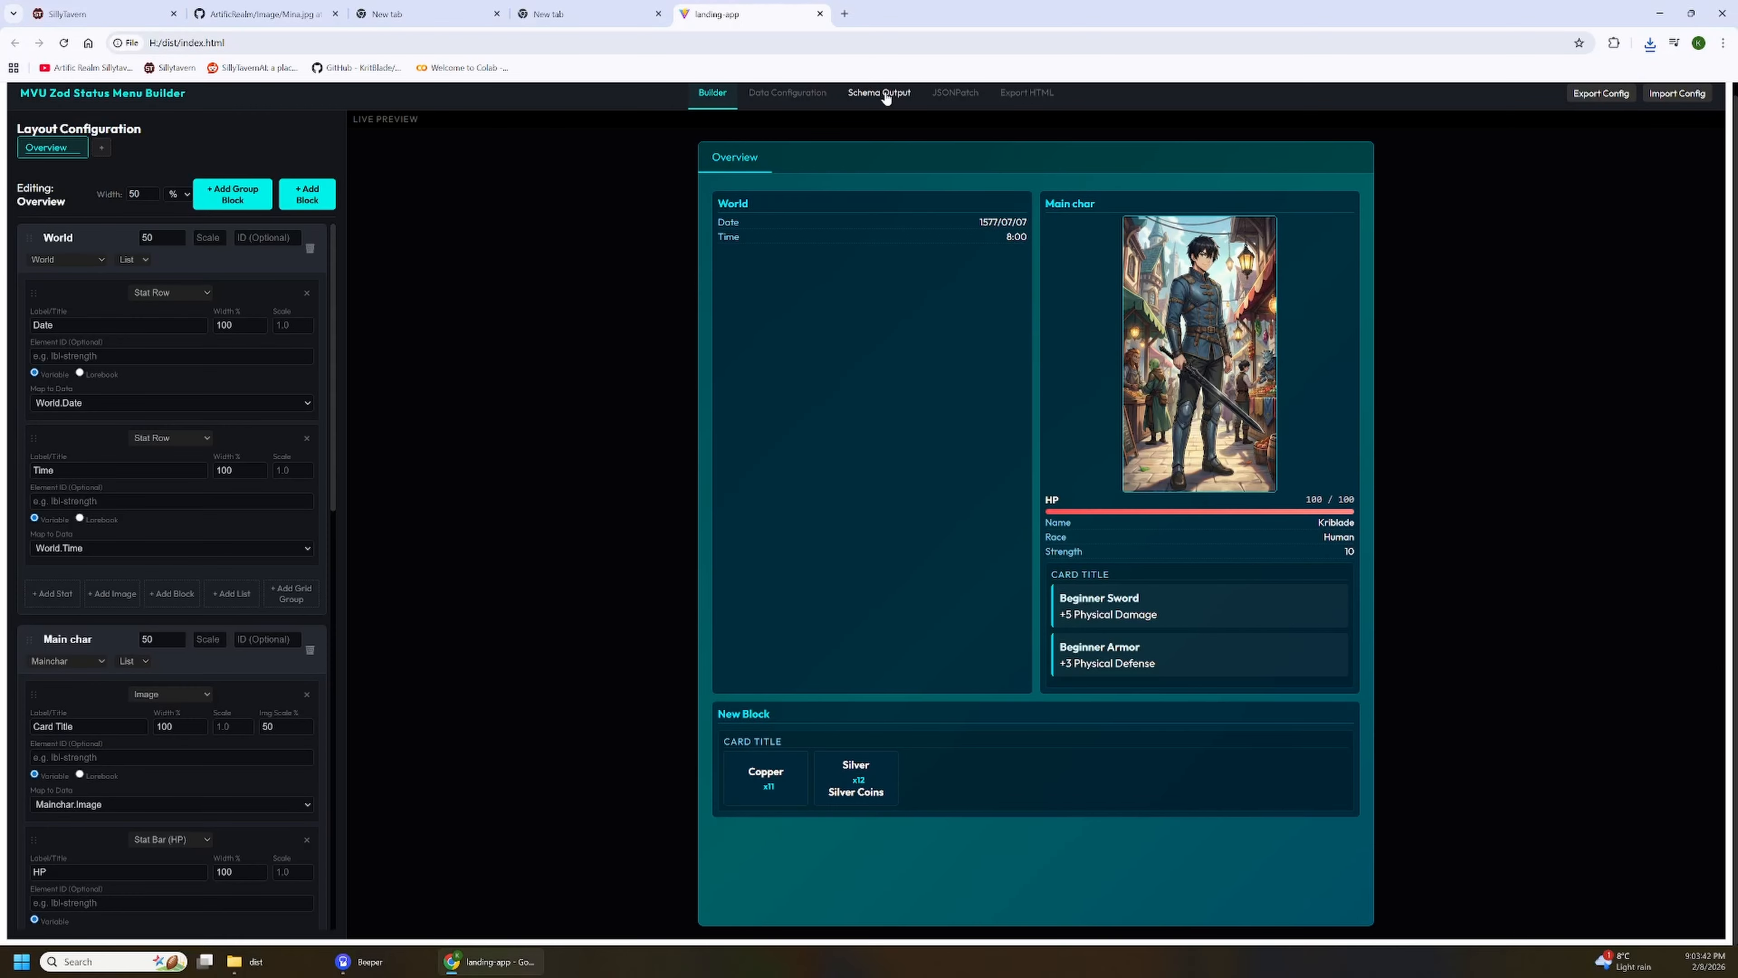
click(888, 96)
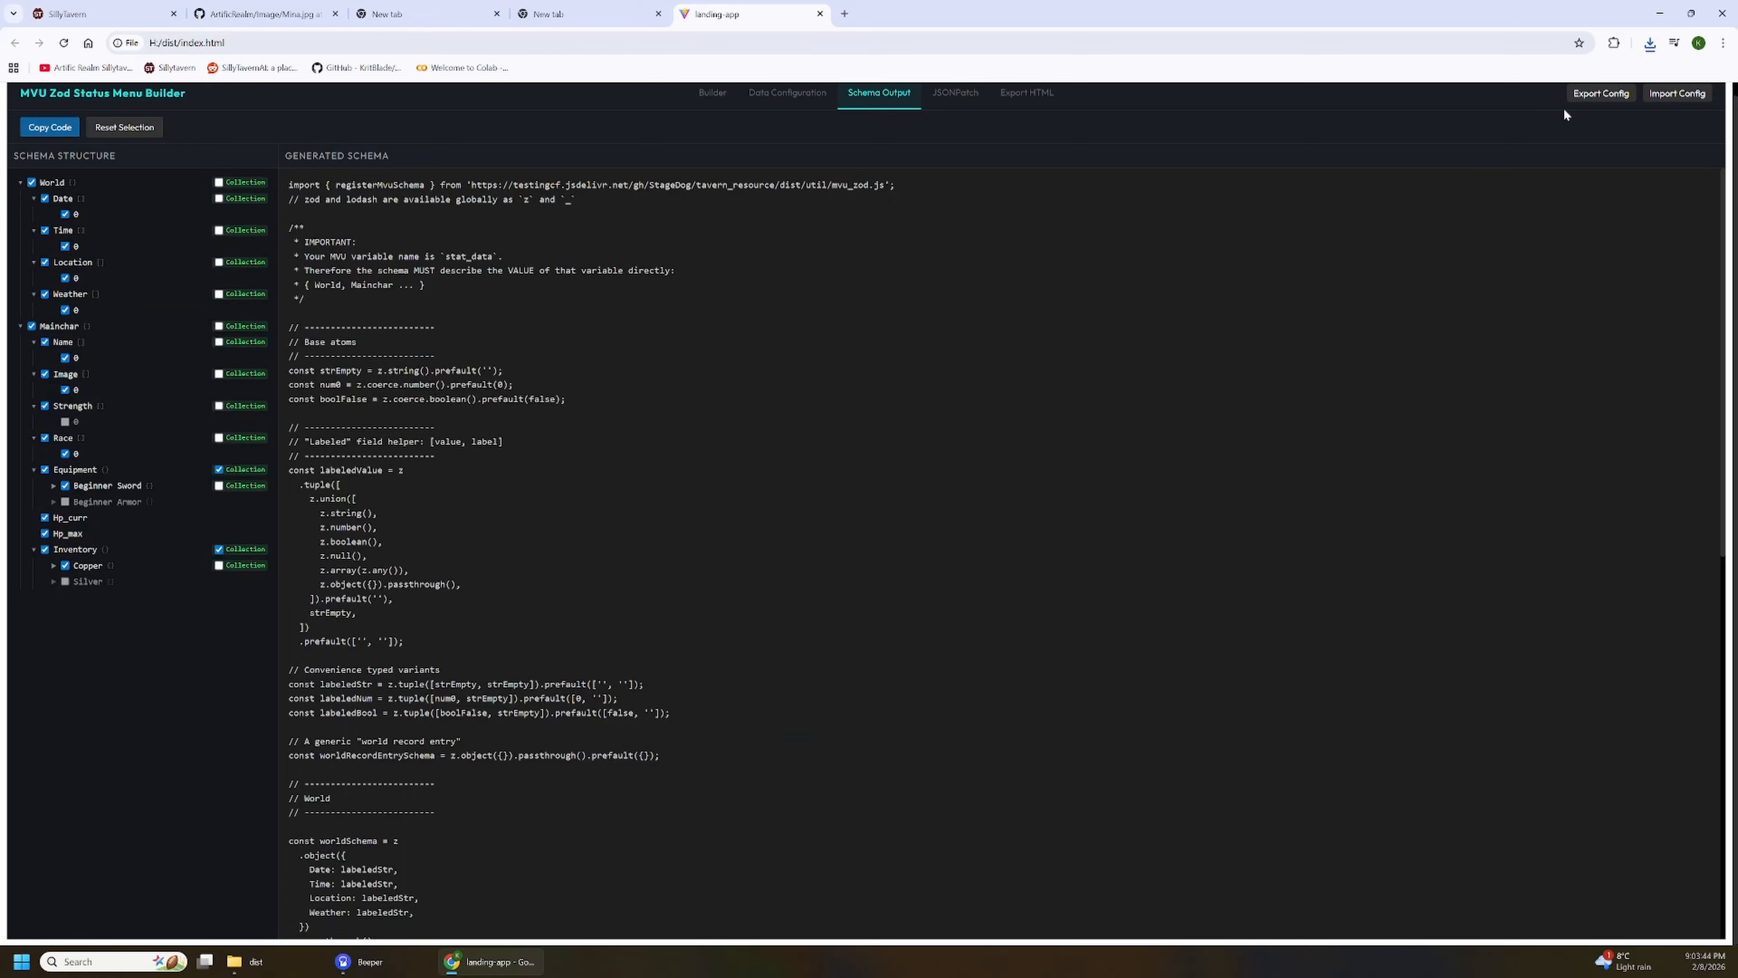
click(1582, 94)
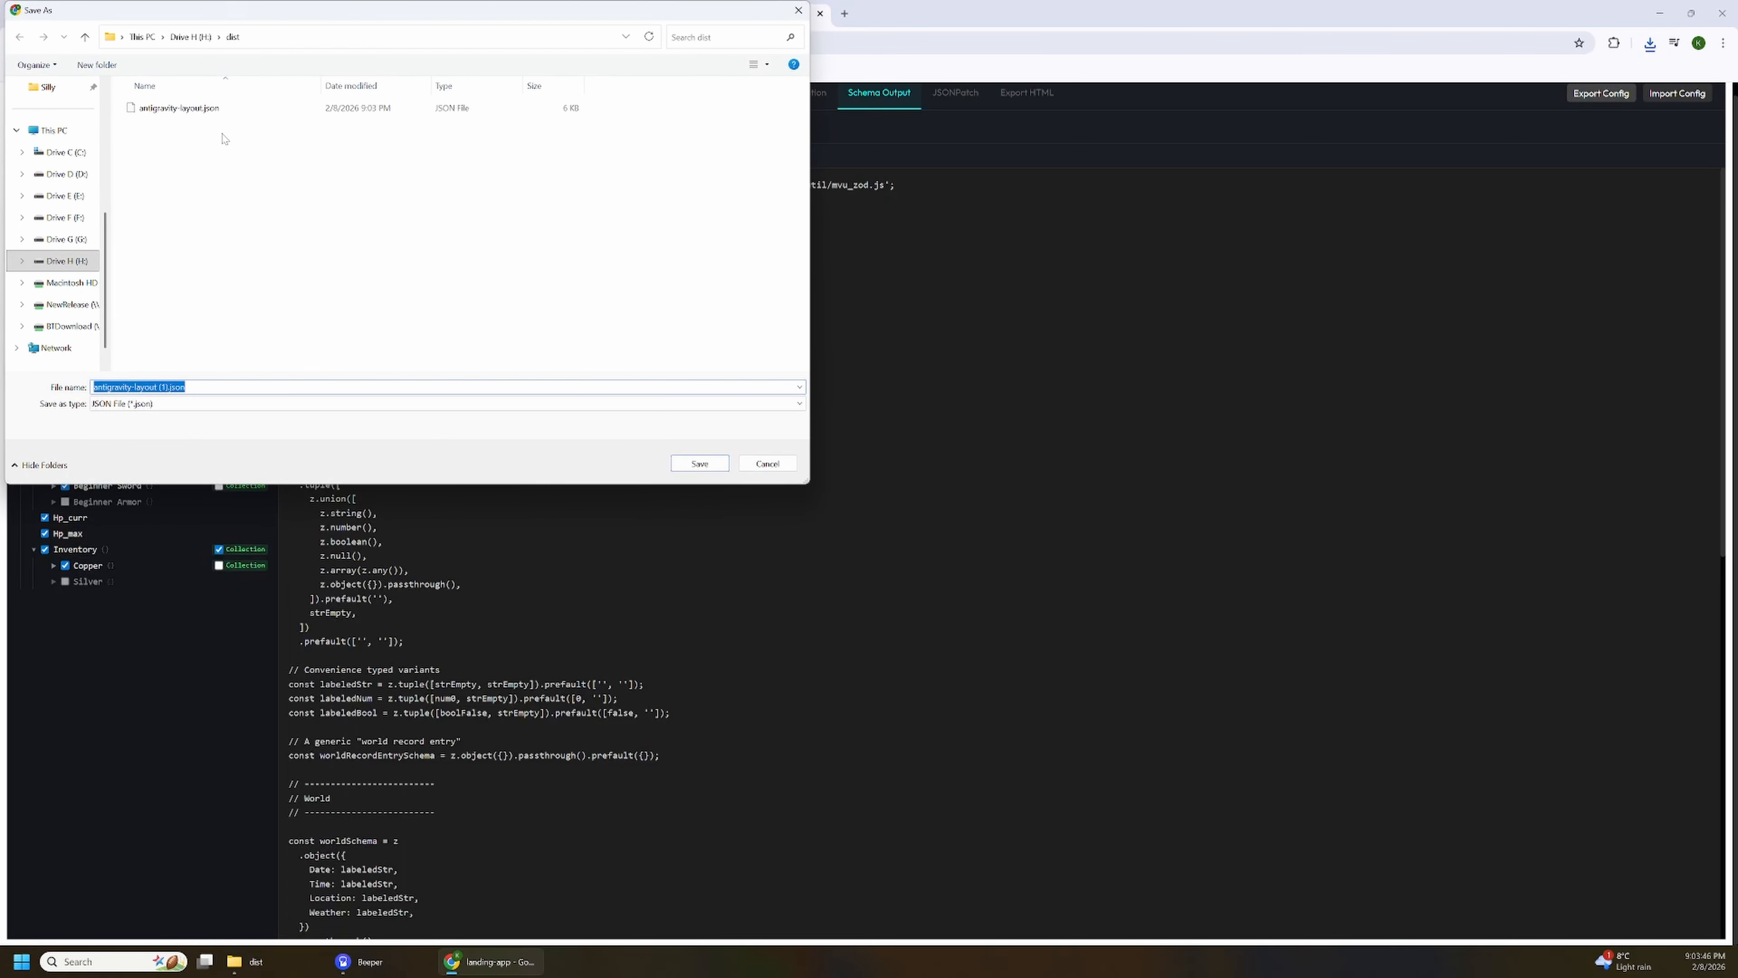
double_click(212, 109)
click(907, 484)
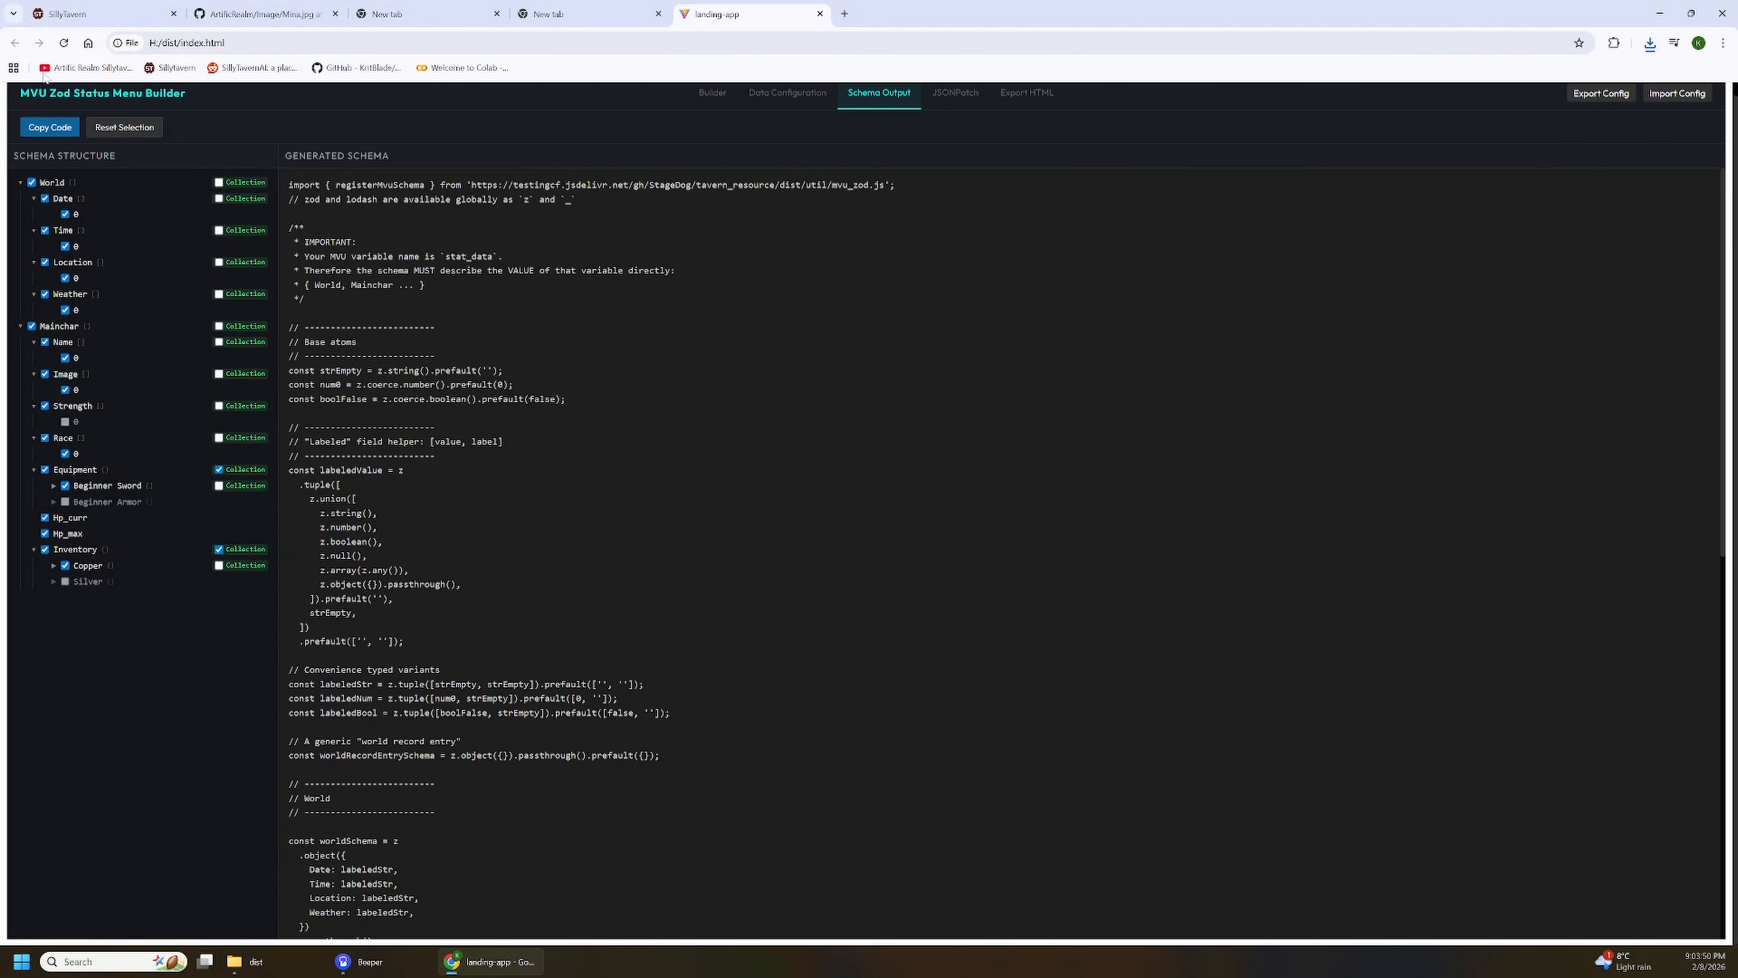
Step: Check the emptied data configuration and layout builder, and restore the project by importing antigravity-layout.json
click(712, 92)
click(778, 96)
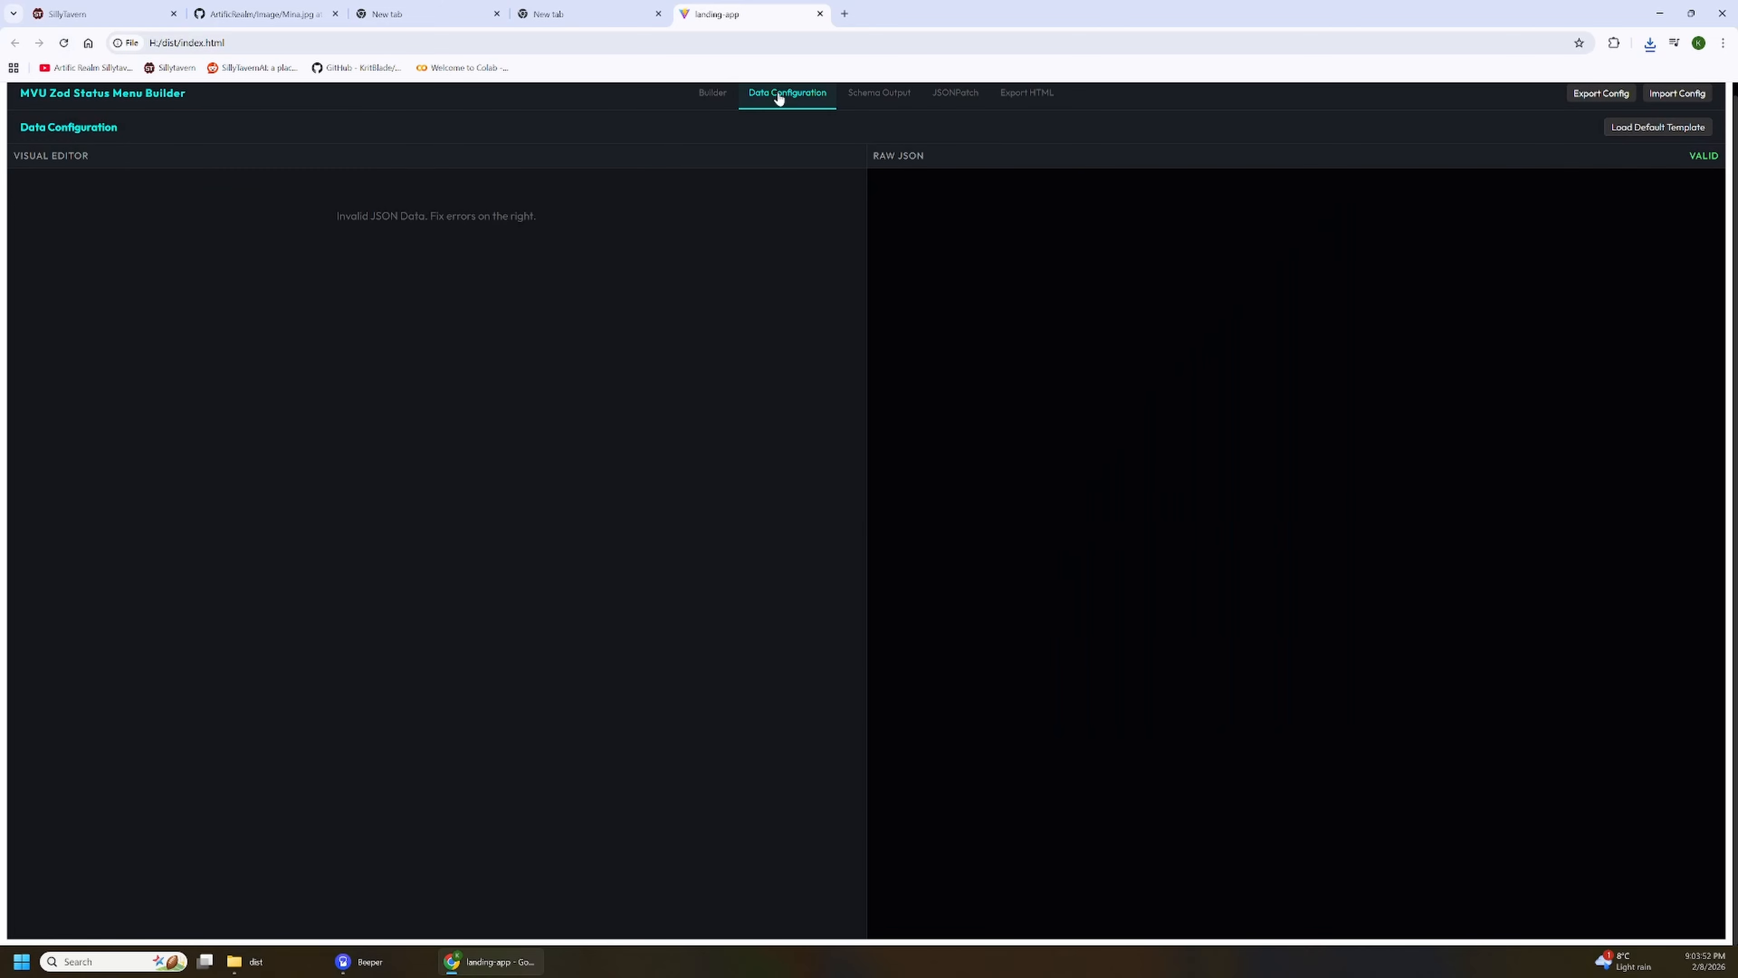
click(718, 98)
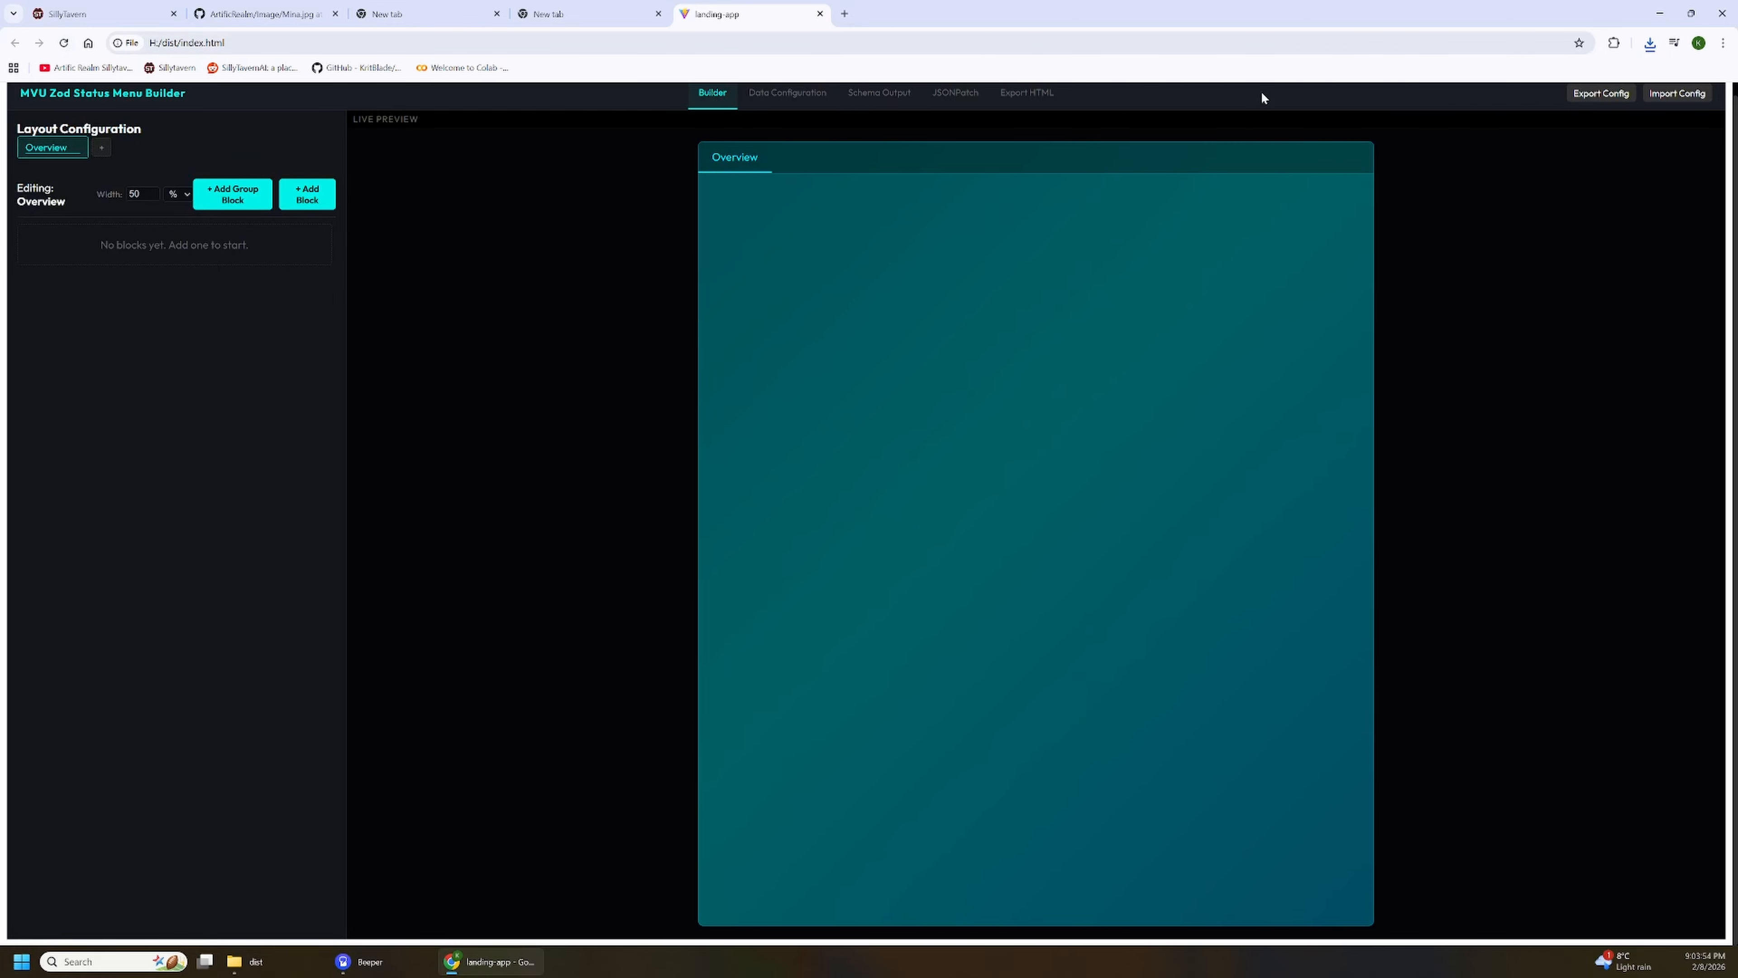
click(1666, 92)
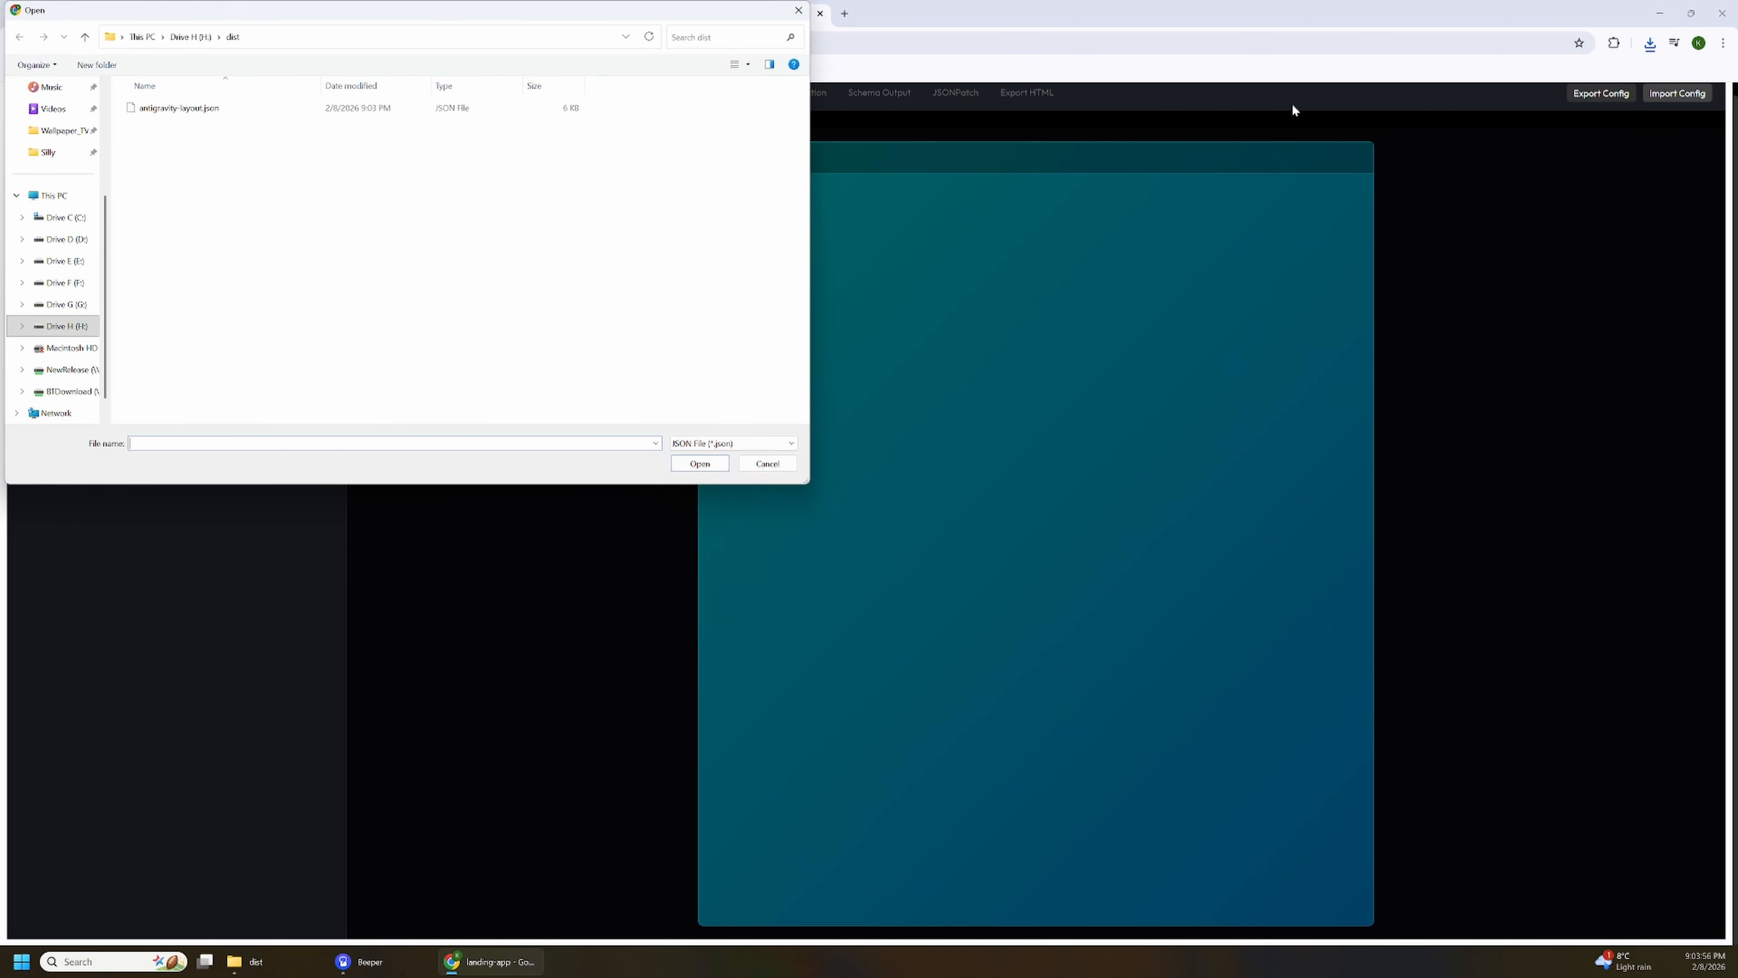
double_click(150, 108)
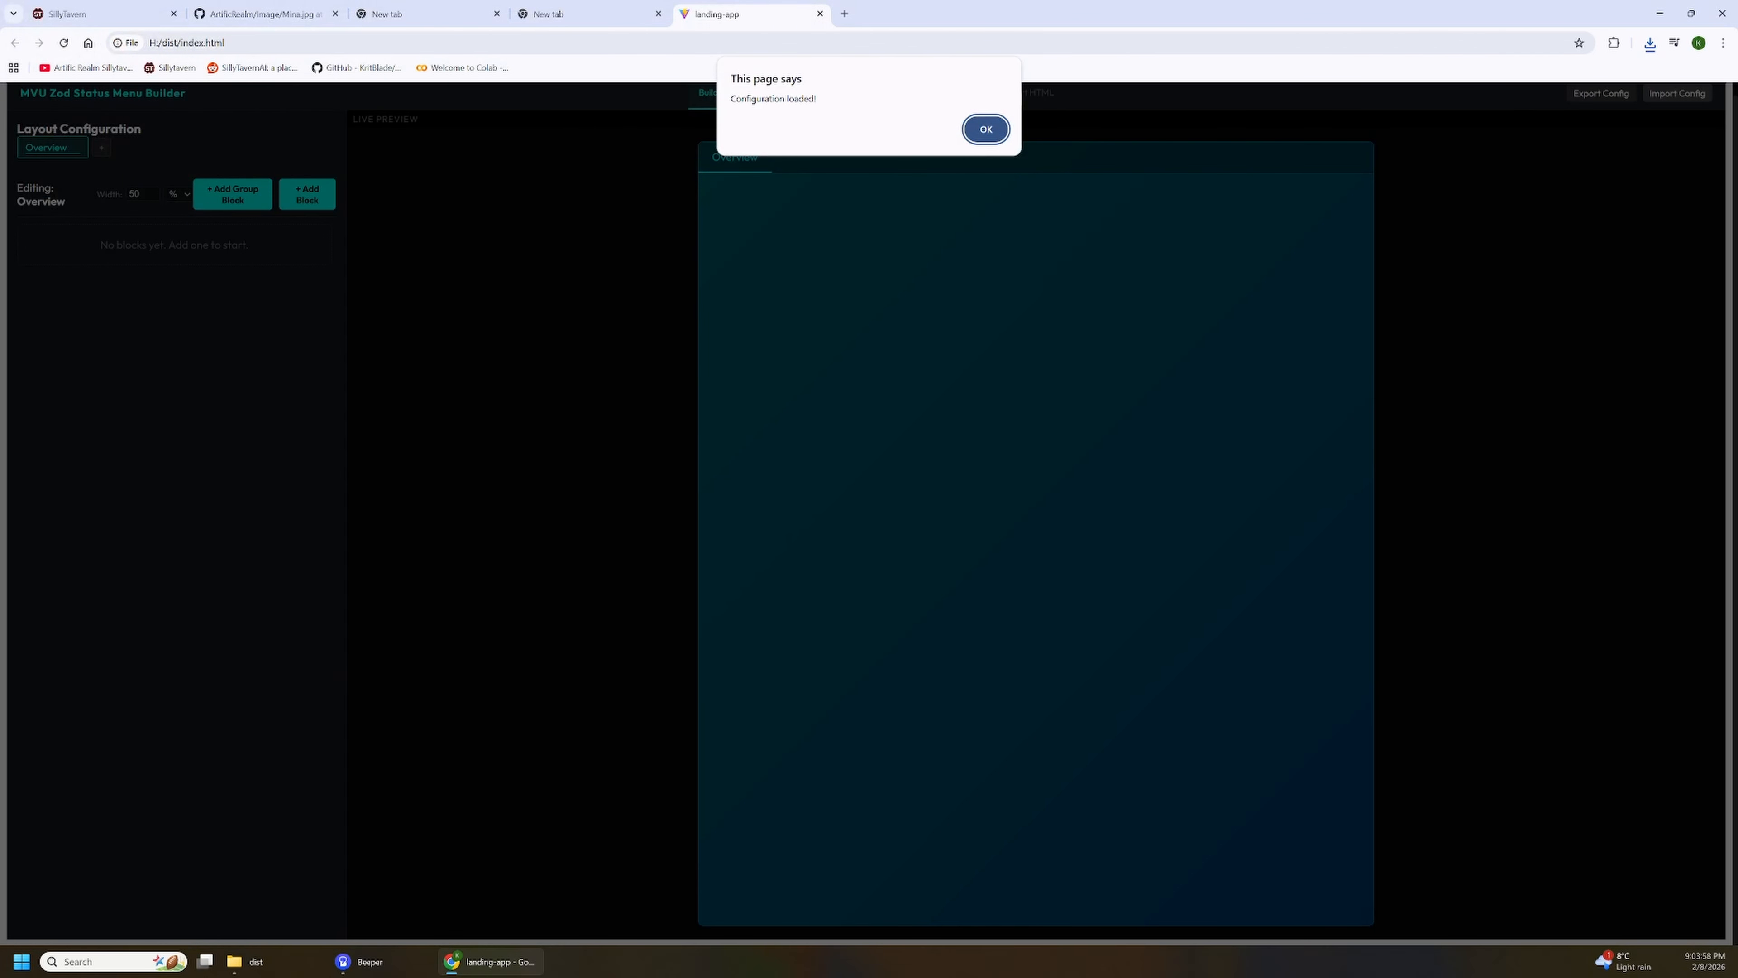
click(987, 130)
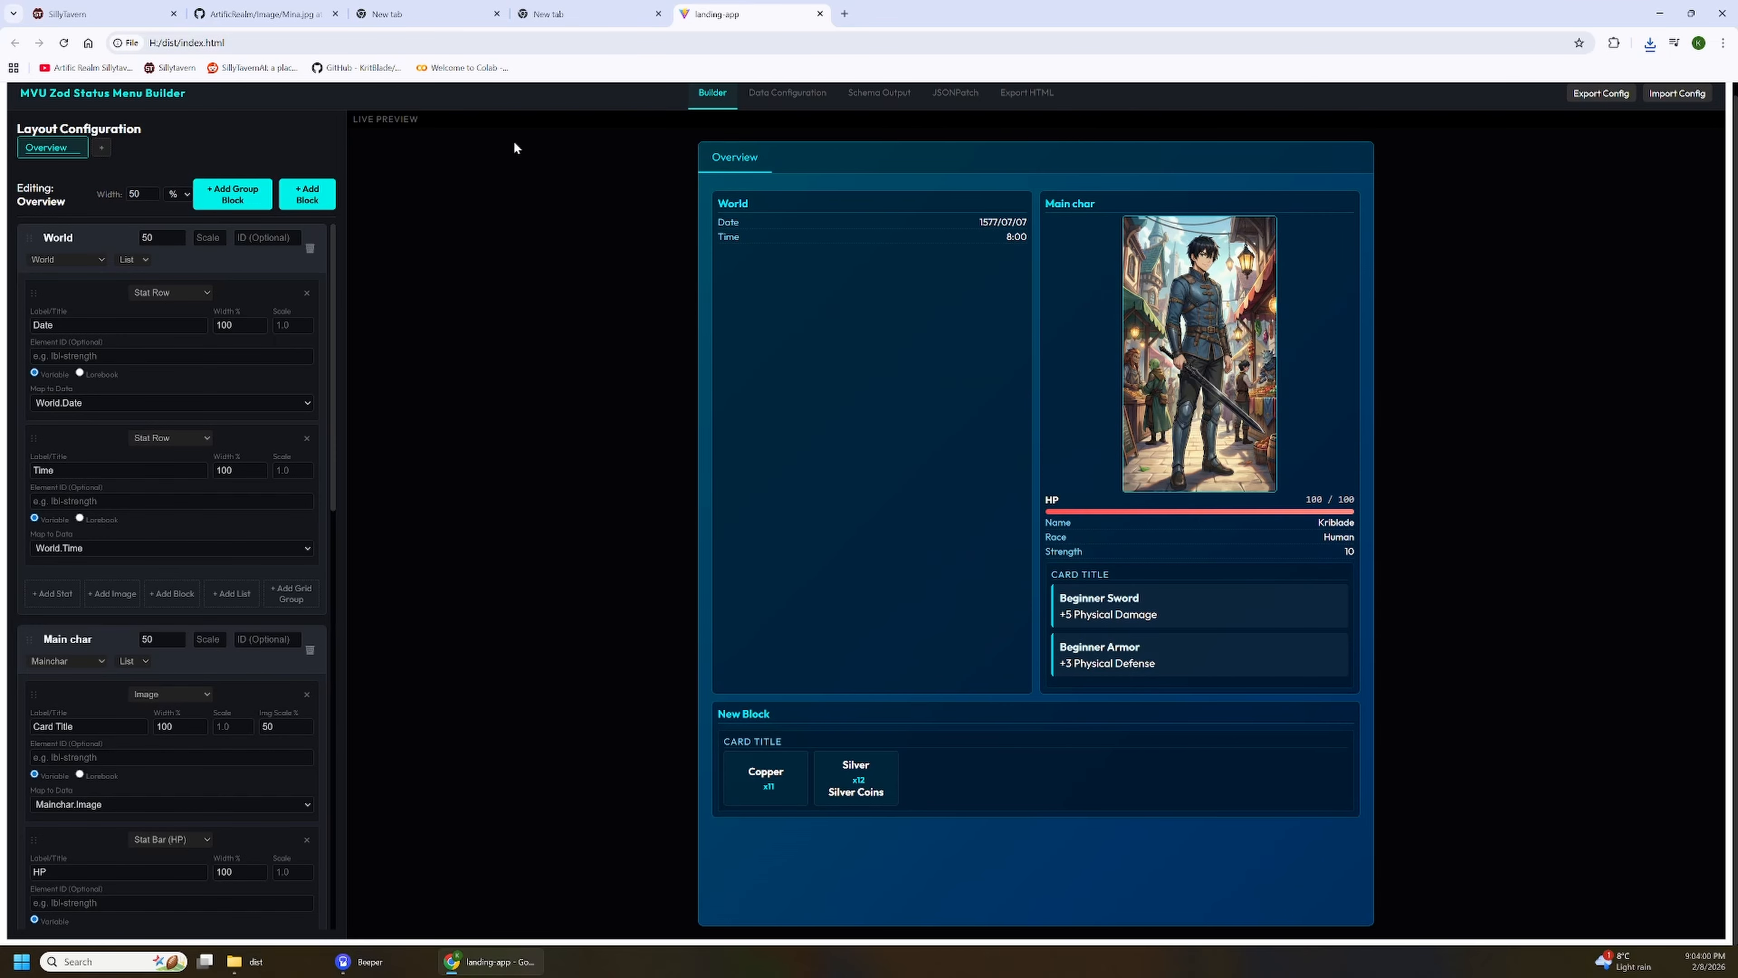
Step: Inspect the imported data configuration by expanding Mainchar, its Inventory and the Copper item
click(783, 96)
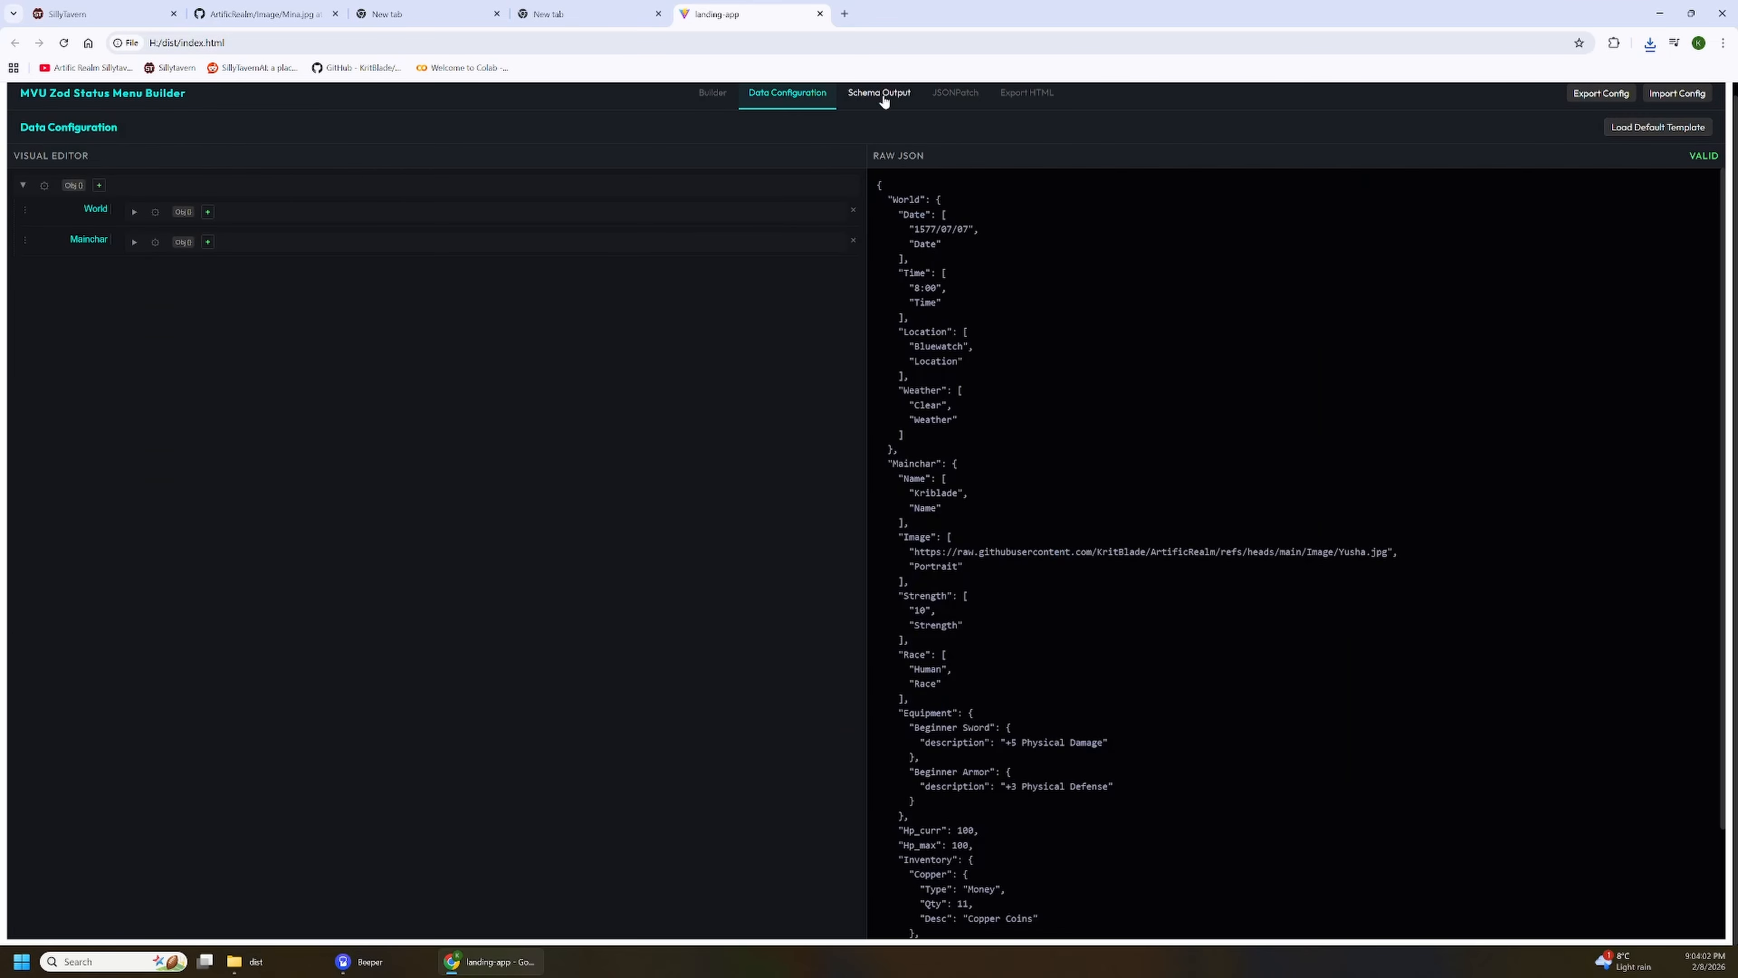
click(134, 243)
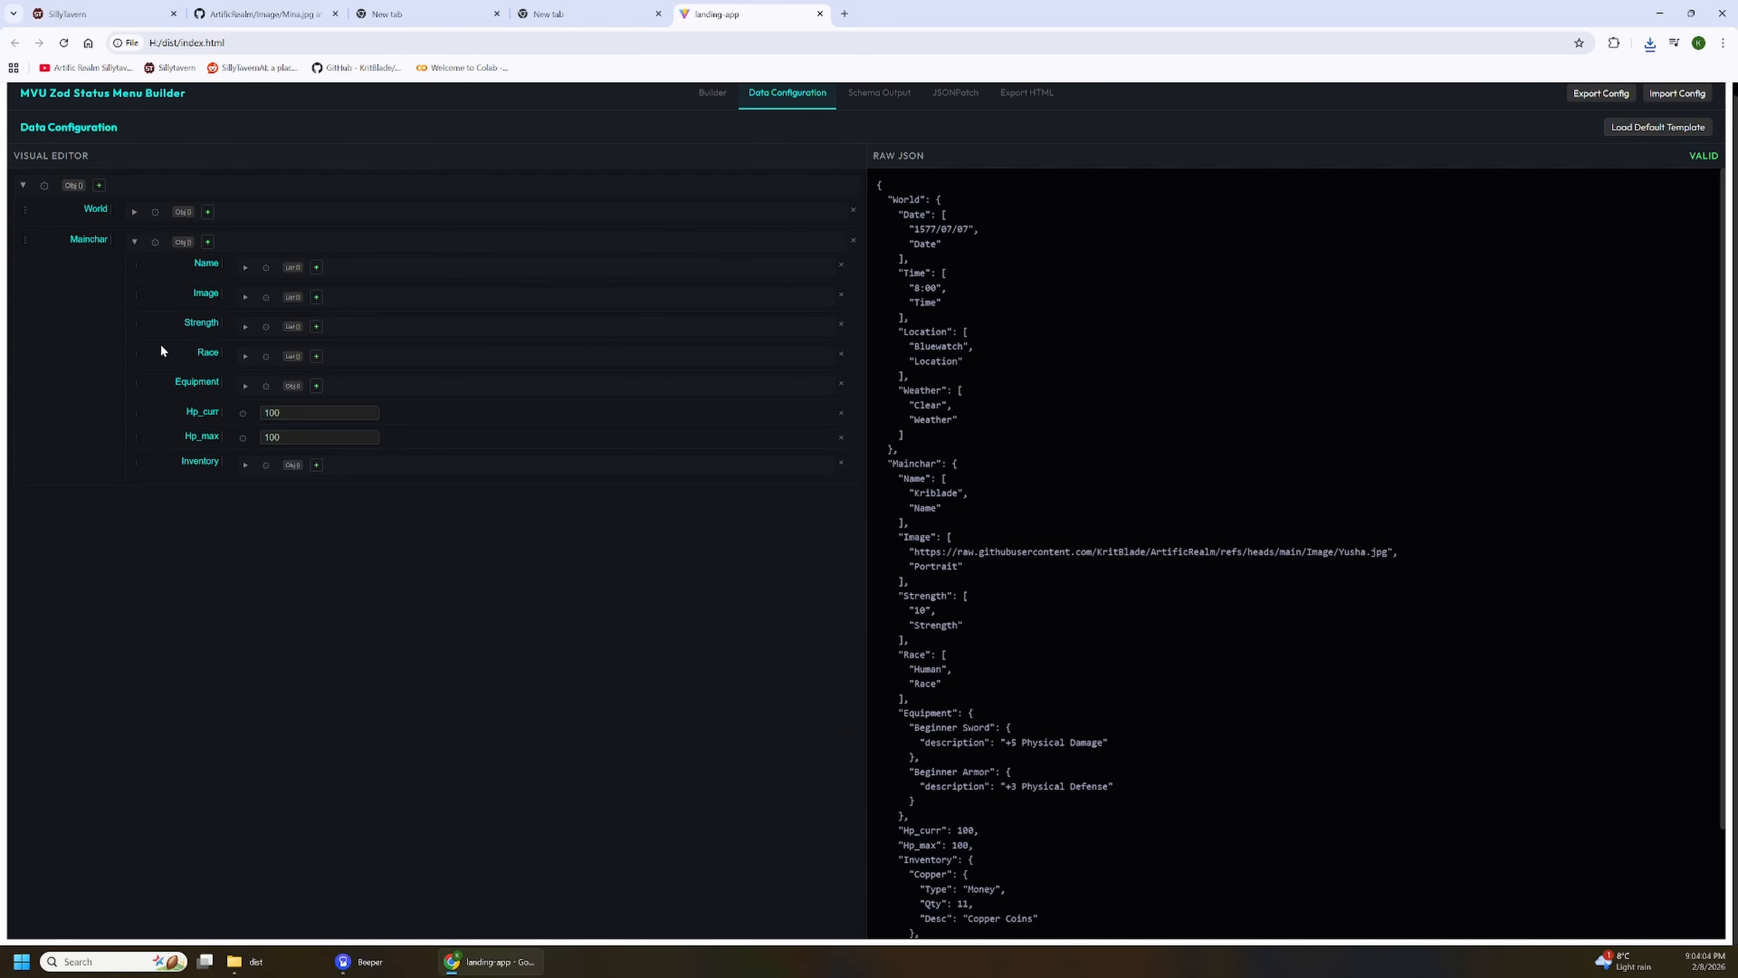
click(246, 465)
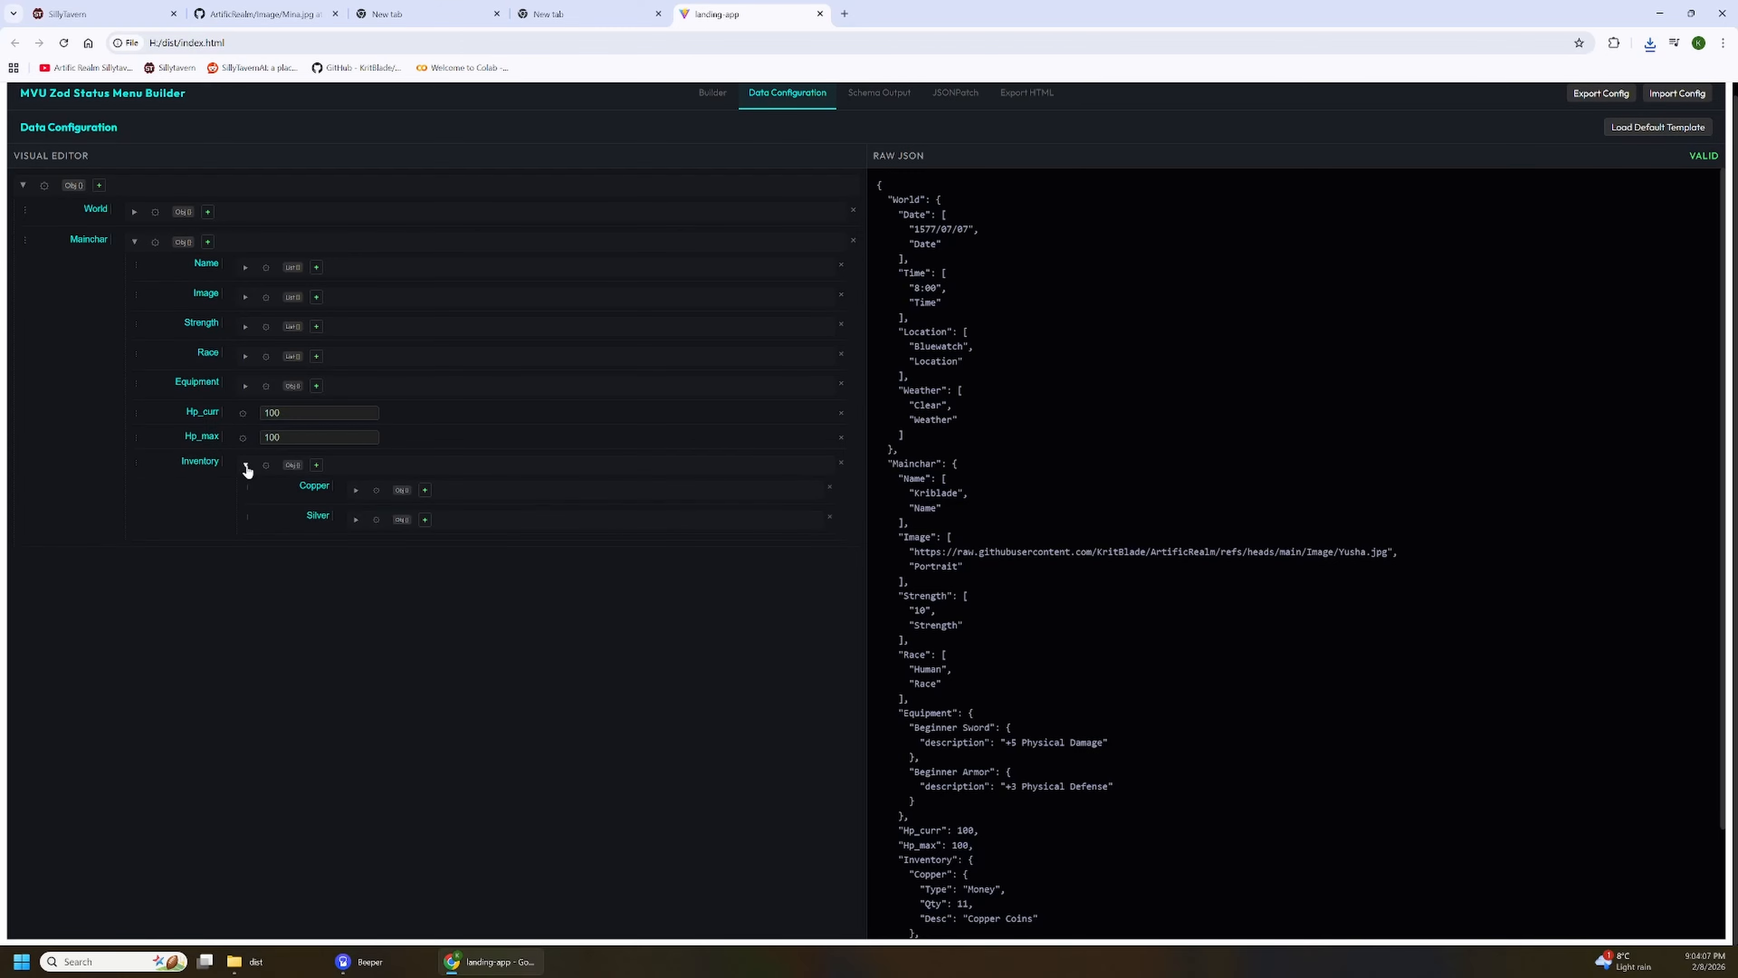
click(352, 491)
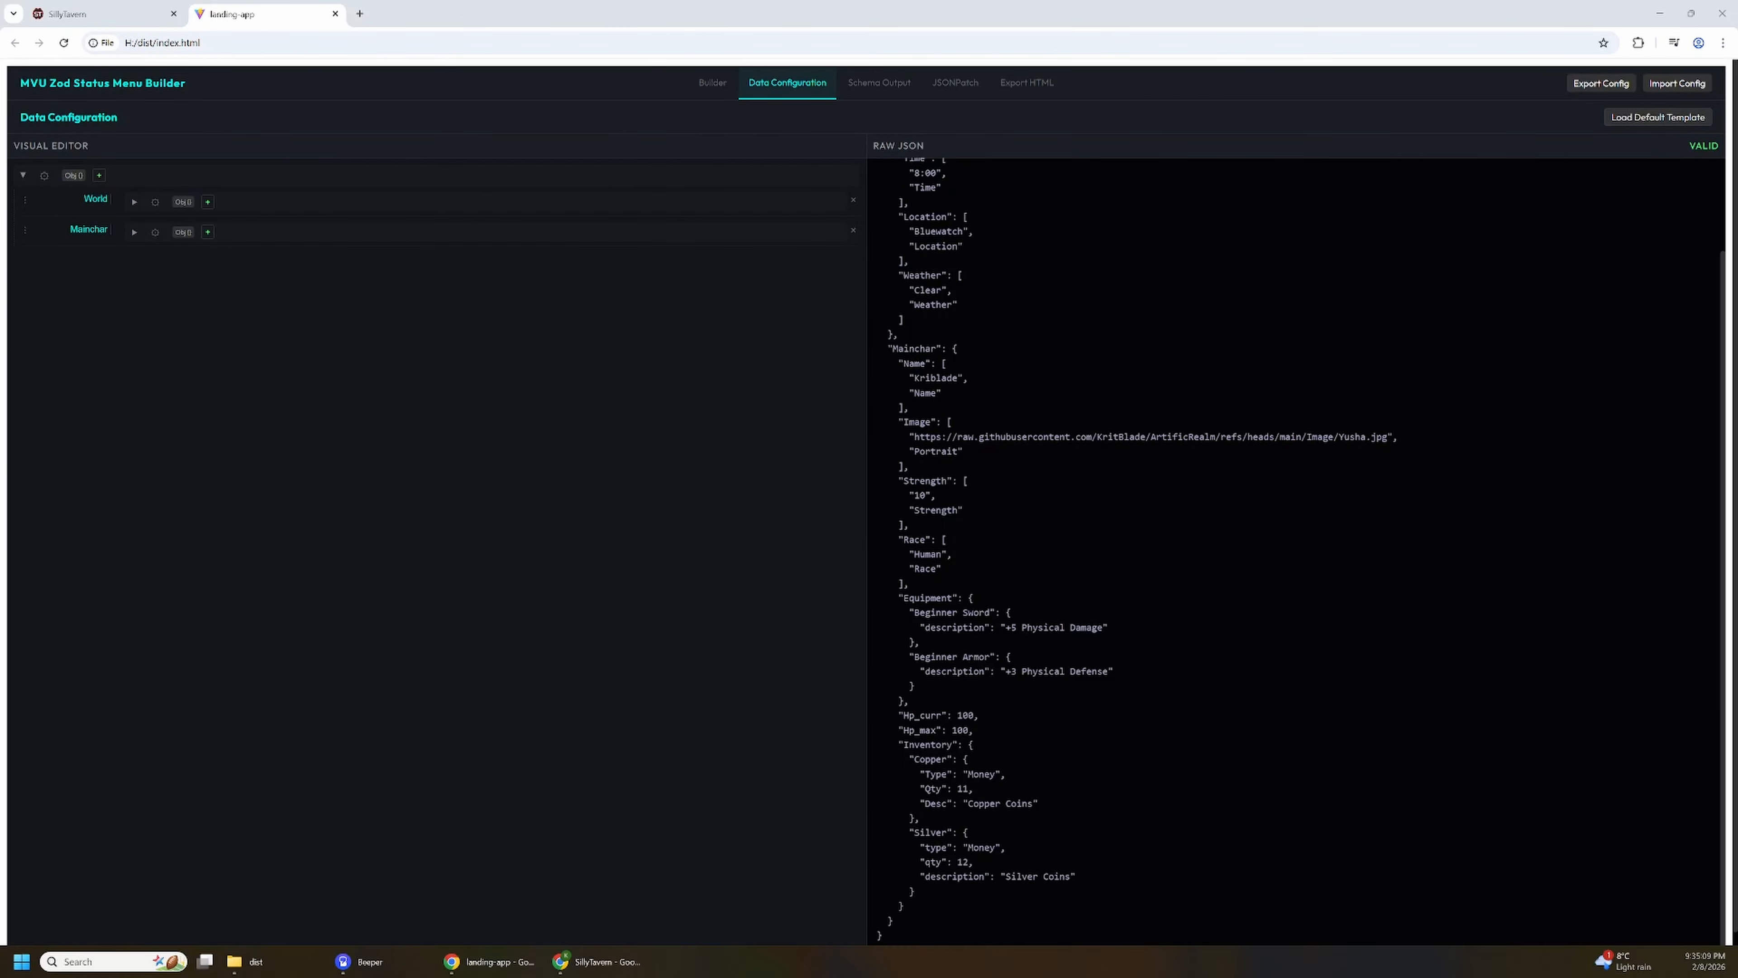
Step: Review the raw JSON of the data configuration and copy all of it
click(1295, 551)
scroll(1296, 552, up, 2)
scroll(1295, 551, down, 2)
scroll(1295, 552, up, 1)
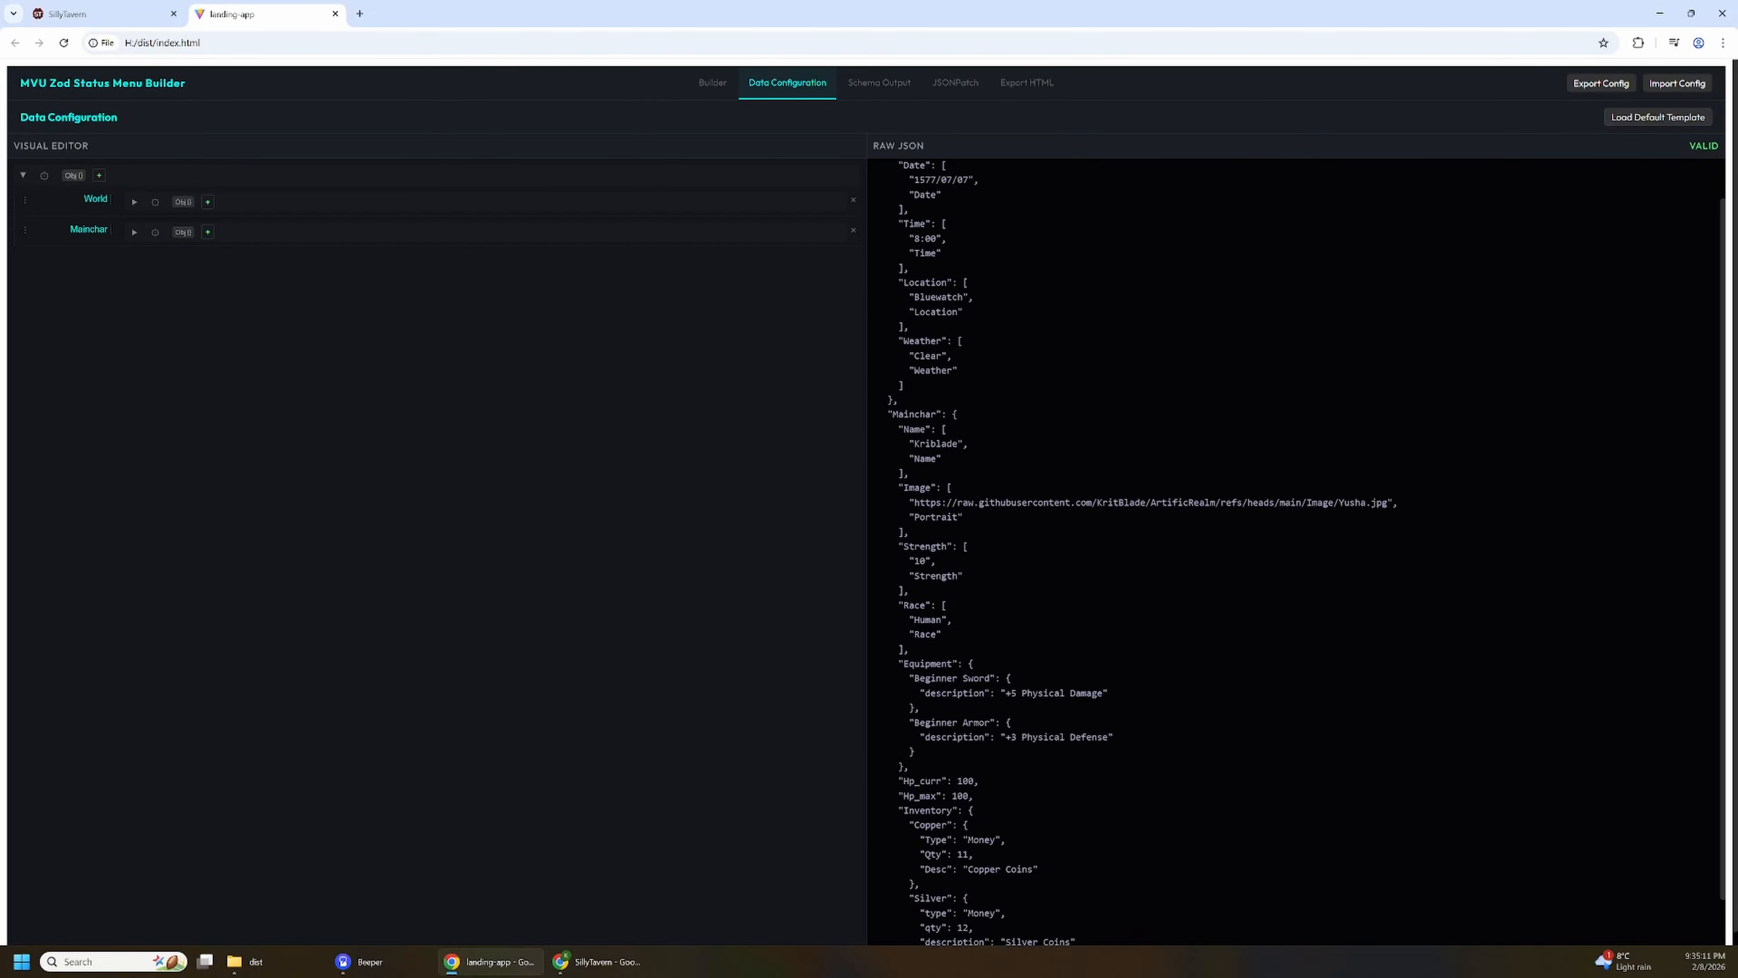
scroll(968, 482, up, 1)
key(ctrl+a)
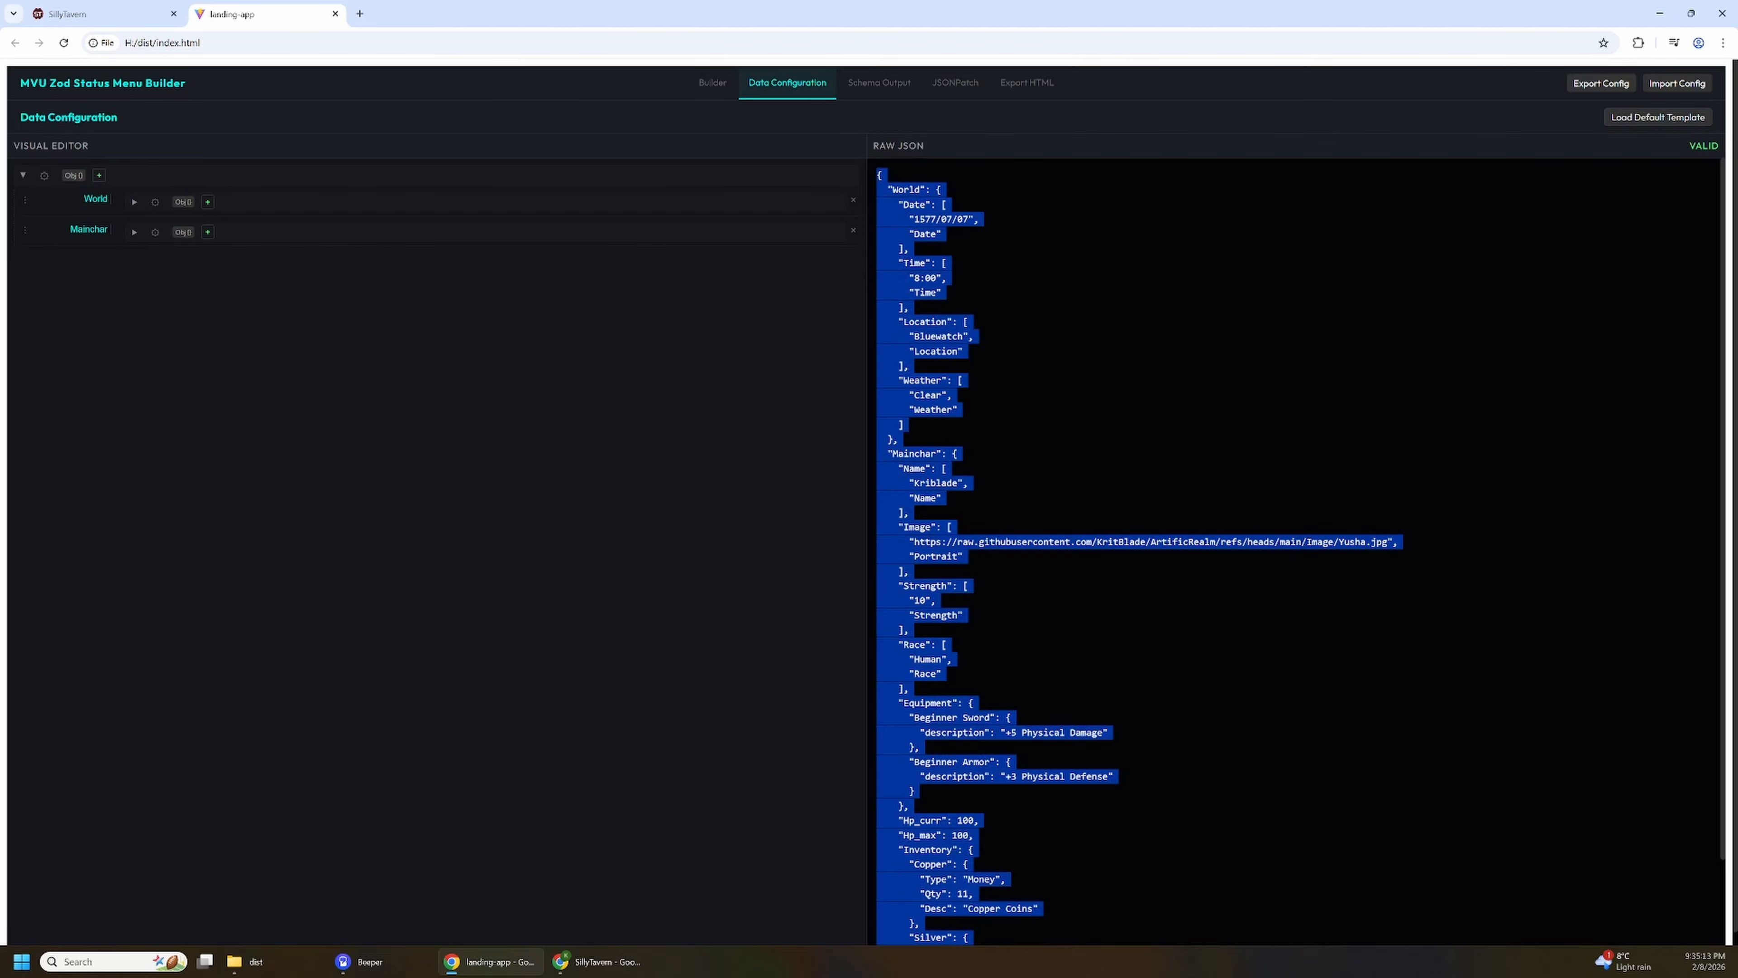
click(946, 263)
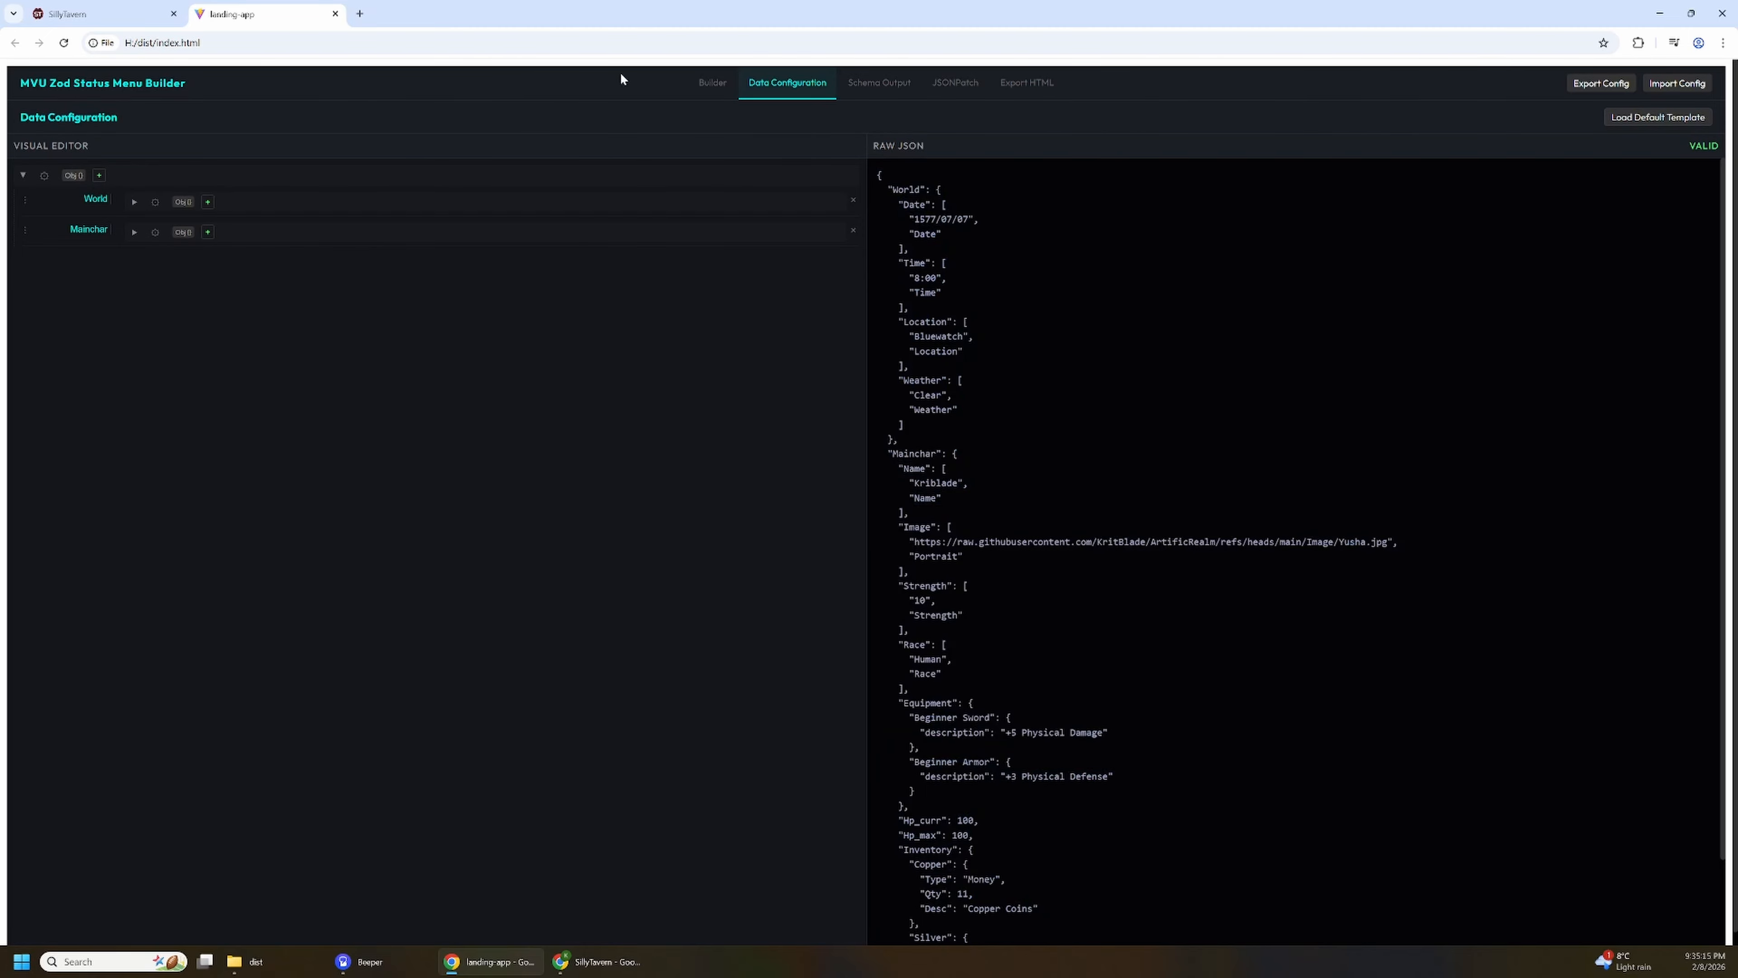
Step: Switch to SillyTavern and open the [InitVar] MVU Init entry on the last page of the ArtificRealm創世域 lorebook
click(77, 9)
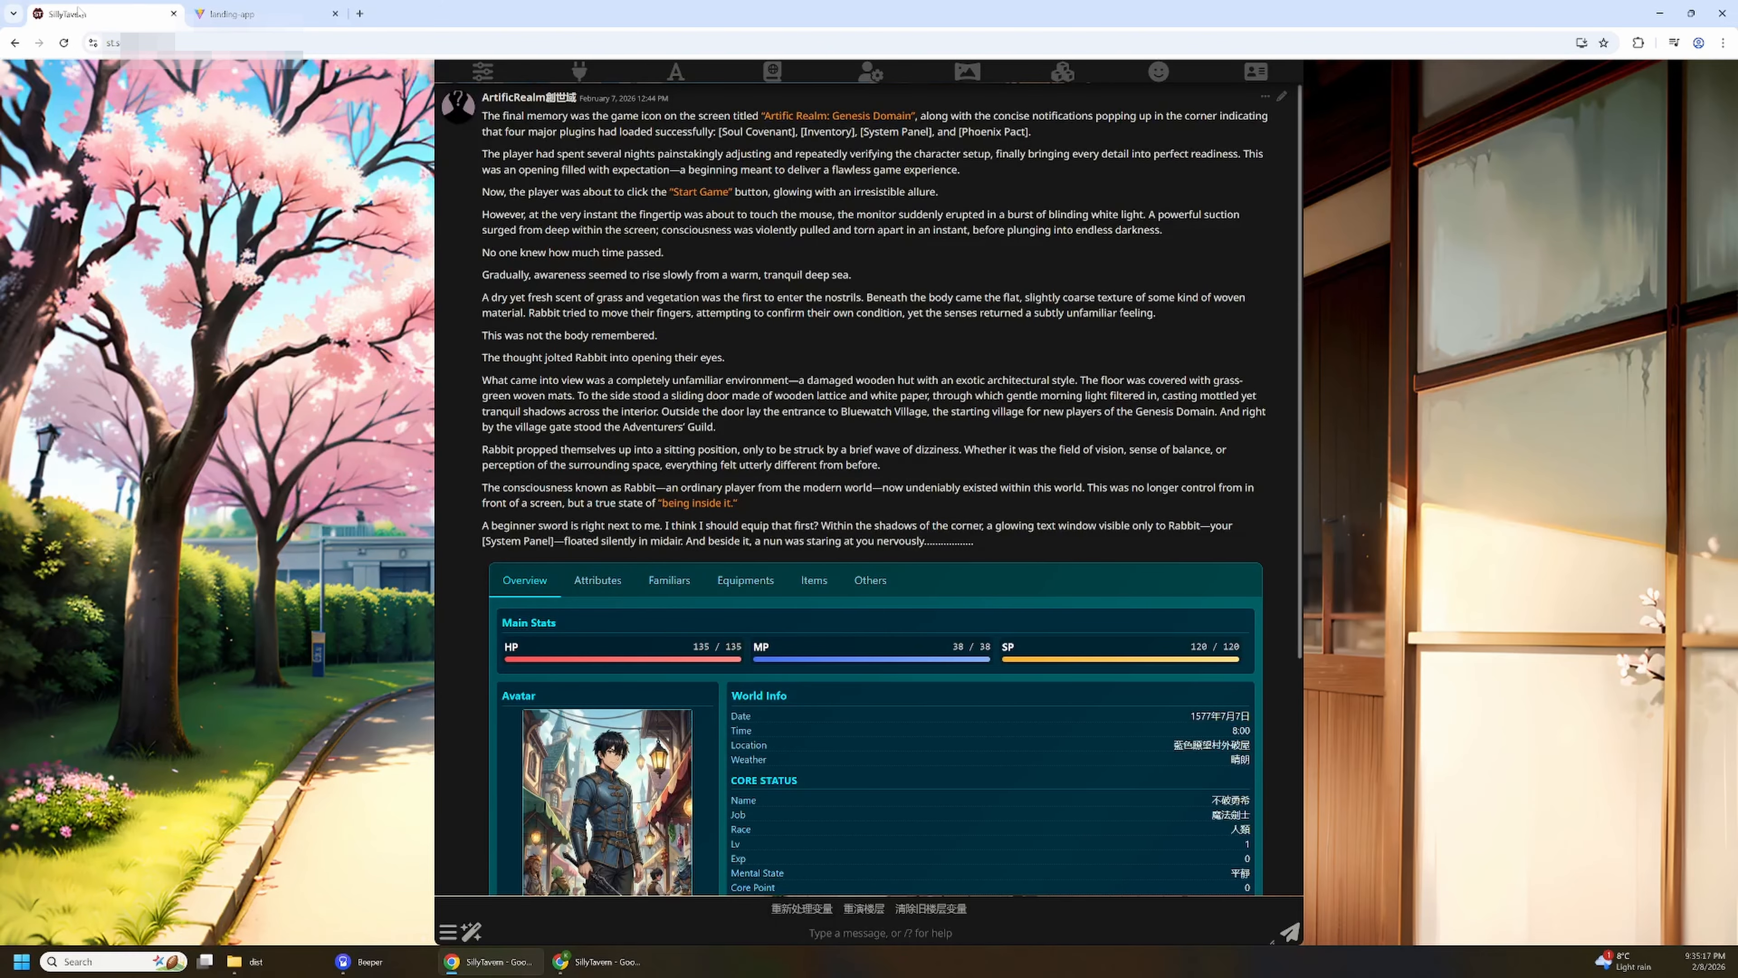
click(772, 71)
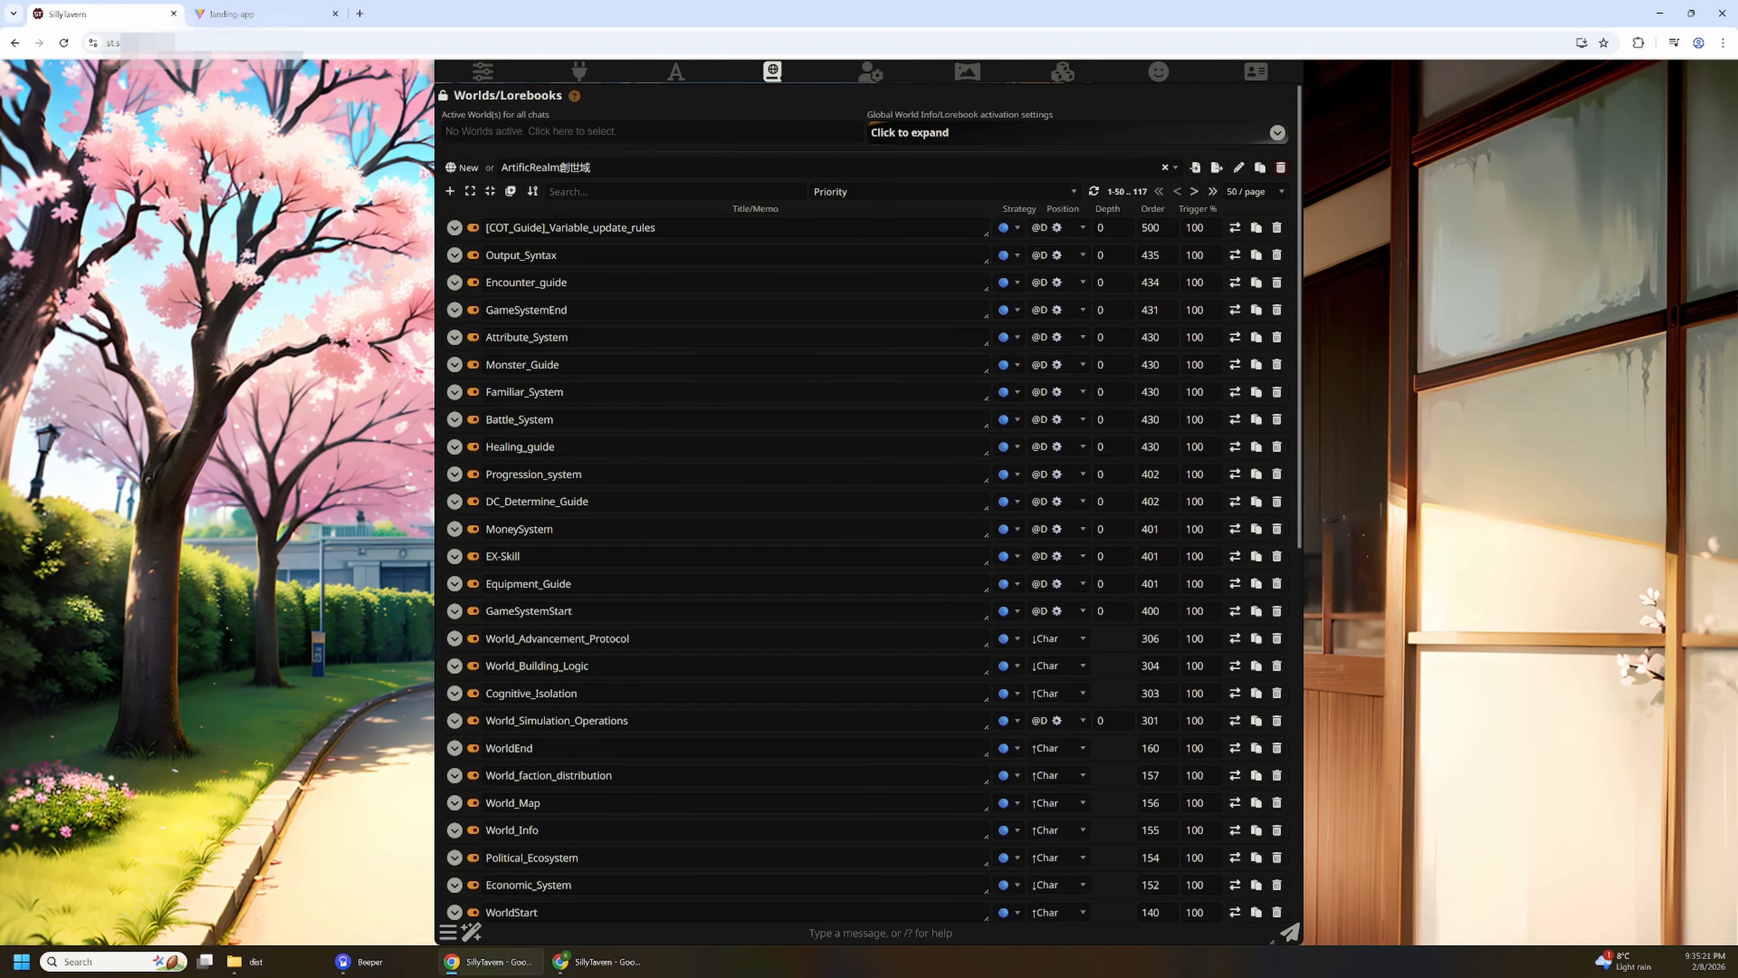
click(1211, 191)
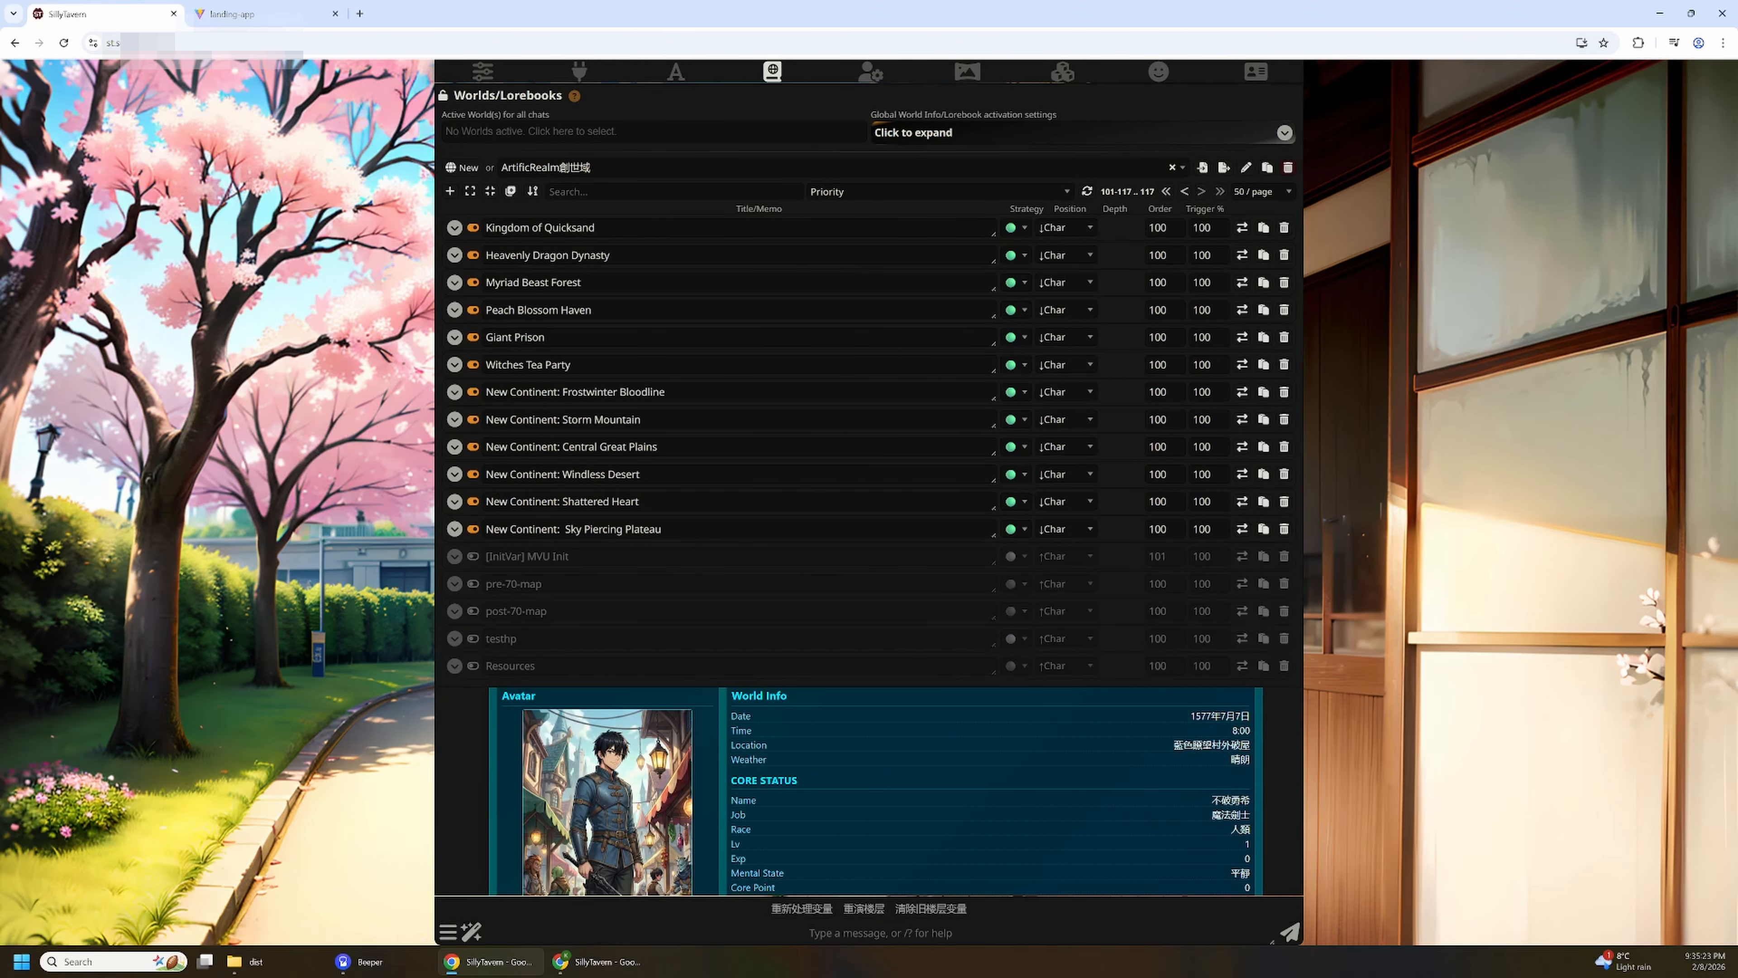
click(454, 556)
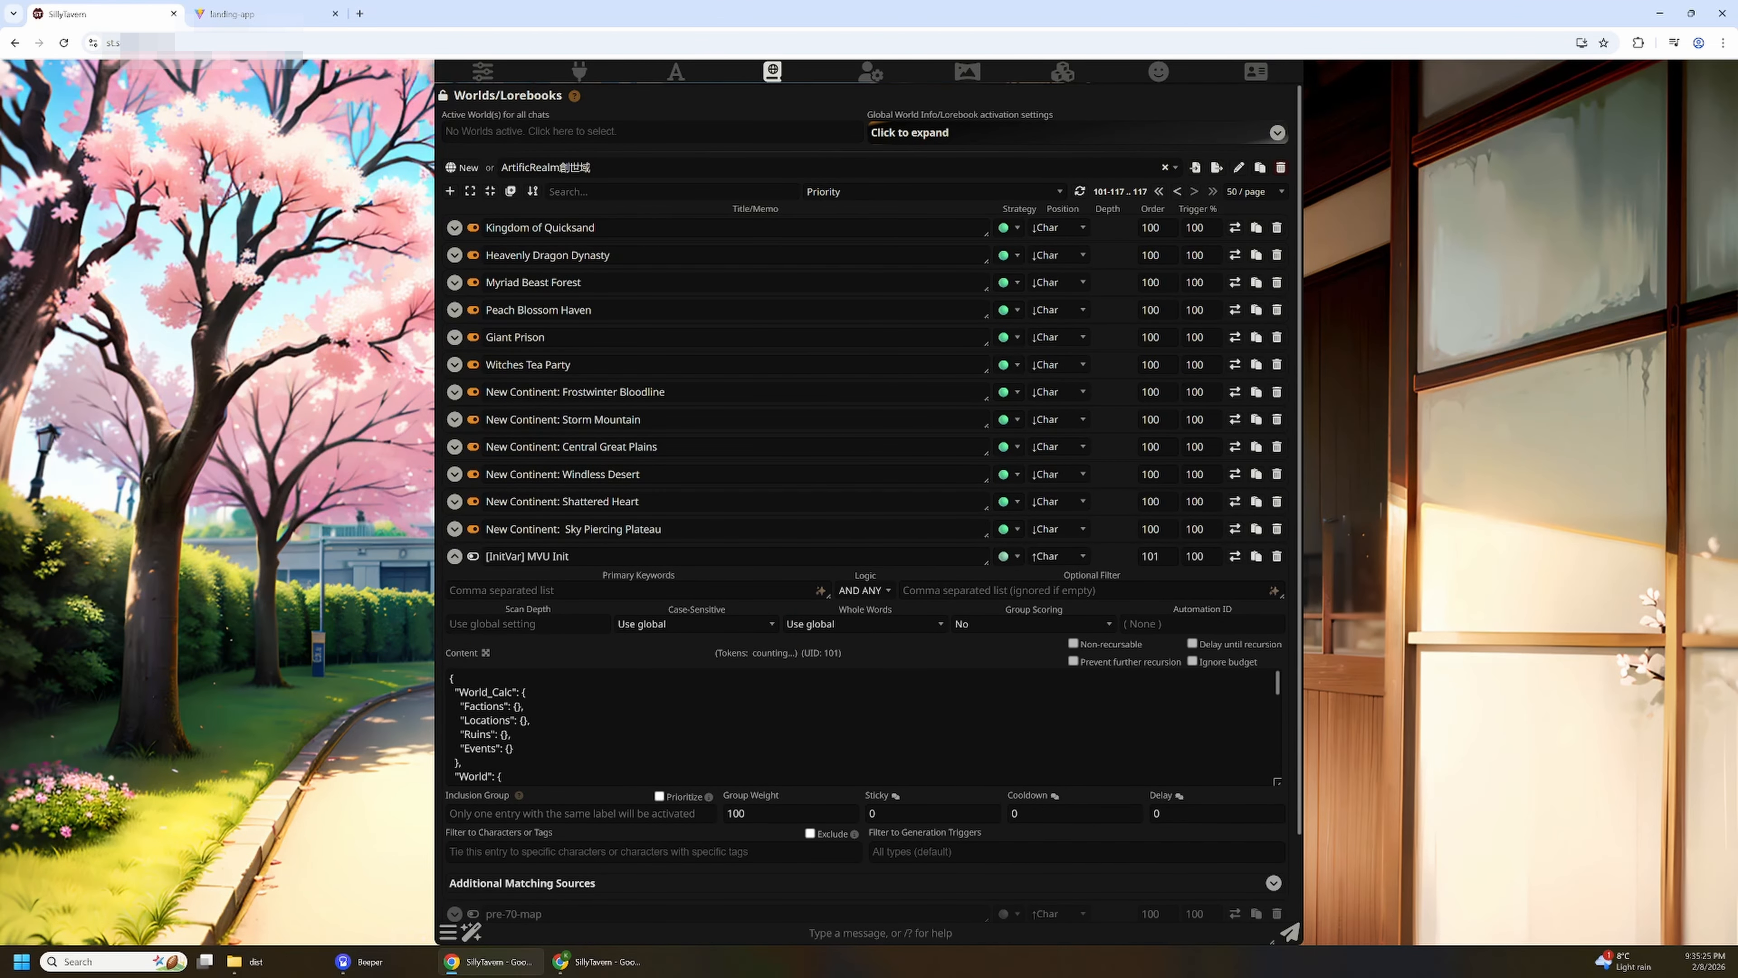
Step: Replace the entire content of the [InitVar] MVU Init entry with the copied JSON data and collapse the entry
drag(572, 557, 470, 560)
click(616, 748)
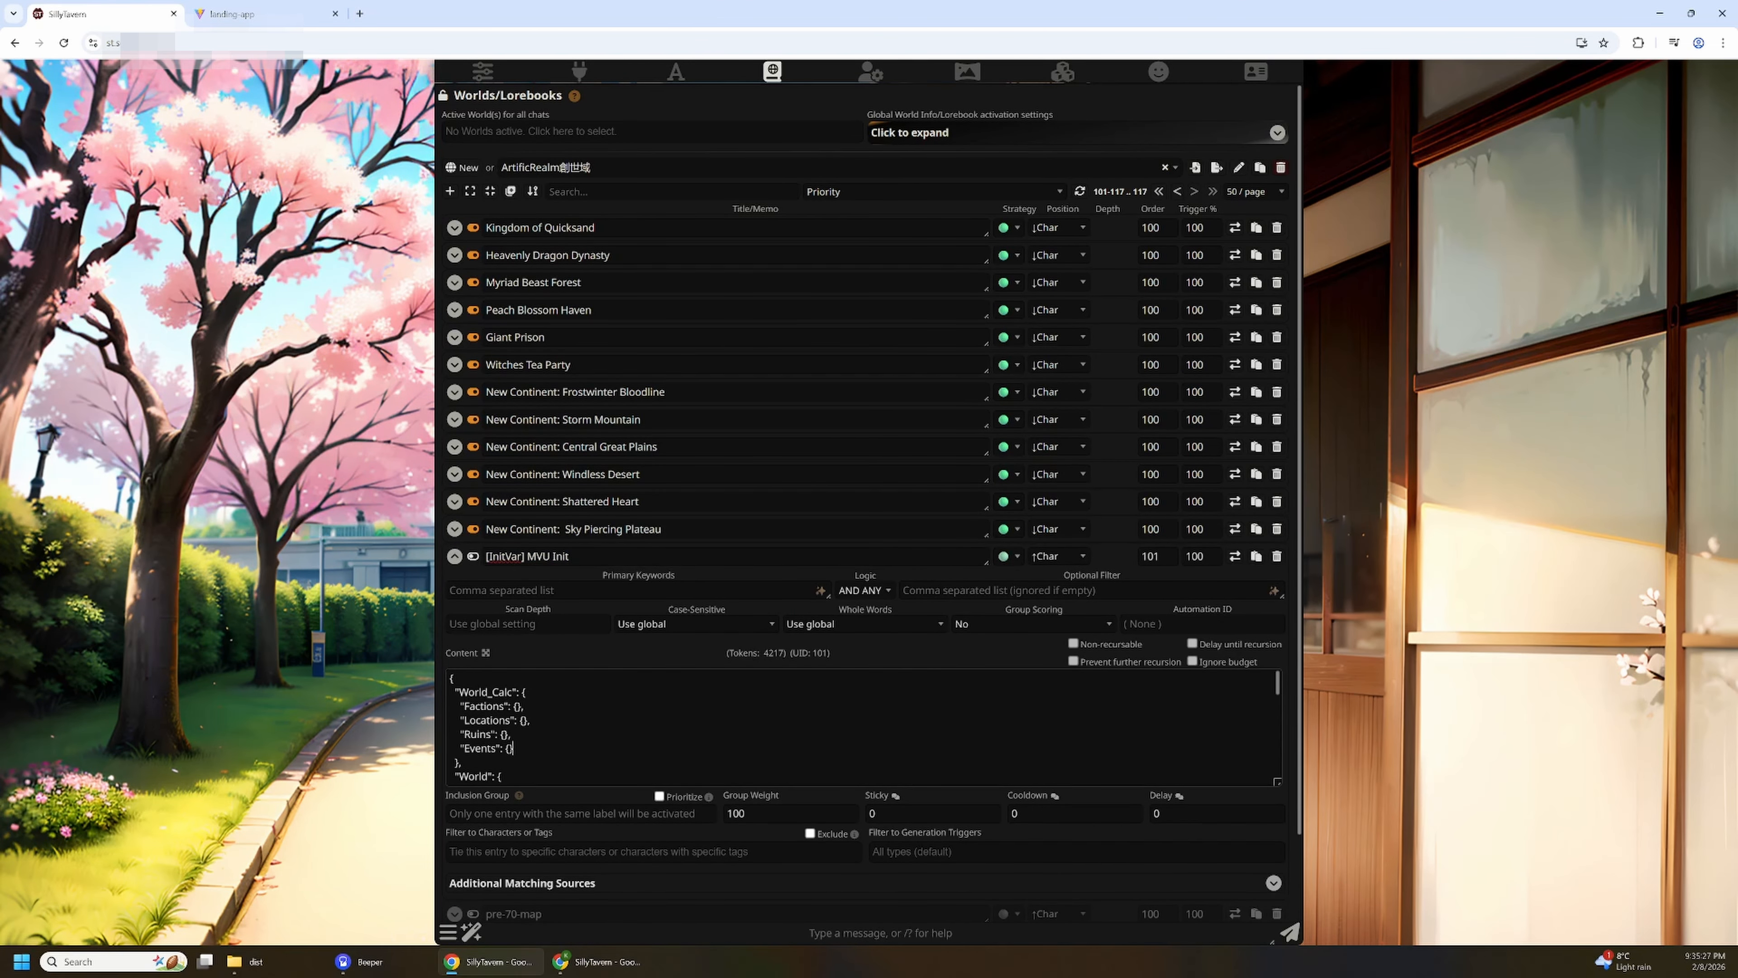
key(ctrl+a)
key(Right)
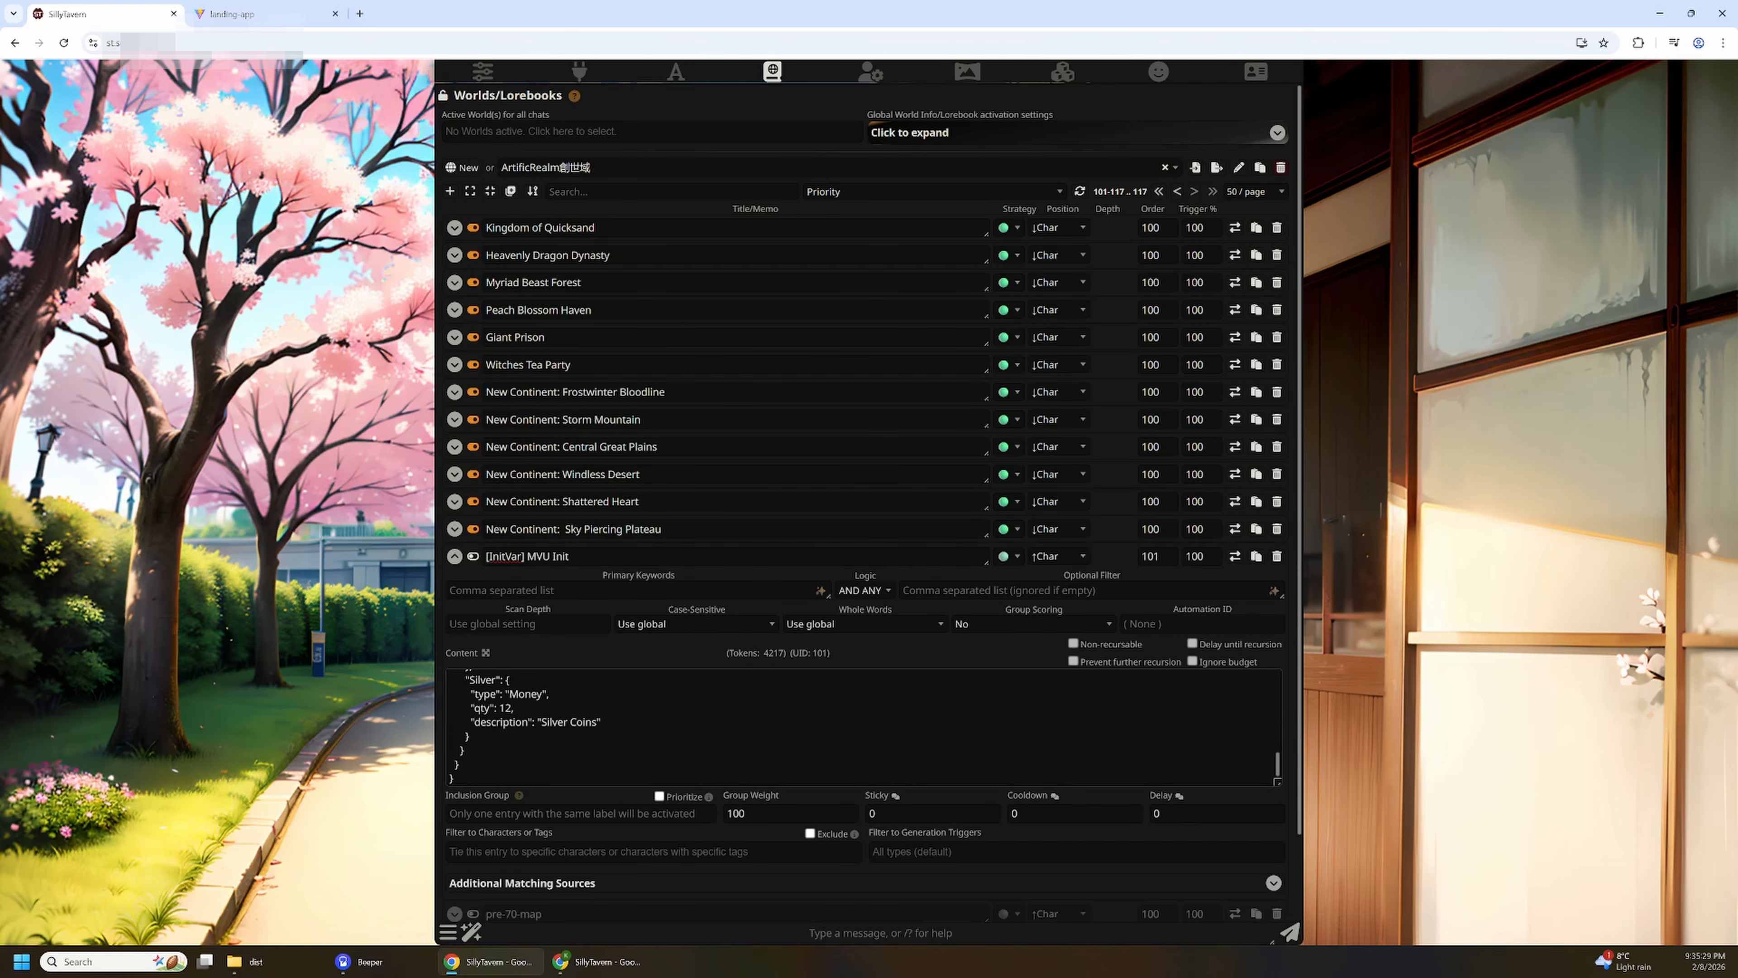
click(454, 557)
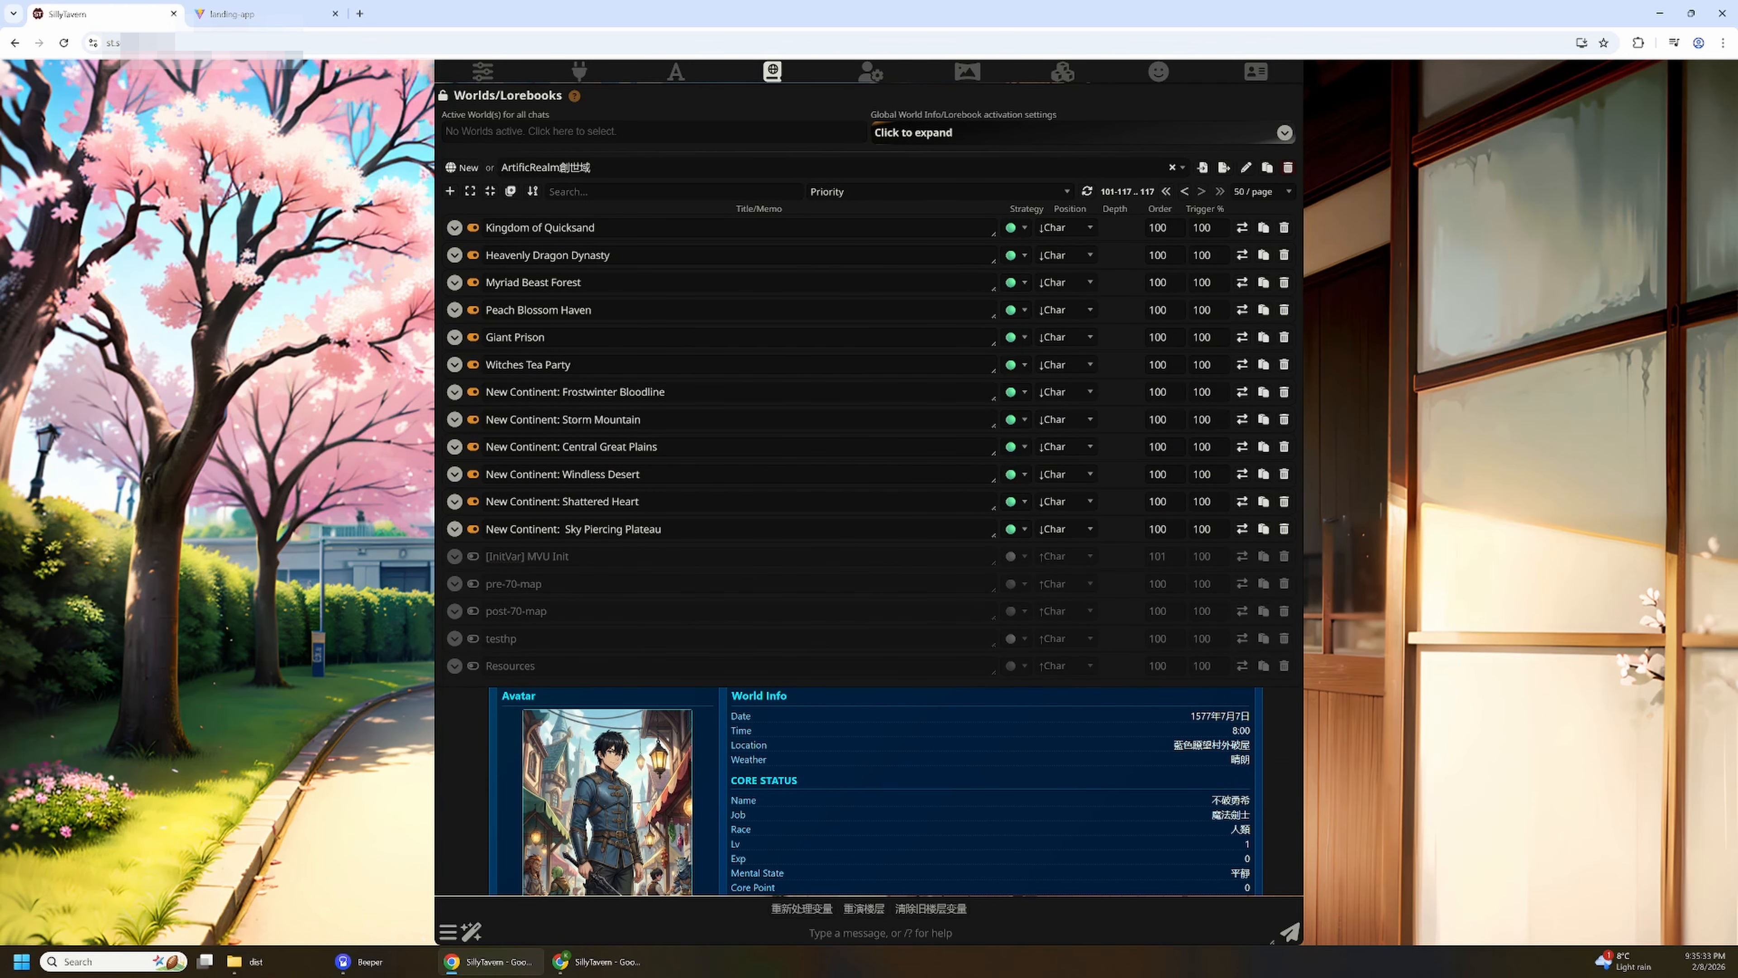
Step: Return to the MVU Zod Status Menu Builder and examine the generated schema, including the World object and the Inventory fields
click(264, 13)
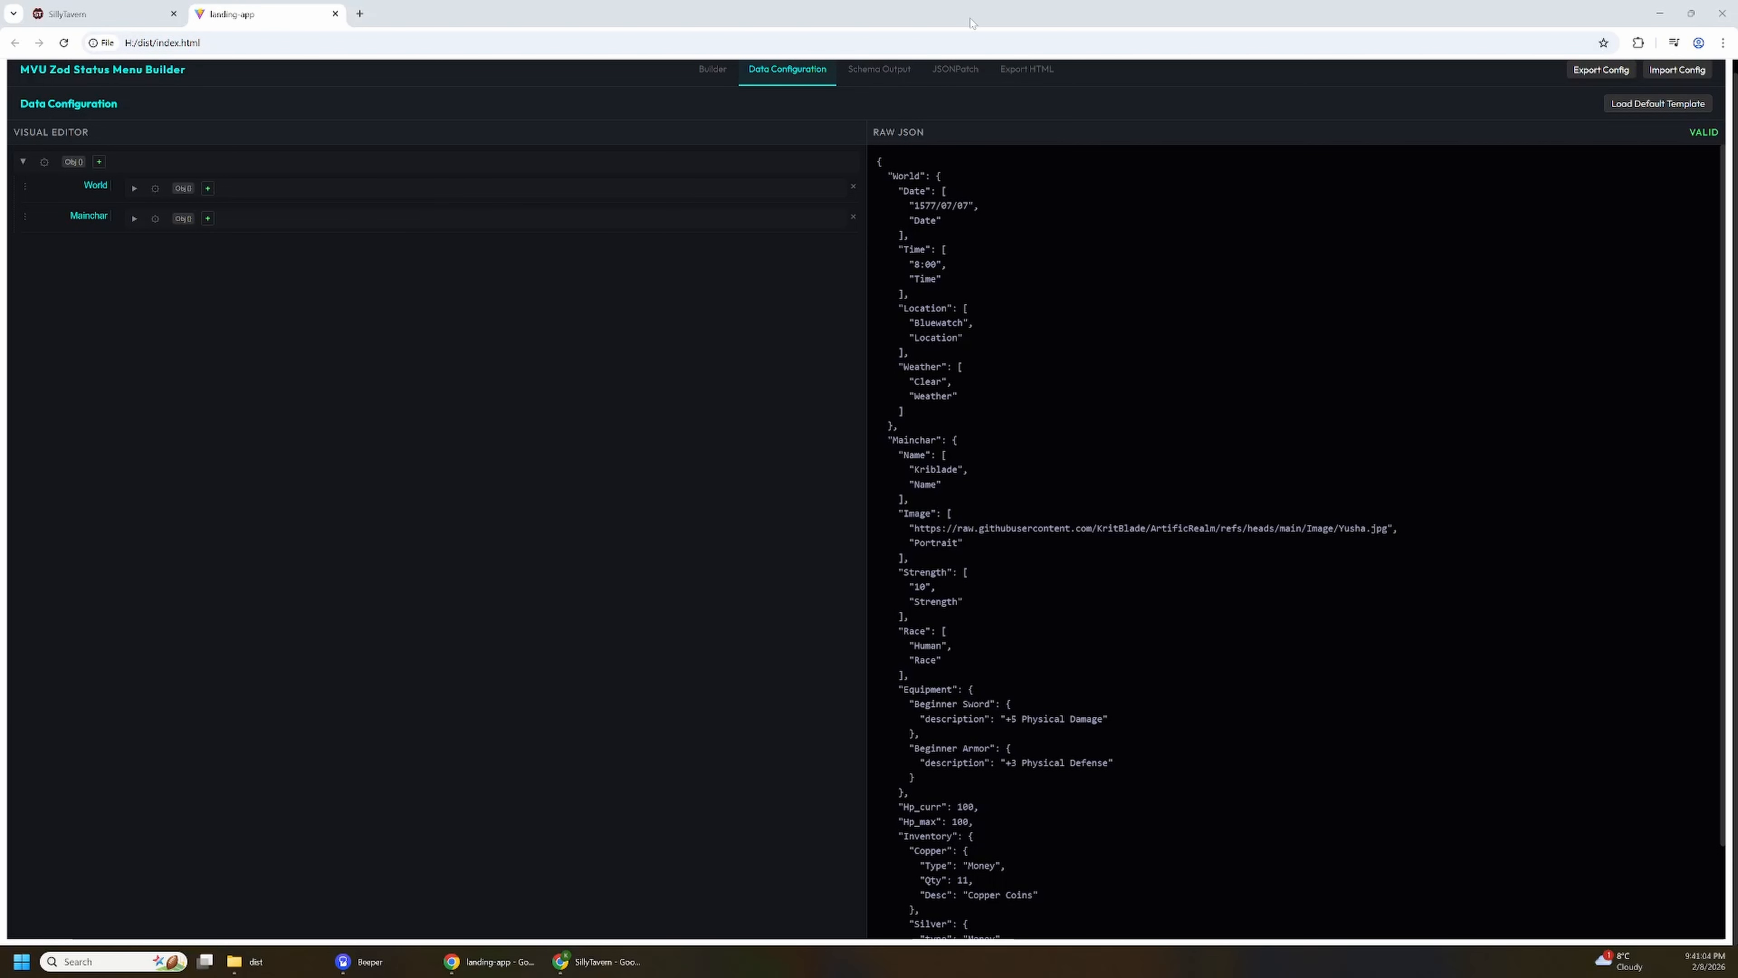
click(885, 72)
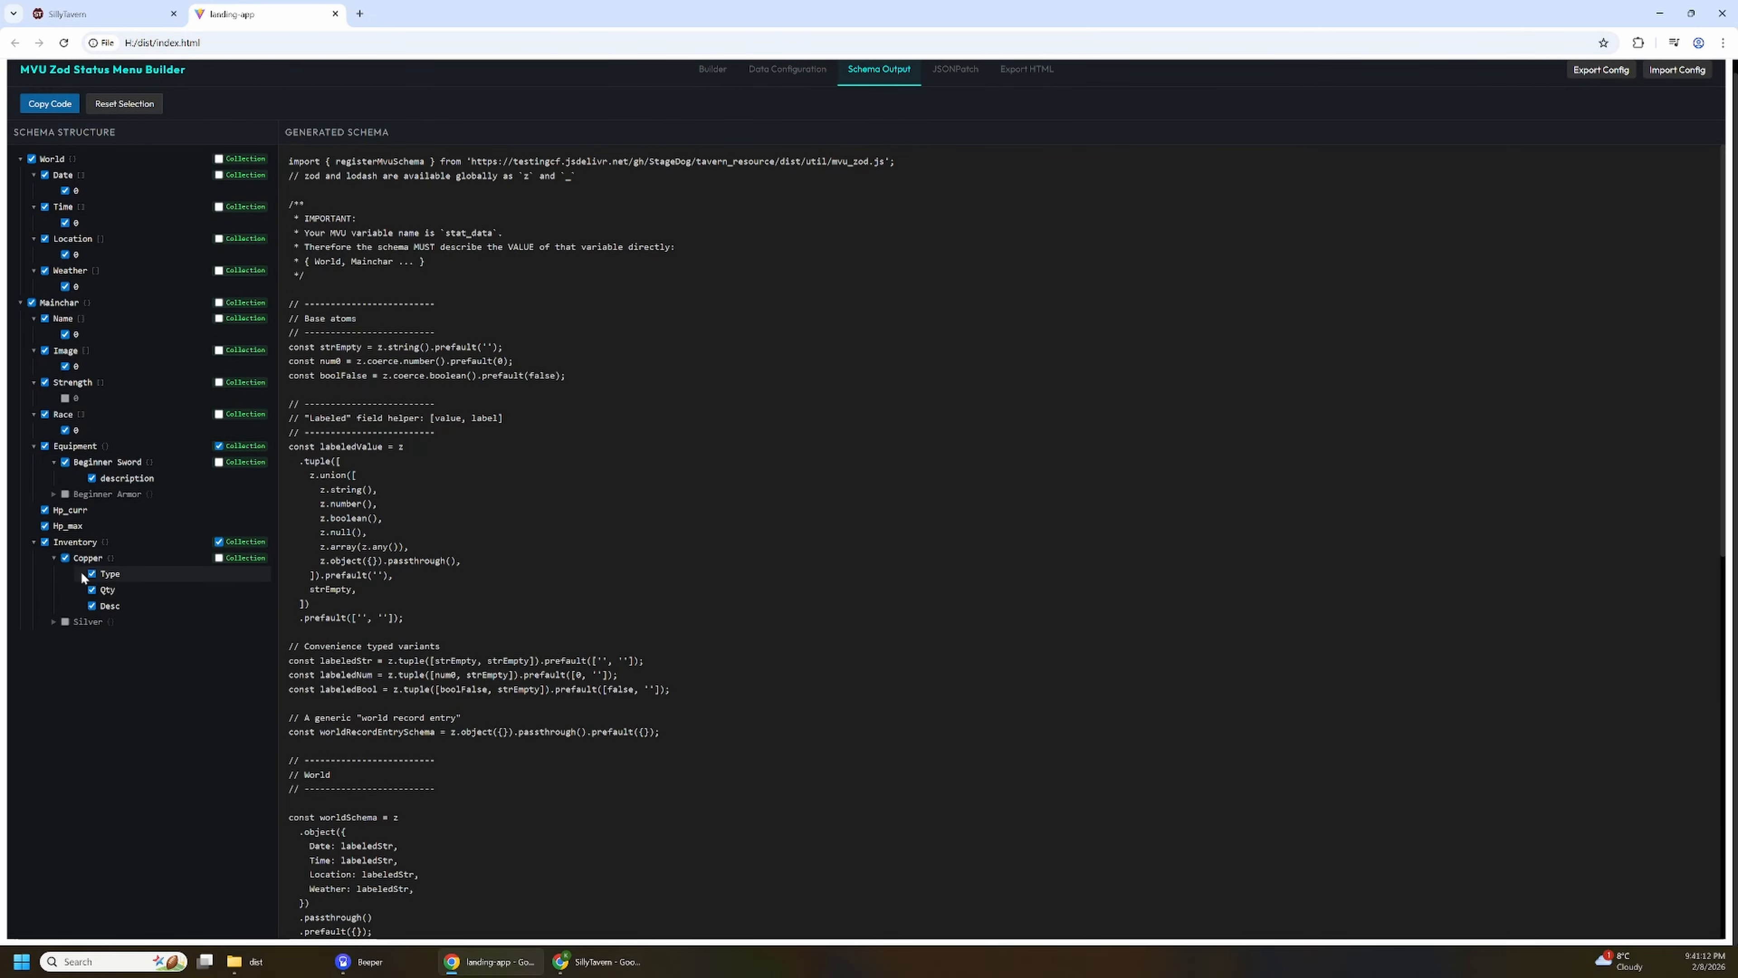
scroll(1005, 541, down, 5)
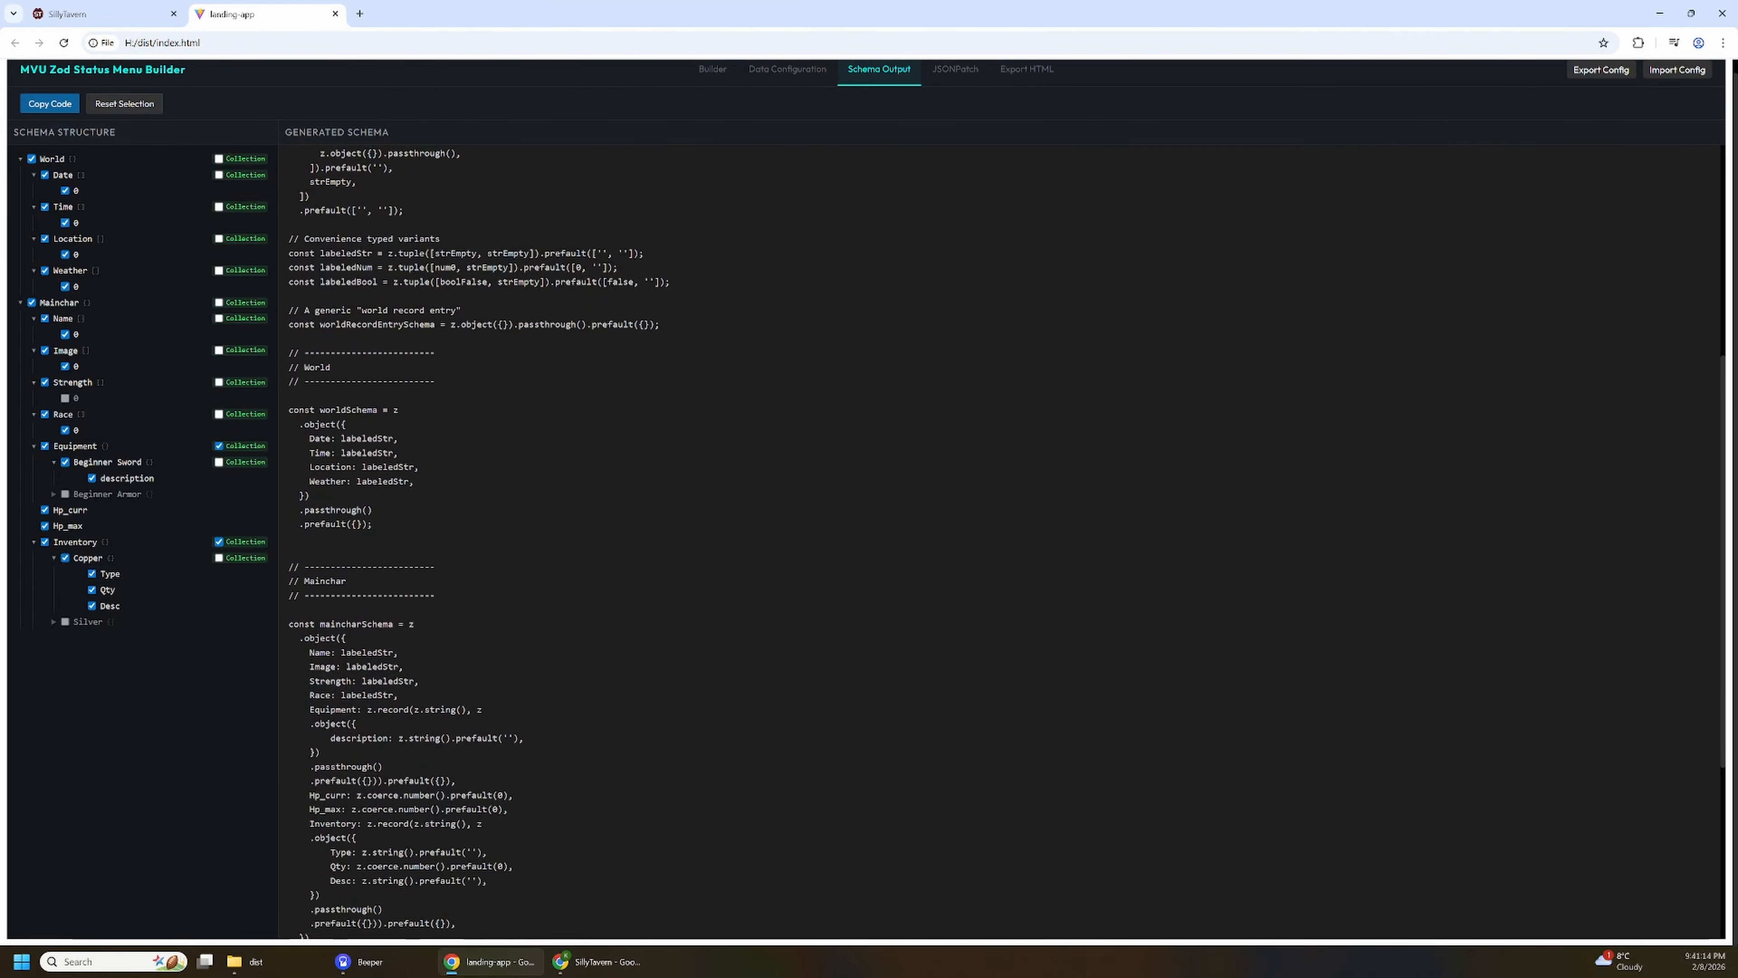
drag(299, 425, 373, 511)
scroll(373, 510, down, 4)
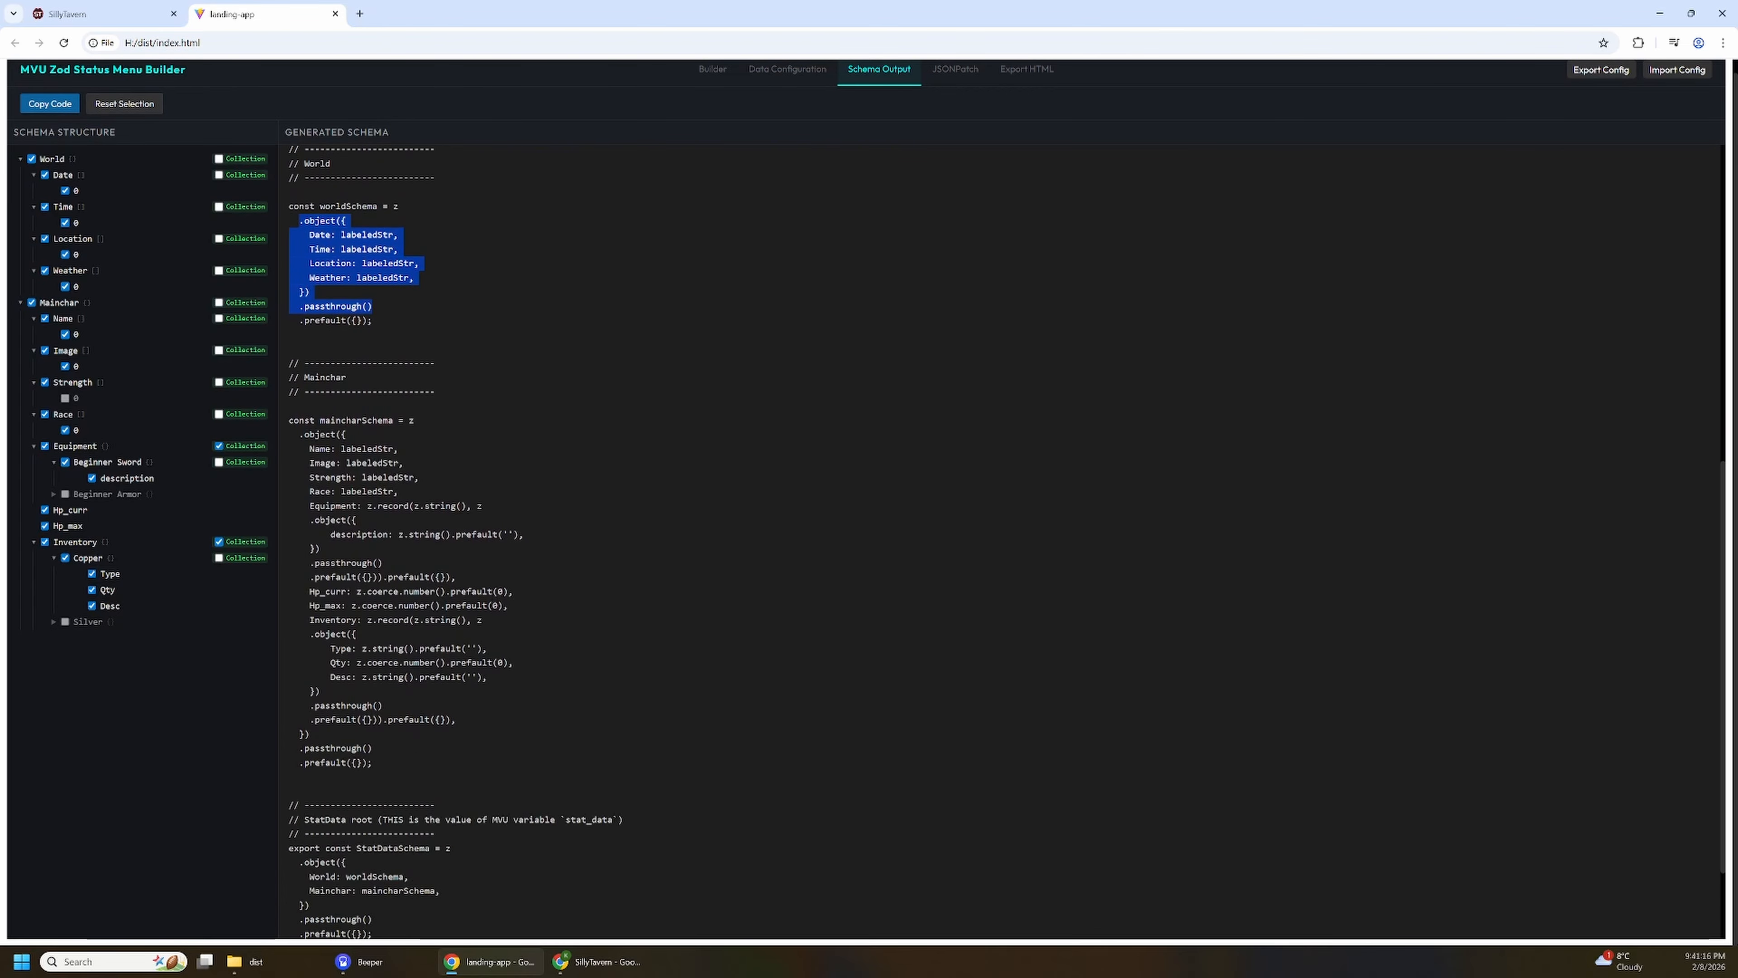
scroll(453, 541, down, 1)
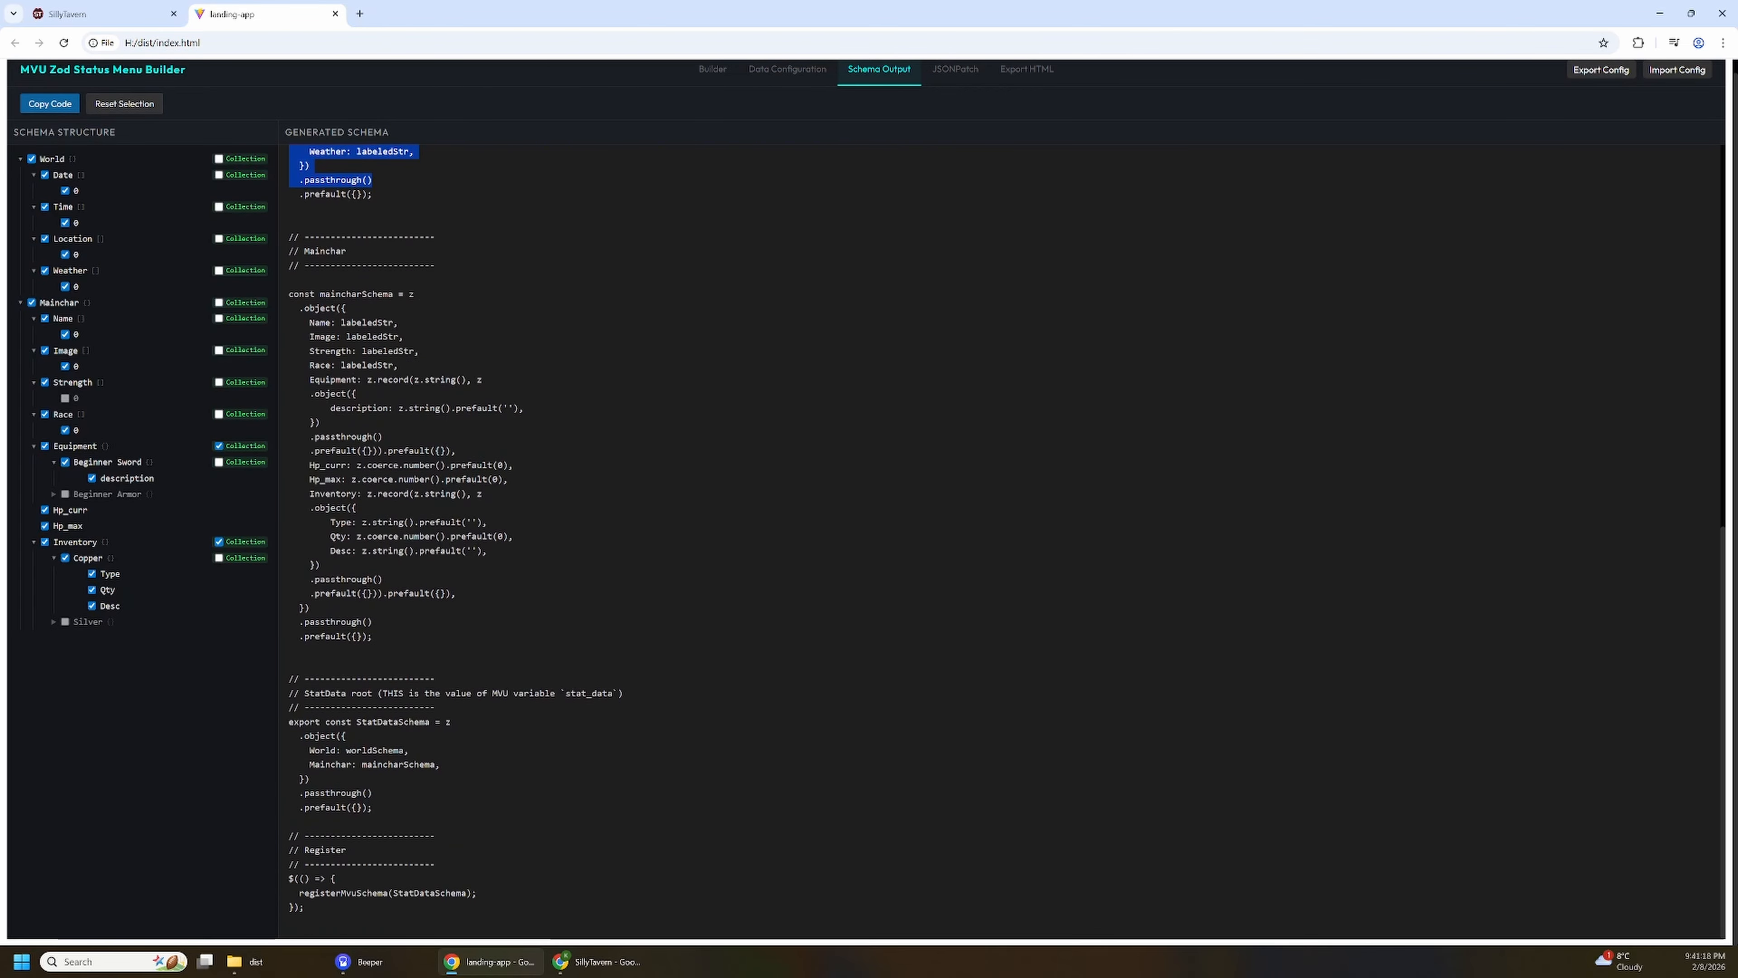
scroll(1007, 542, up, 2)
scroll(1007, 542, up, 1)
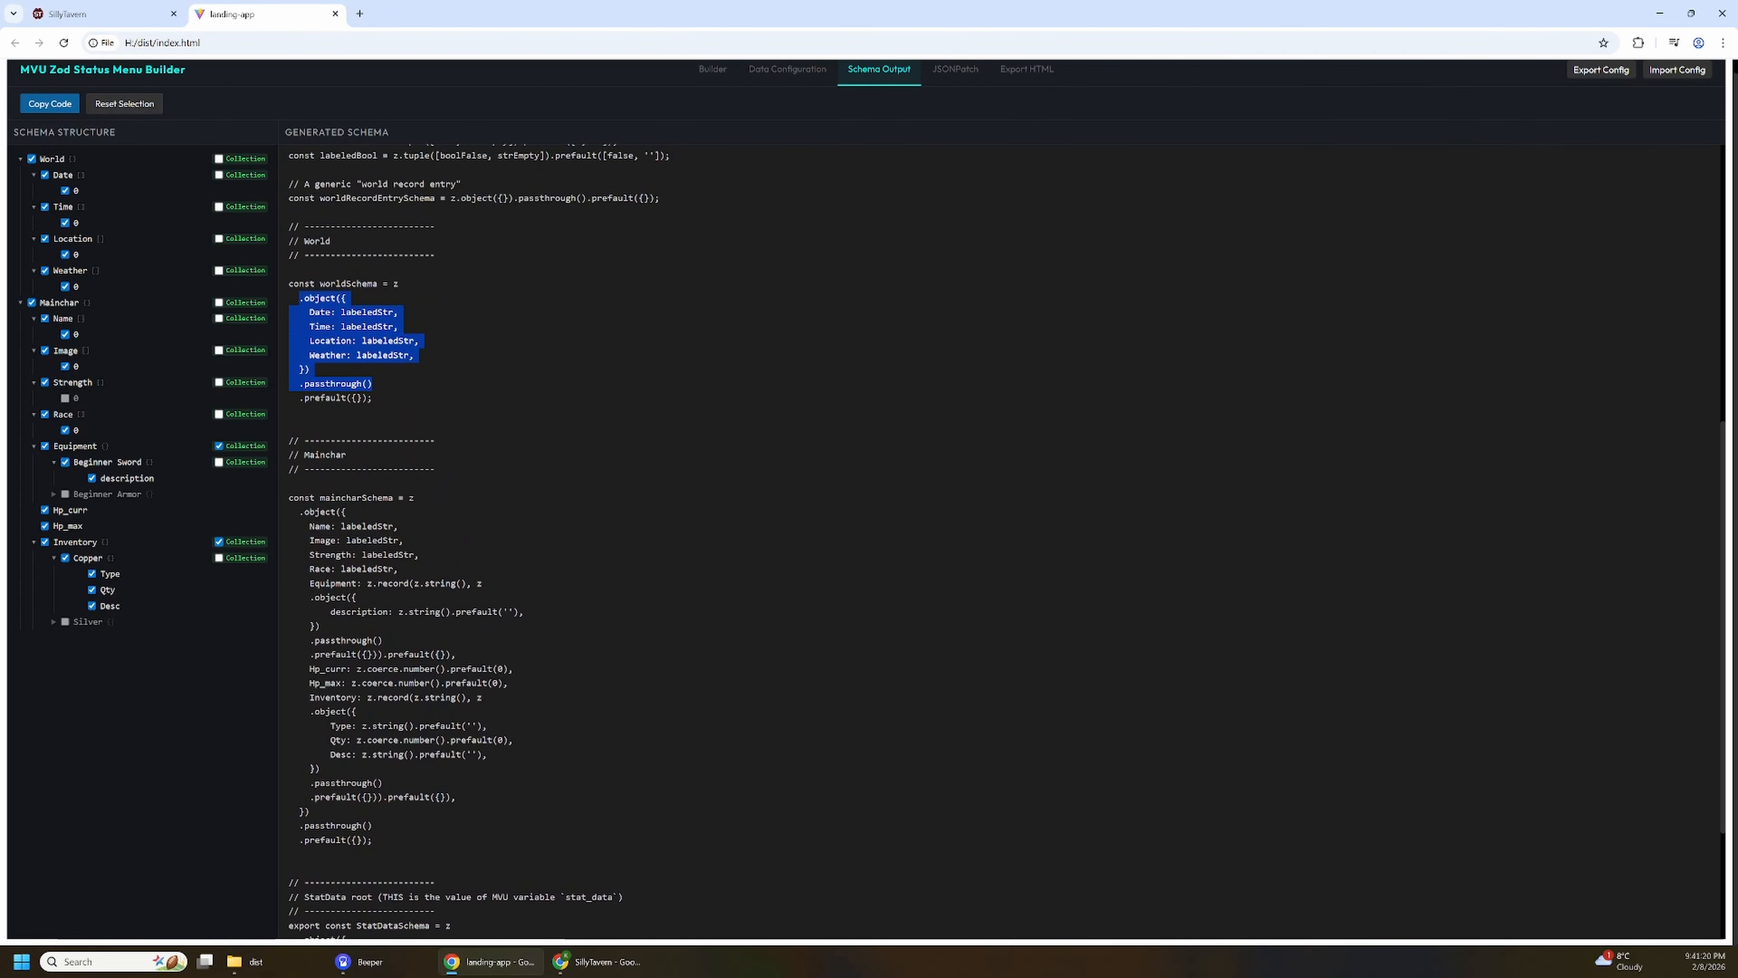
drag(331, 725, 486, 753)
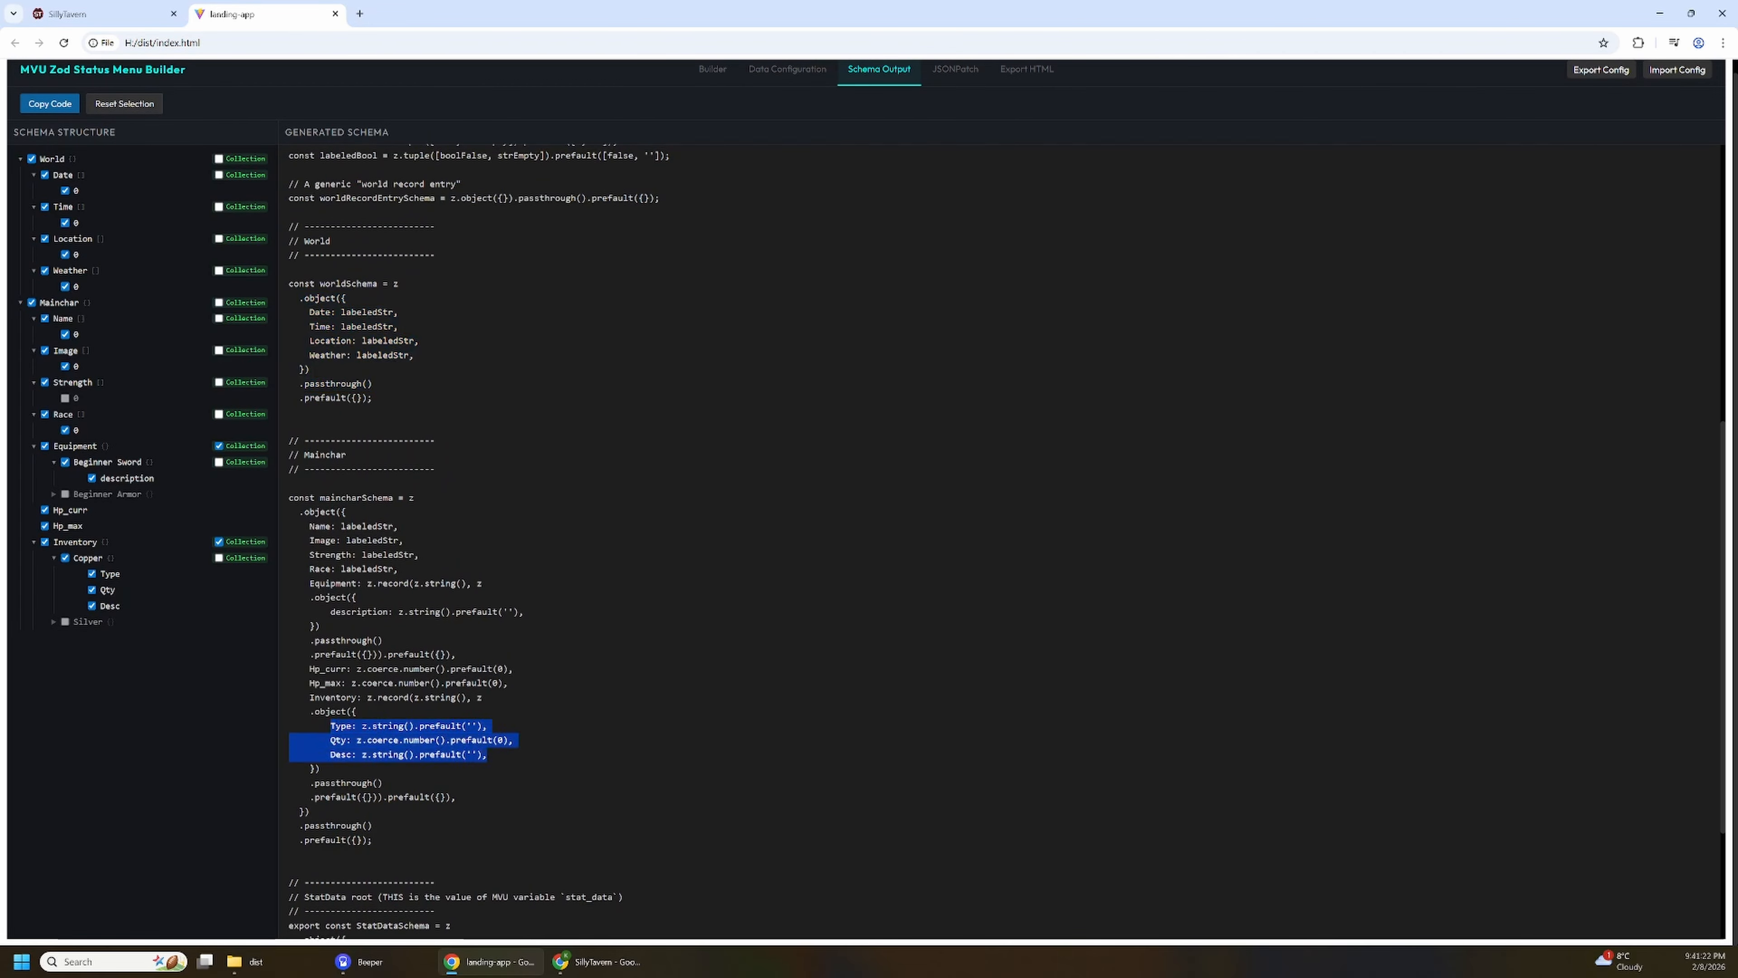
scroll(1006, 545, up, 5)
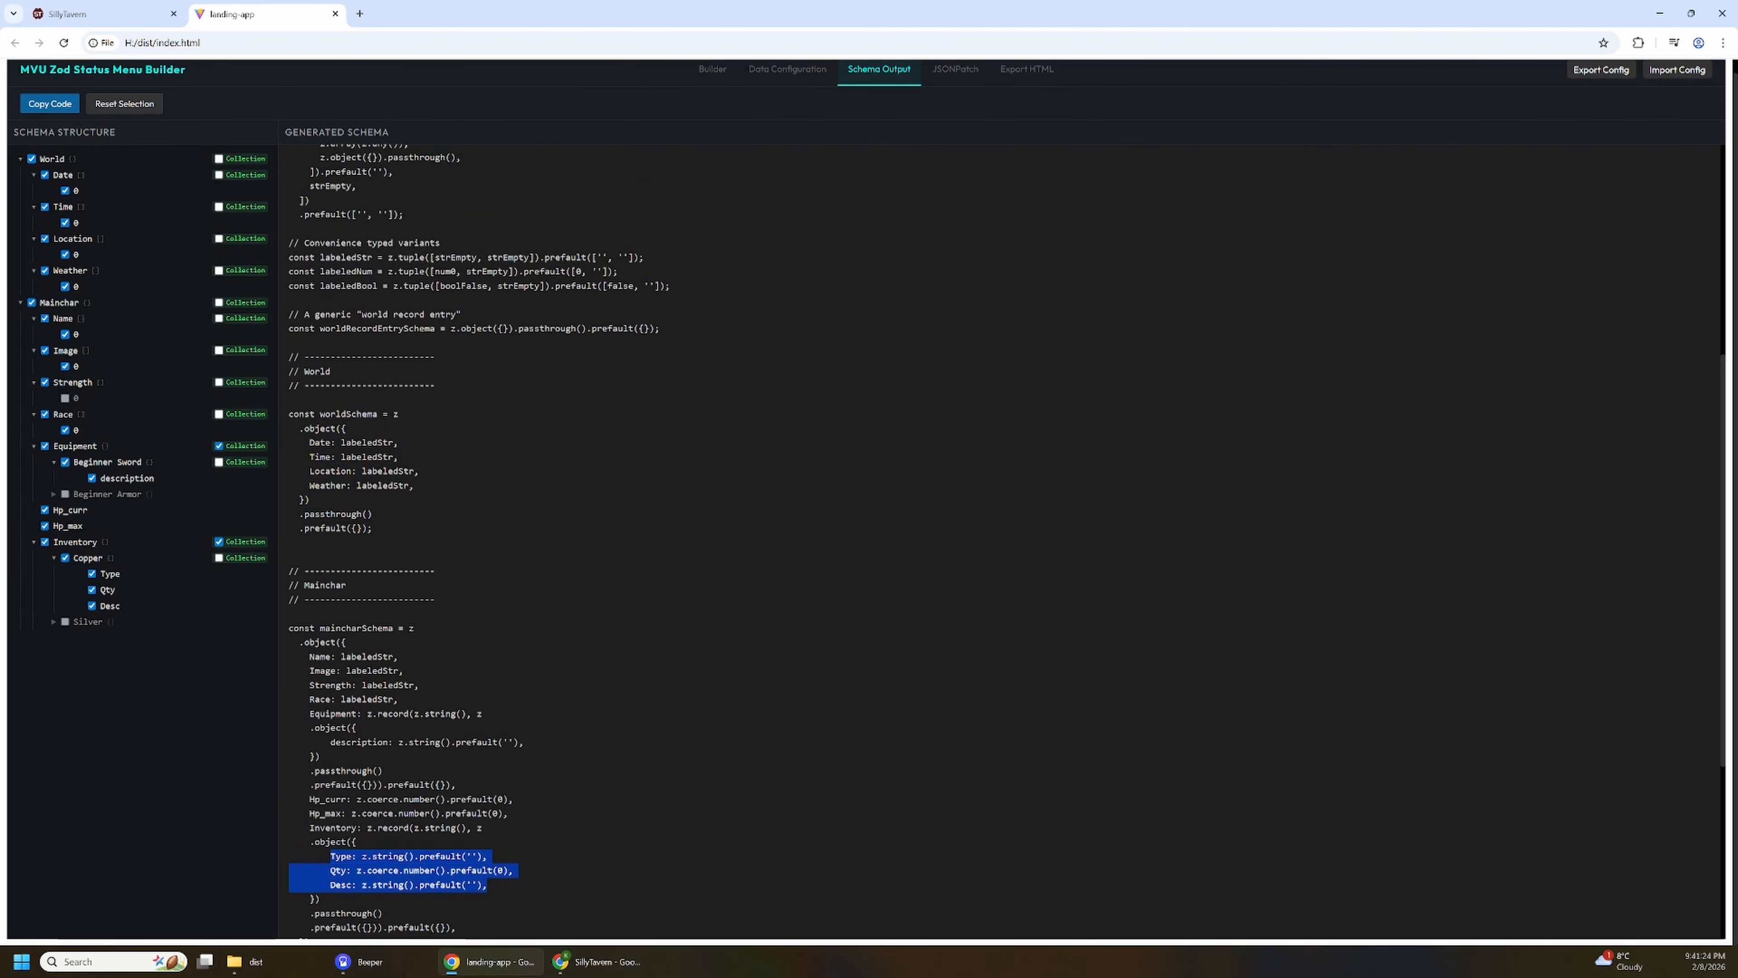
scroll(1007, 544, up, 3)
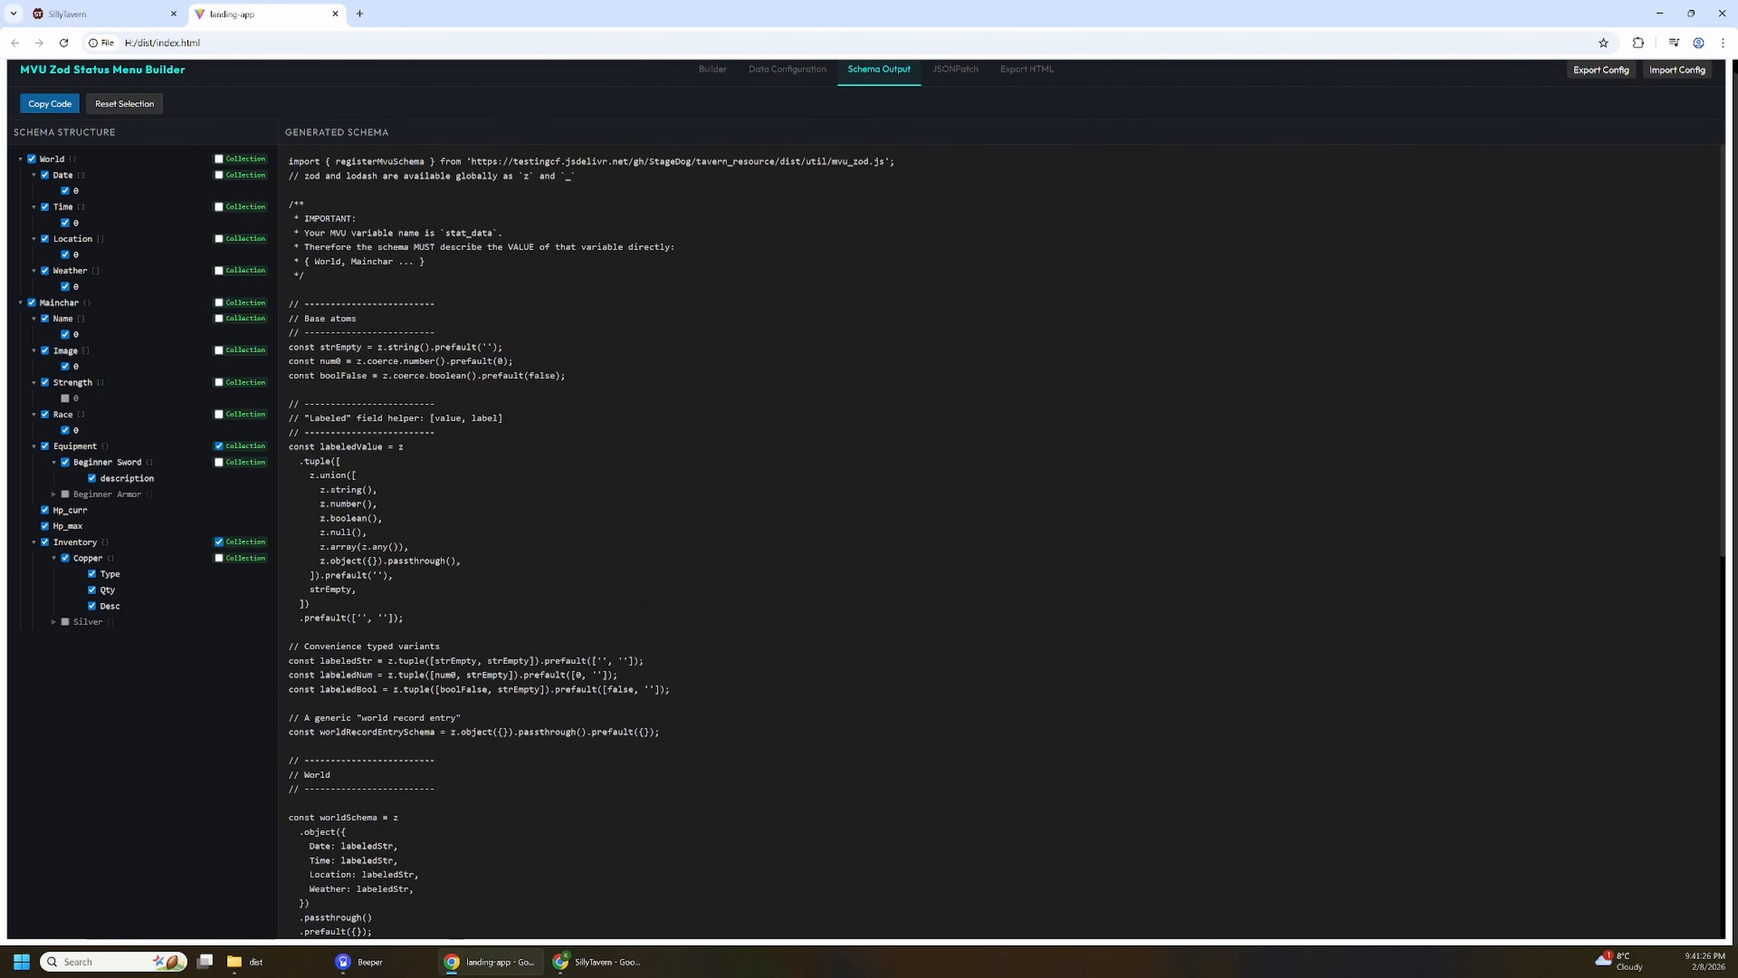
Step: Copy the entire generated schema and open the Scheme character script for editing in SillyTavern's Tavern Helper extension
key(ctrl+a)
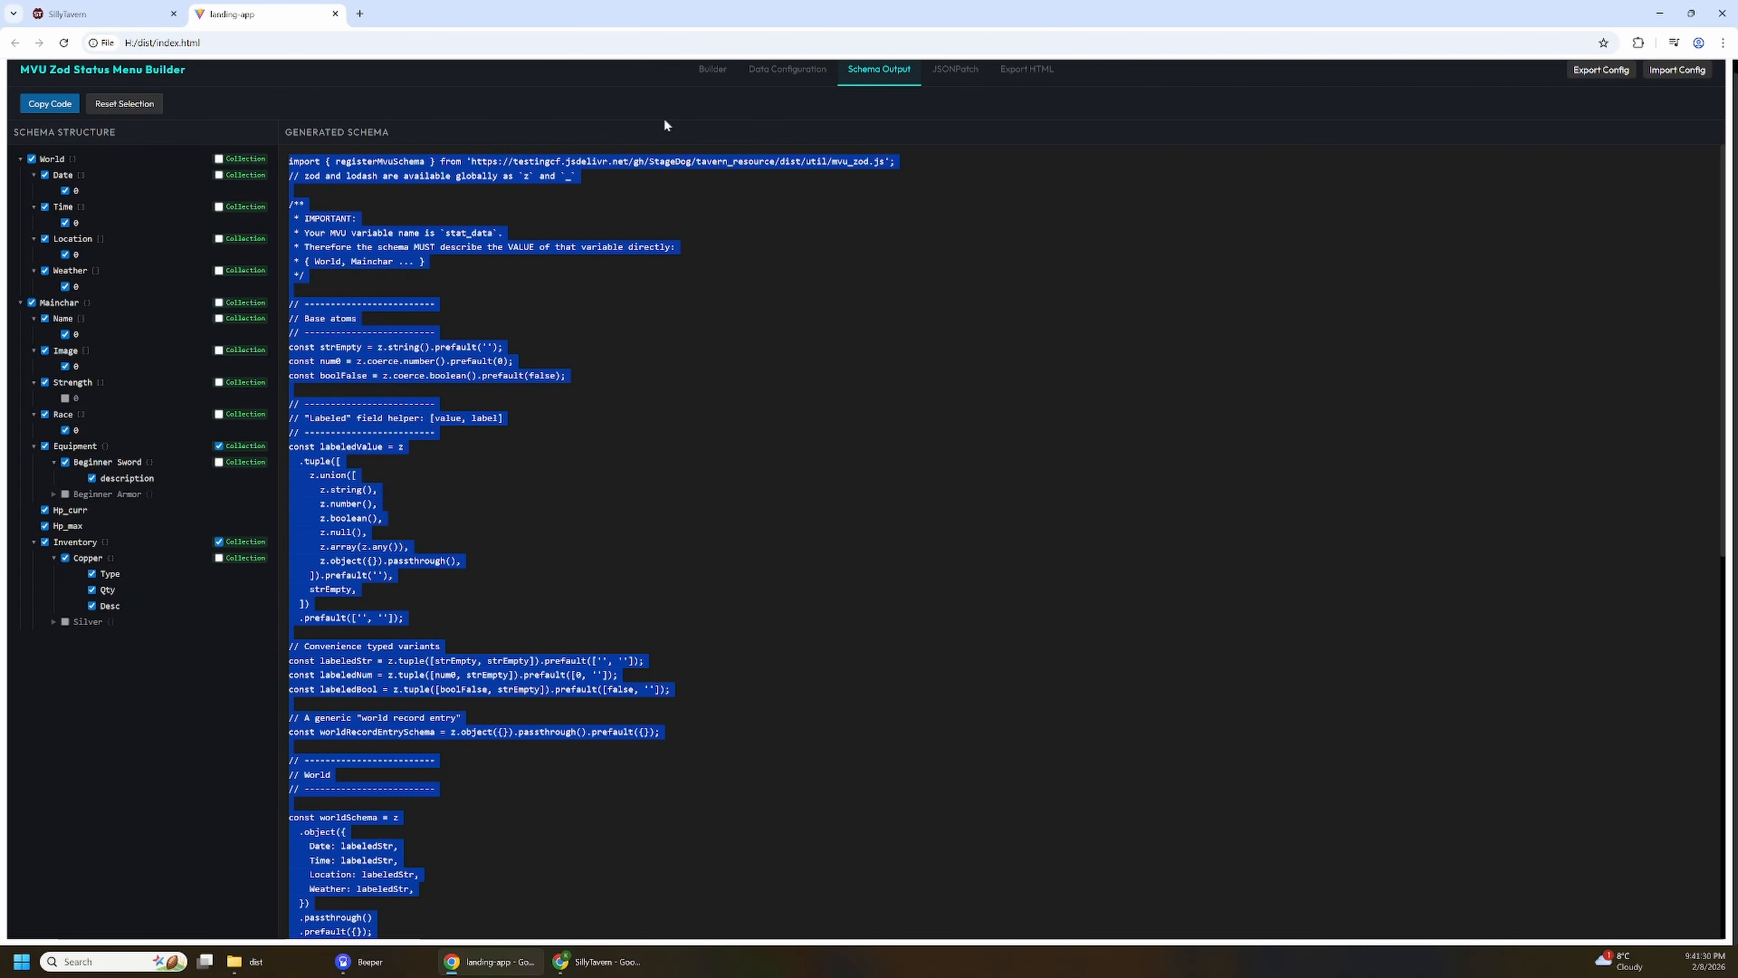
click(77, 10)
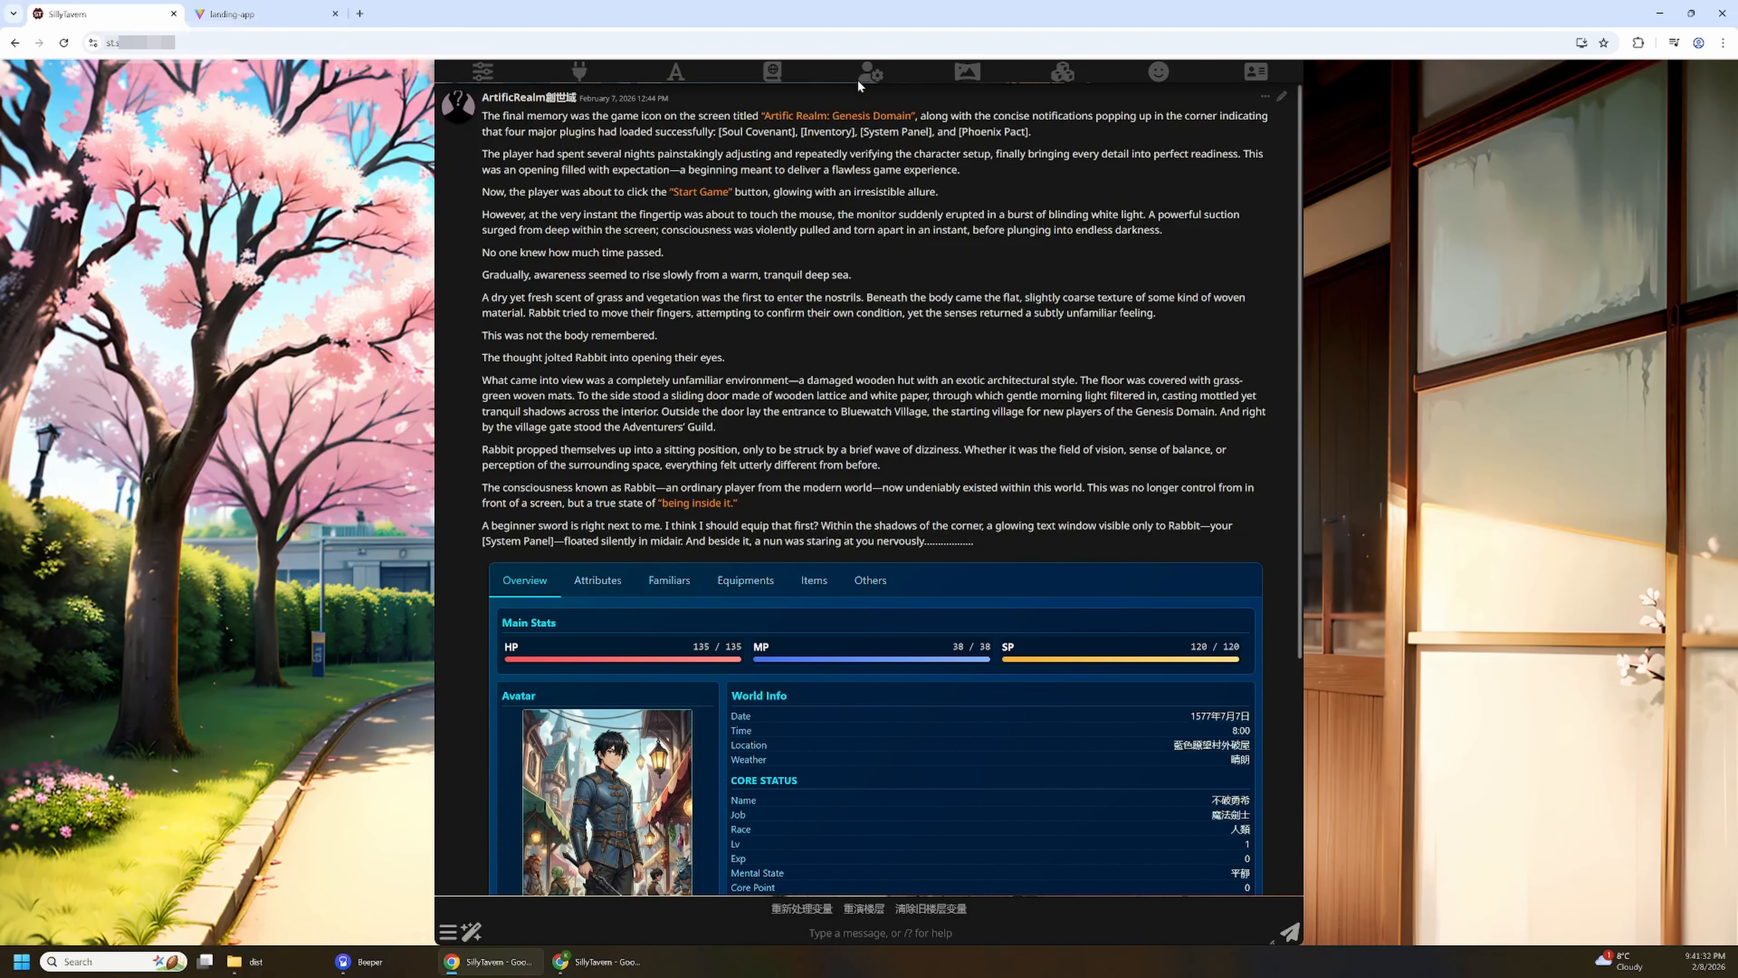
click(1063, 71)
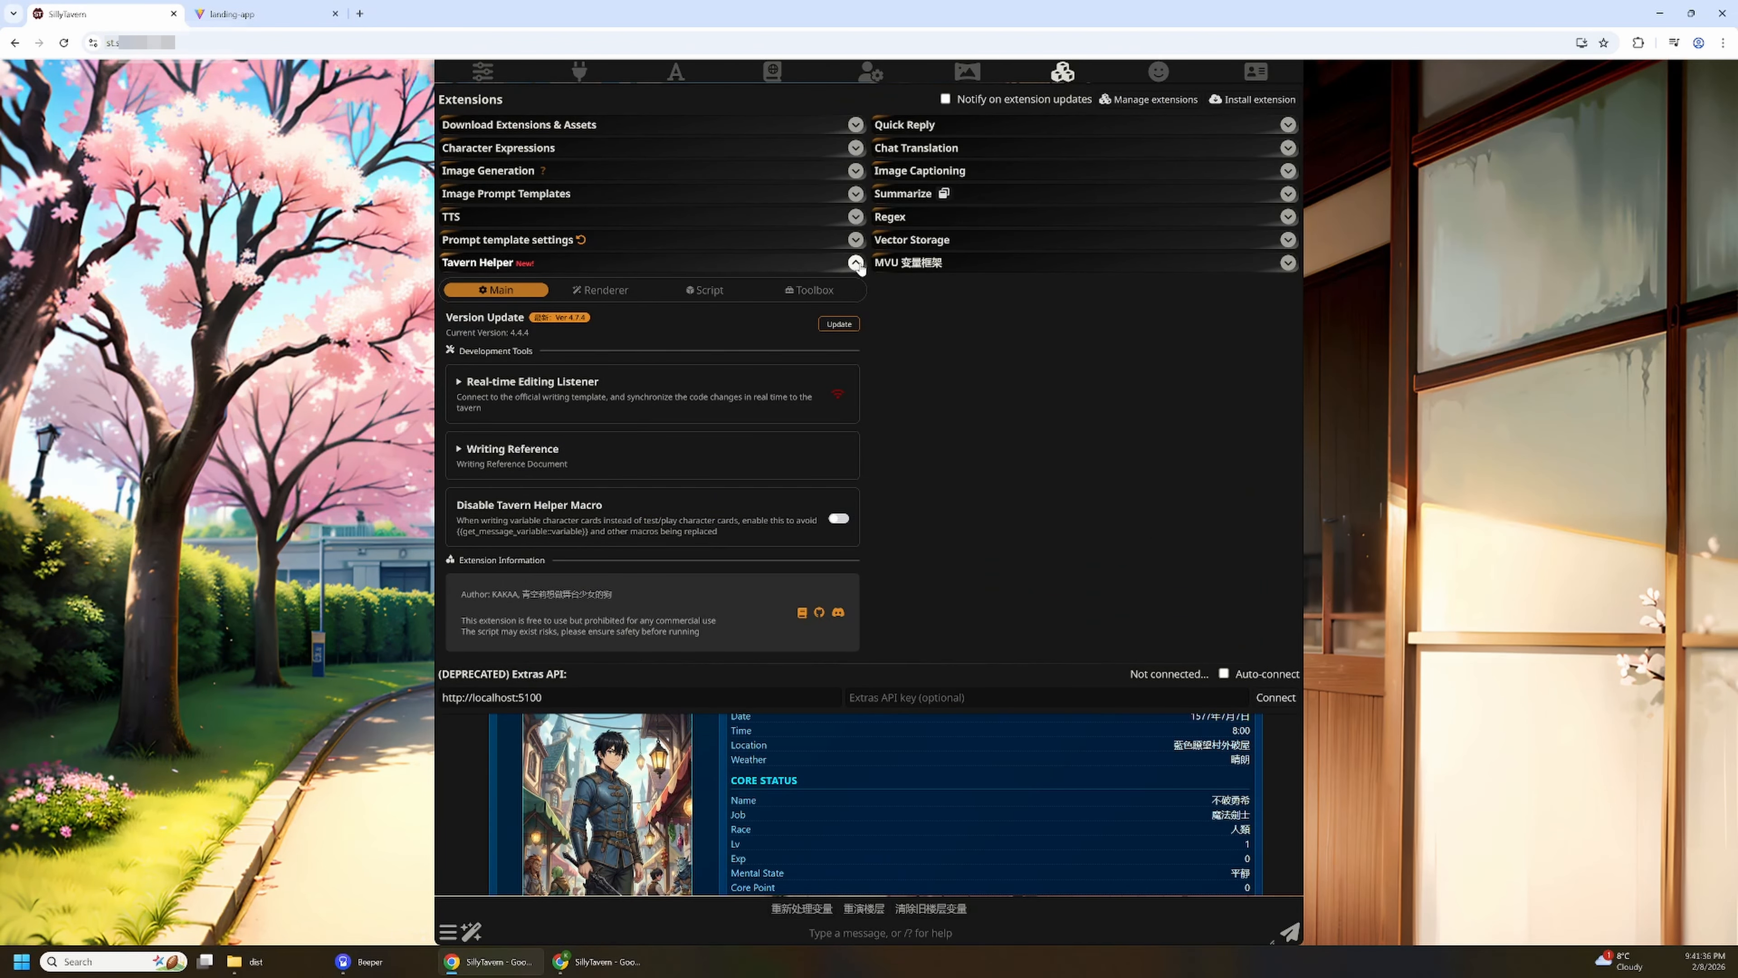
click(704, 289)
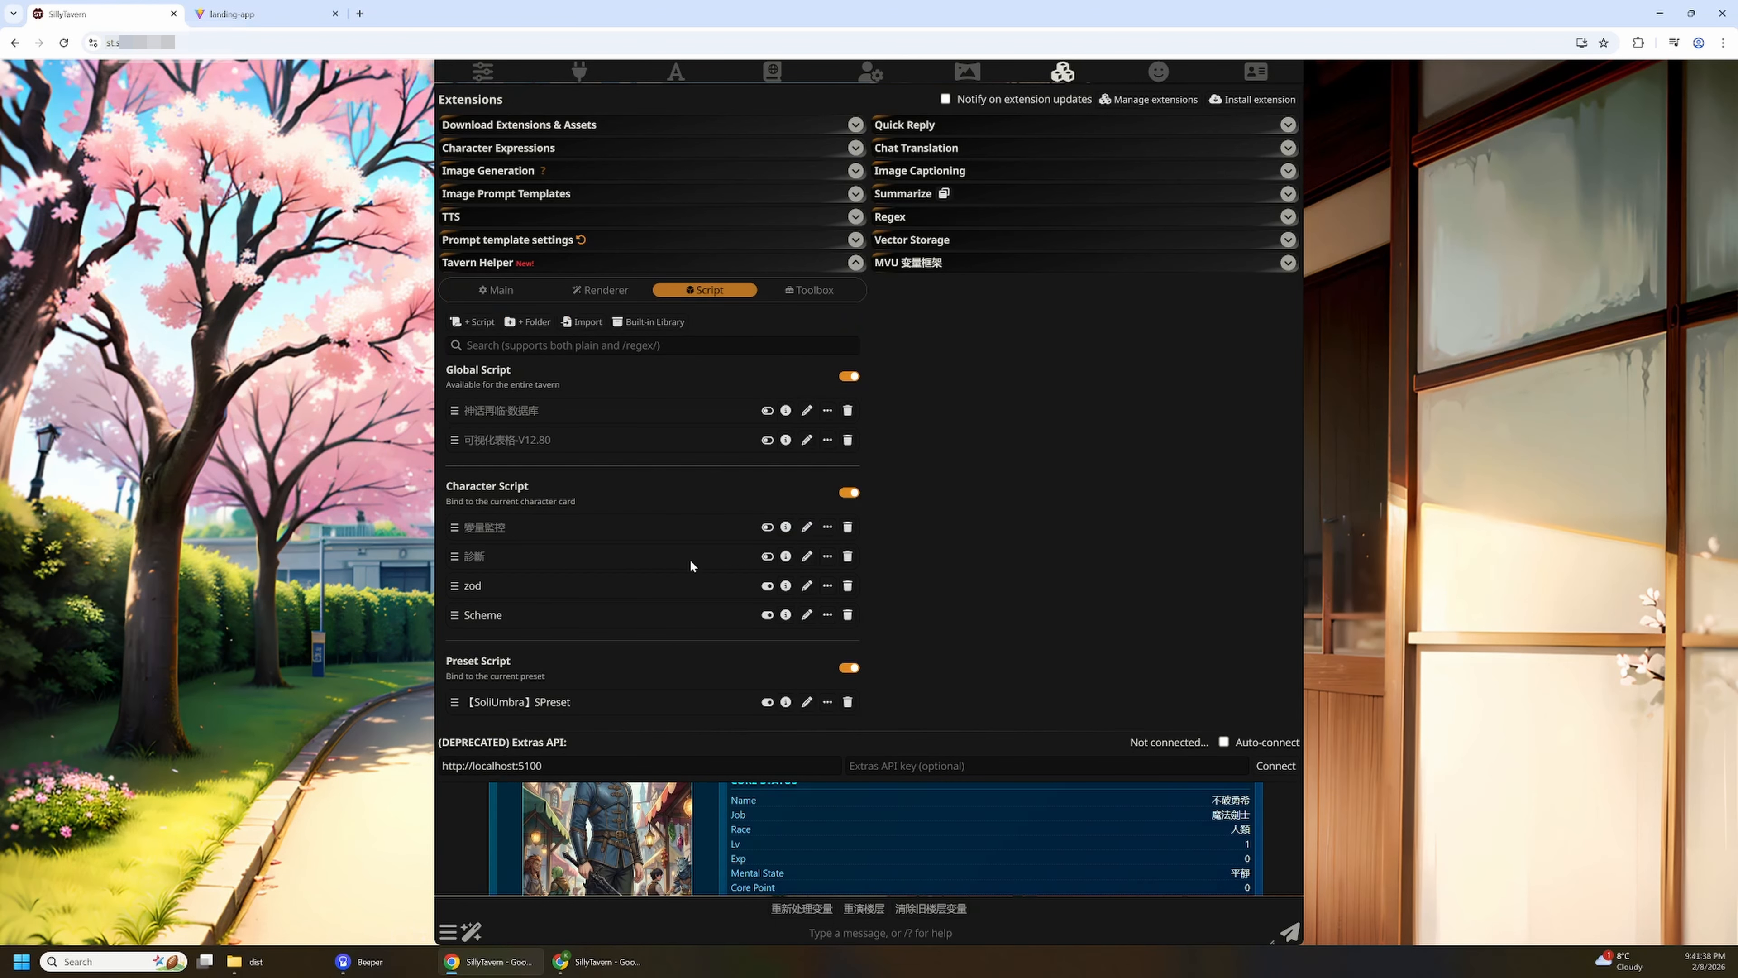
click(806, 614)
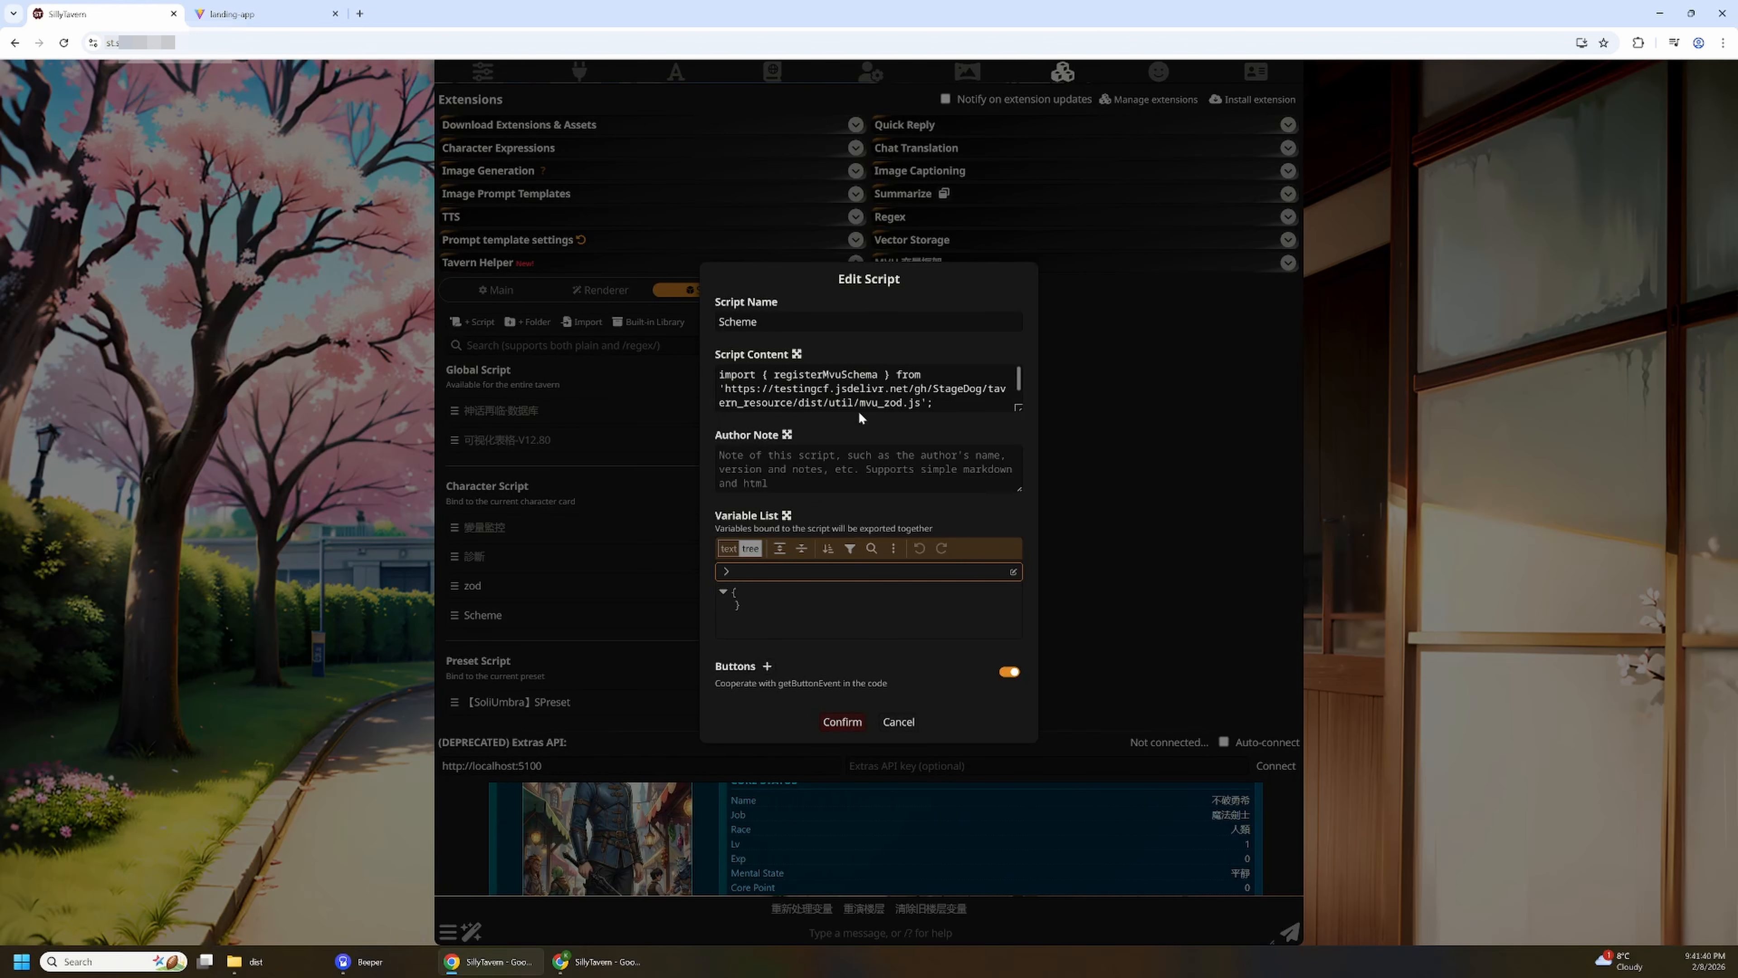
Step: Replace the whole content of the Scheme script with the copied schema code and save the script
click(859, 388)
key(ctrl+a)
key(ctrl+v)
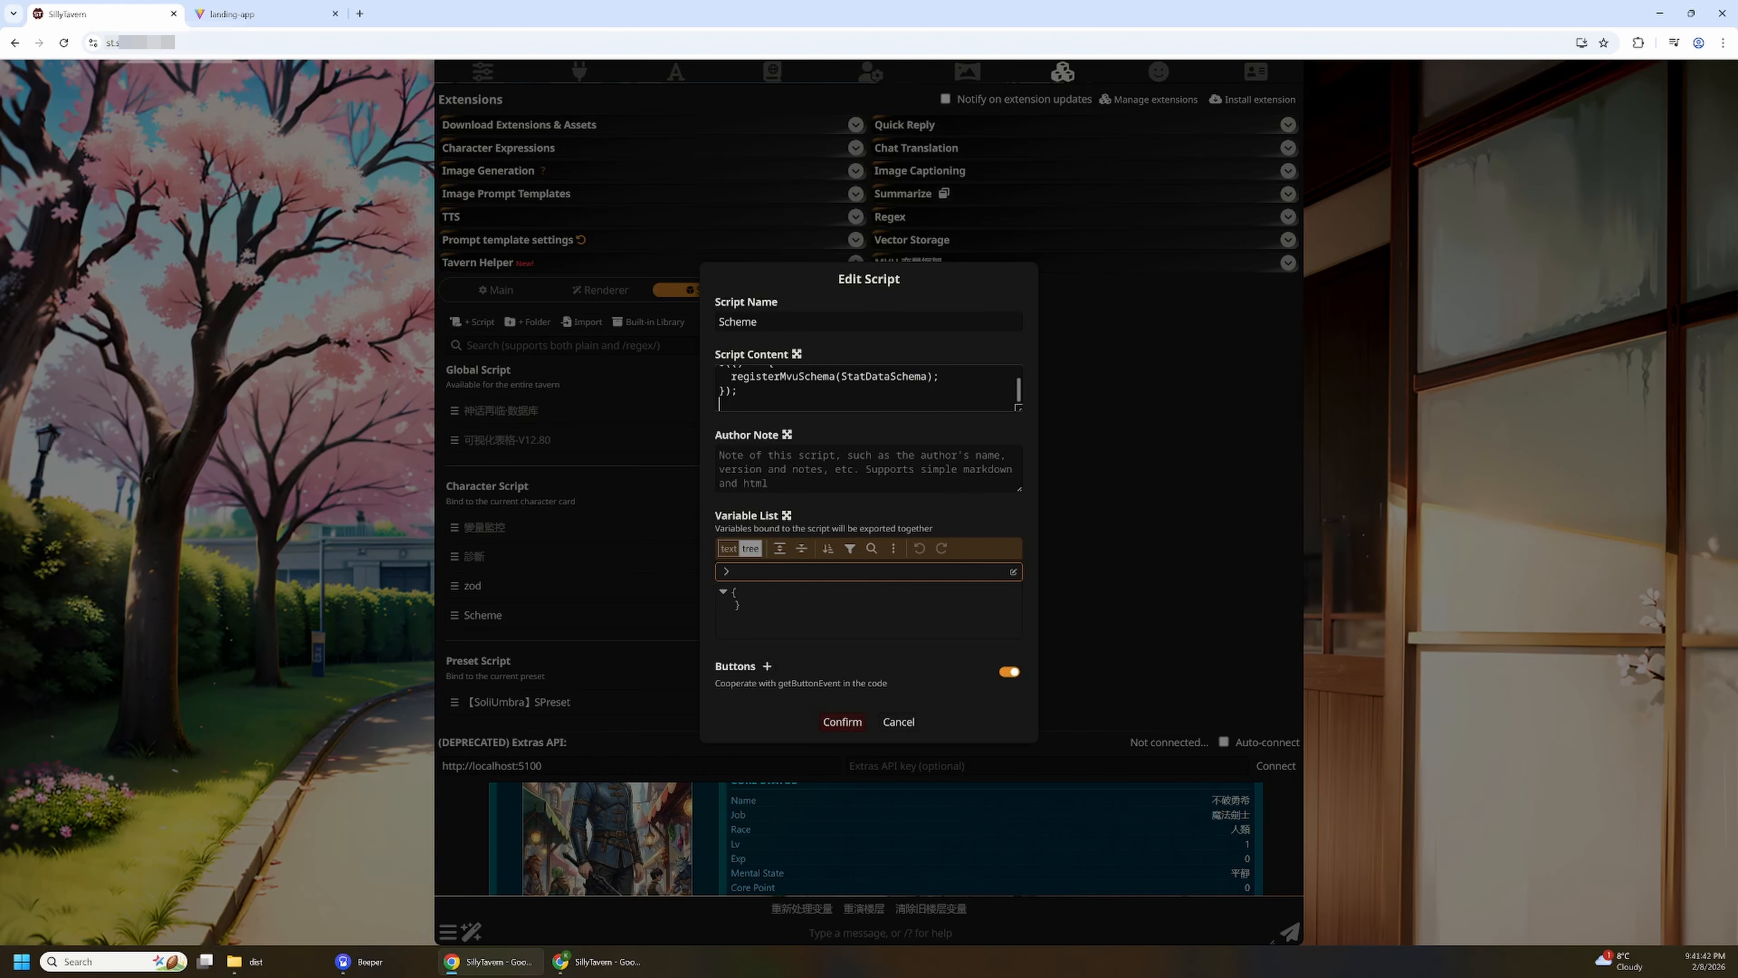
click(841, 721)
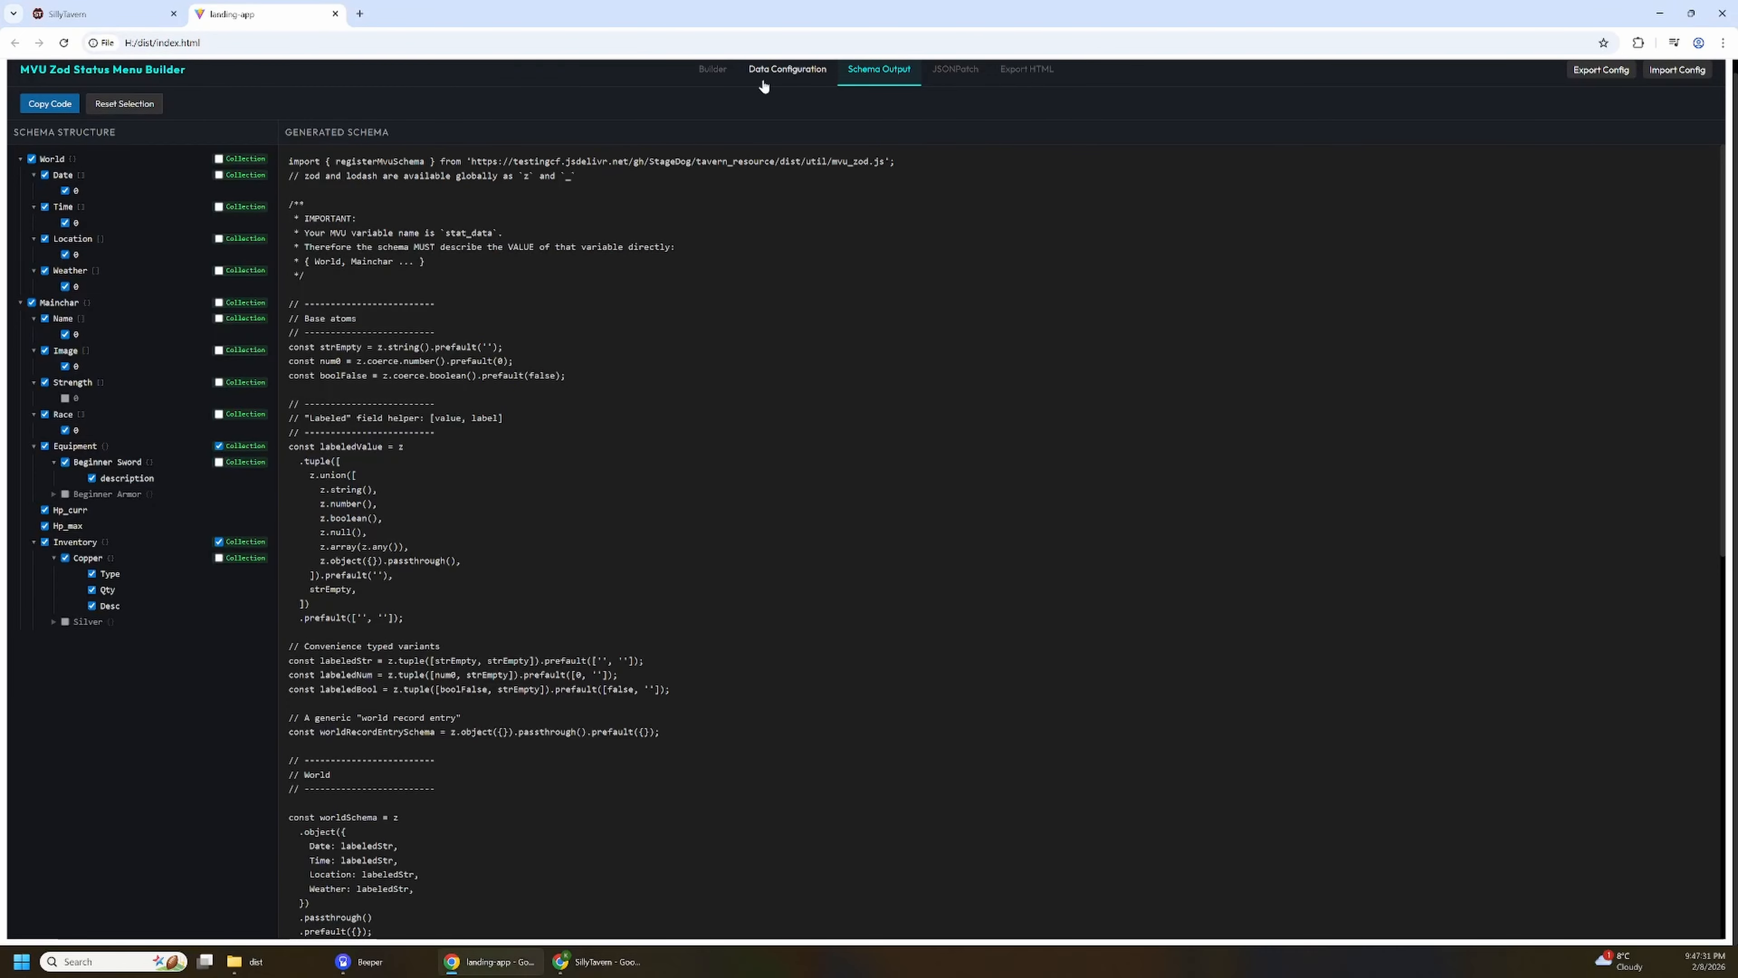
Step: Return to the Status Menu Builder, generate JSONPatch examples for Inventory with Copper's Type, Qty and Desc, and copy the complete output
click(951, 71)
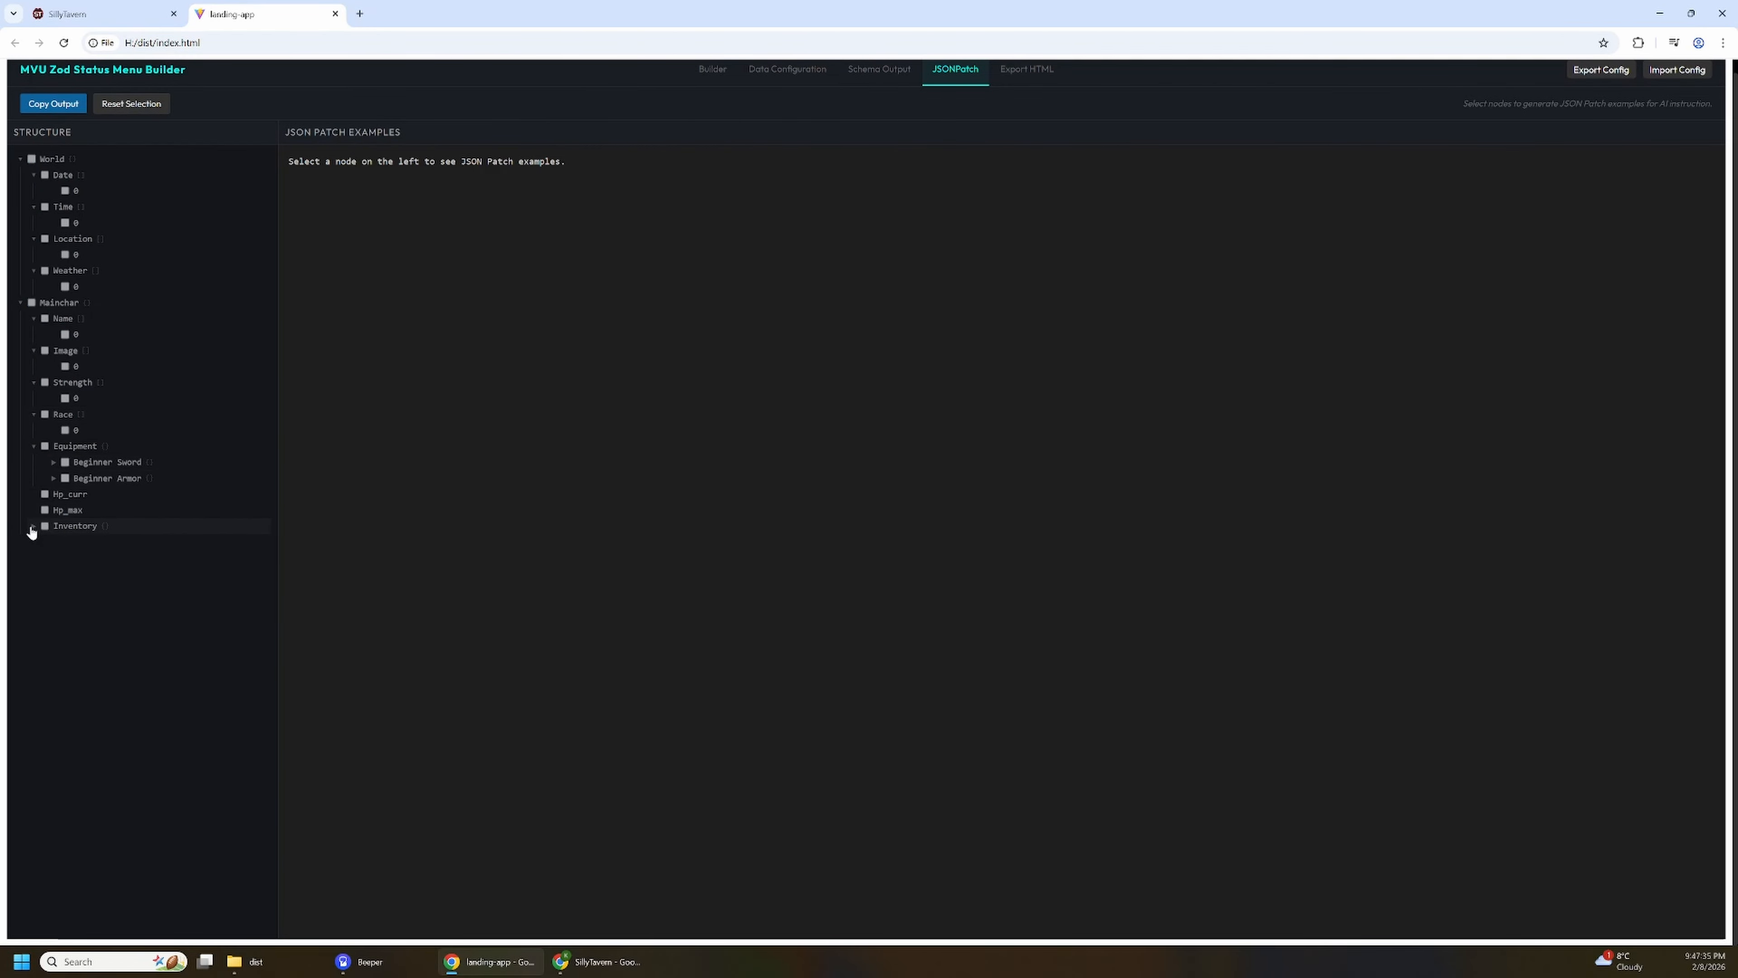
click(32, 527)
click(52, 543)
click(45, 526)
click(65, 542)
click(92, 558)
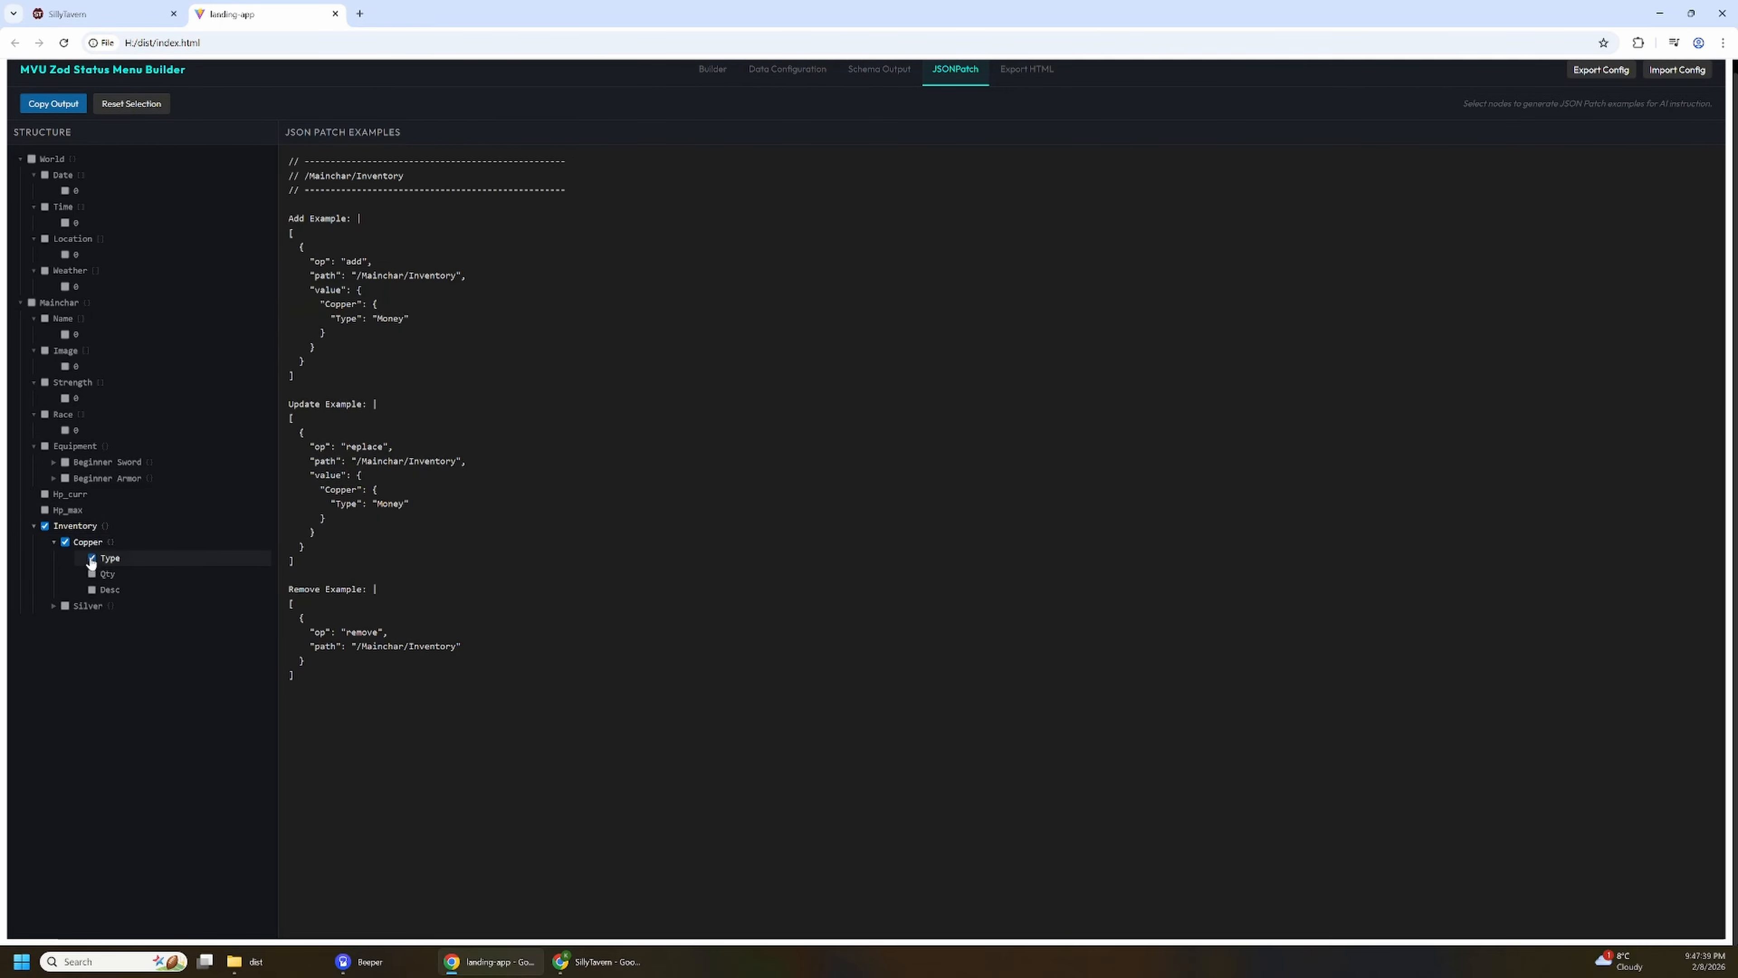
click(92, 574)
click(91, 590)
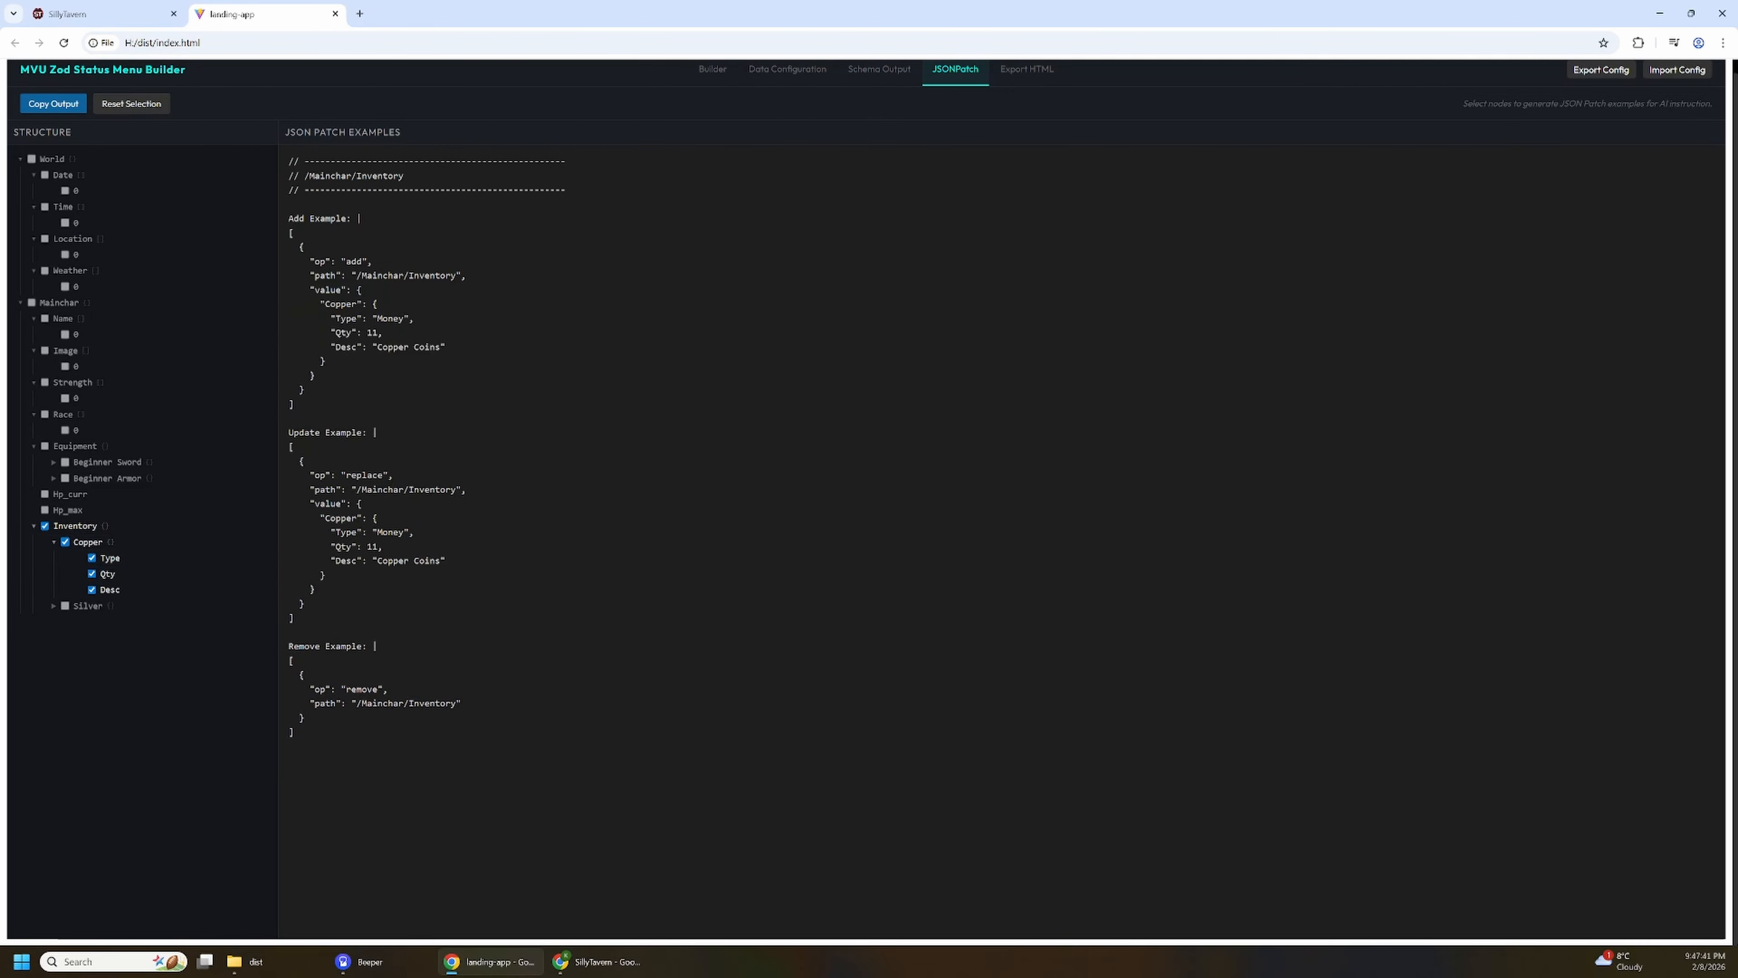
drag(288, 161, 294, 732)
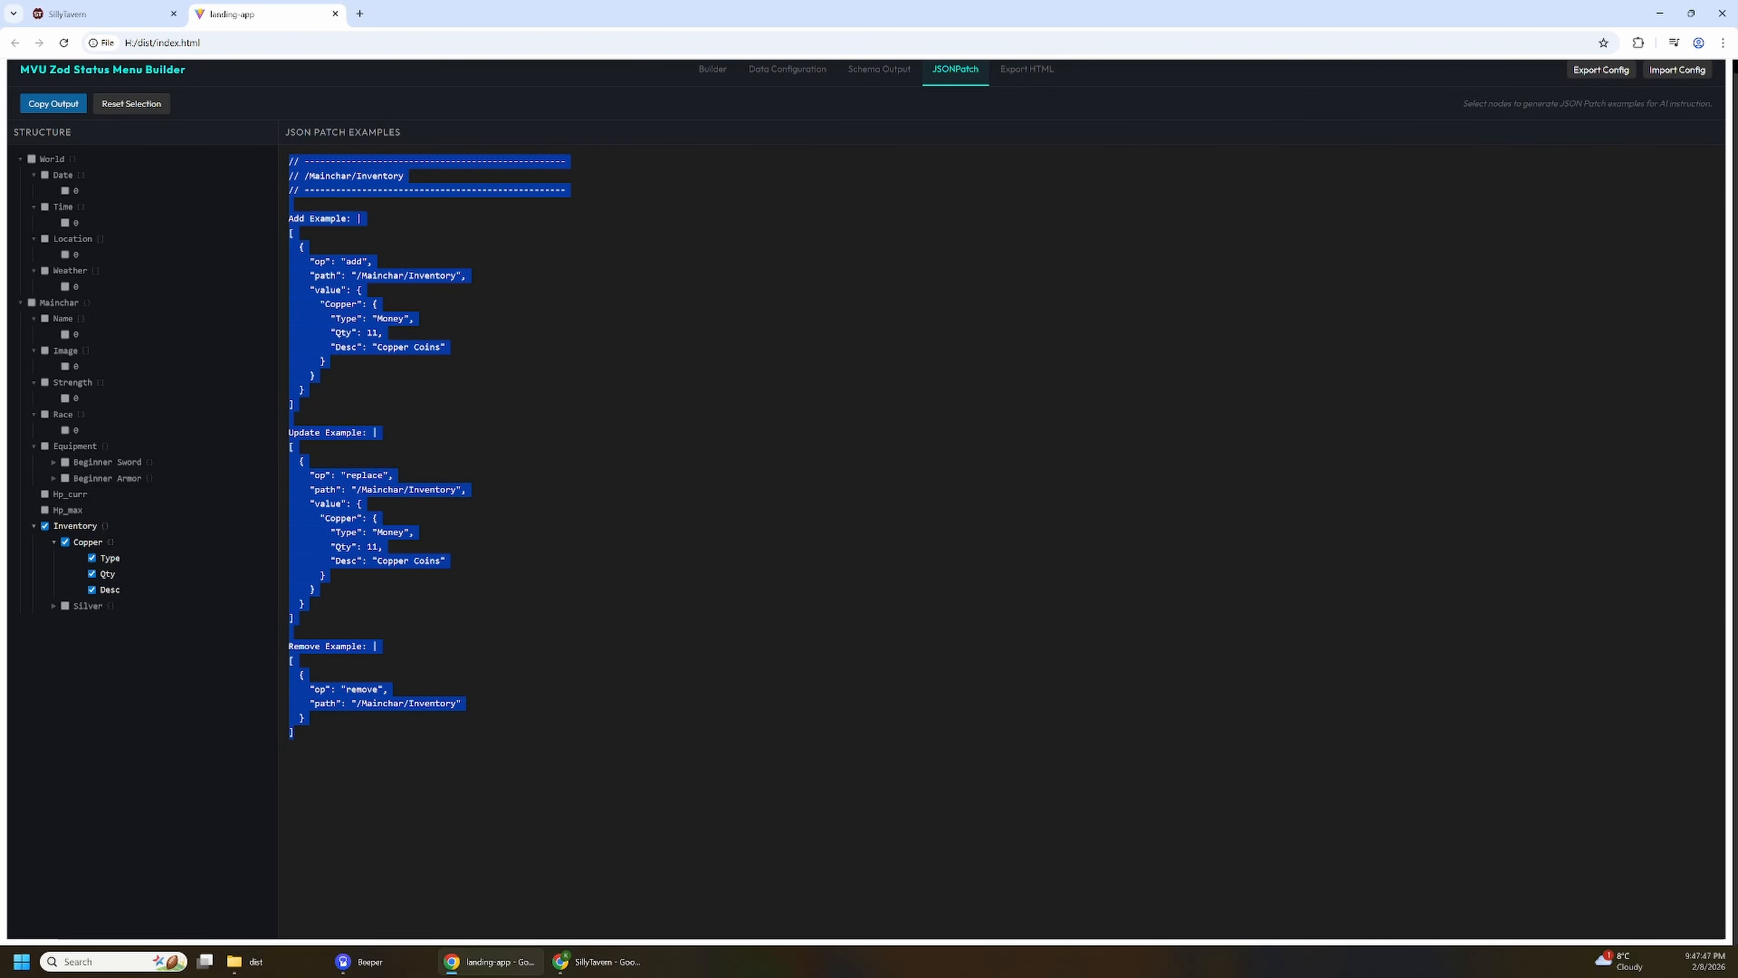
Step: Switch to SillyTavern and paste the copied JSONPatch examples into the [COT_Guide]_Variable_update_rules lorebook entry, directly above the World & Time section
click(77, 17)
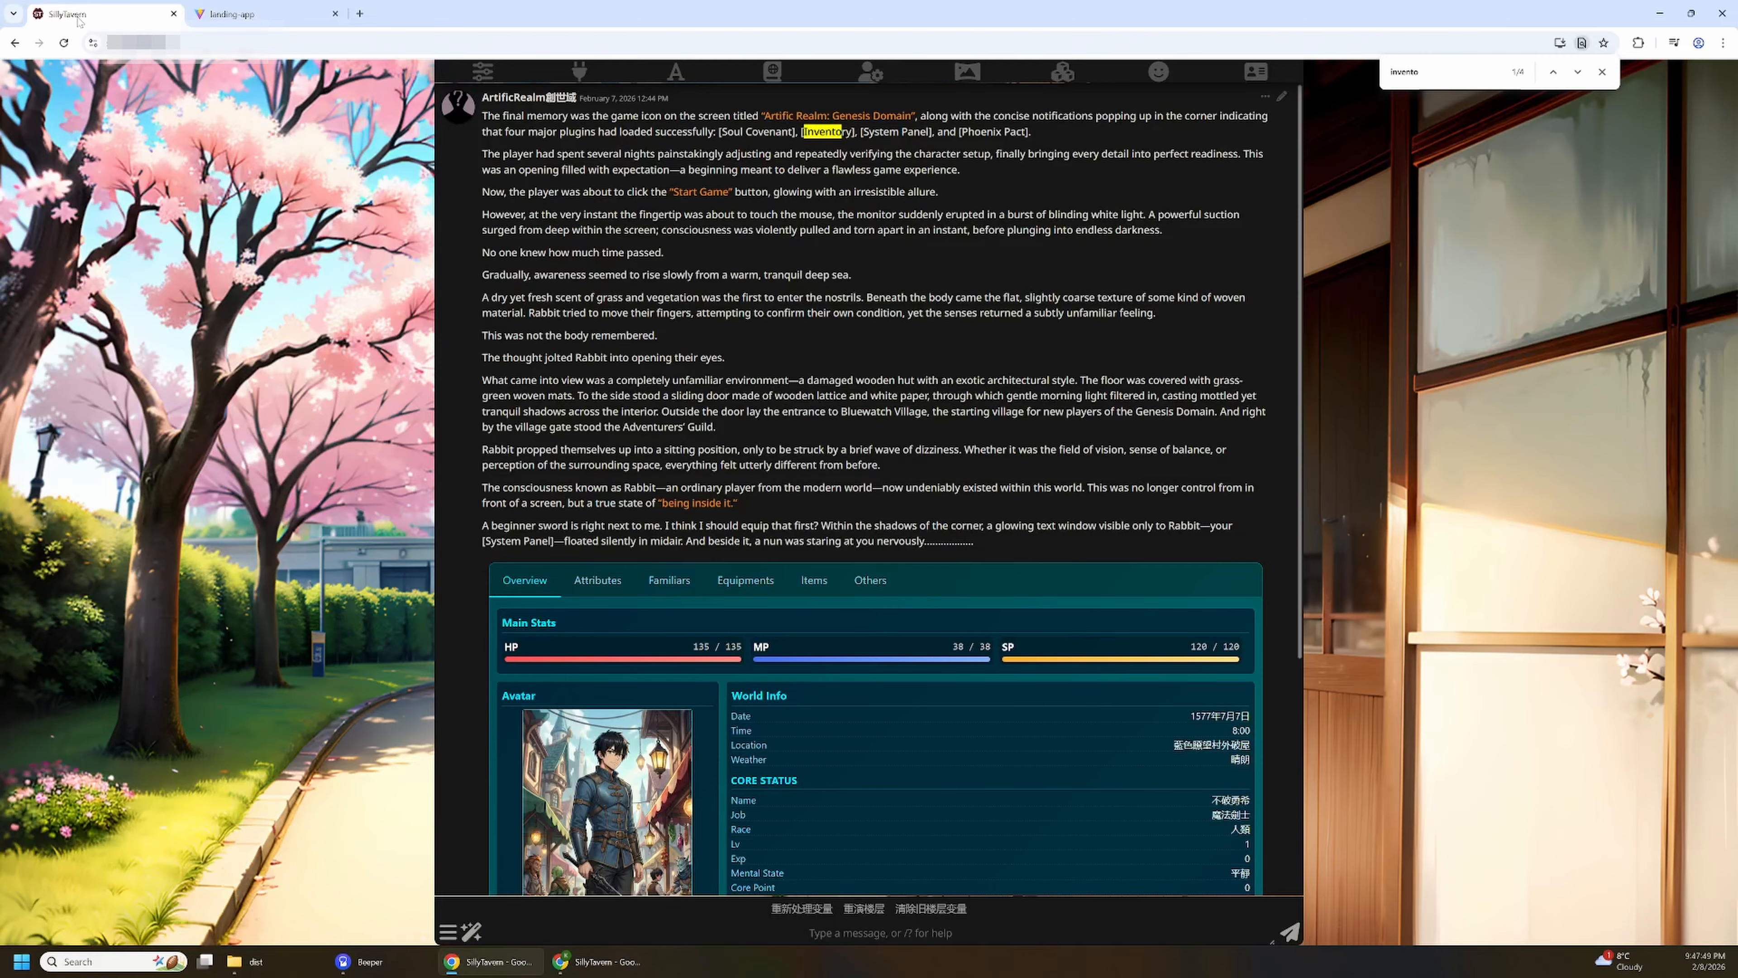
click(772, 71)
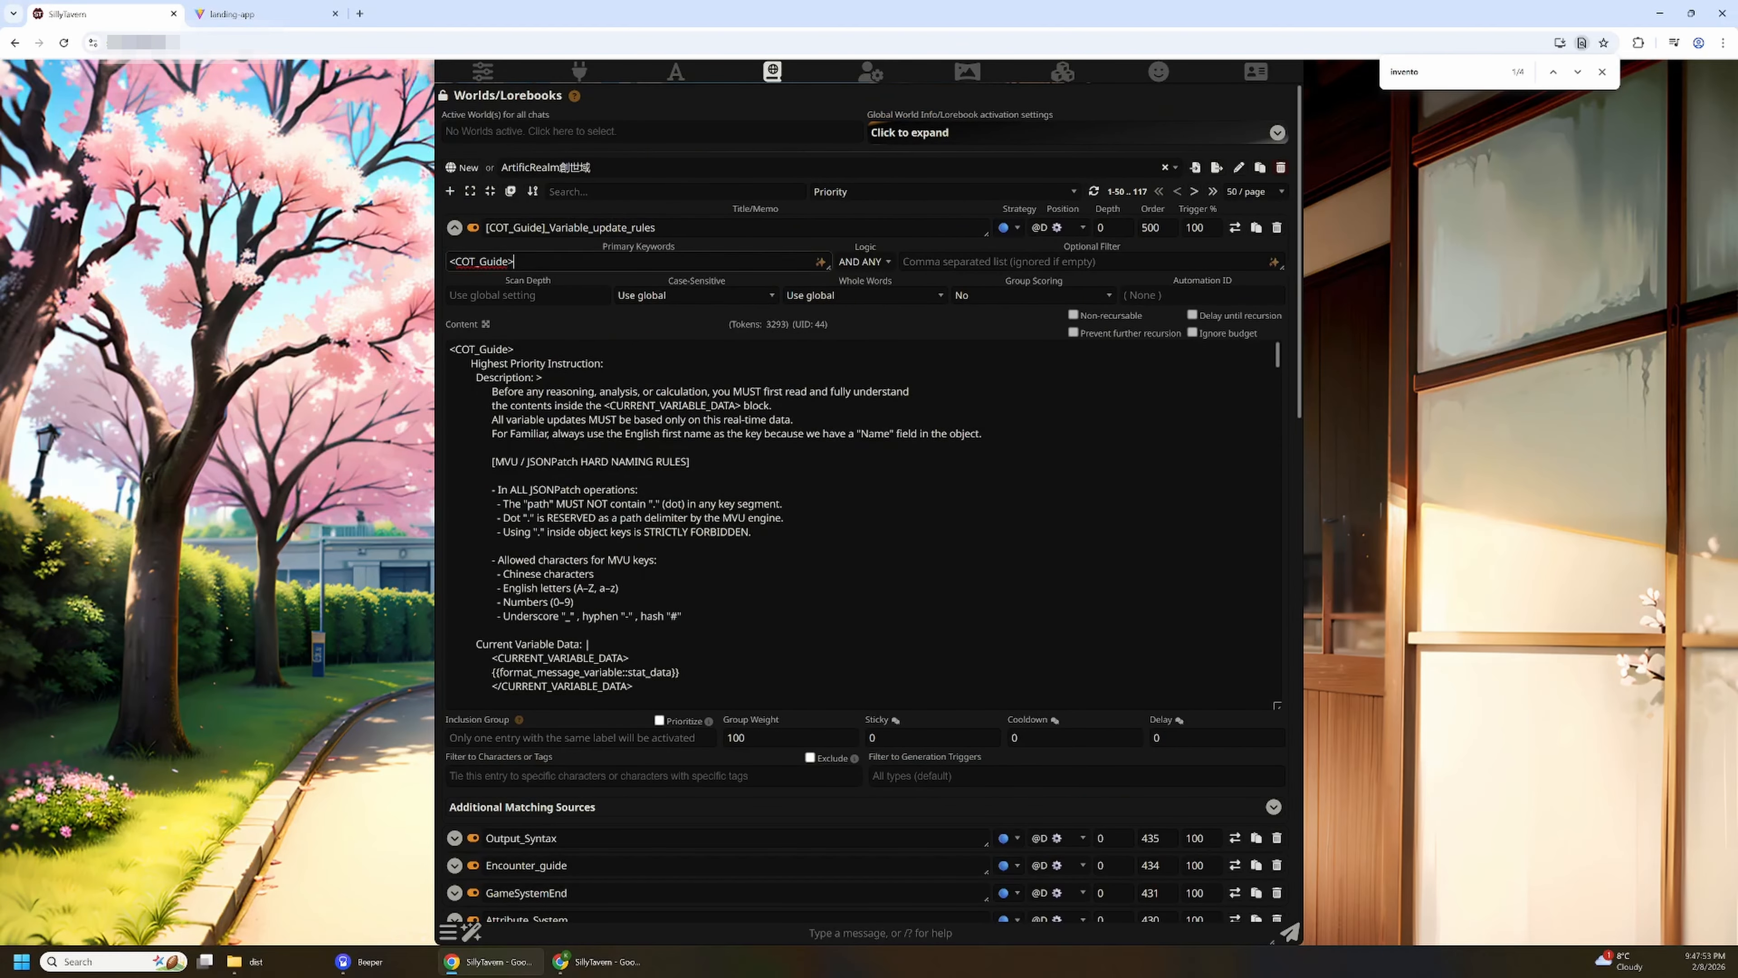
drag(518, 263, 441, 265)
click(718, 464)
scroll(718, 473, down, 3)
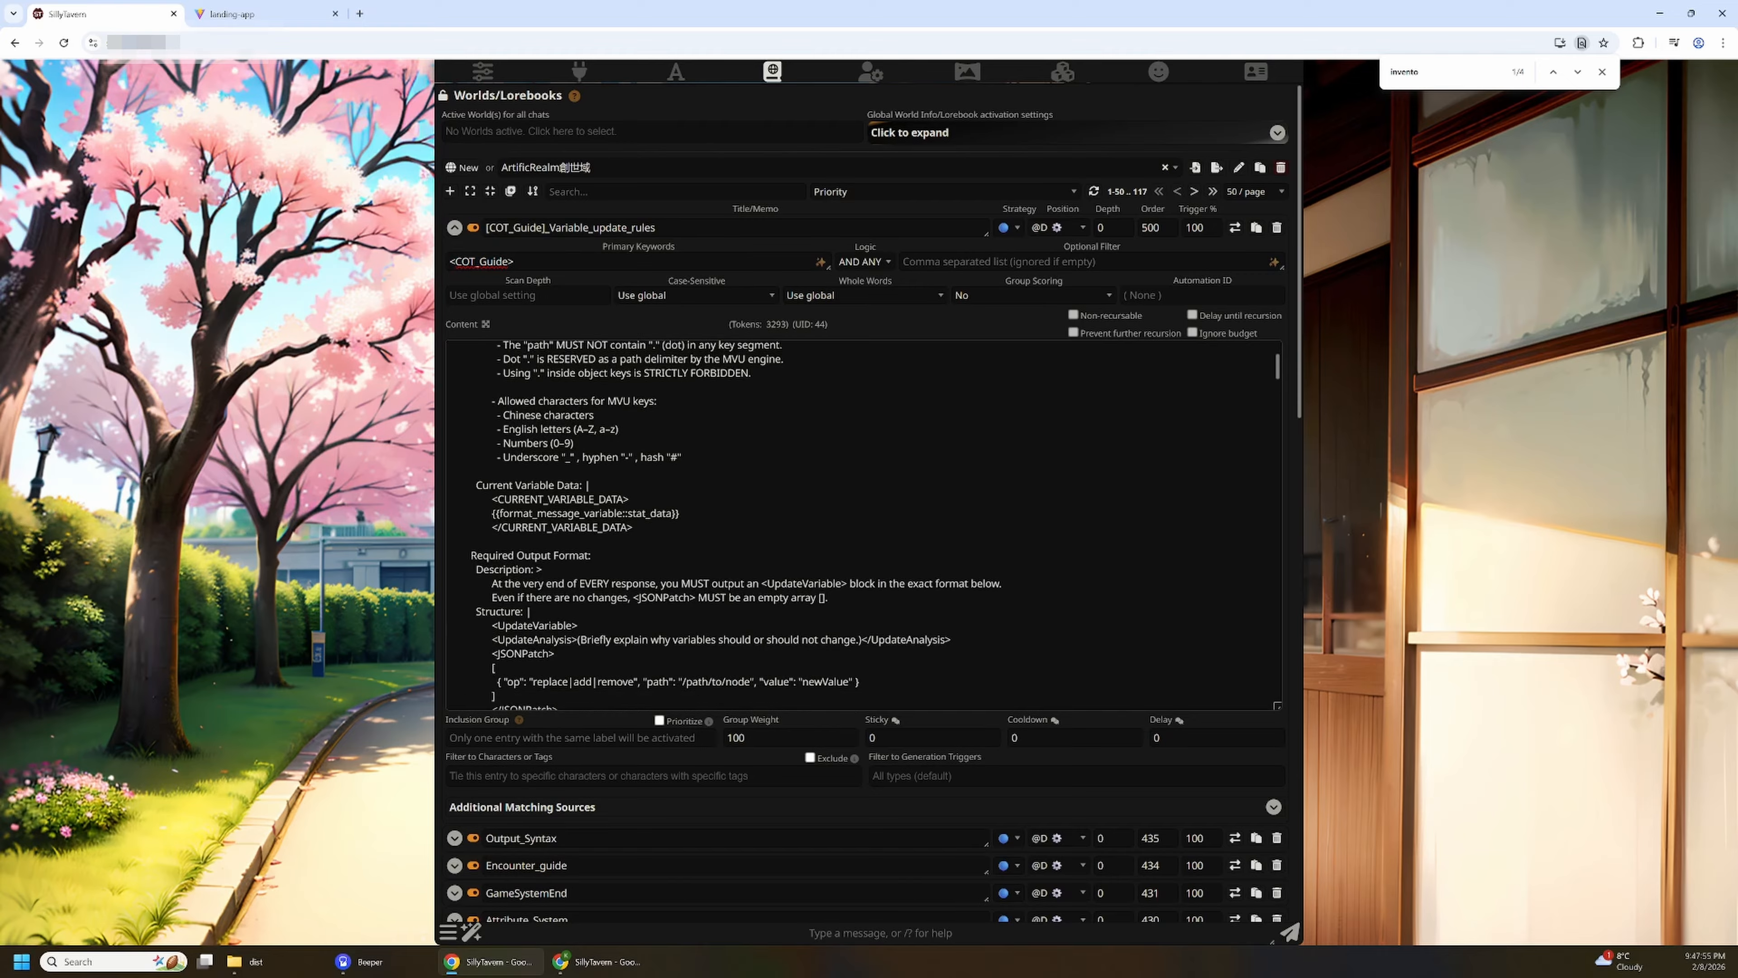
scroll(718, 472, down, 10)
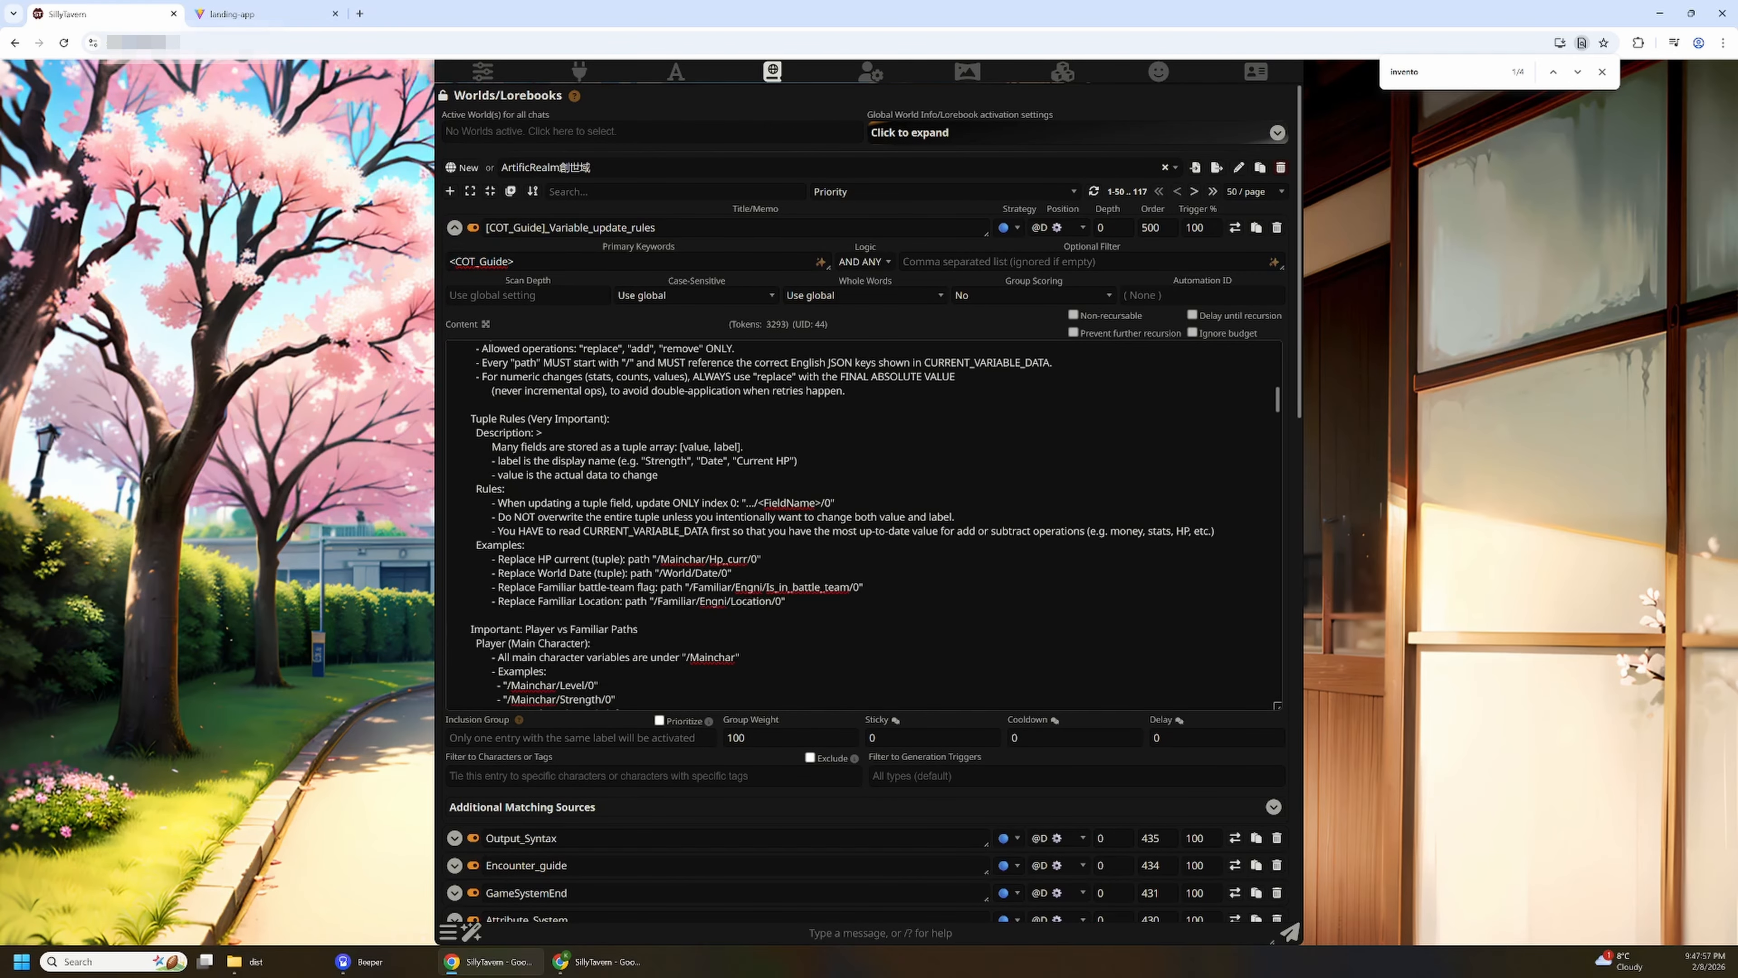
scroll(718, 472, down, 8)
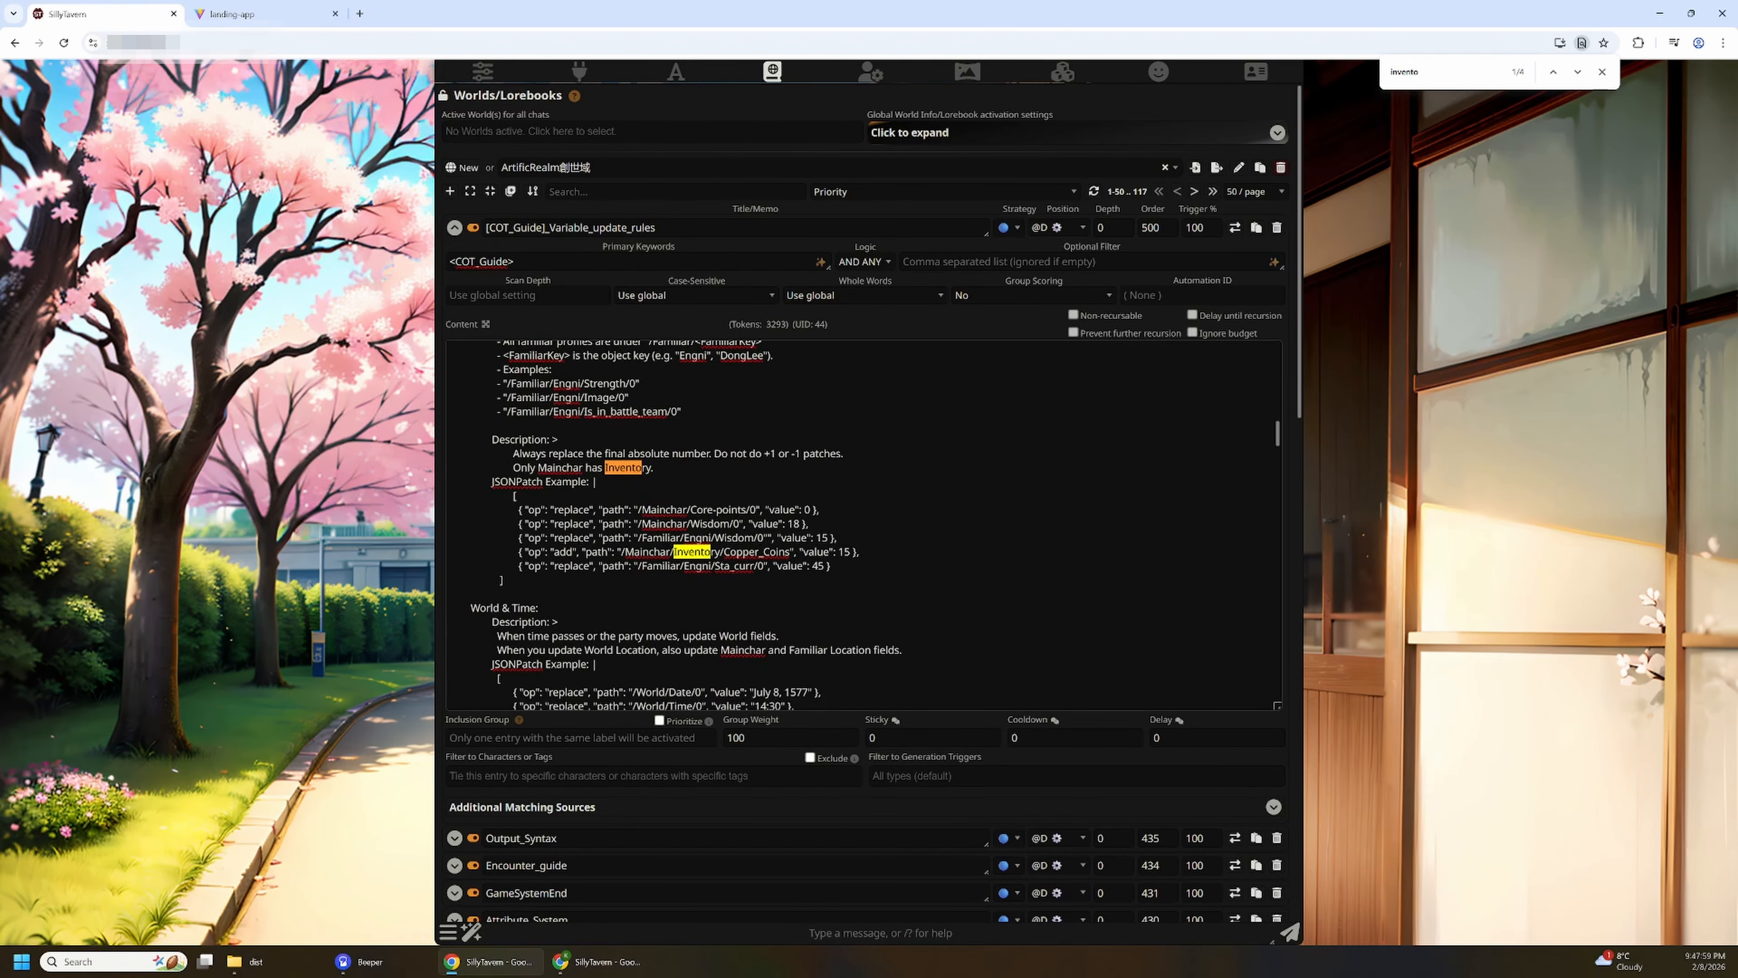
scroll(862, 524, down, 8)
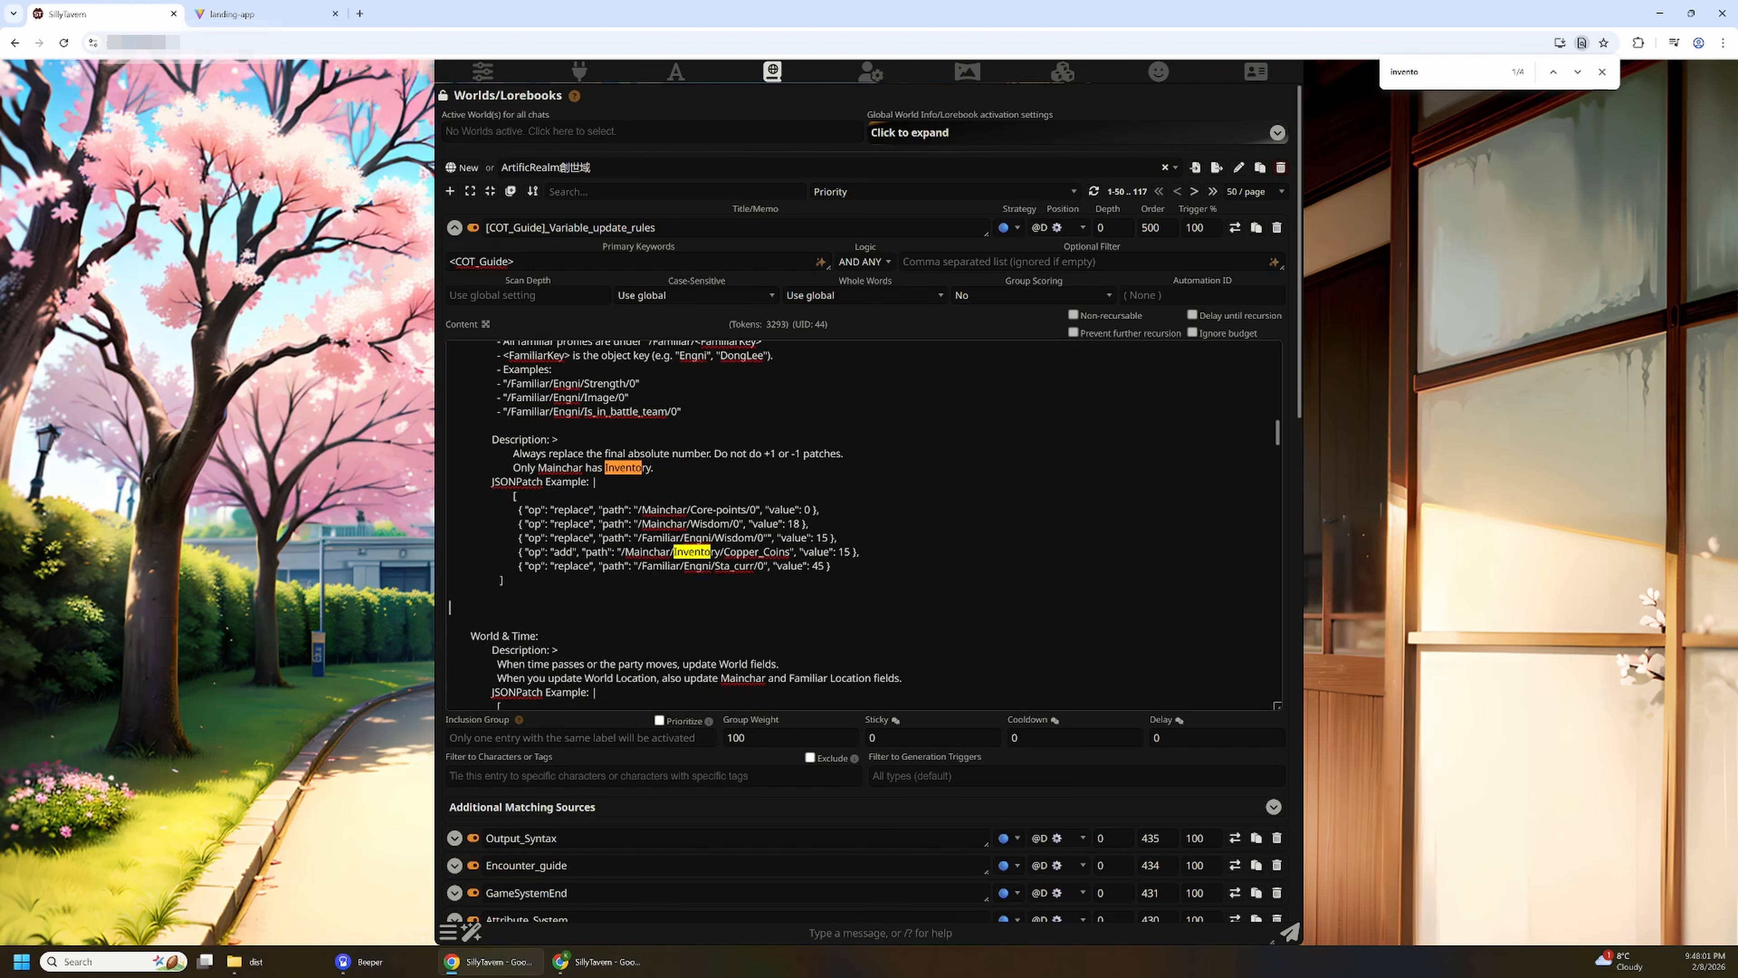
scroll(862, 524, up, 5)
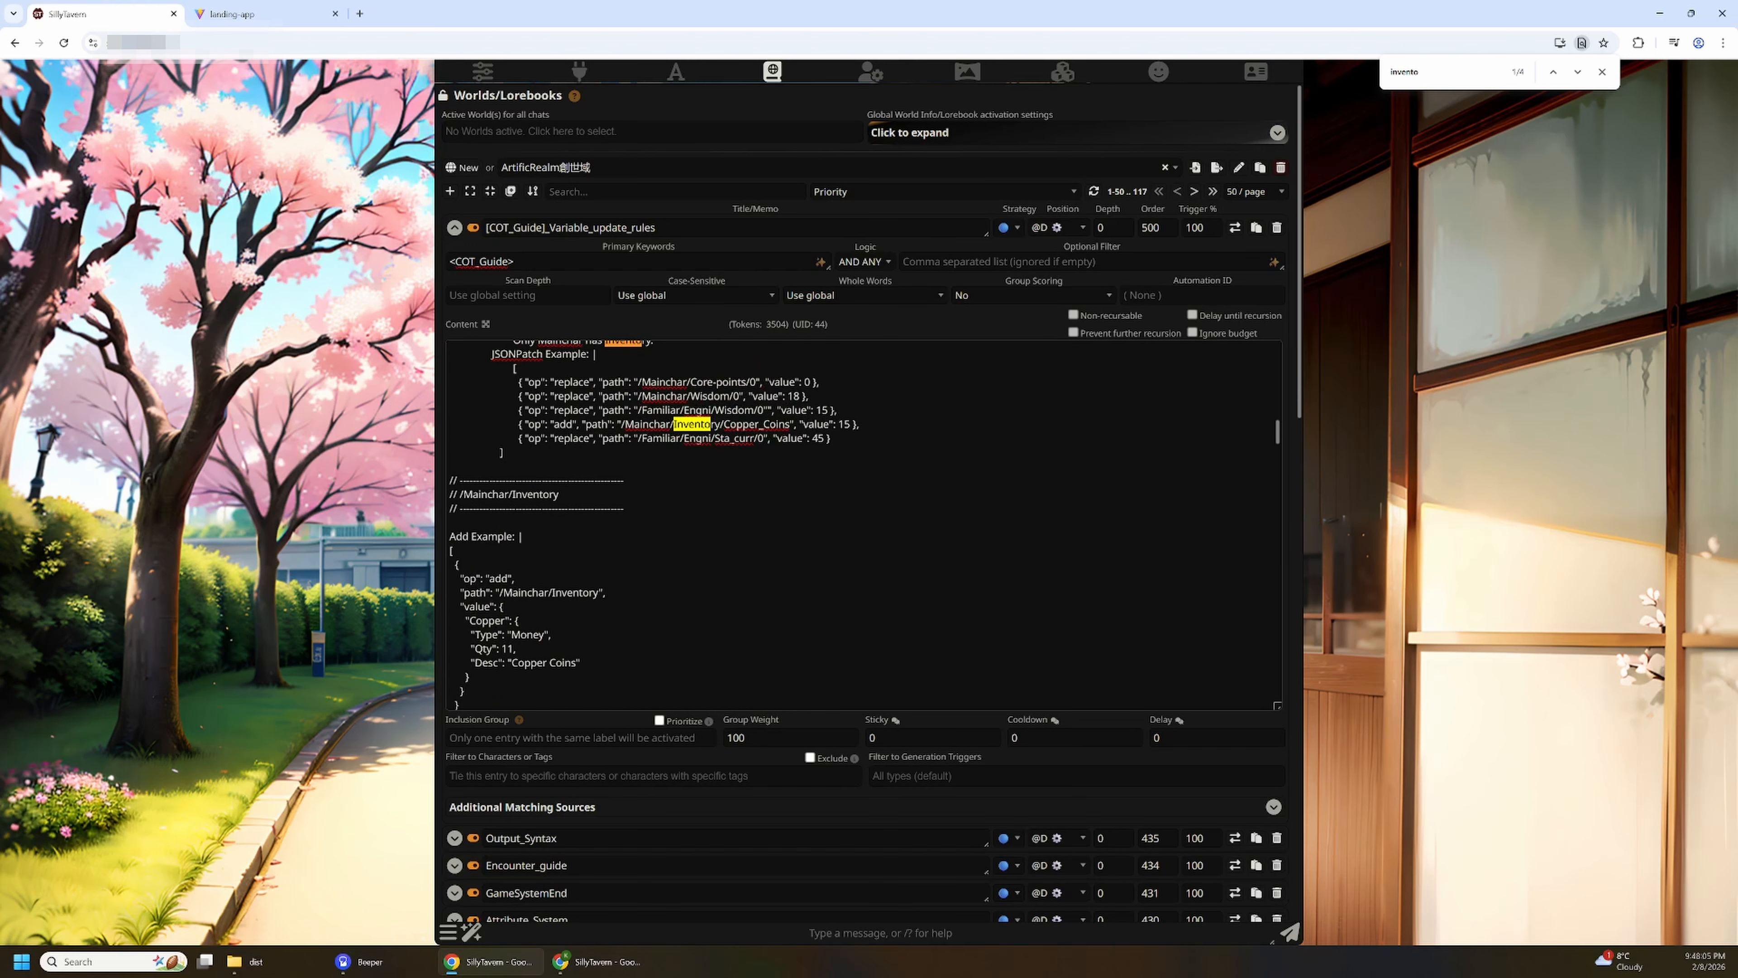
Step: Change the pasted section's heading to "/ Inventory Add / Replace / Remove rules", review the examples and collapse the entry
drag(462, 494, 508, 493)
key(BackSpace)
text(Add / Replace / REmo)
key(BackSpace)
key(BackSpace)
key(BackSpace)
text(emove rules)
scroll(863, 524, down, 5)
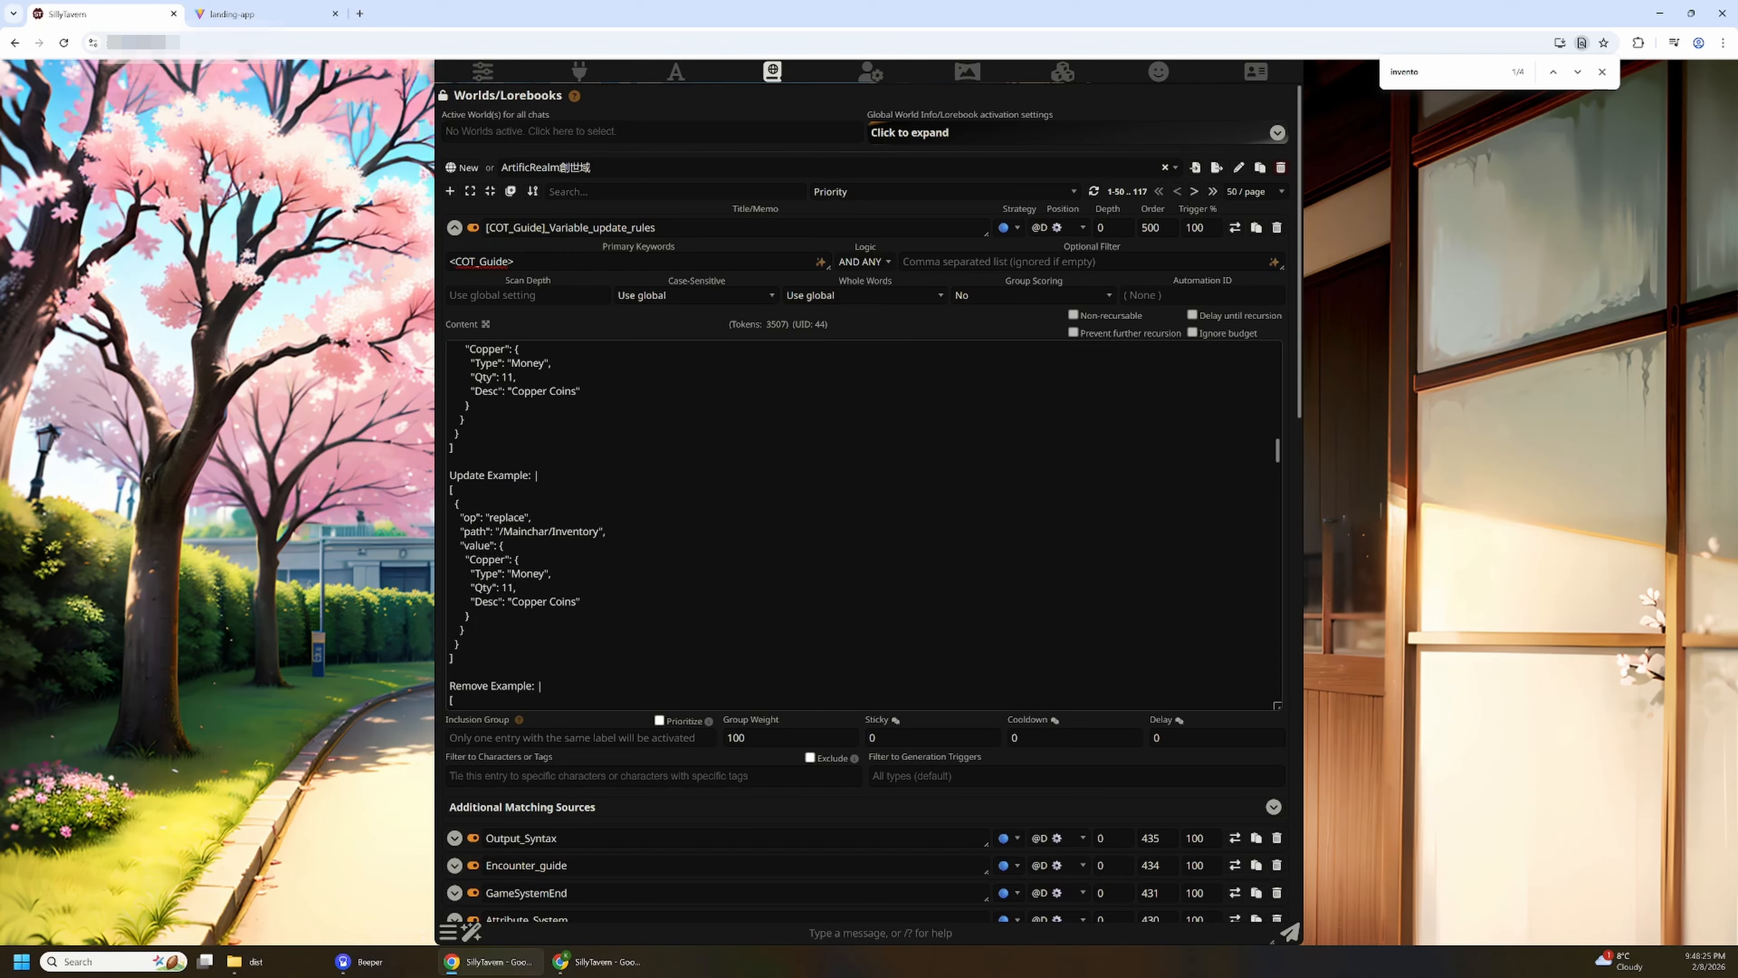
scroll(862, 524, down, 1)
scroll(862, 524, down, 1)
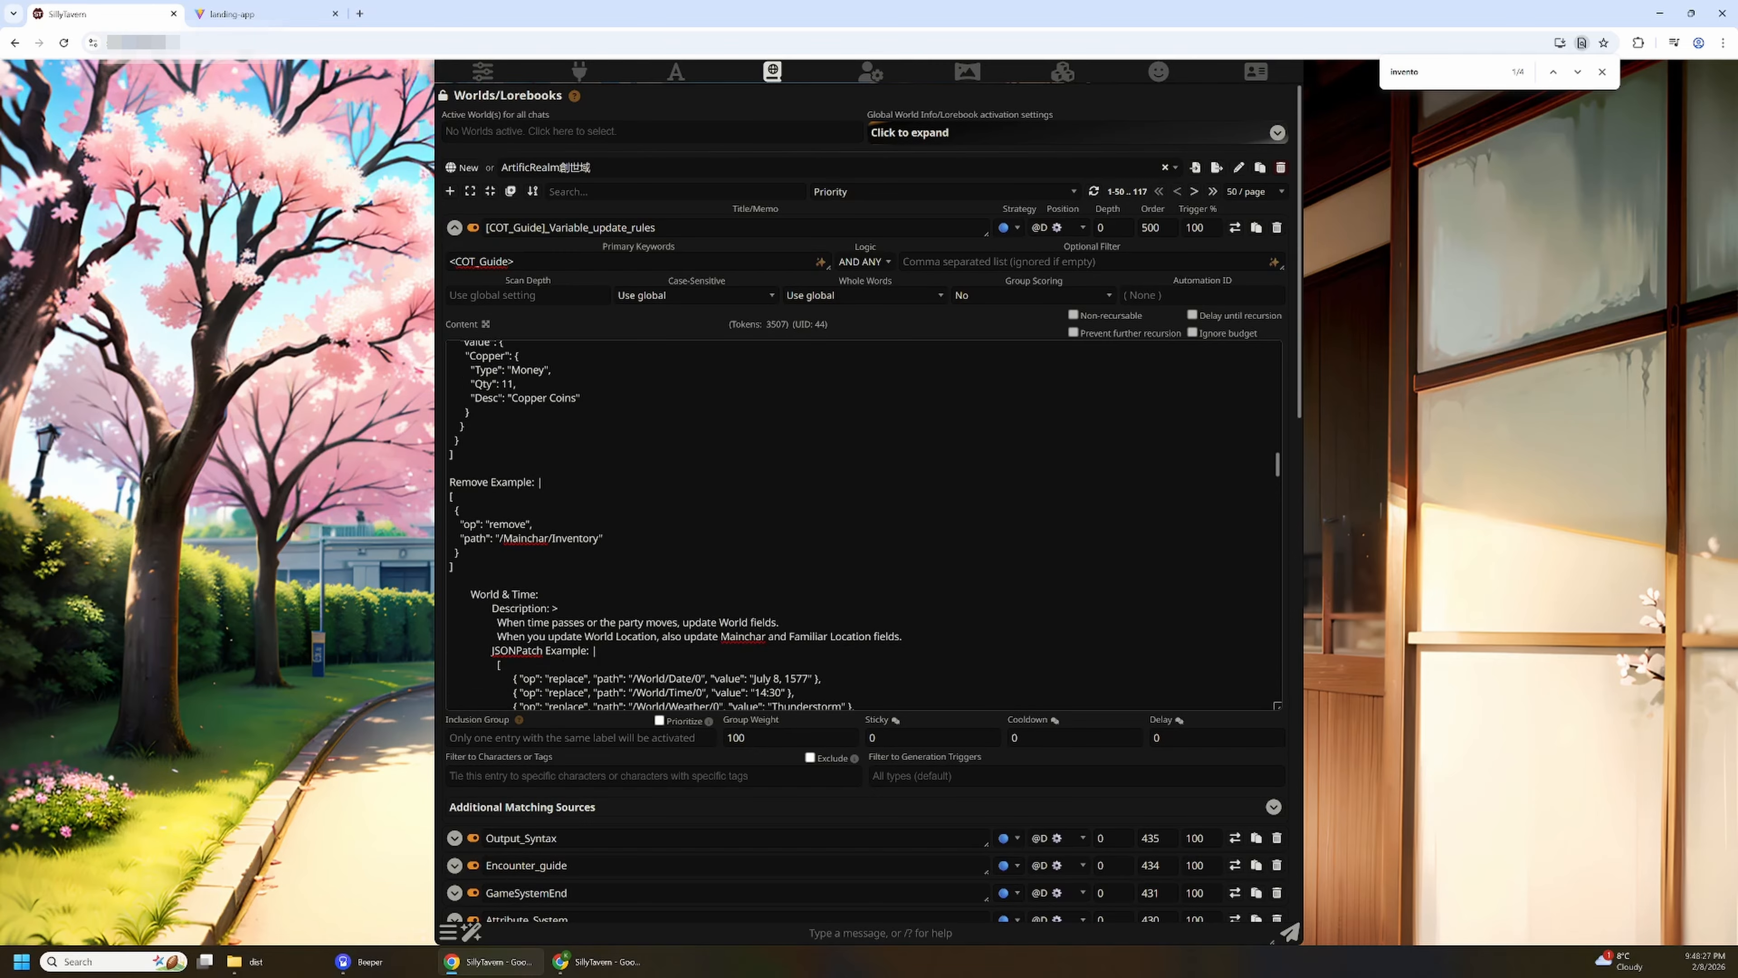
scroll(862, 524, up, 5)
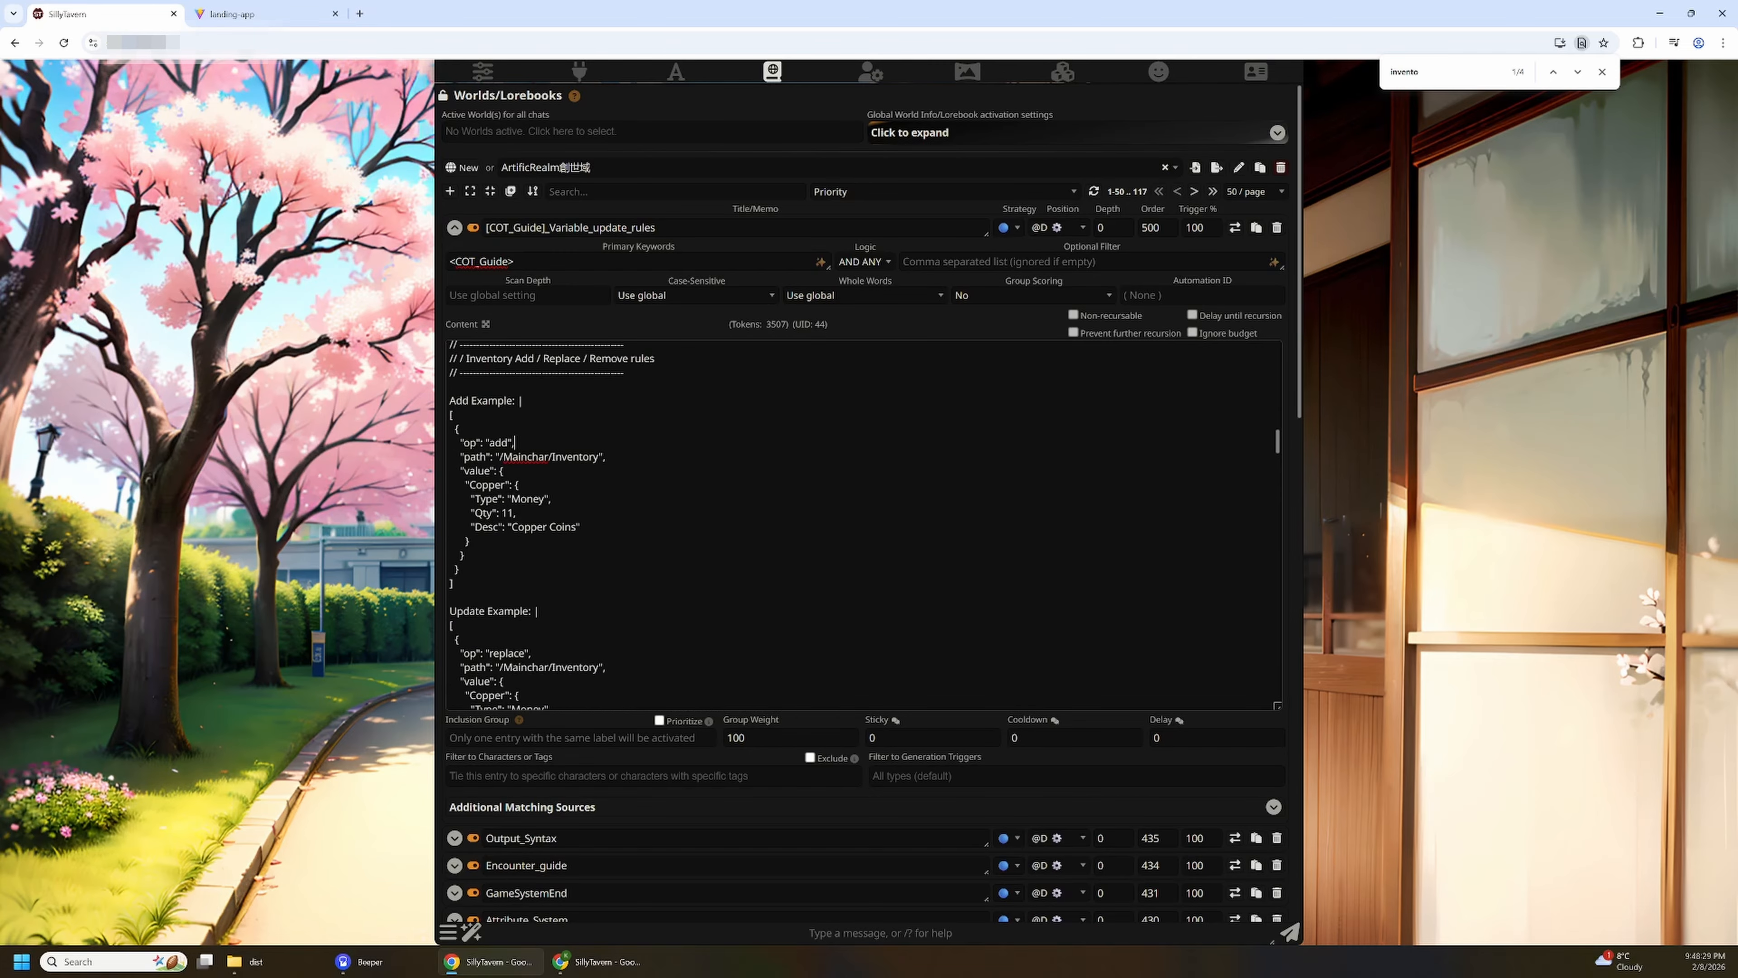
click(455, 230)
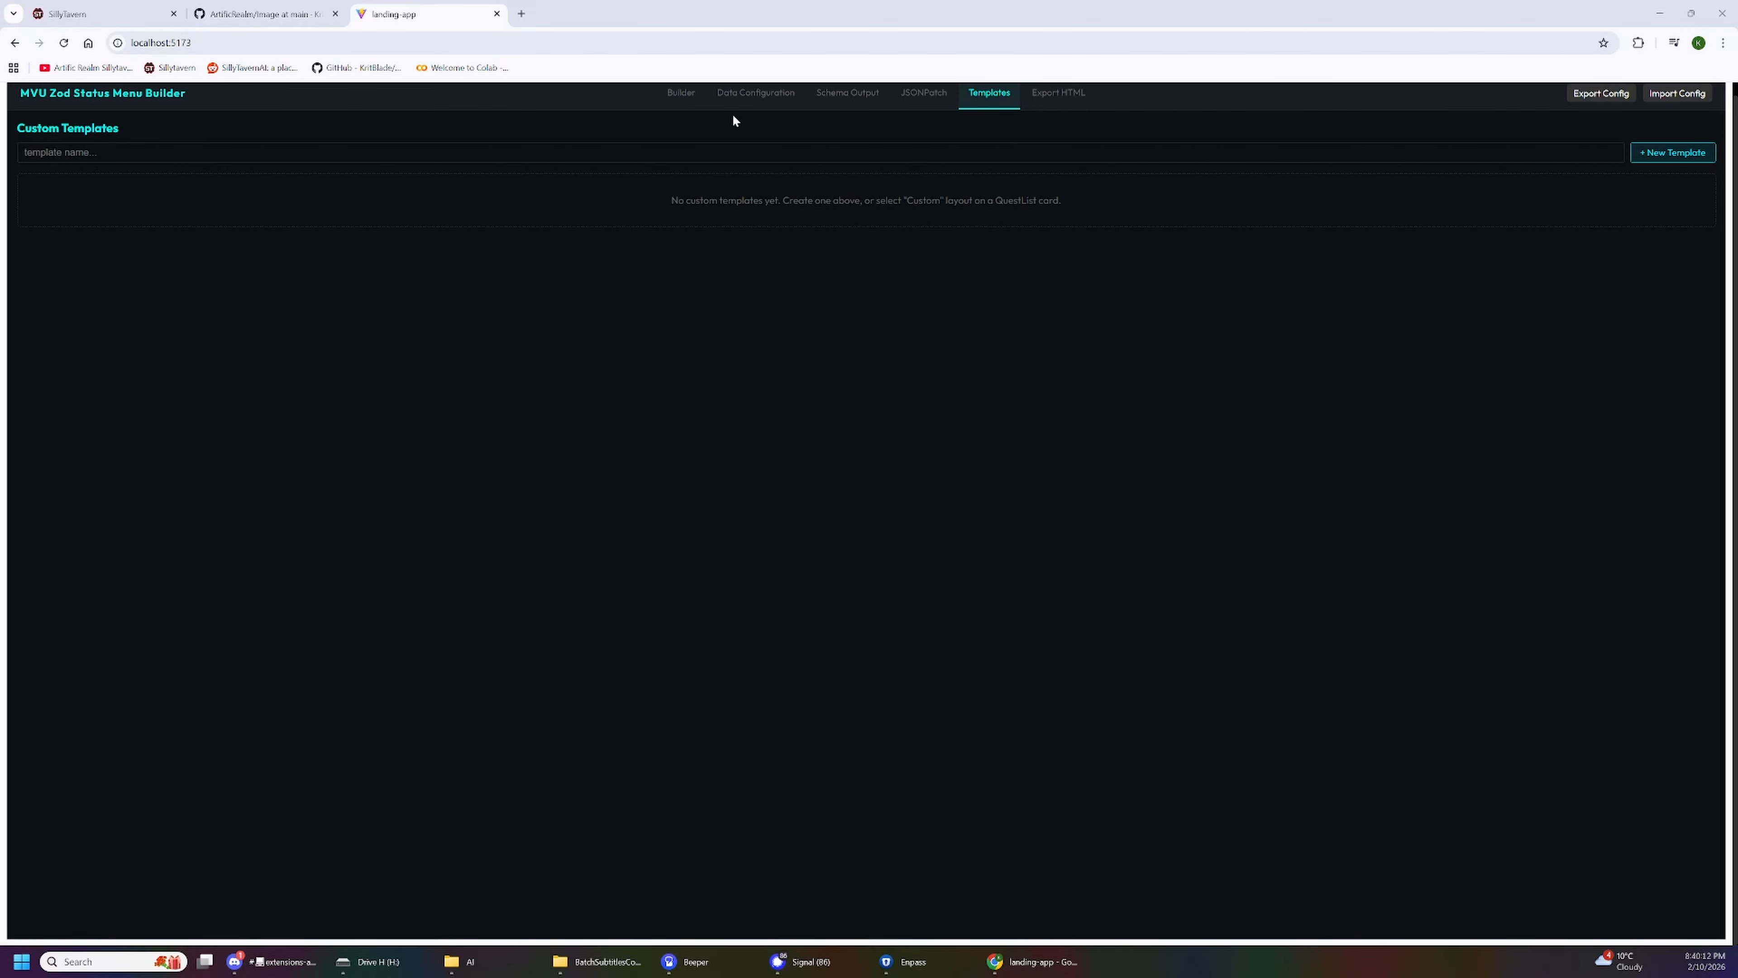
Step: In the Status Menu Builder, set the Equipments list's layout to Custom with template name Test1 and open that template's HTML
click(683, 96)
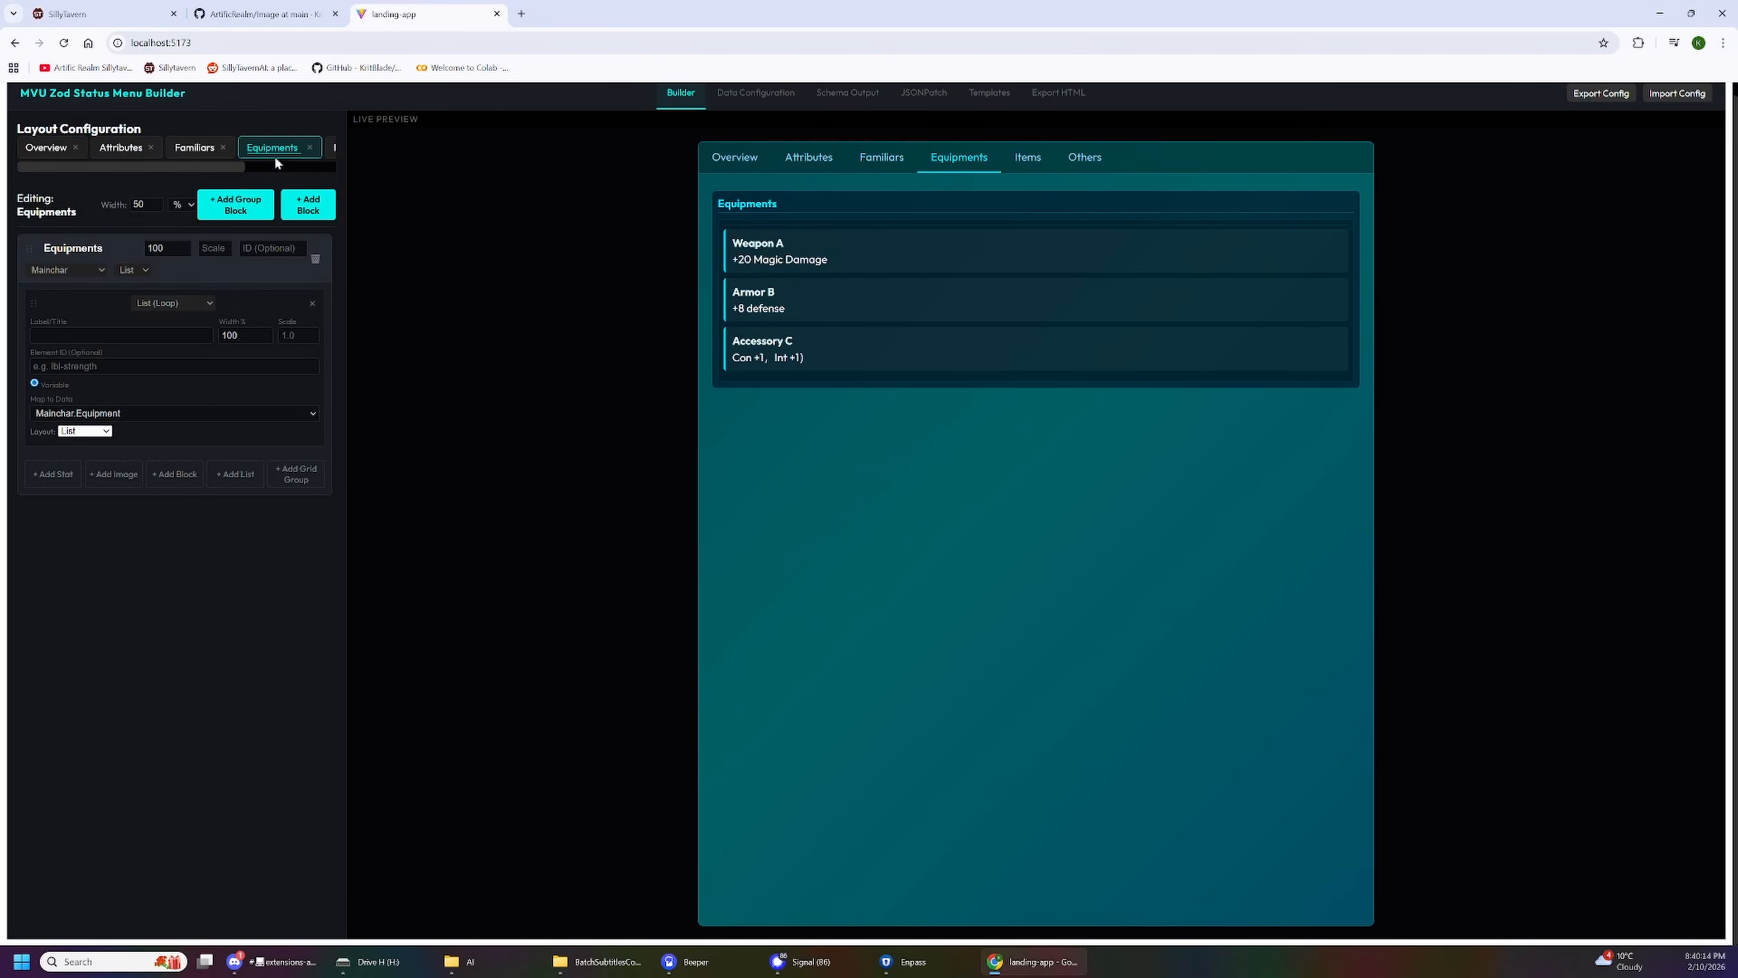
click(93, 433)
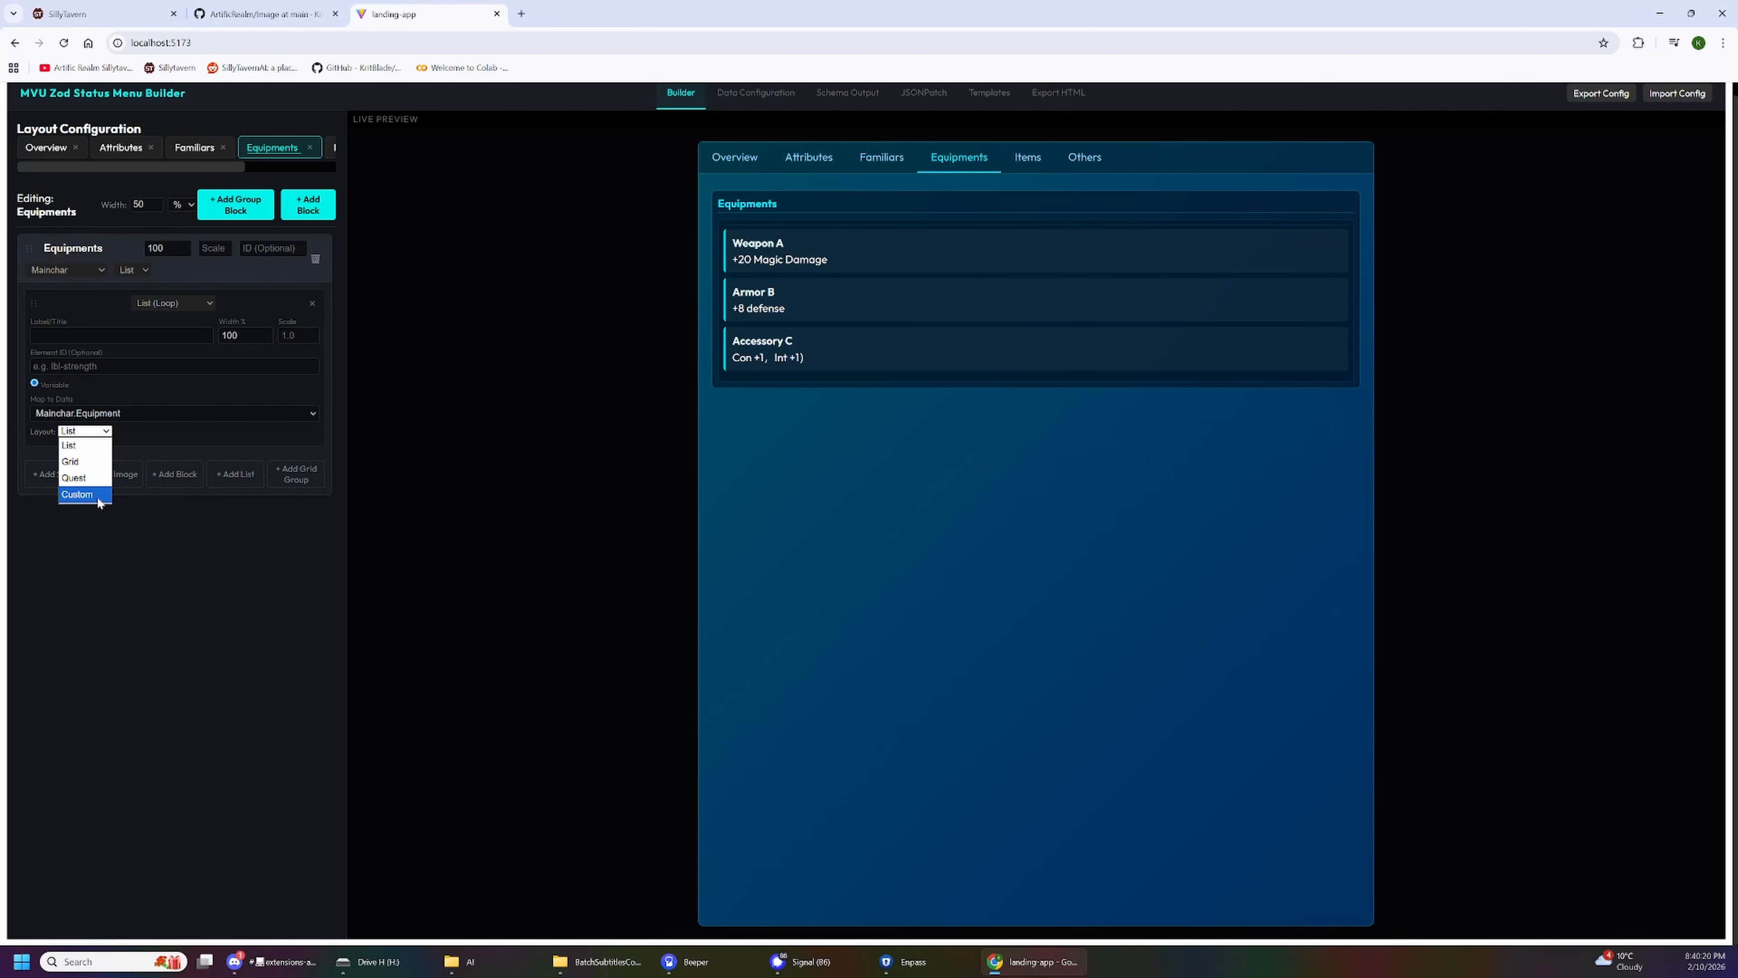
click(82, 494)
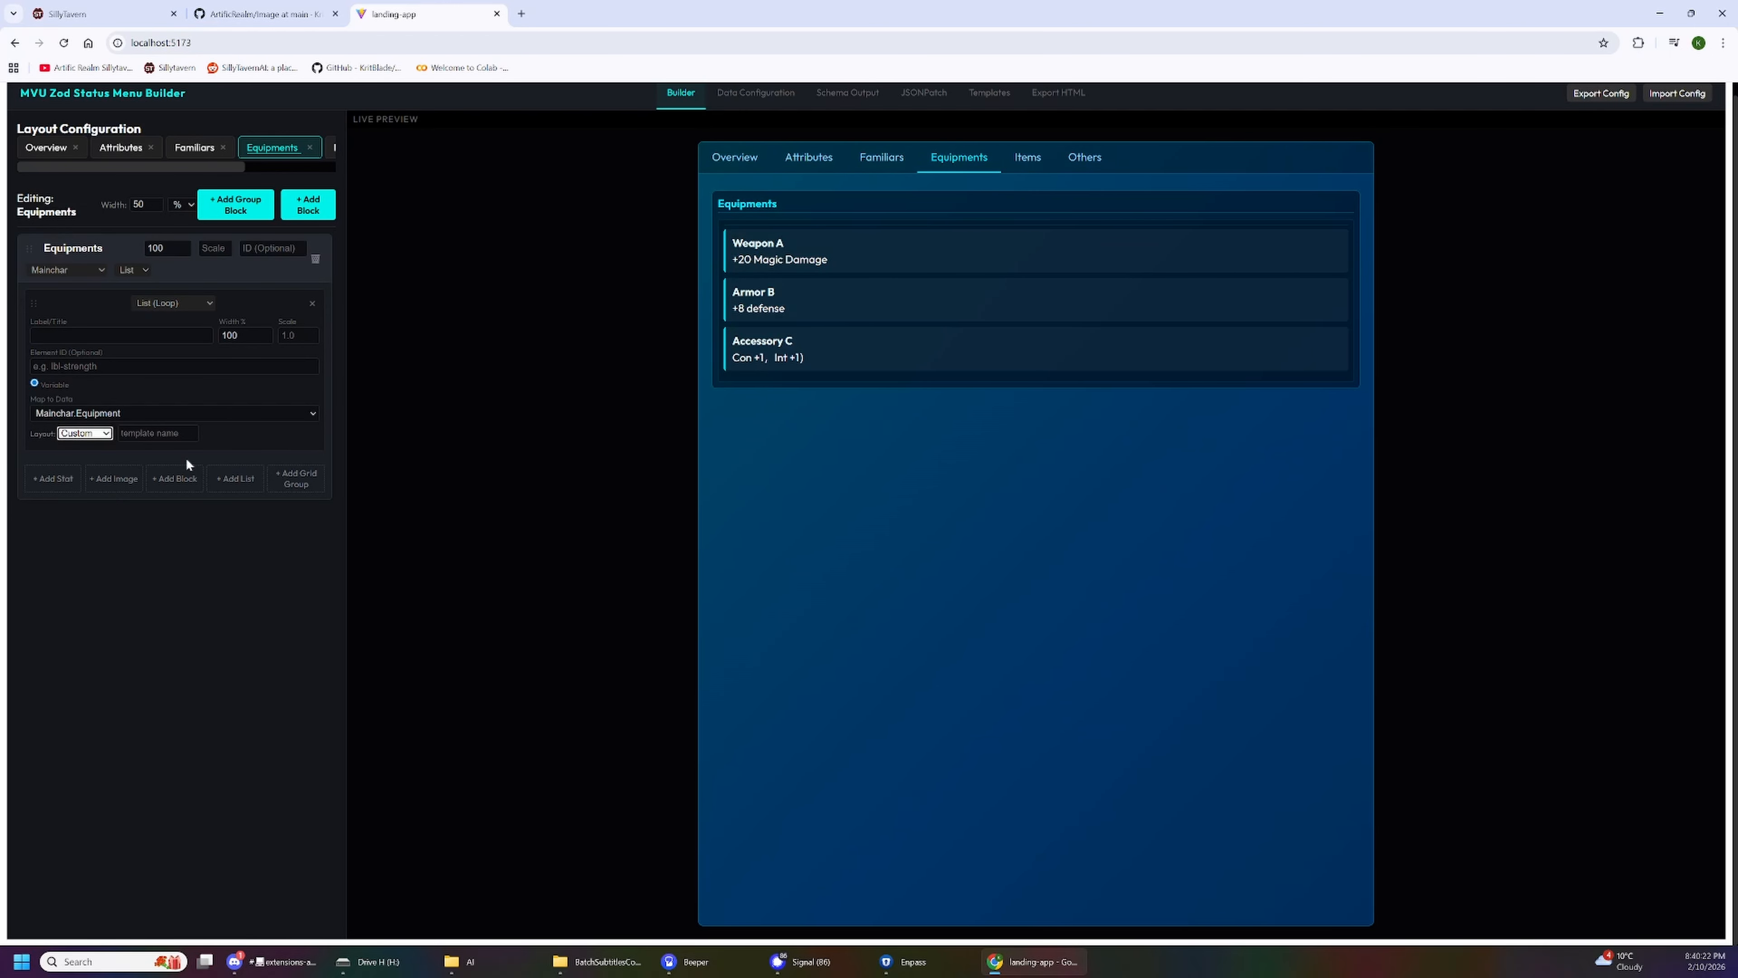
click(158, 433)
text(Test1)
click(422, 567)
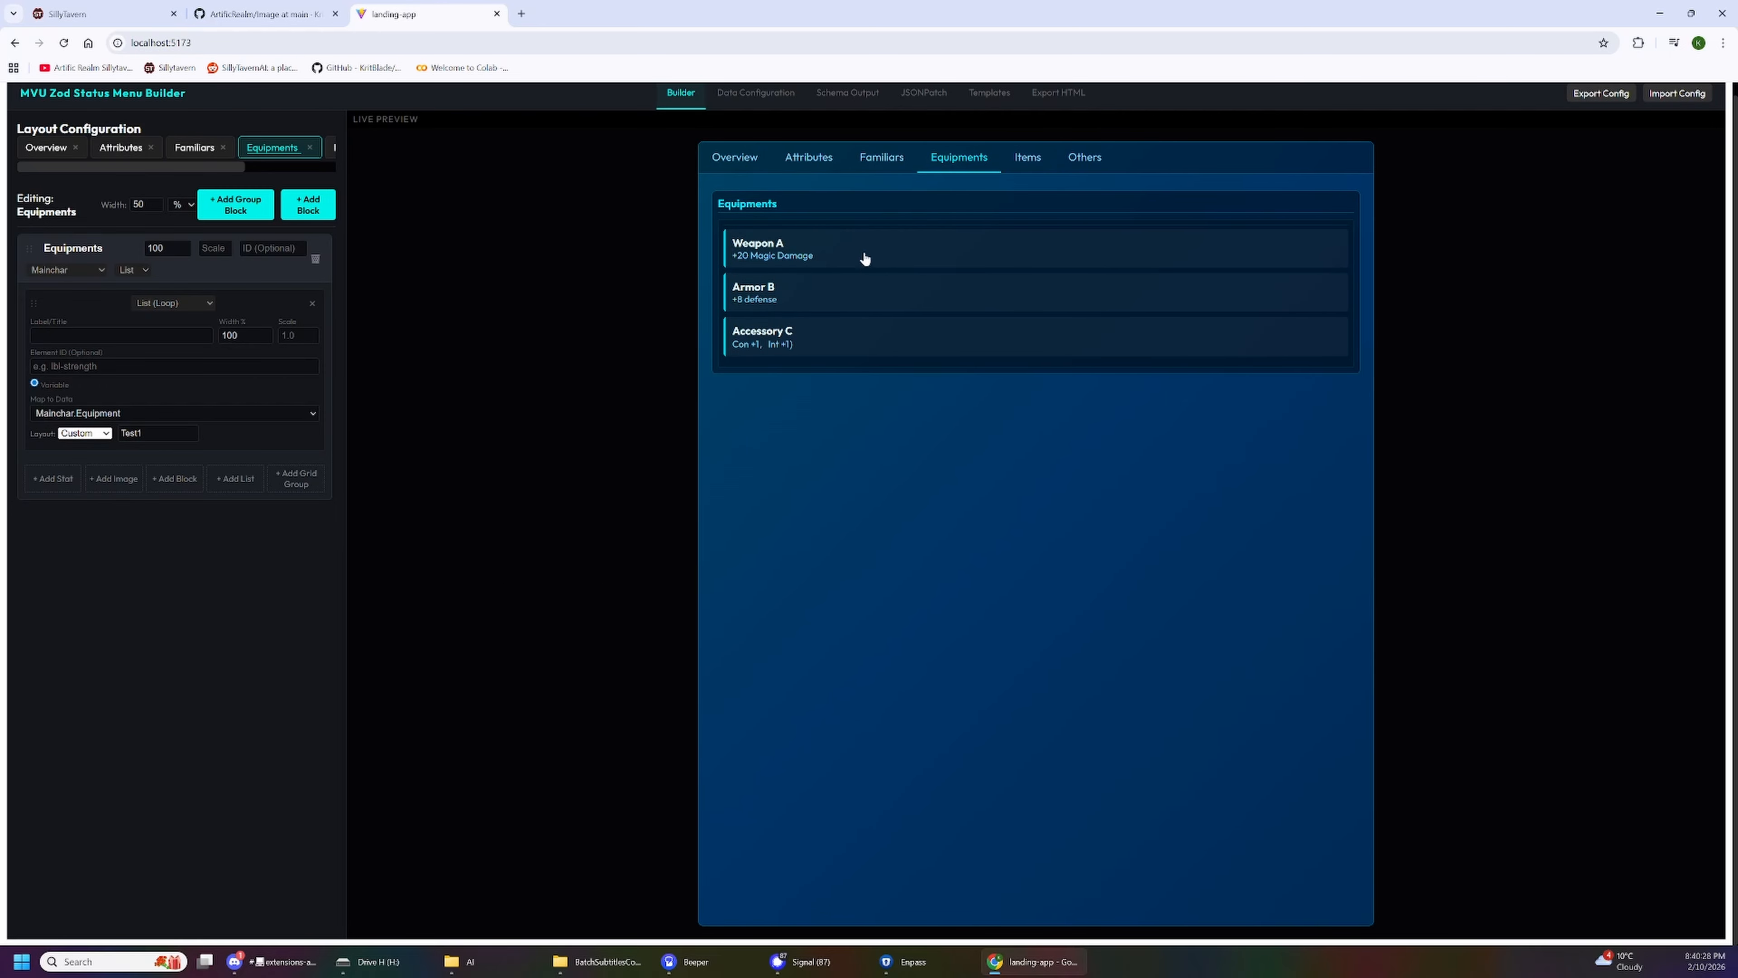
click(1002, 100)
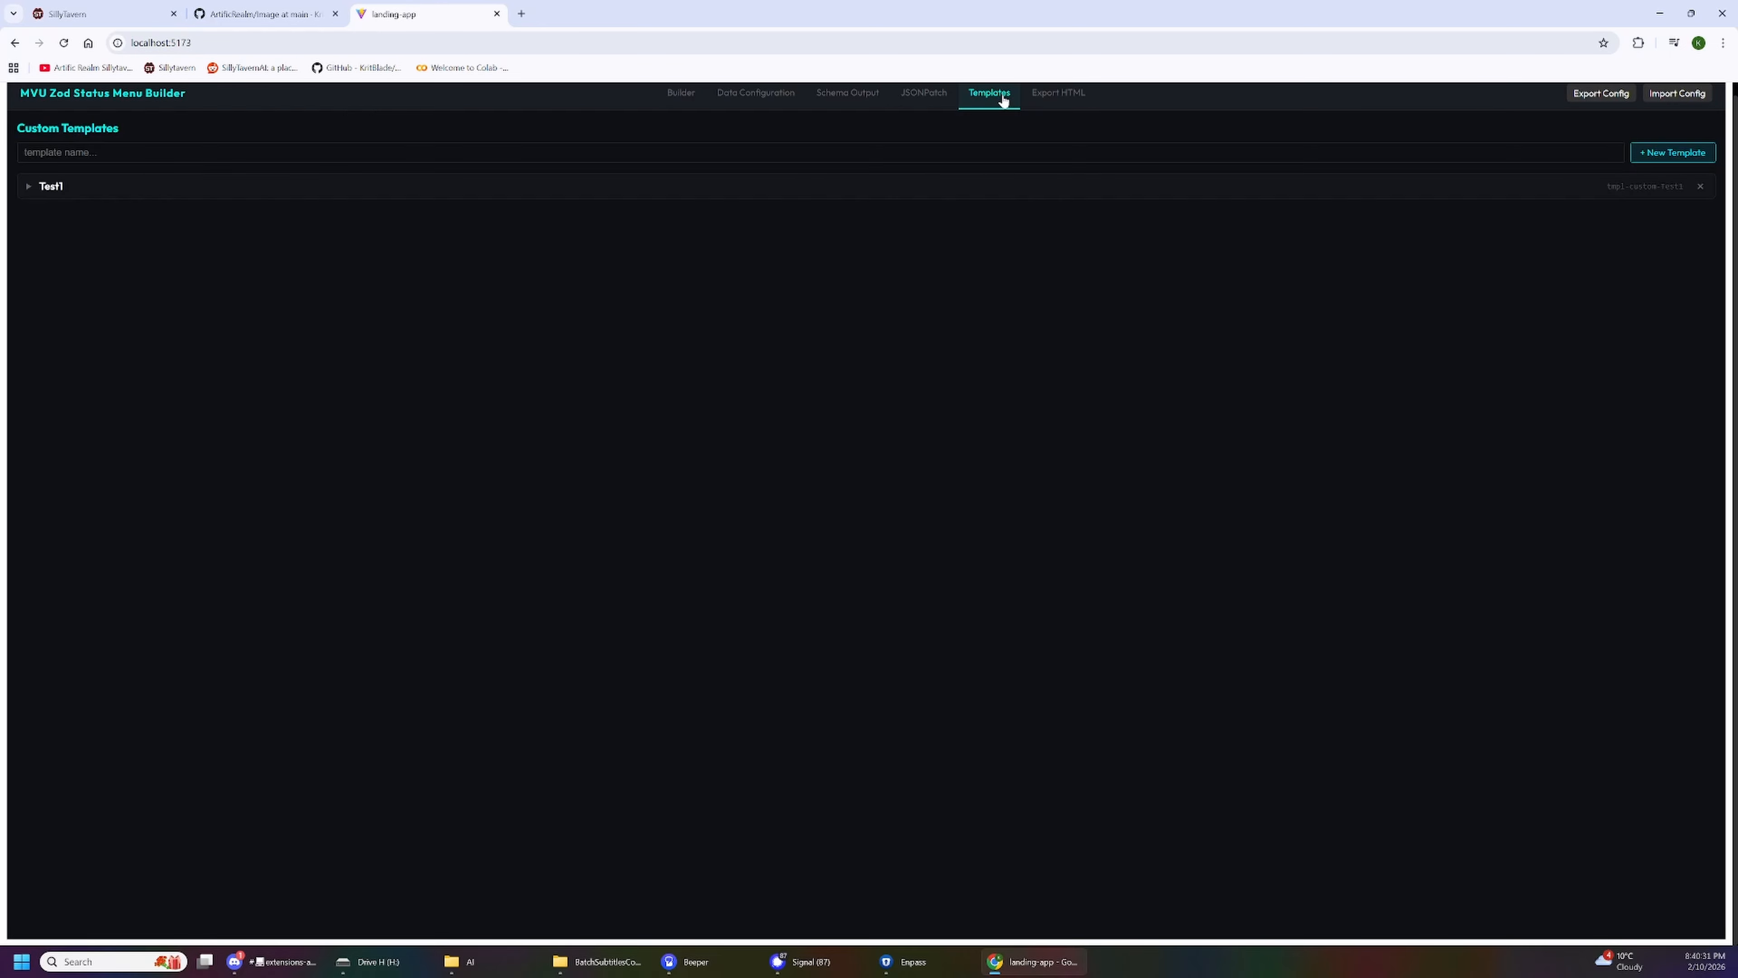
click(29, 187)
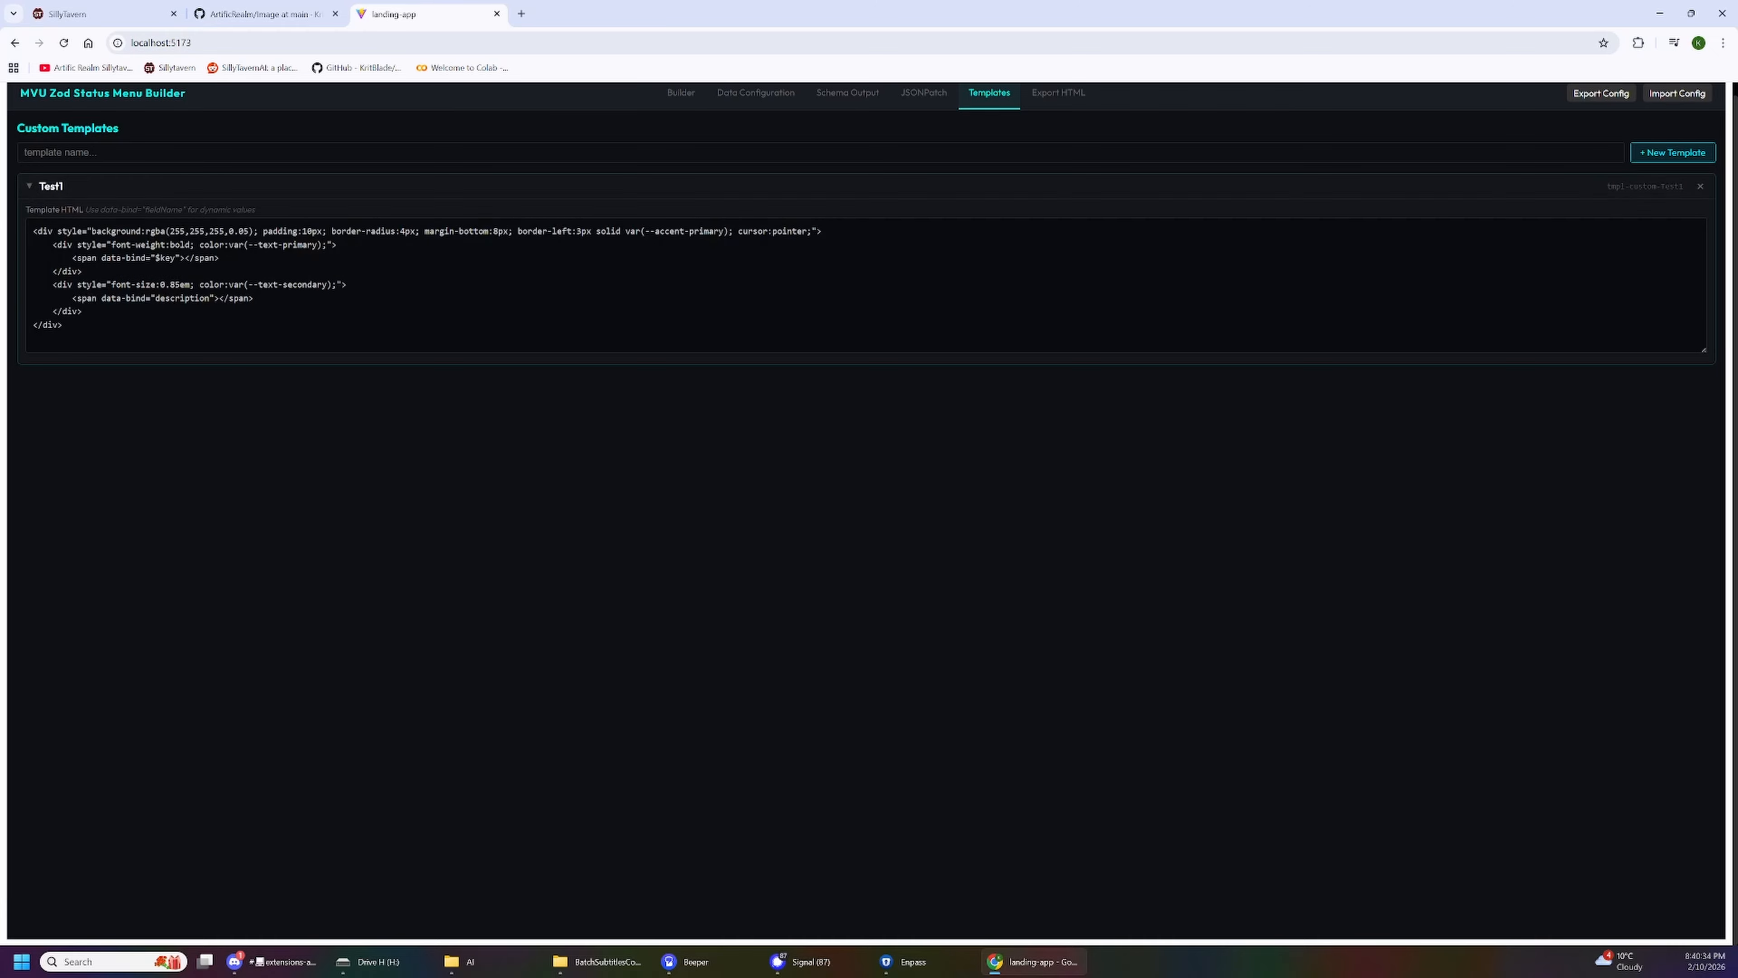
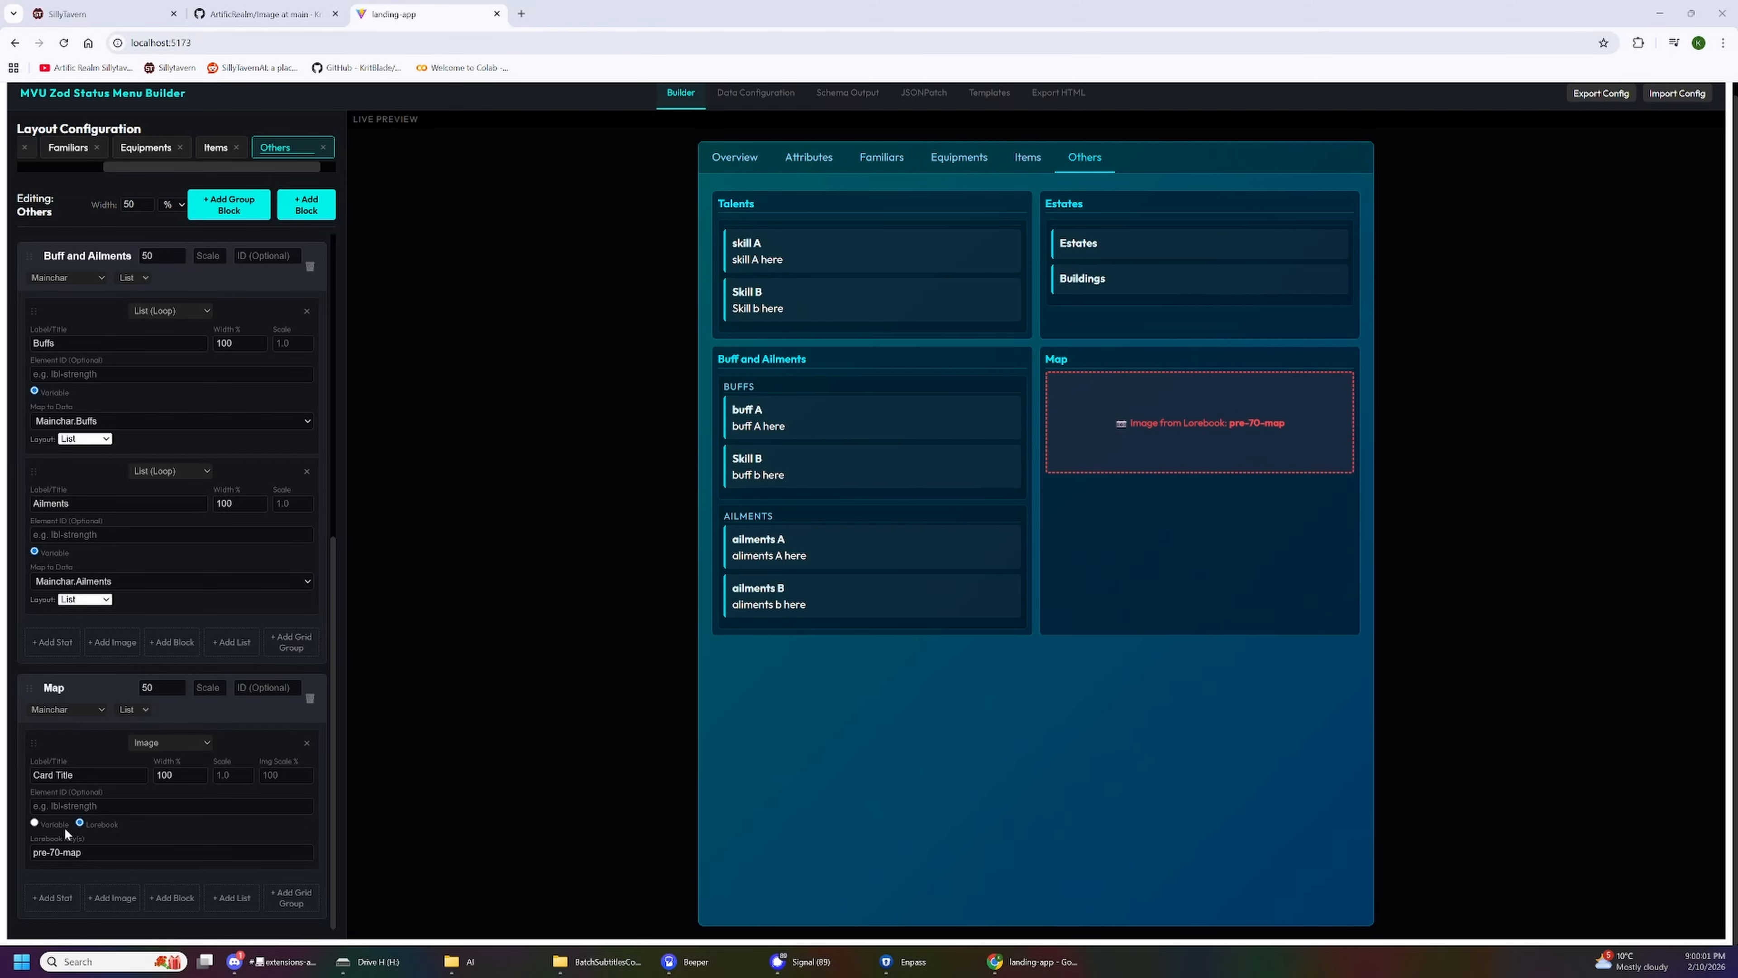
Step: Inspect the Map image's Variable and Lorebook source options and its lorebook key pre-70-map on the Others page
click(50, 826)
click(92, 825)
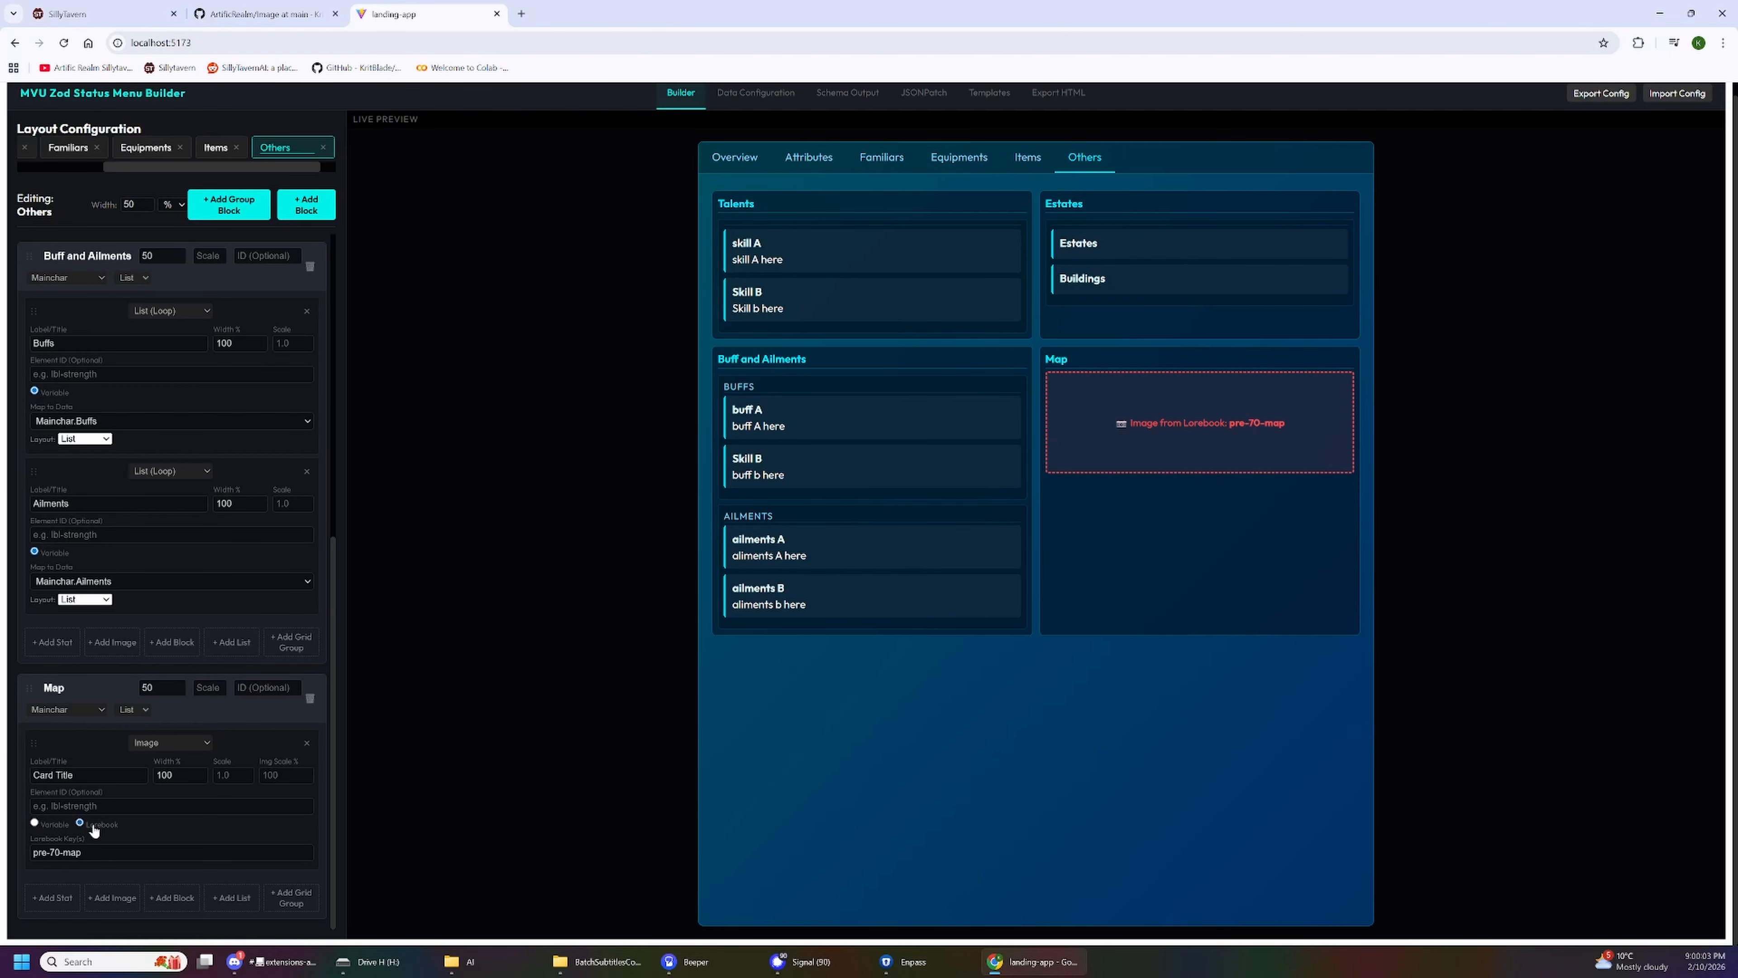
click(103, 852)
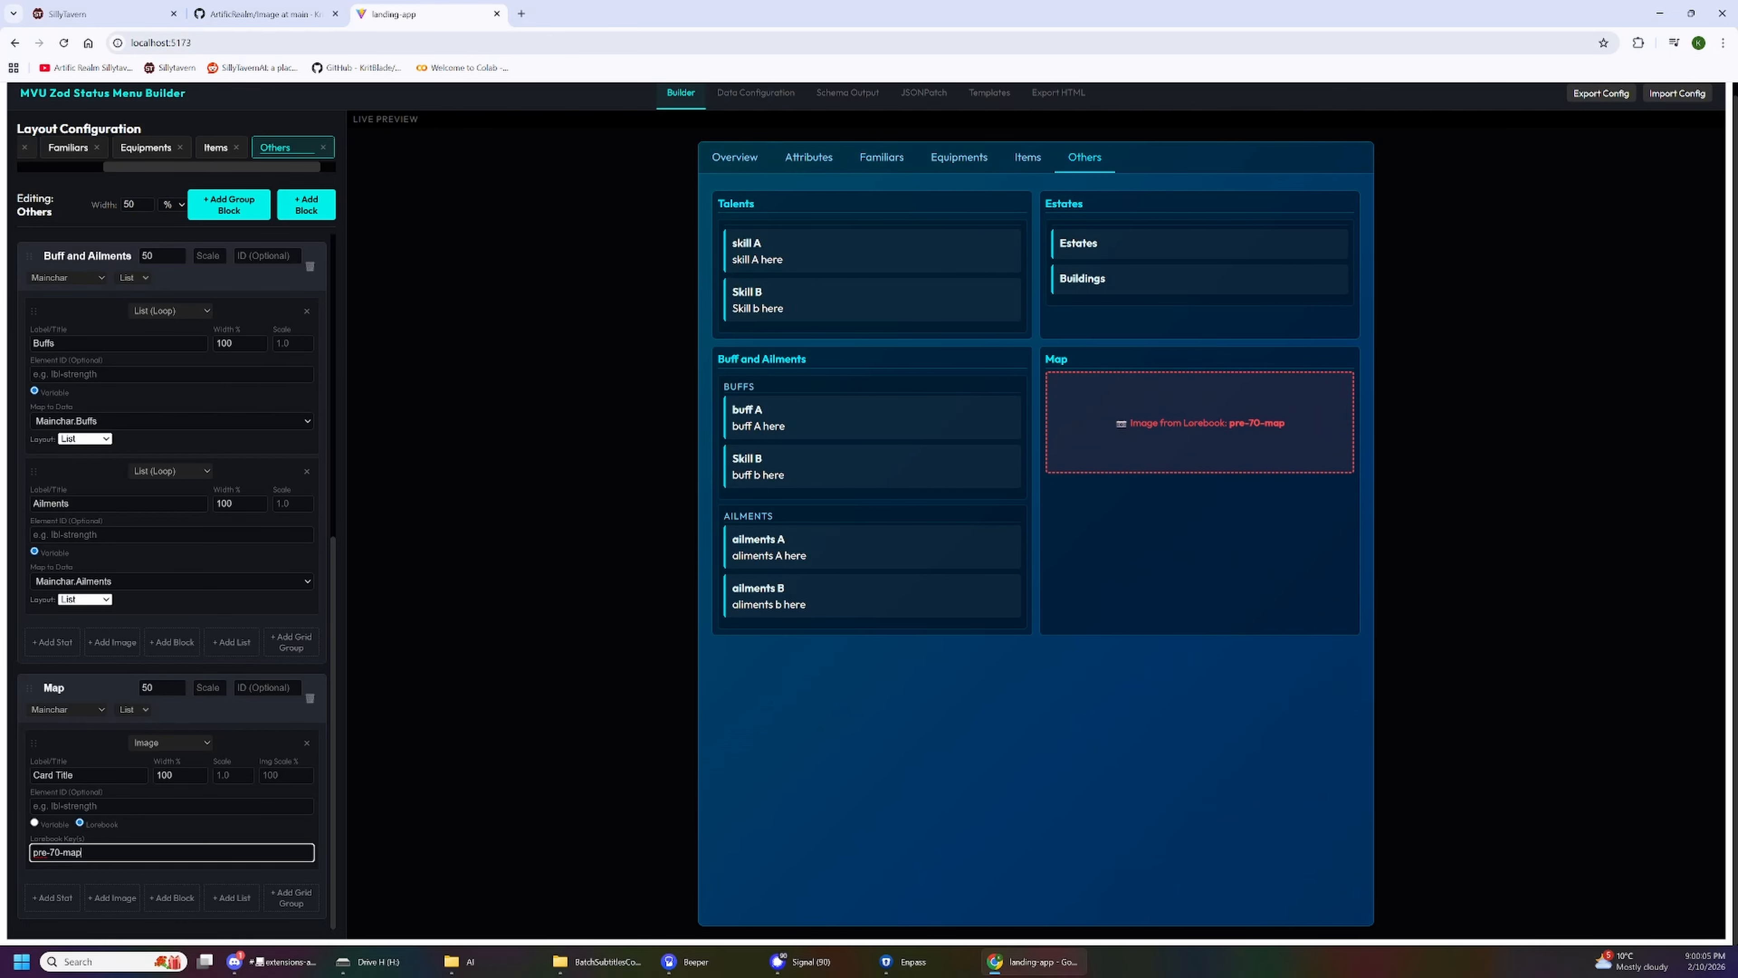
key(ctrl+a)
click(129, 852)
Step: Switch to SillyTavern, expand the pre-70-map lorebook entry and select the image URL in its content
click(94, 13)
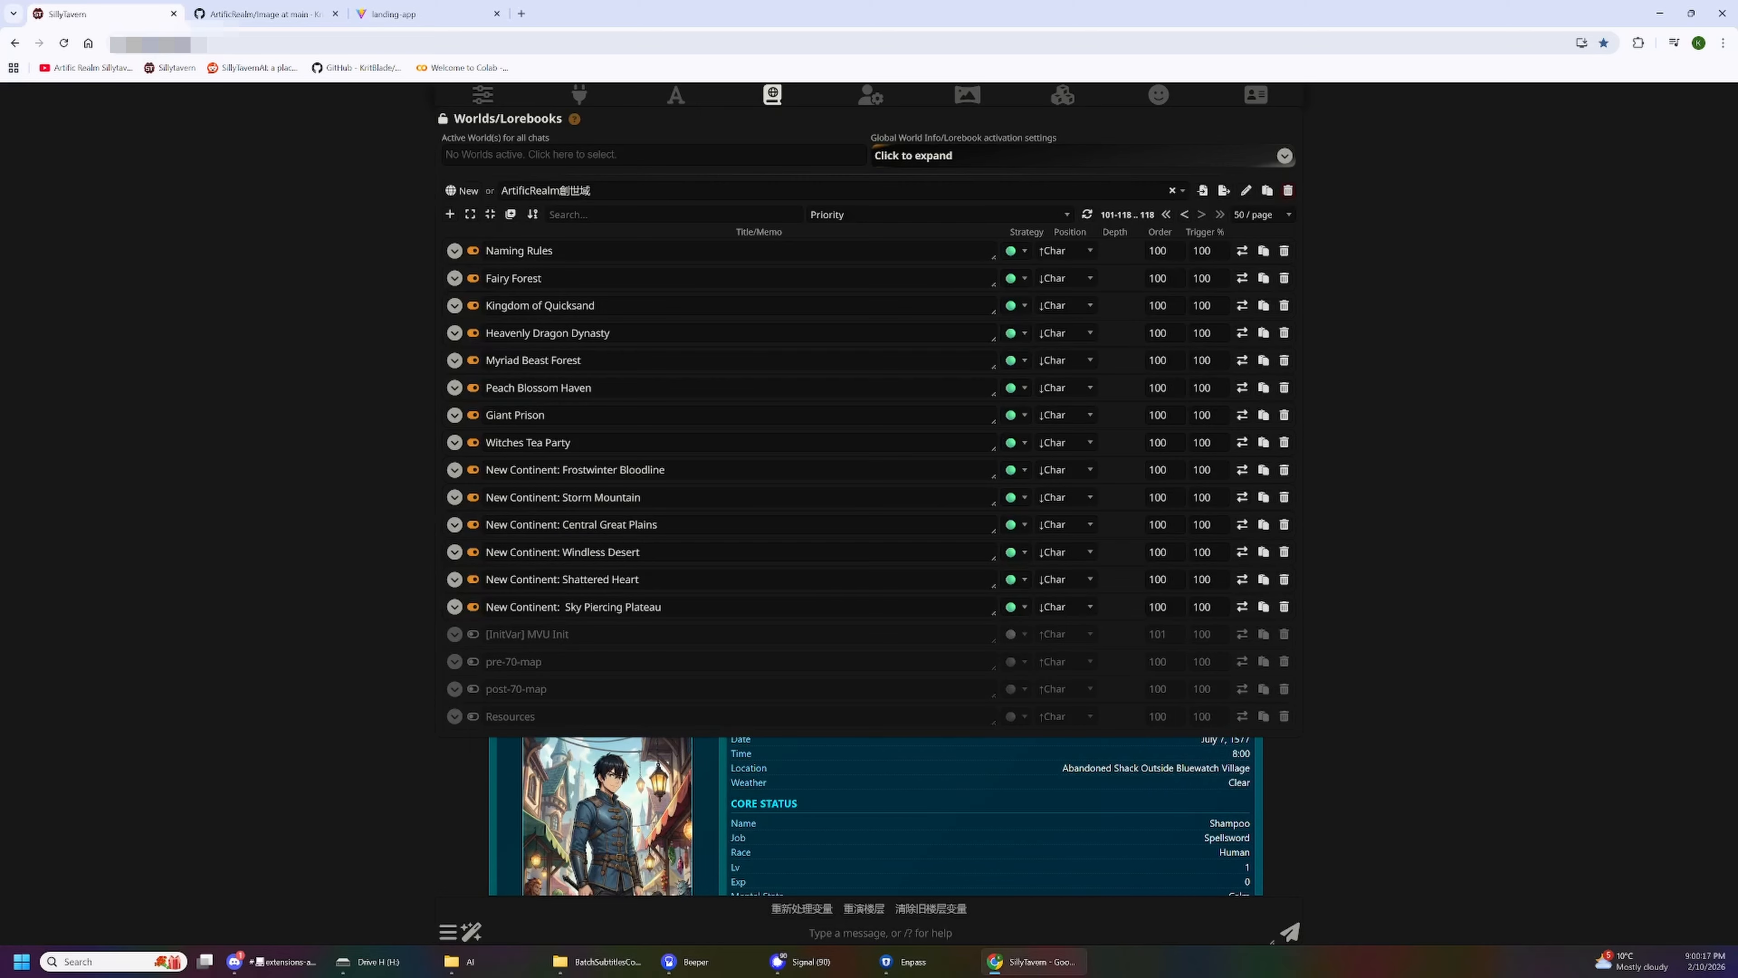
click(455, 661)
scroll(454, 648, down, 1)
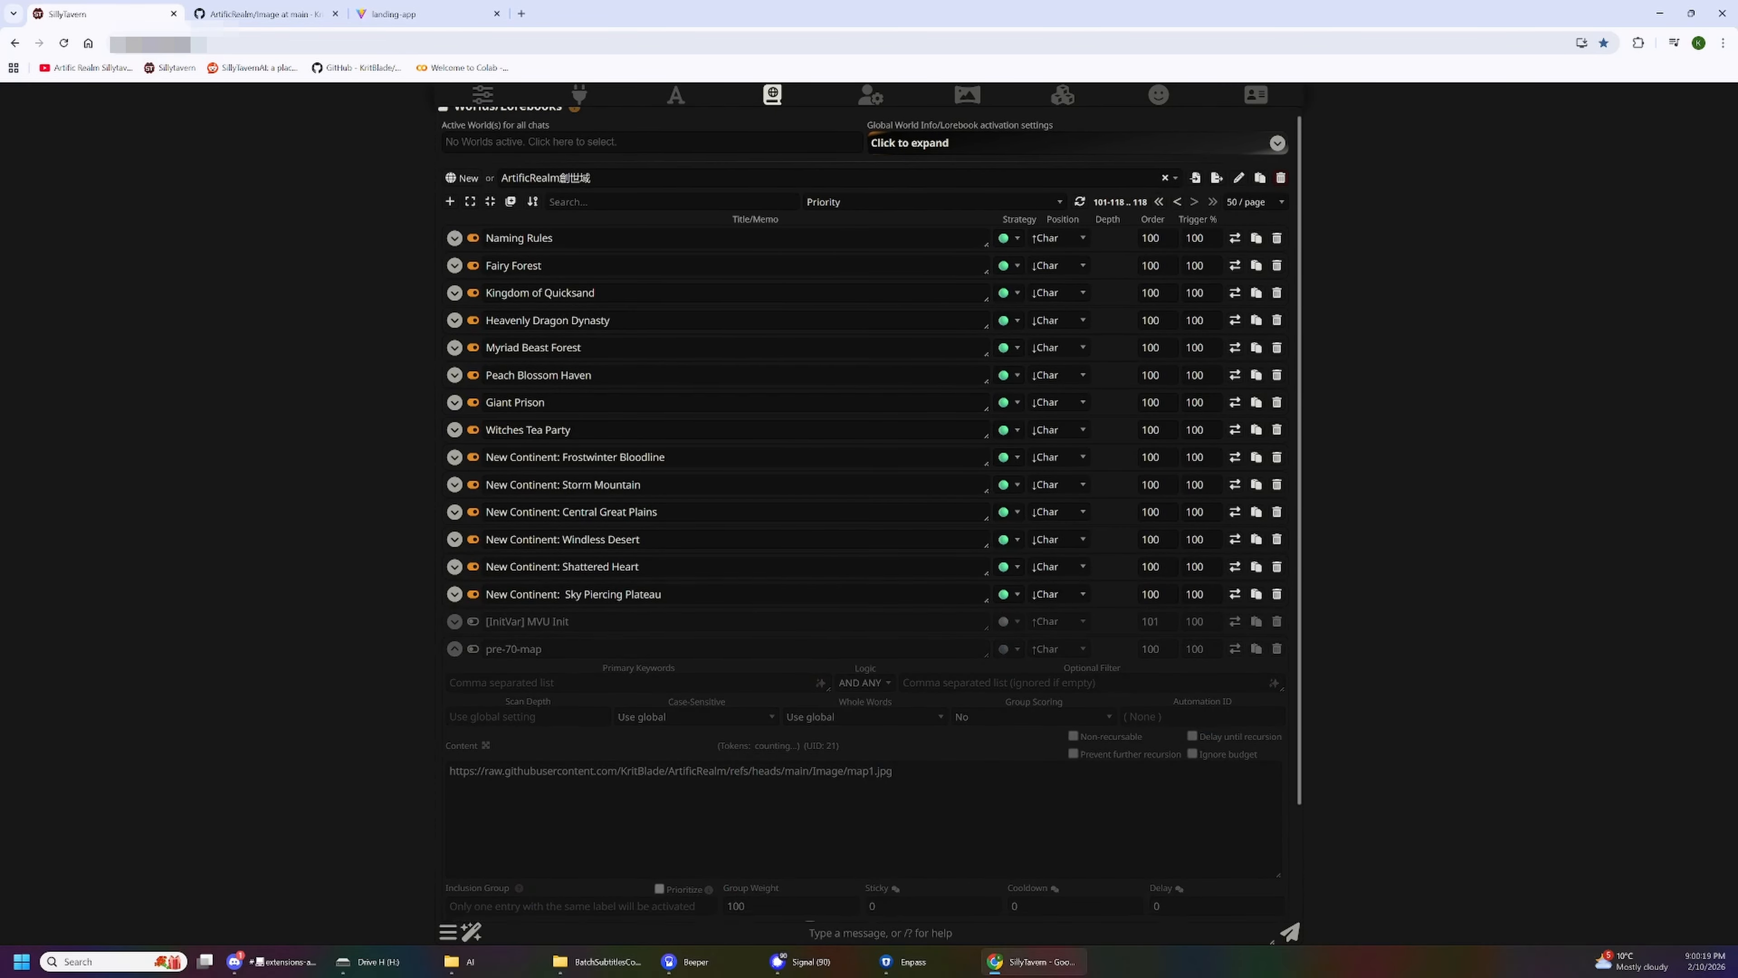
scroll(734, 620, down, 1)
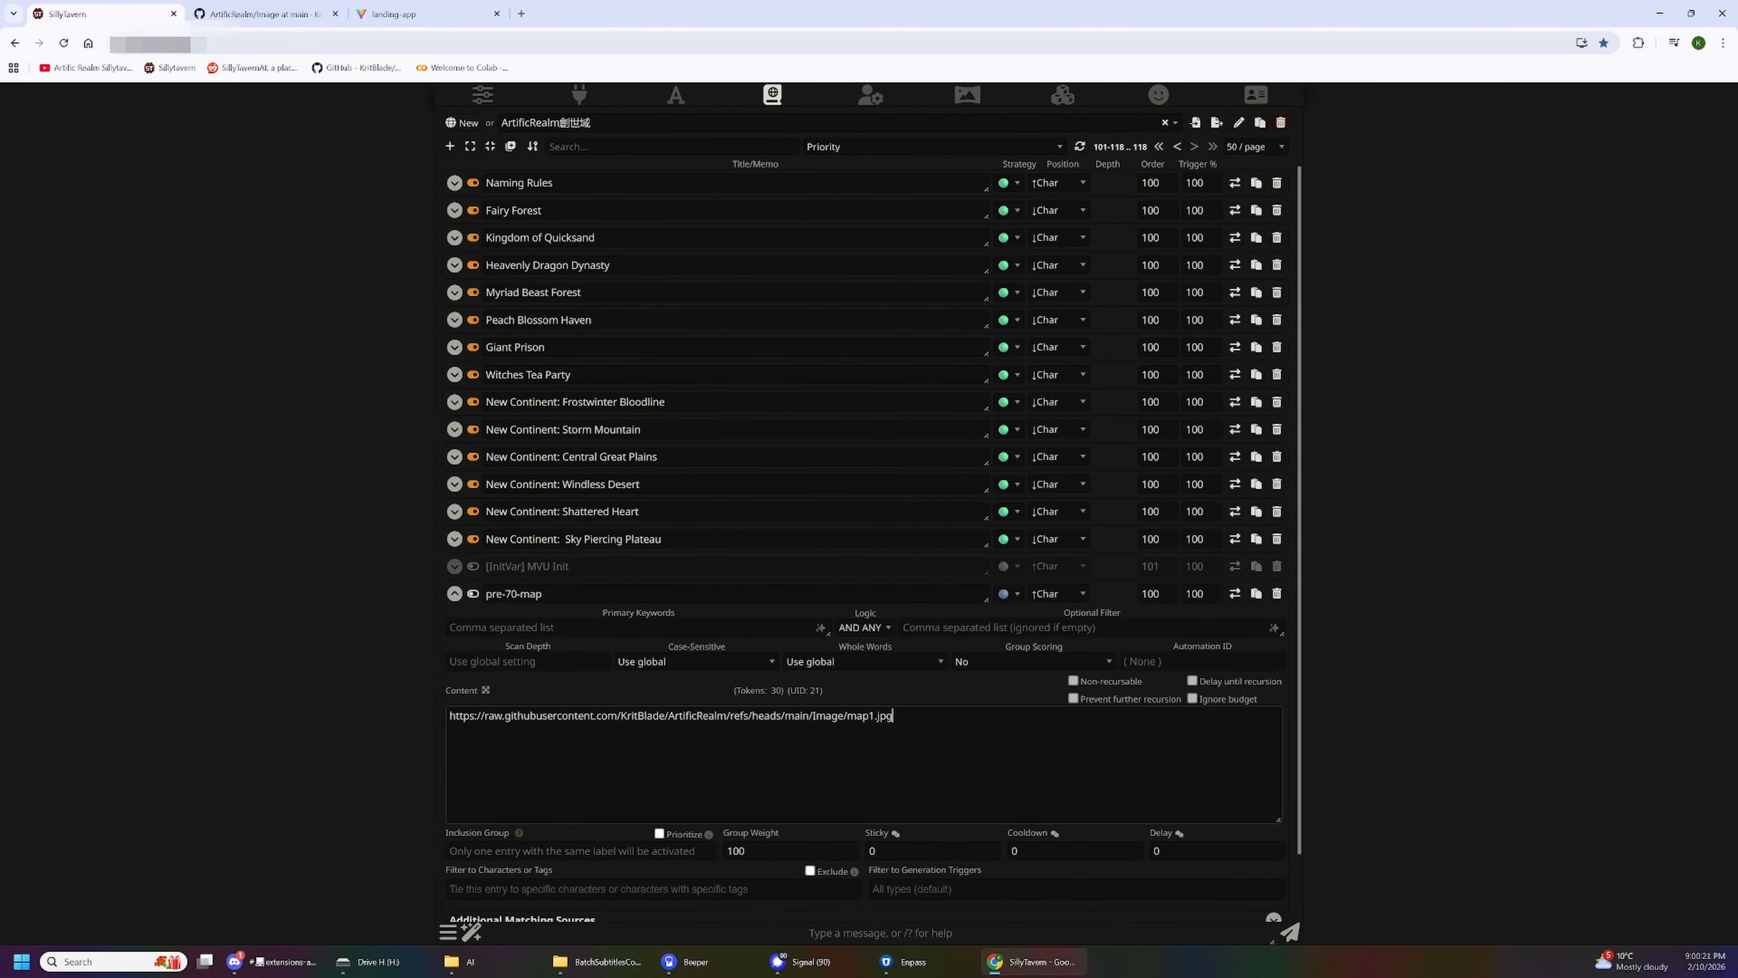
drag(893, 716, 433, 706)
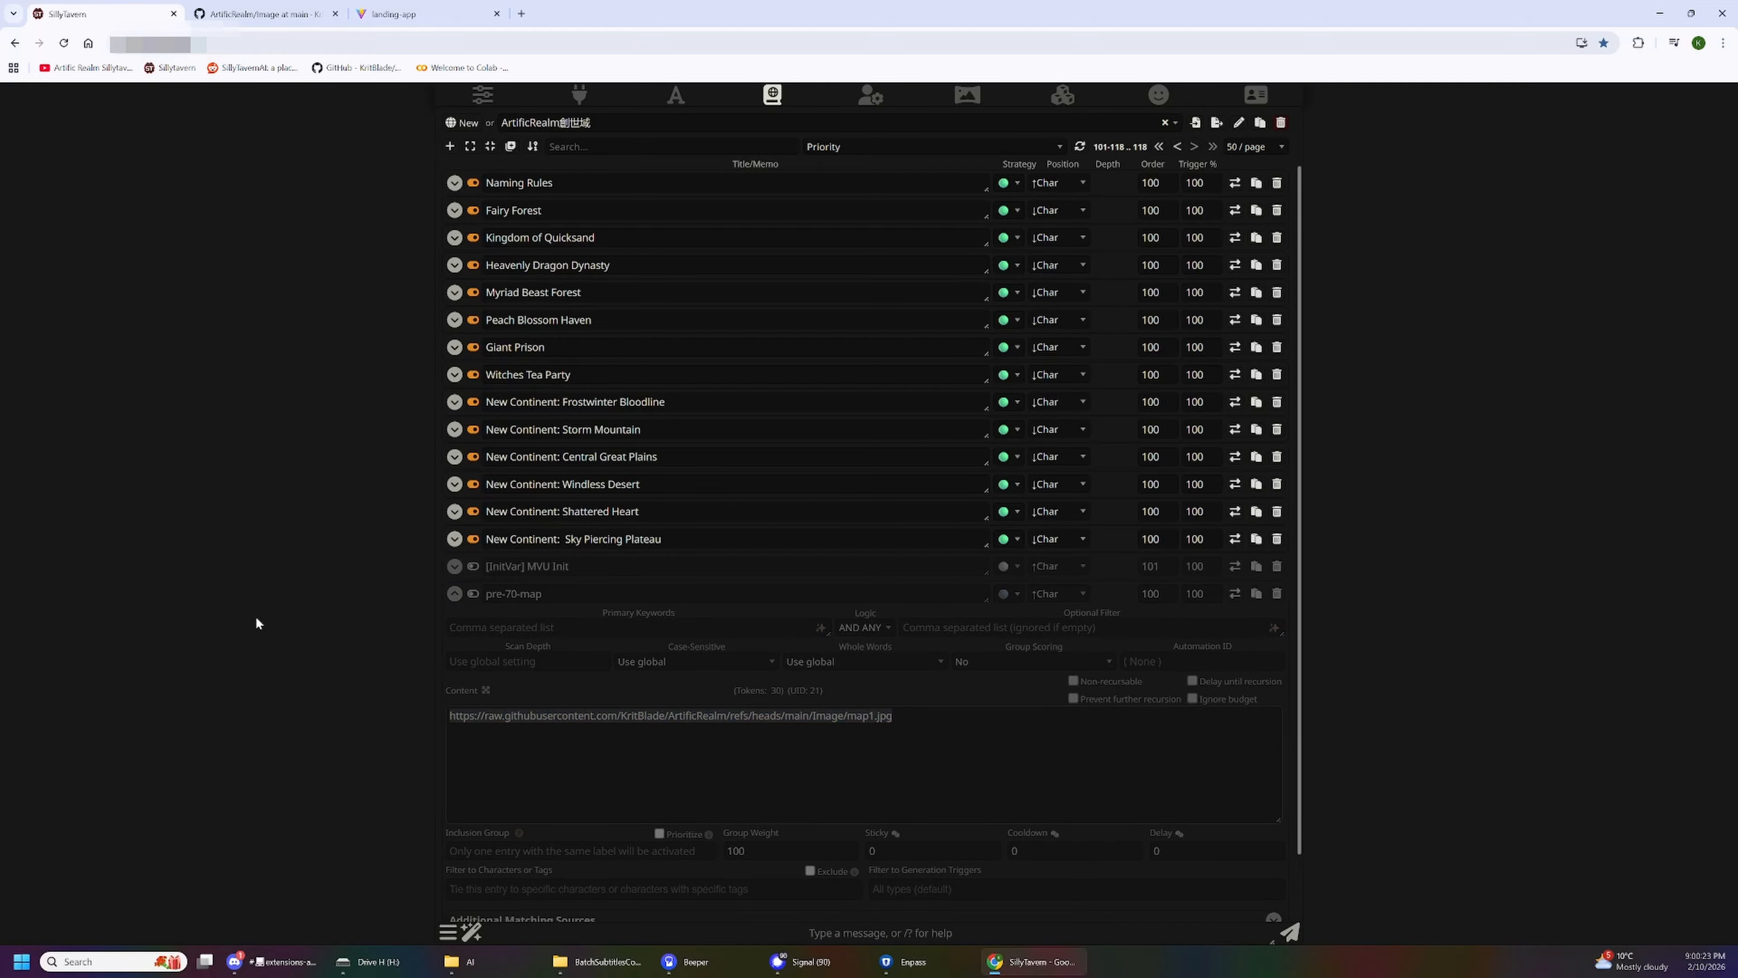
Step: Close the lorebook, view the Map image full size on the chat status menu's Others page, and close the enlarged image
click(709, 716)
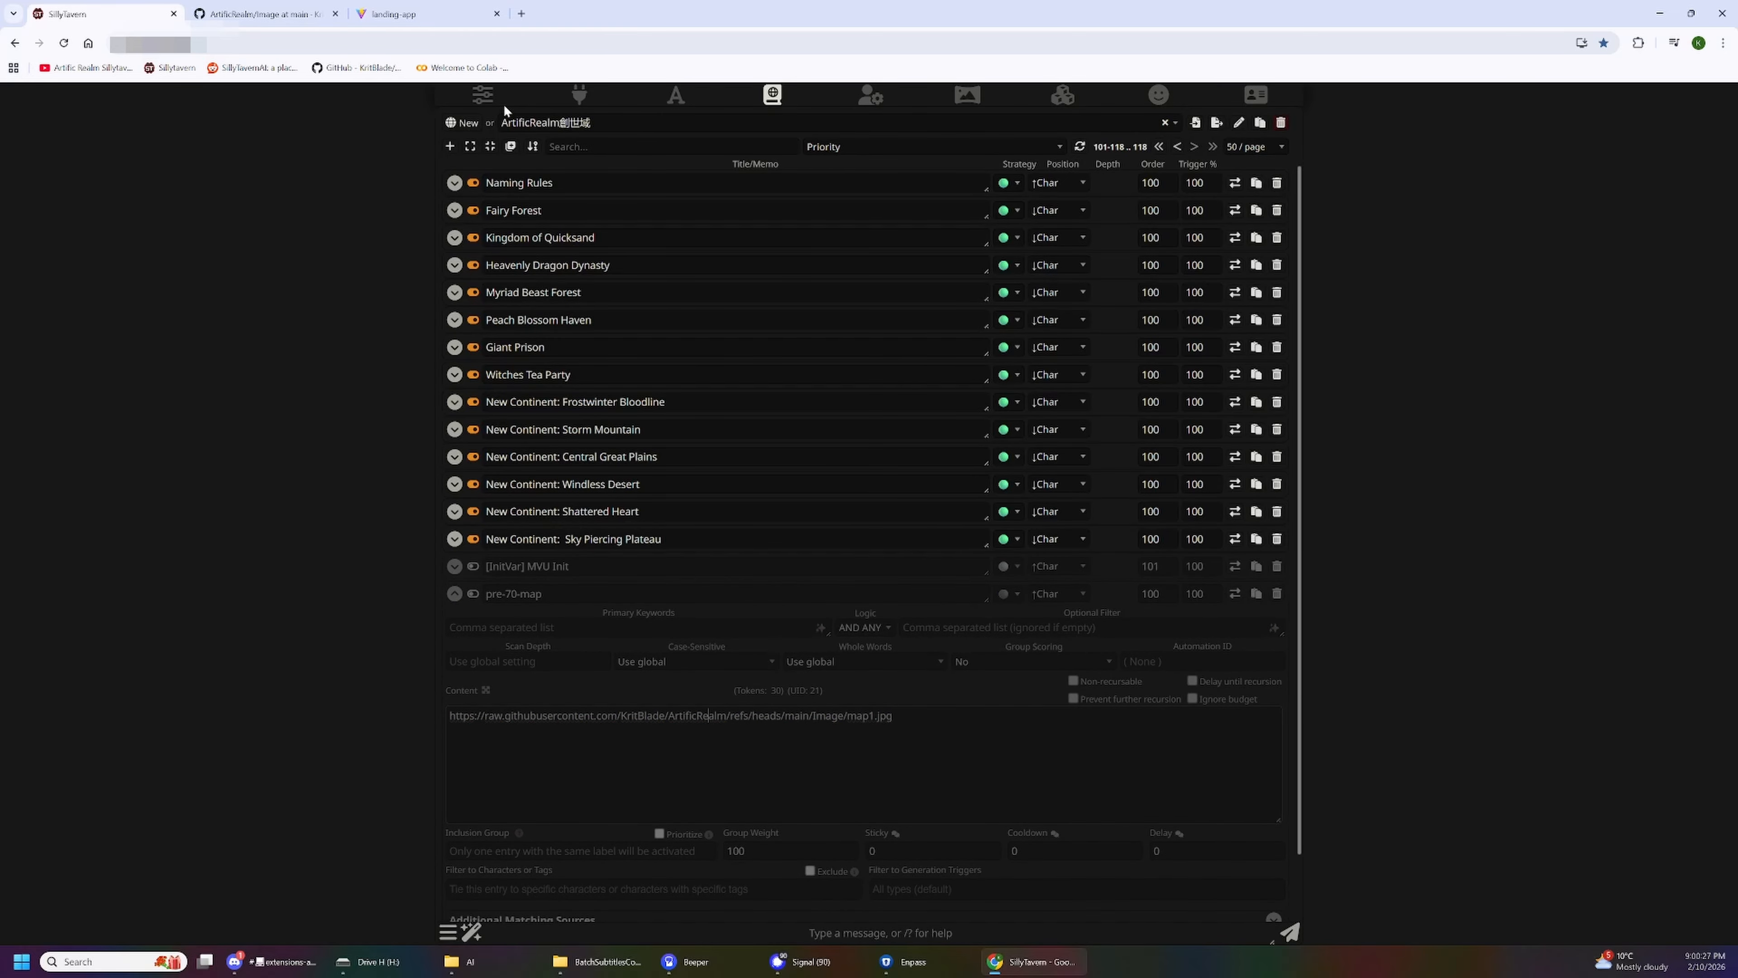
click(339, 222)
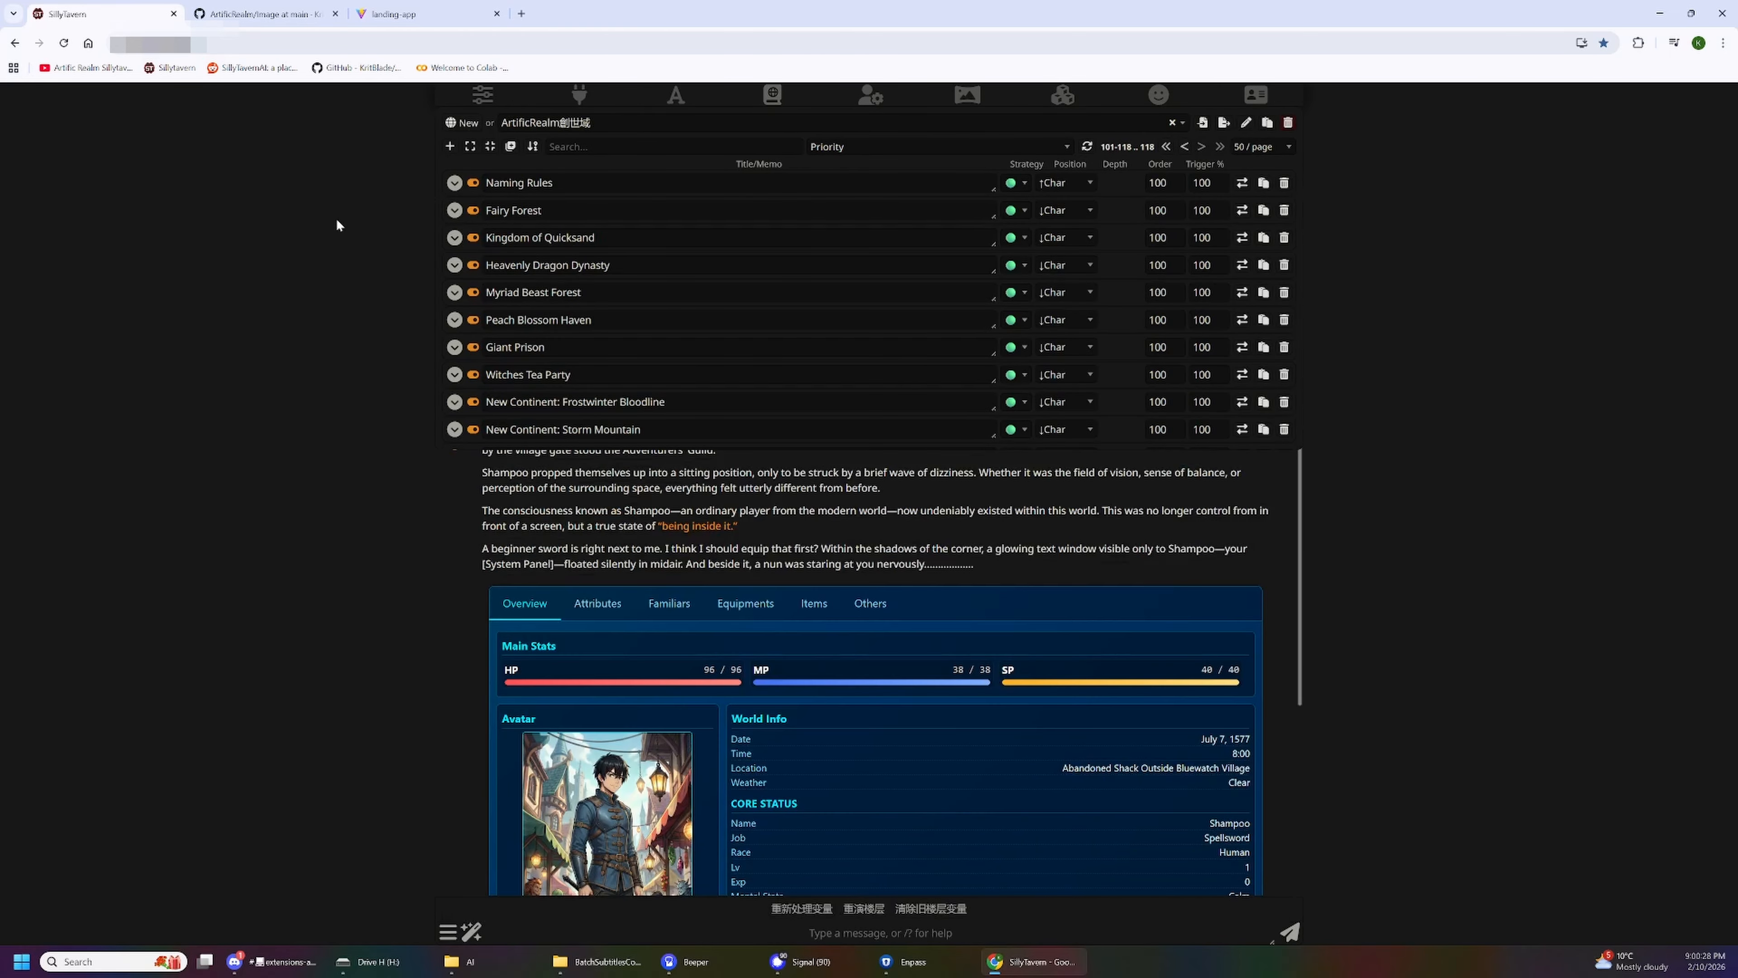
click(880, 605)
scroll(996, 607, down, 2)
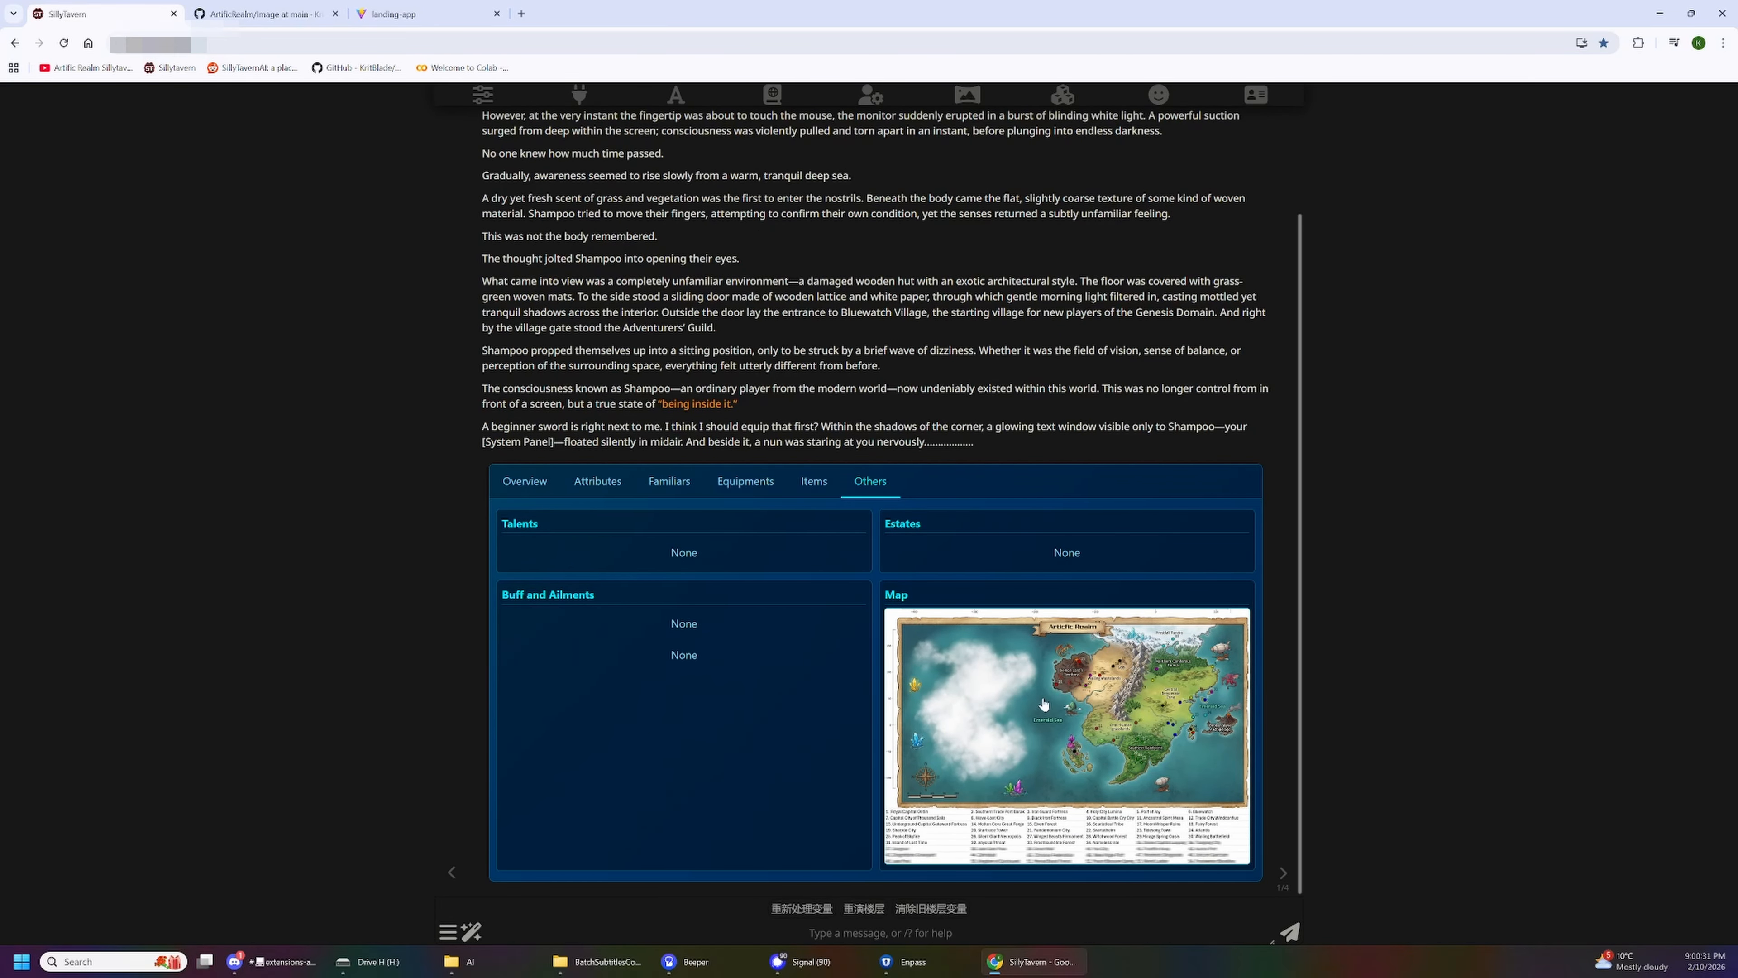
click(1079, 712)
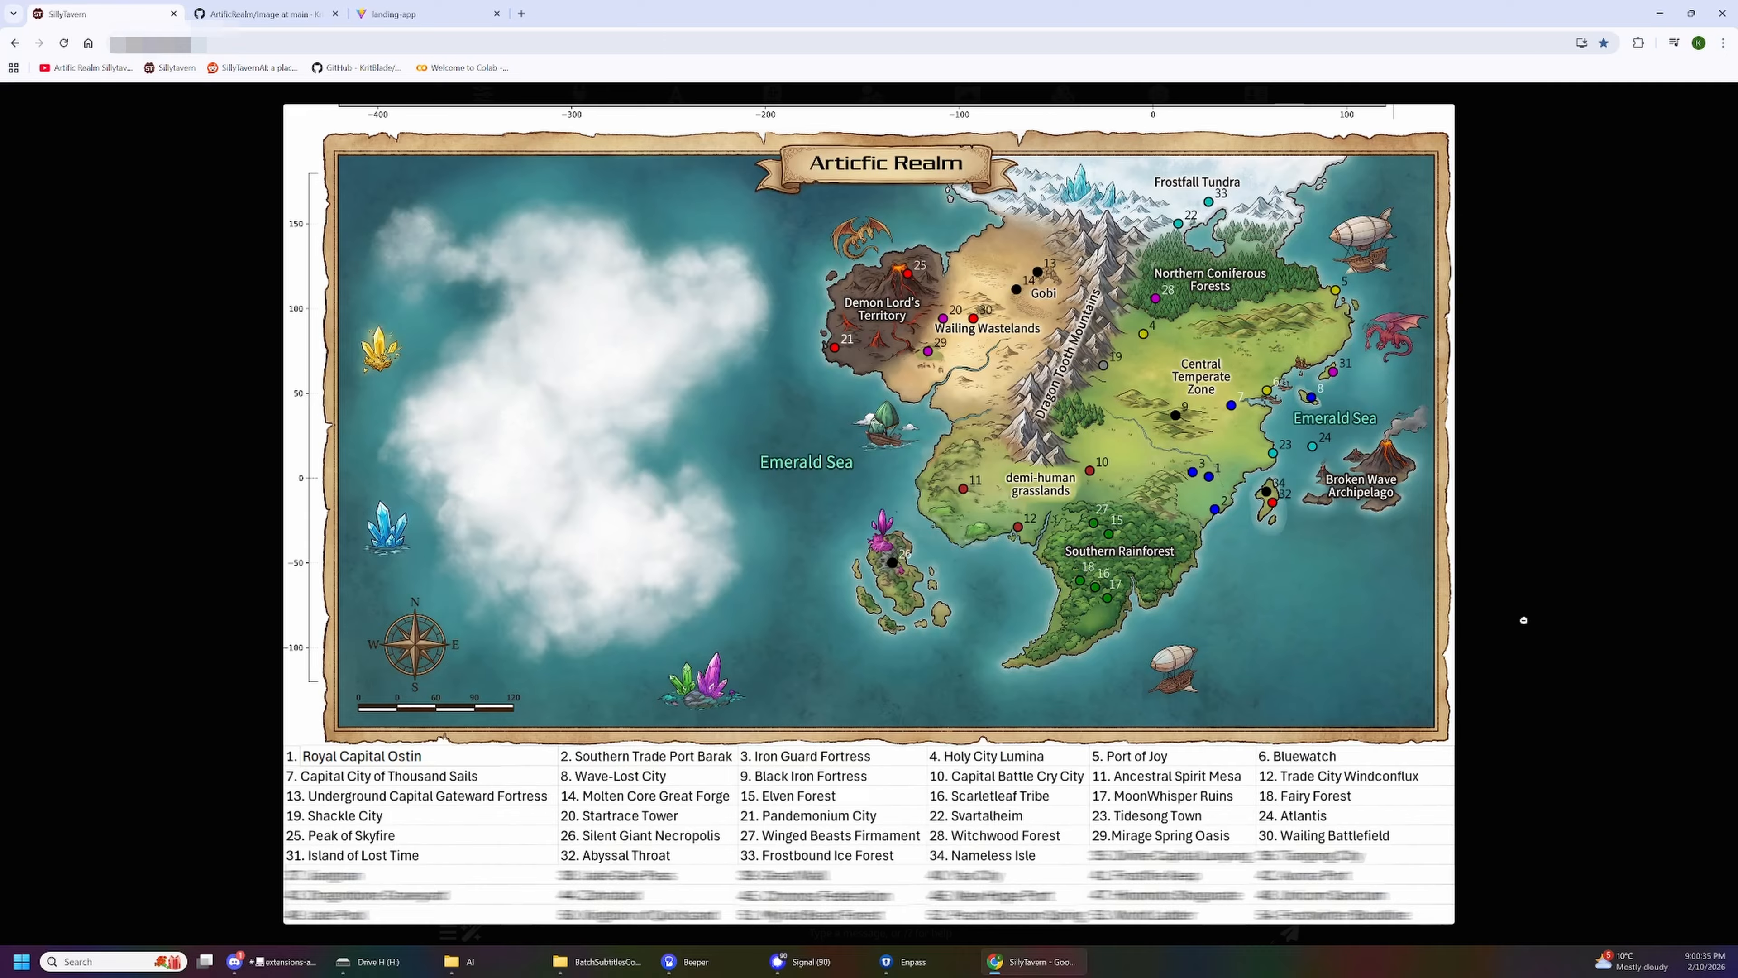
click(1523, 620)
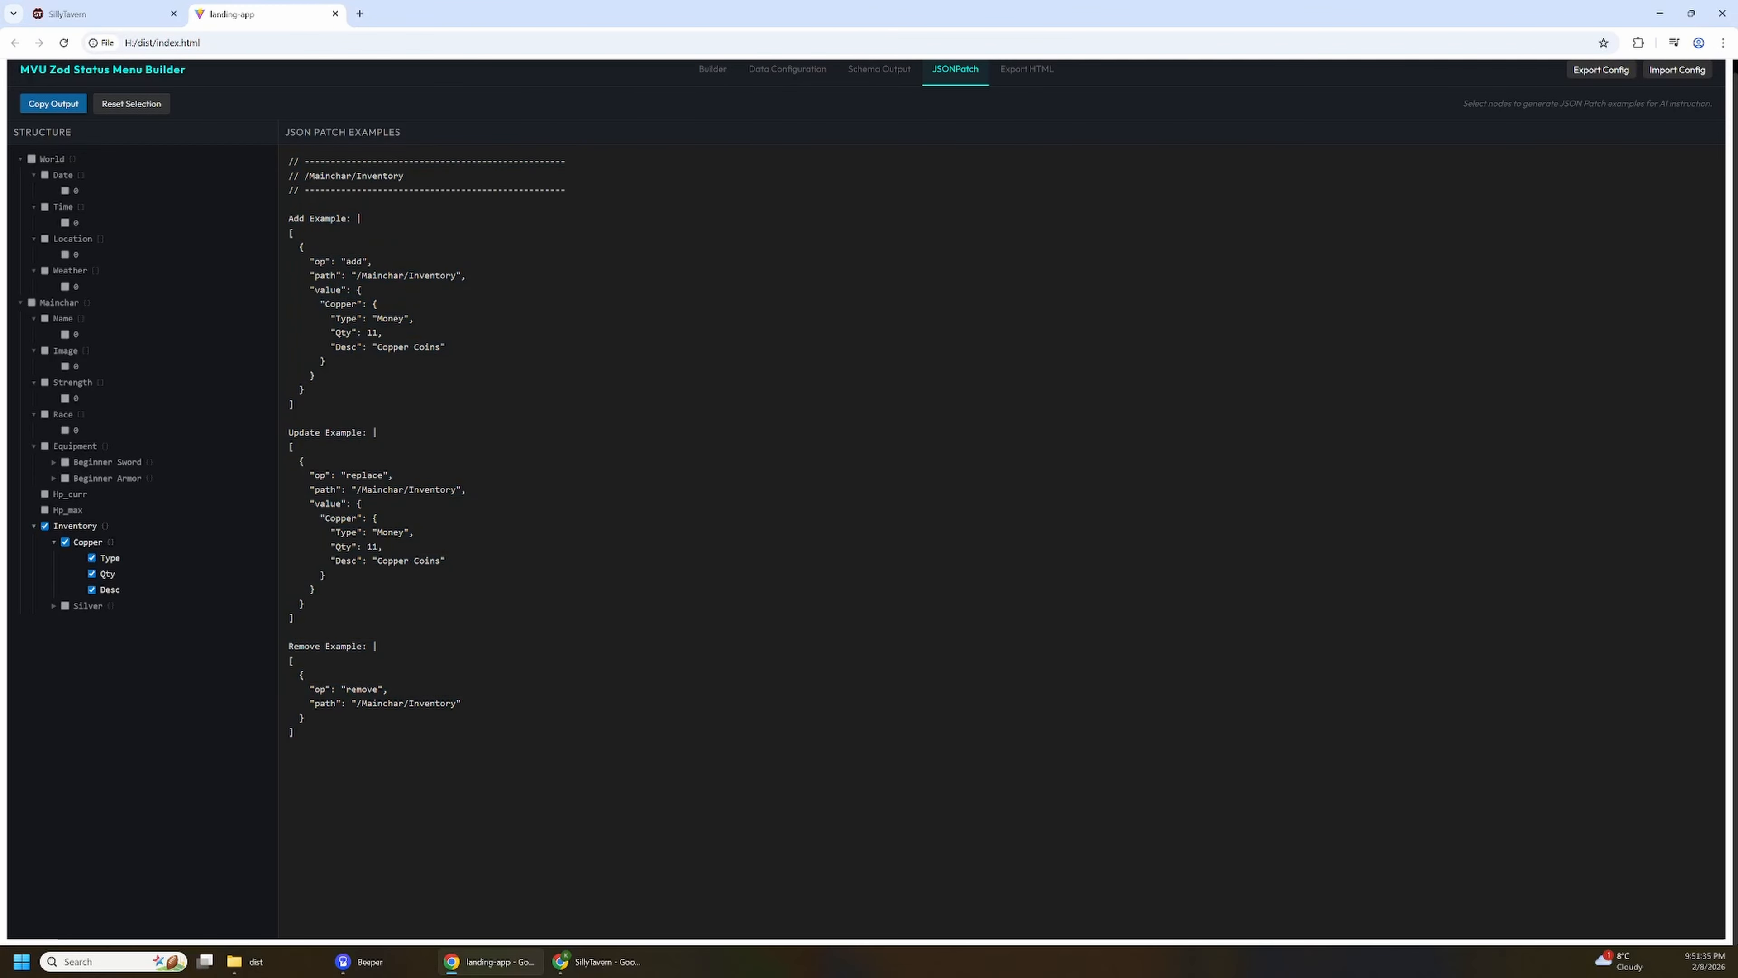
Step: In the Status Menu Builder, generate the menu's HTML export and copy it to the clipboard
click(1009, 73)
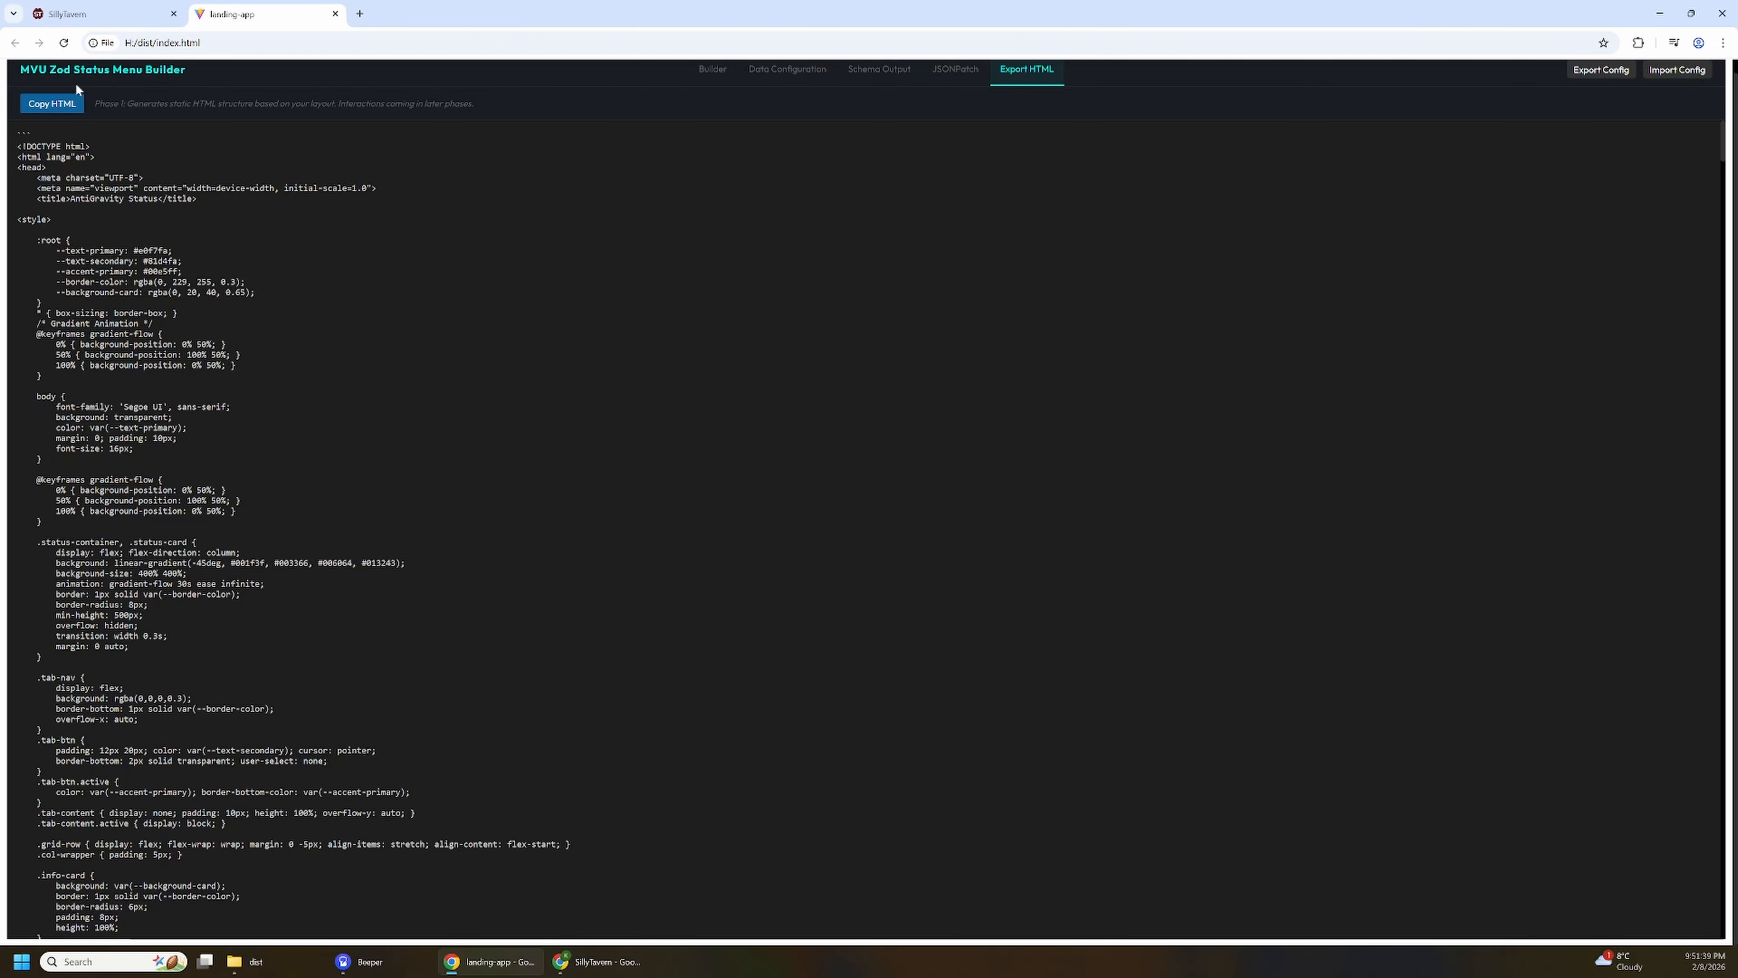
click(60, 104)
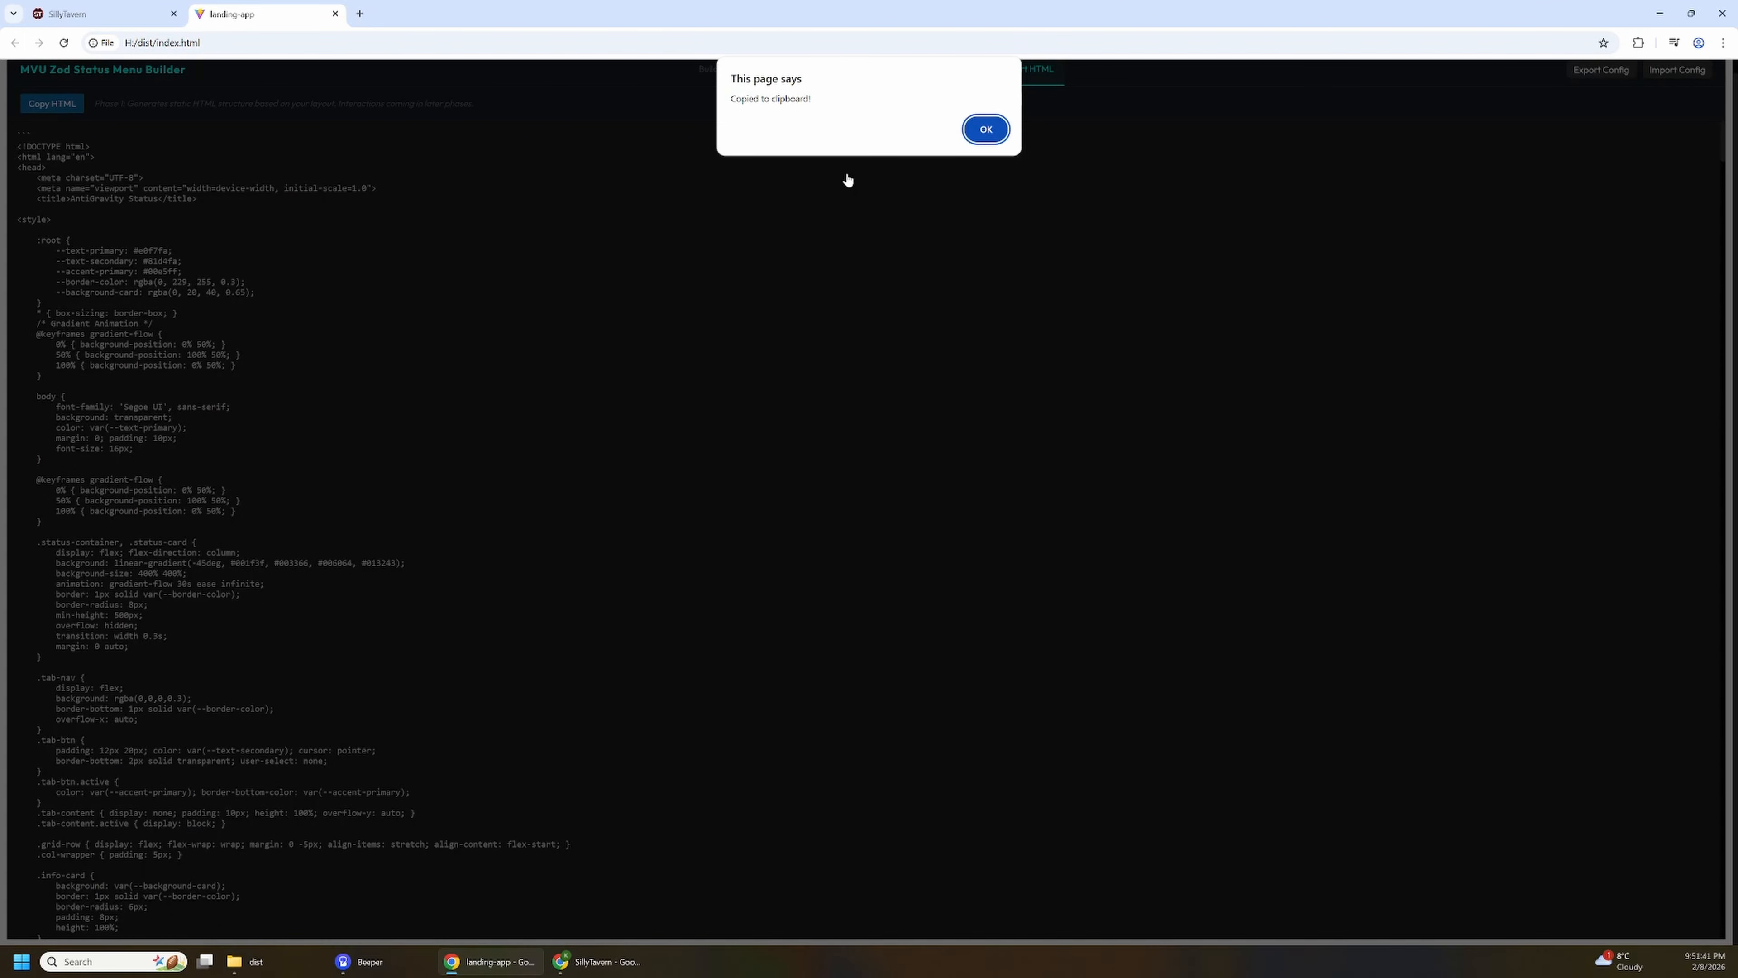
click(986, 129)
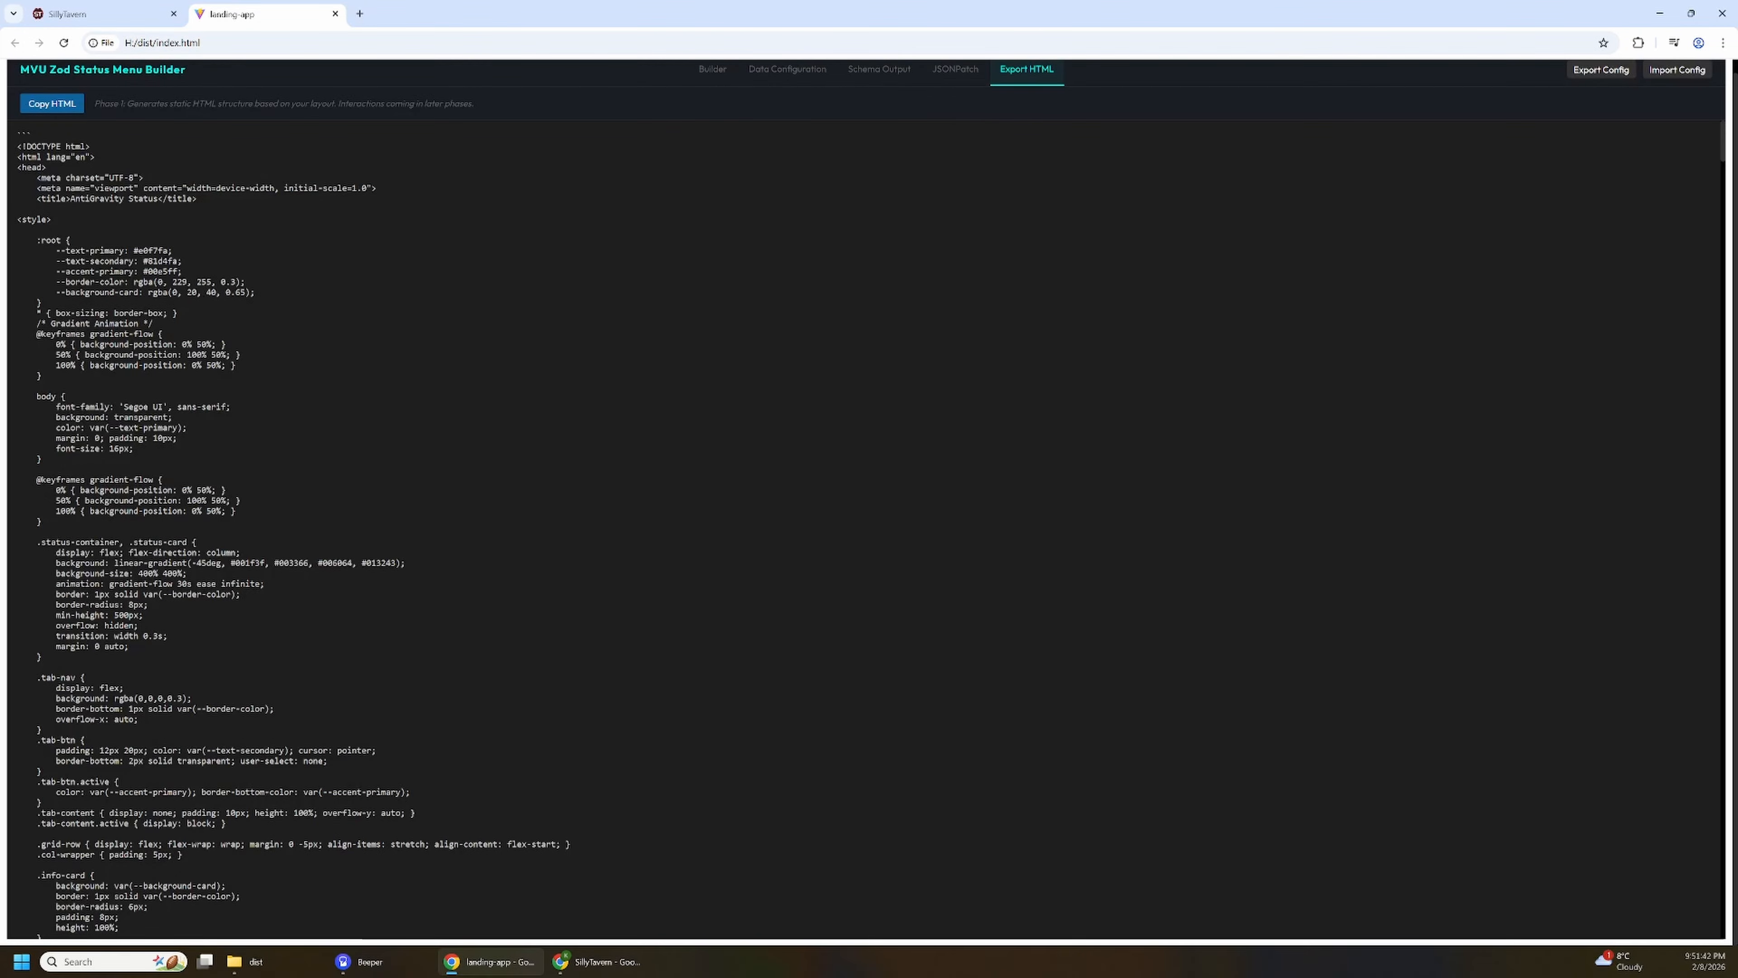
Step: In SillyTavern's Regex extension, replace the StatusMenu2 scoped script's replacement text with the copied HTML, save it and close the extensions
click(98, 14)
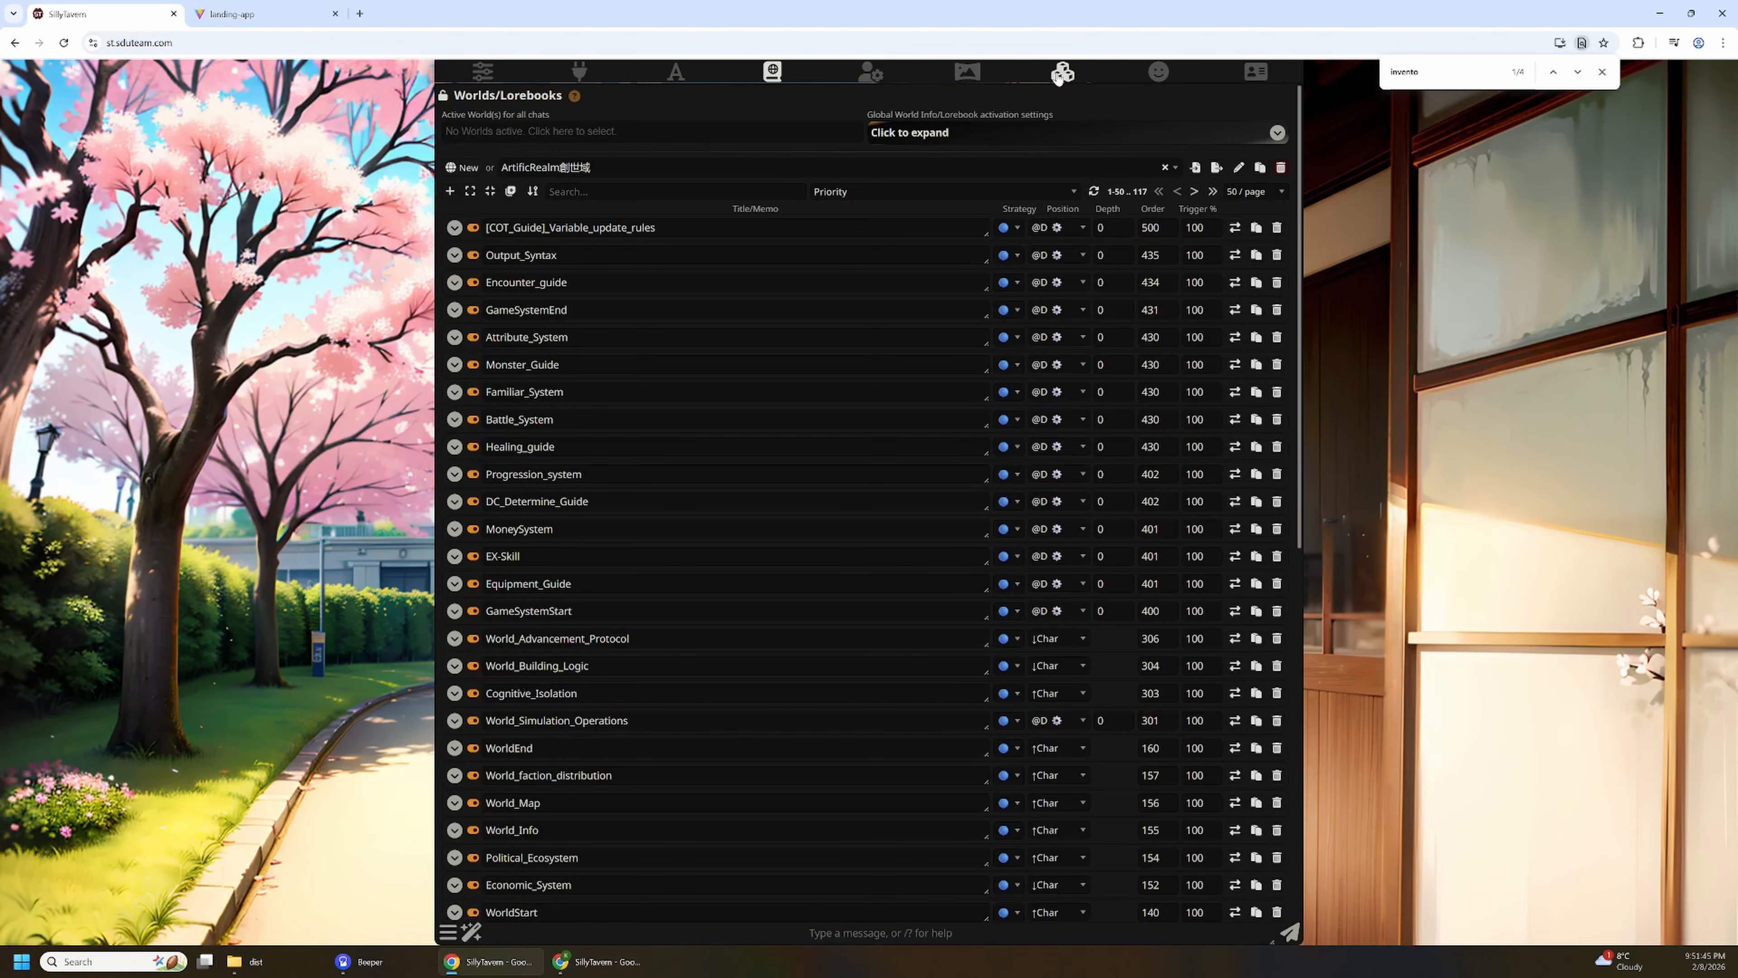
click(1061, 73)
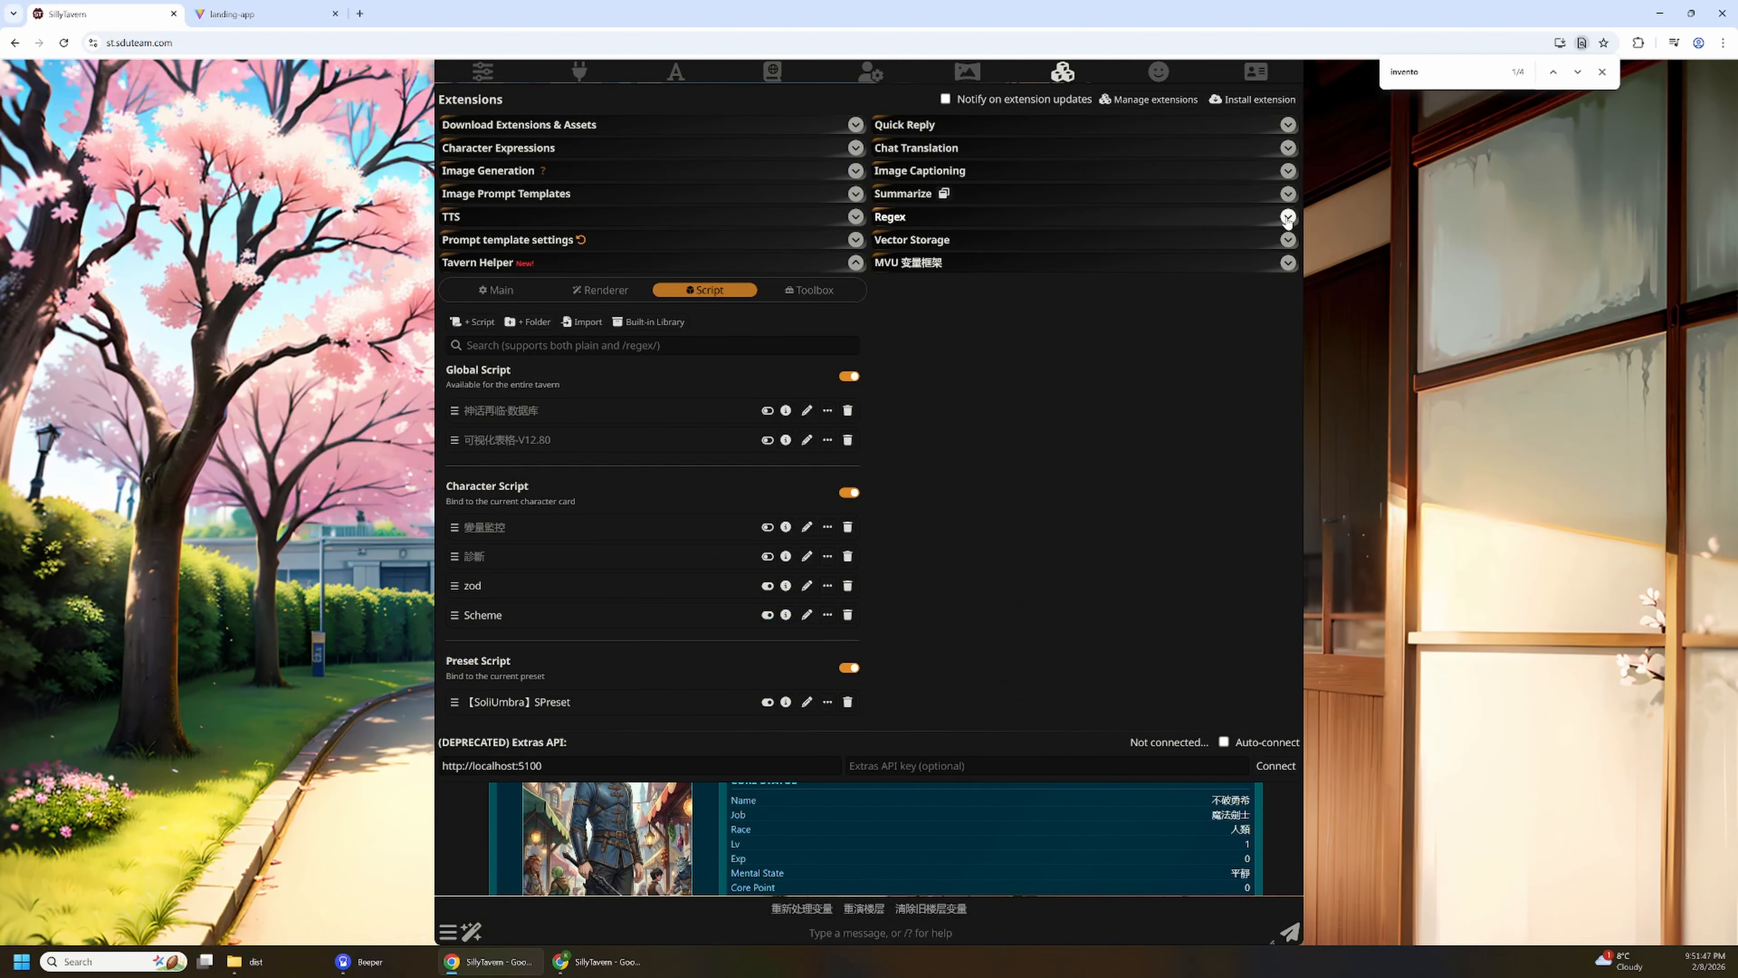
click(1271, 218)
scroll(1143, 491, down, 4)
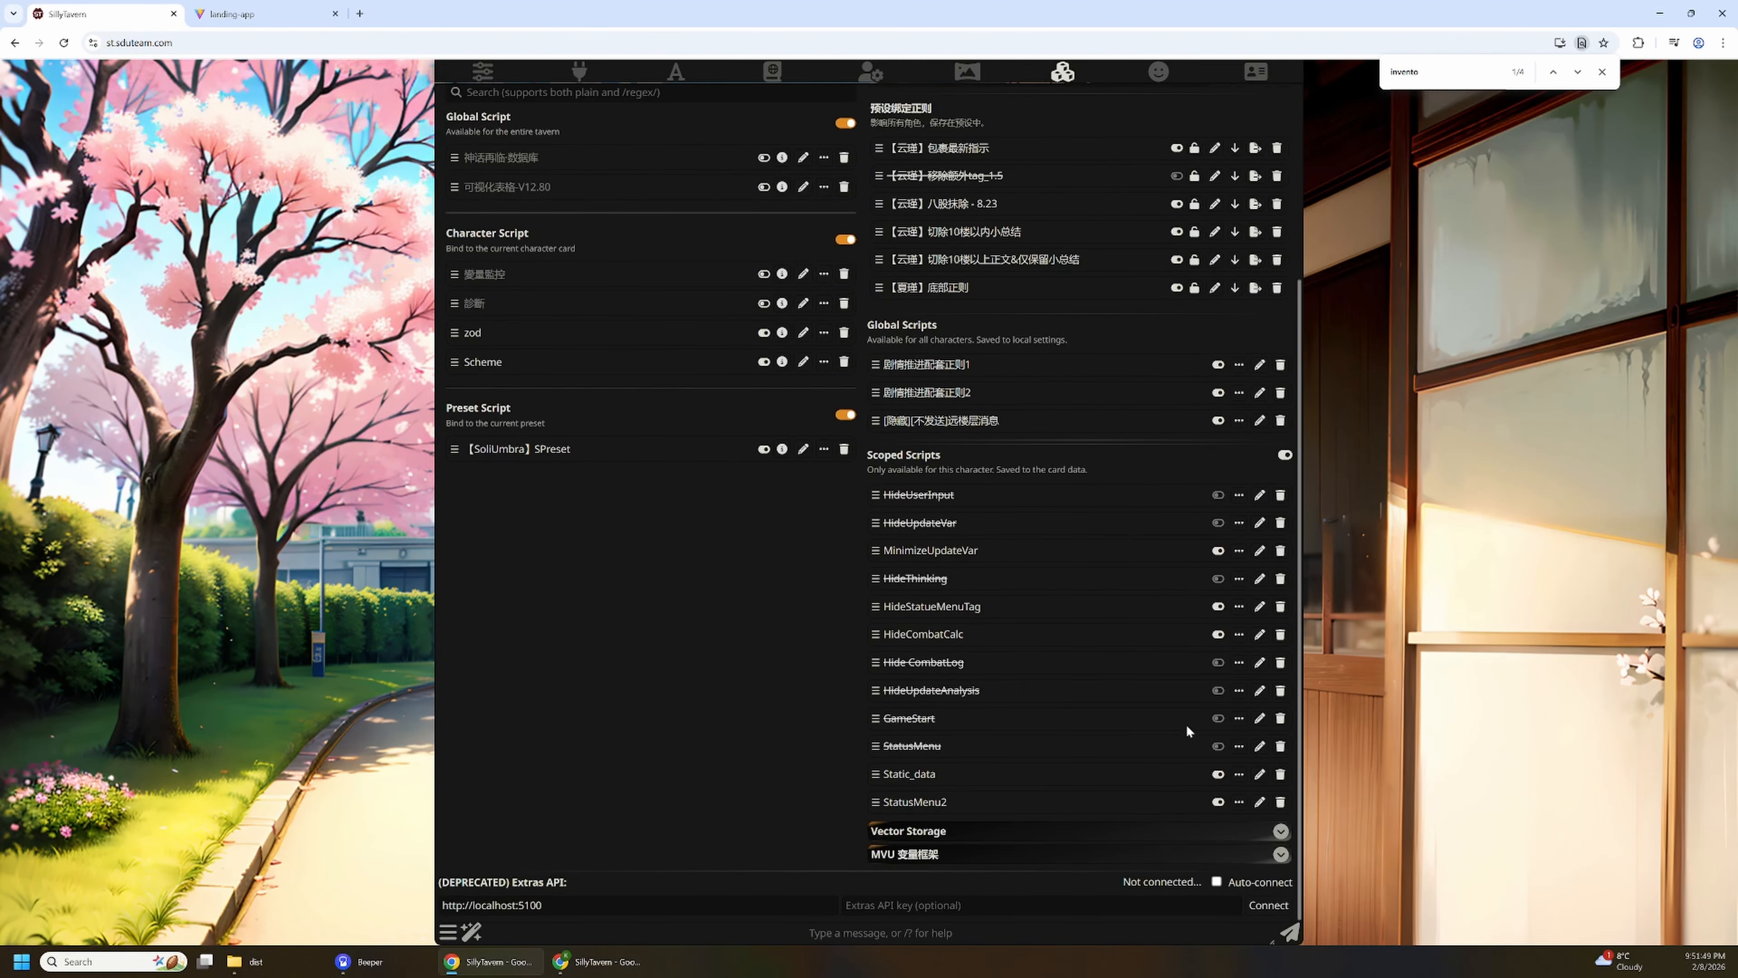
click(1259, 802)
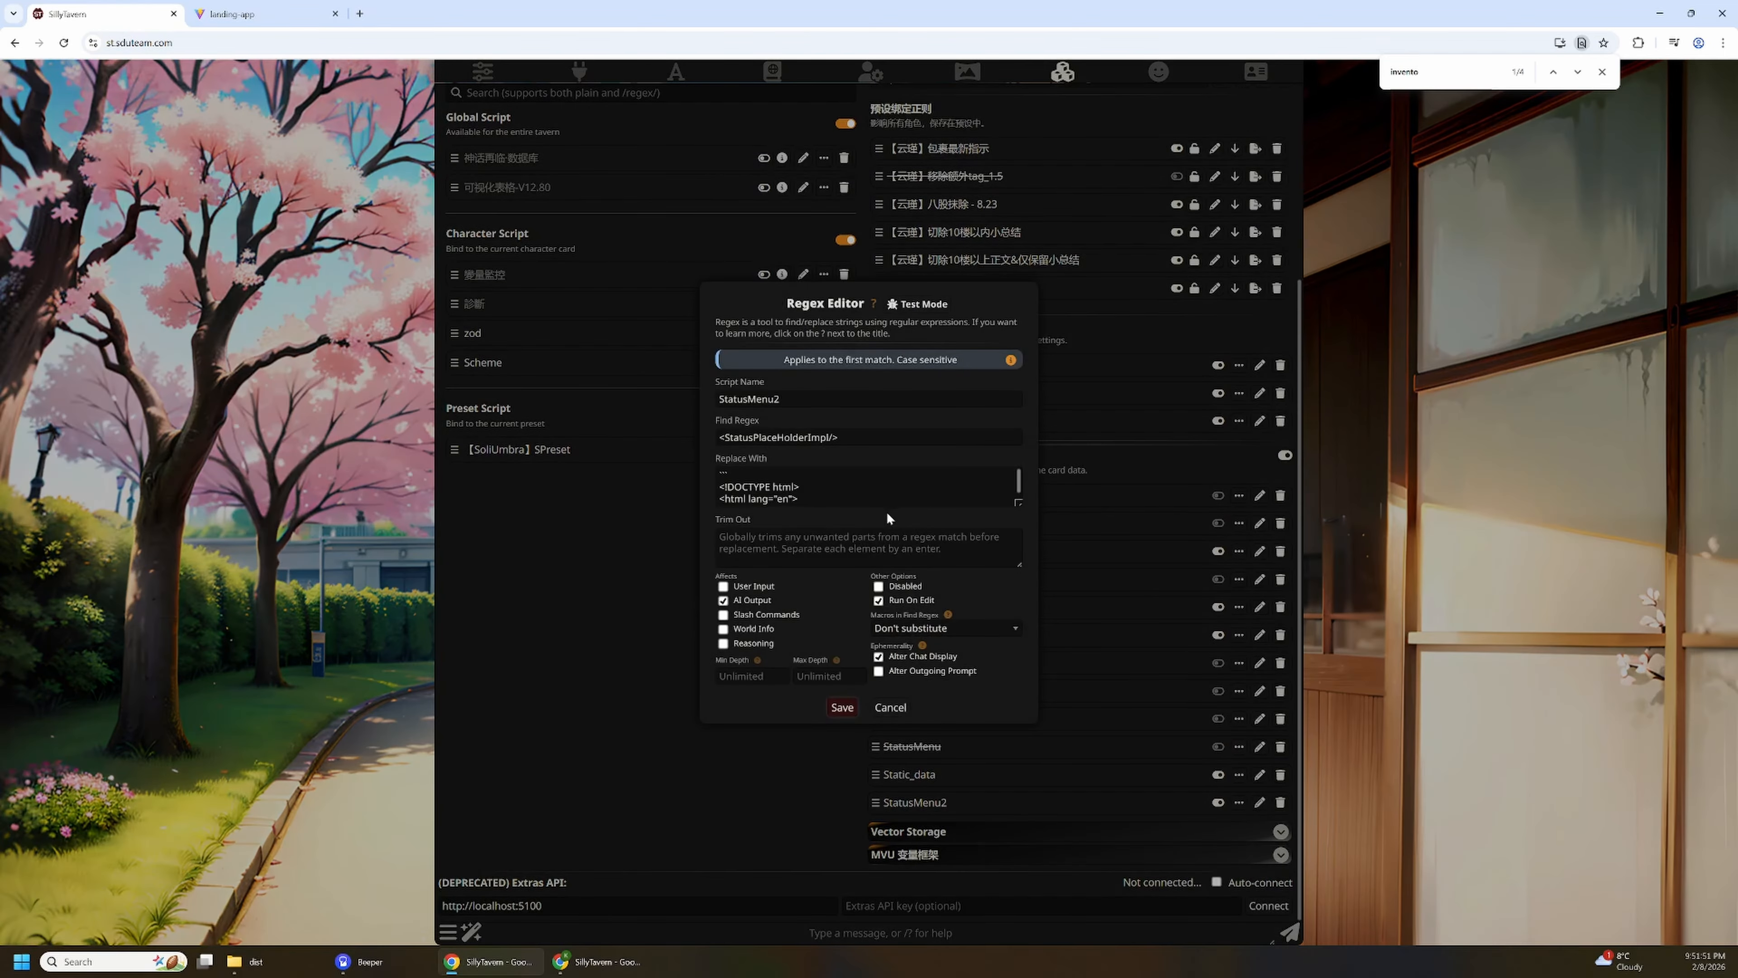
click(881, 491)
key(ctrl+a)
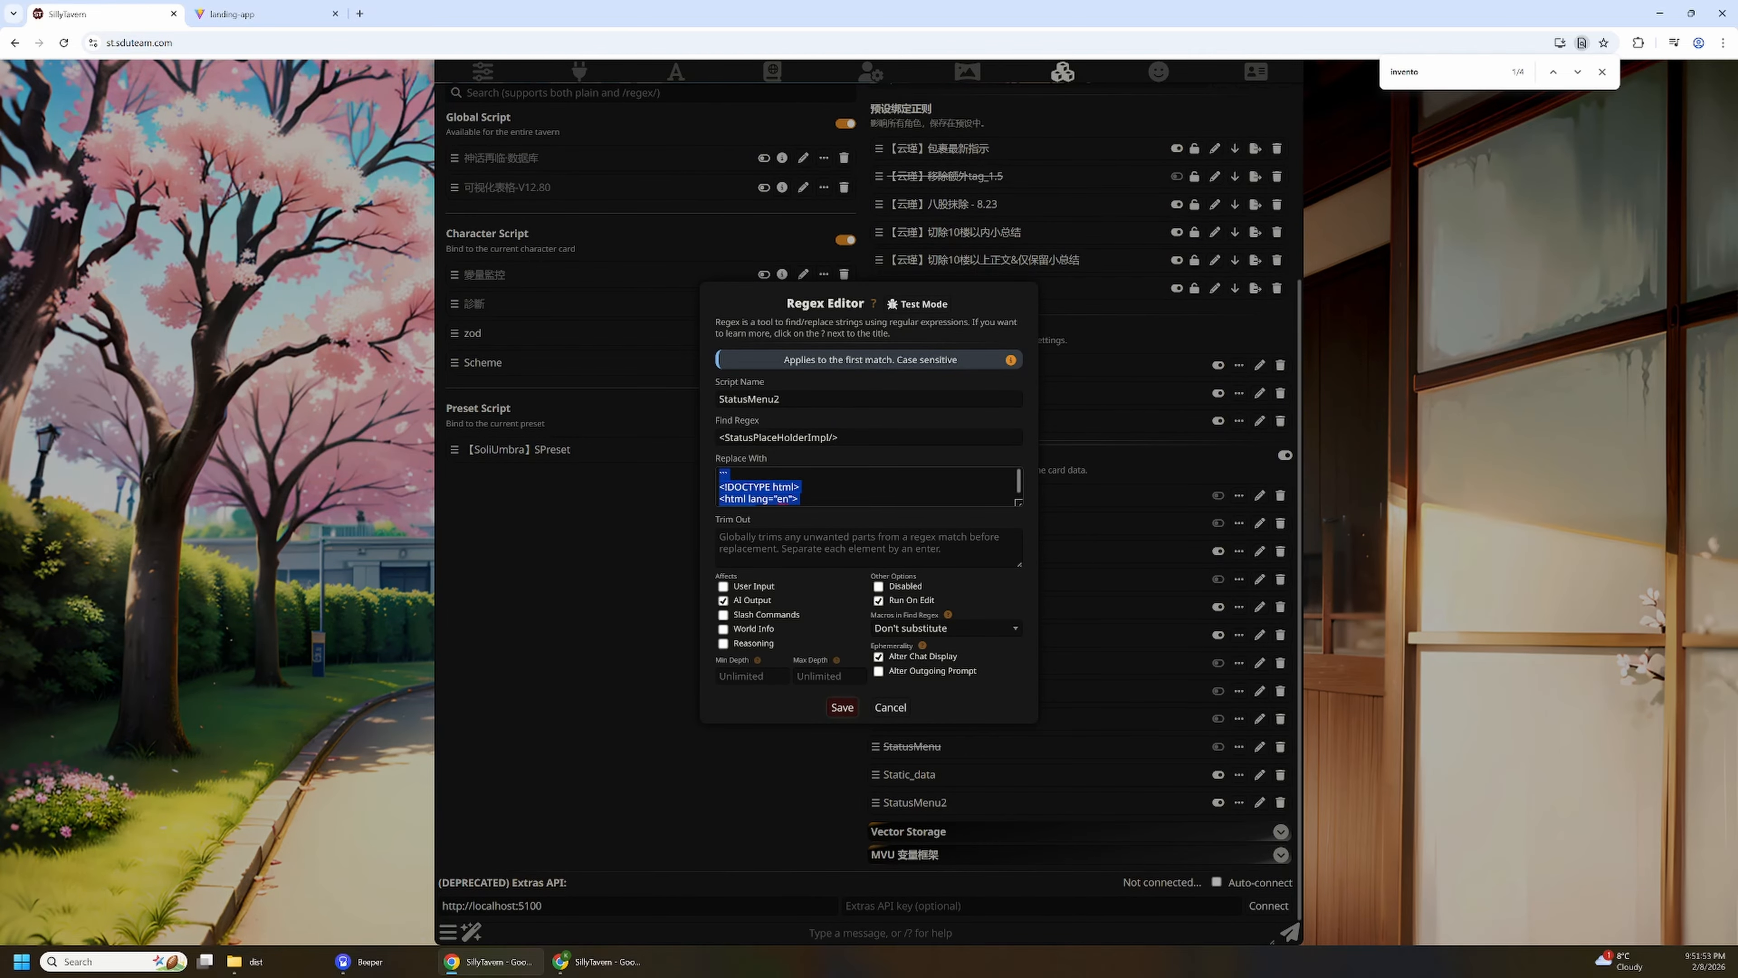
key(ctrl+v)
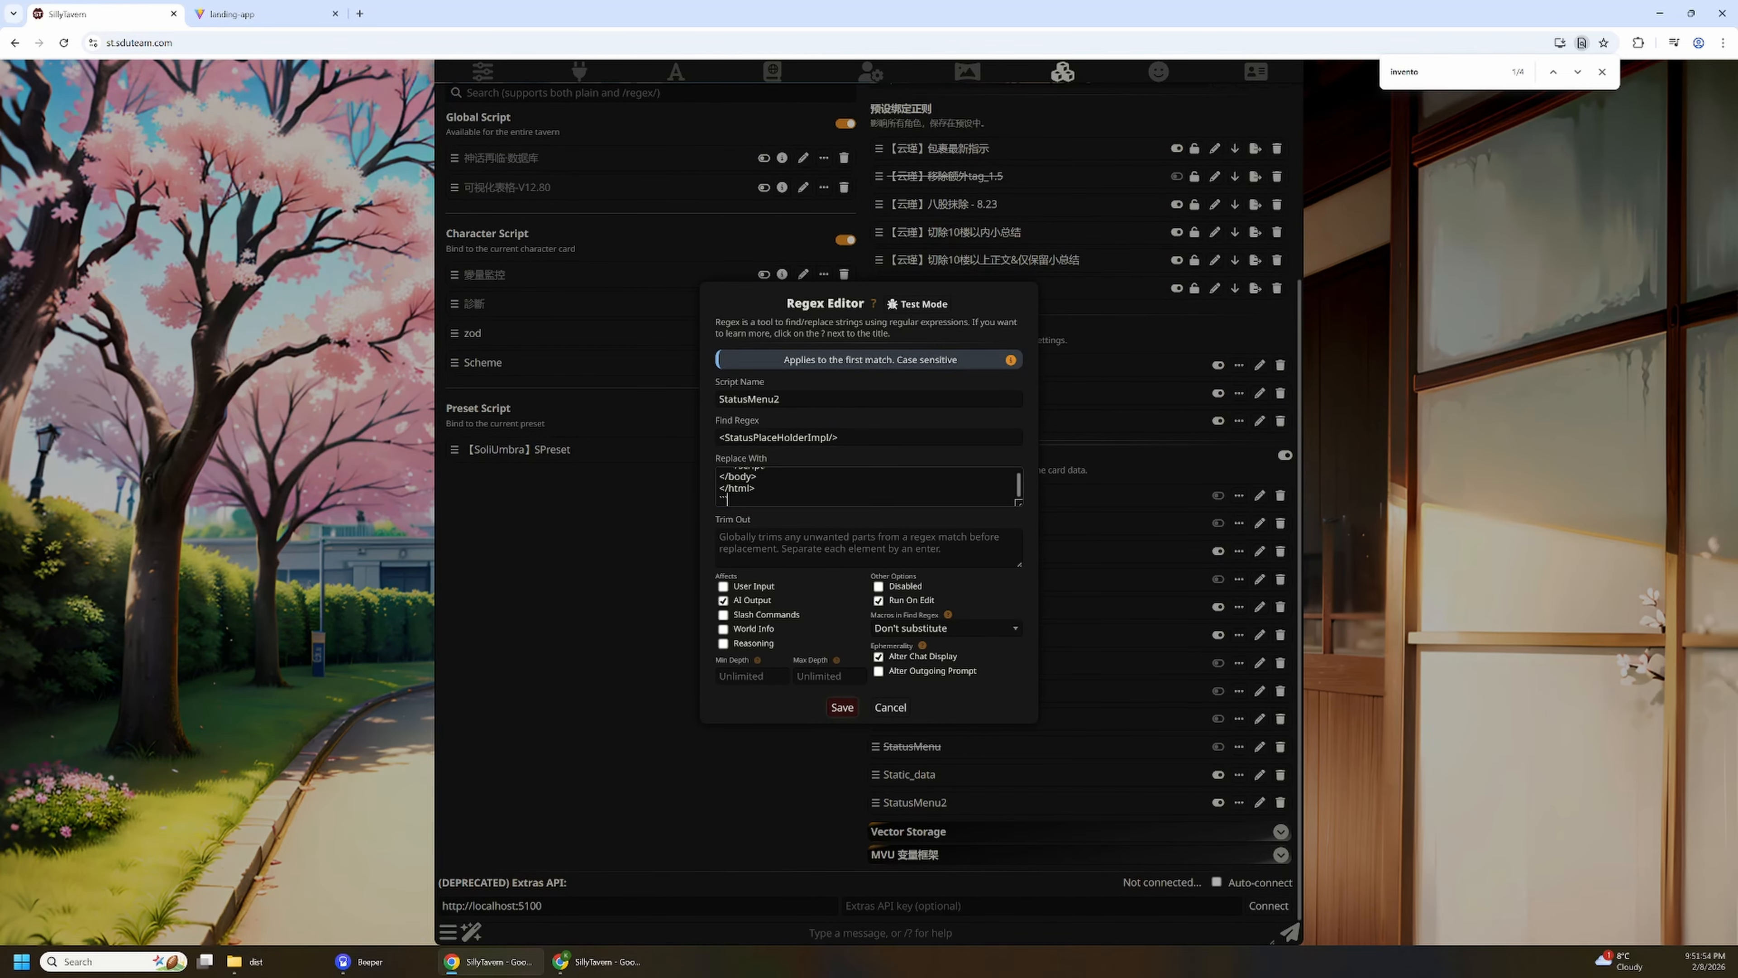
click(841, 706)
click(388, 595)
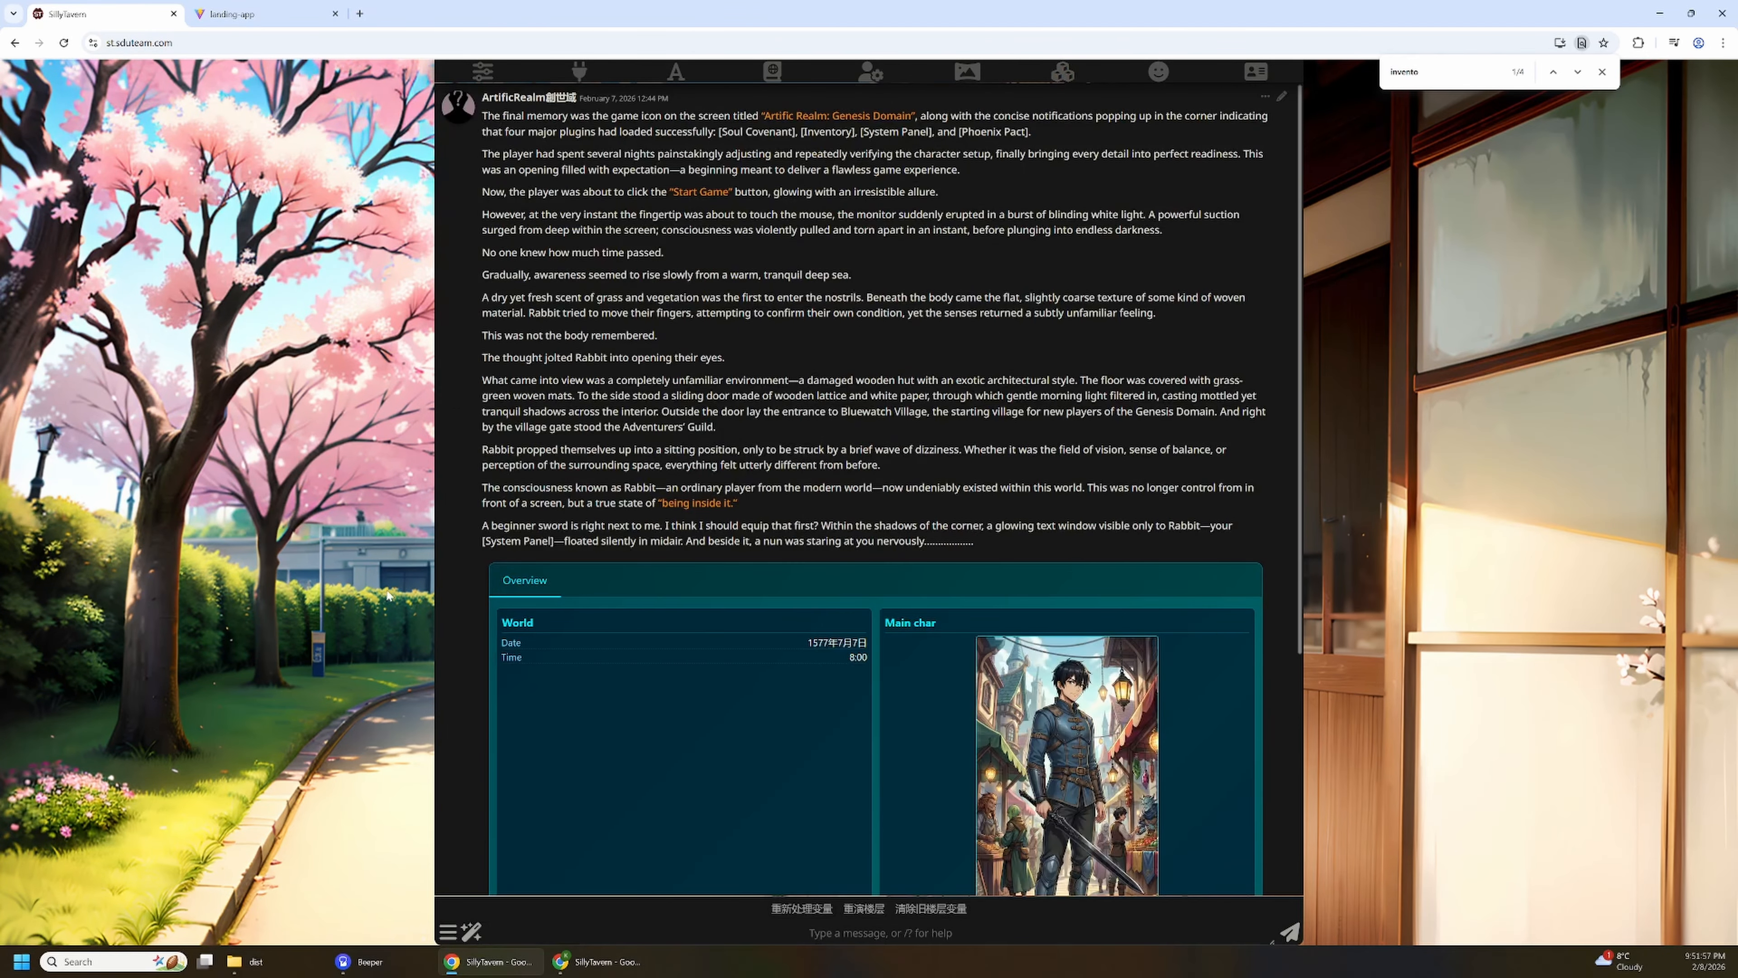
Step: Start a new chat and also delete the current chat file
scroll(556, 612, down, 5)
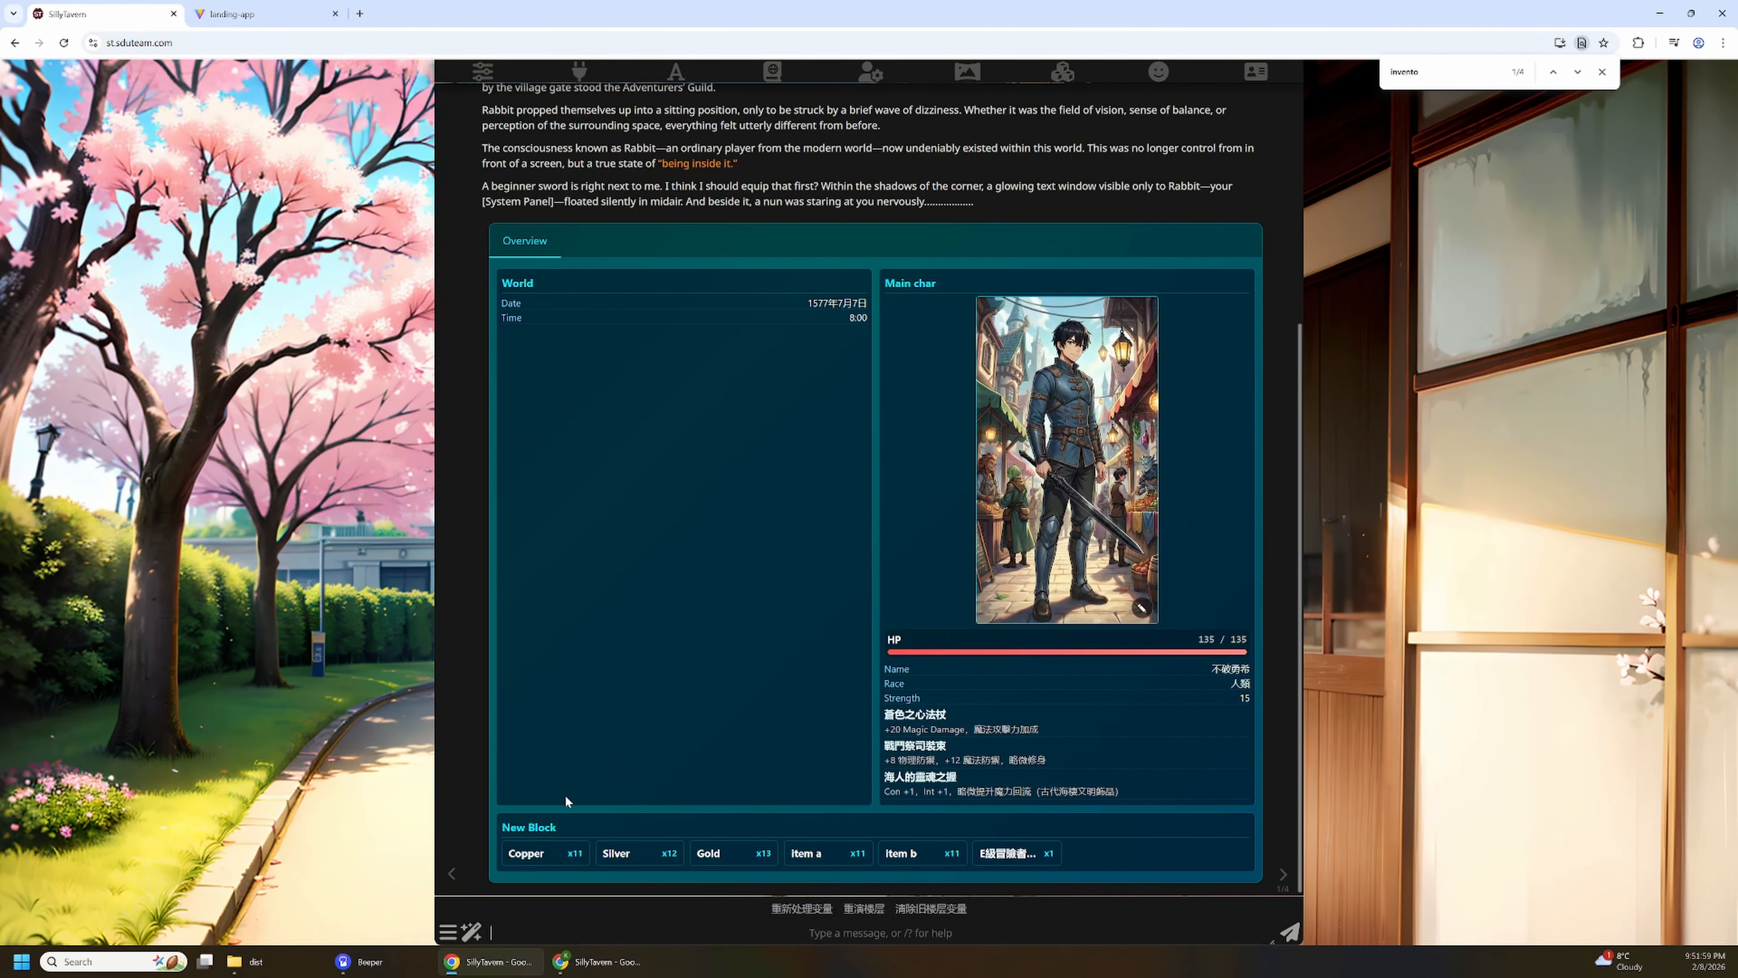
click(445, 934)
click(493, 775)
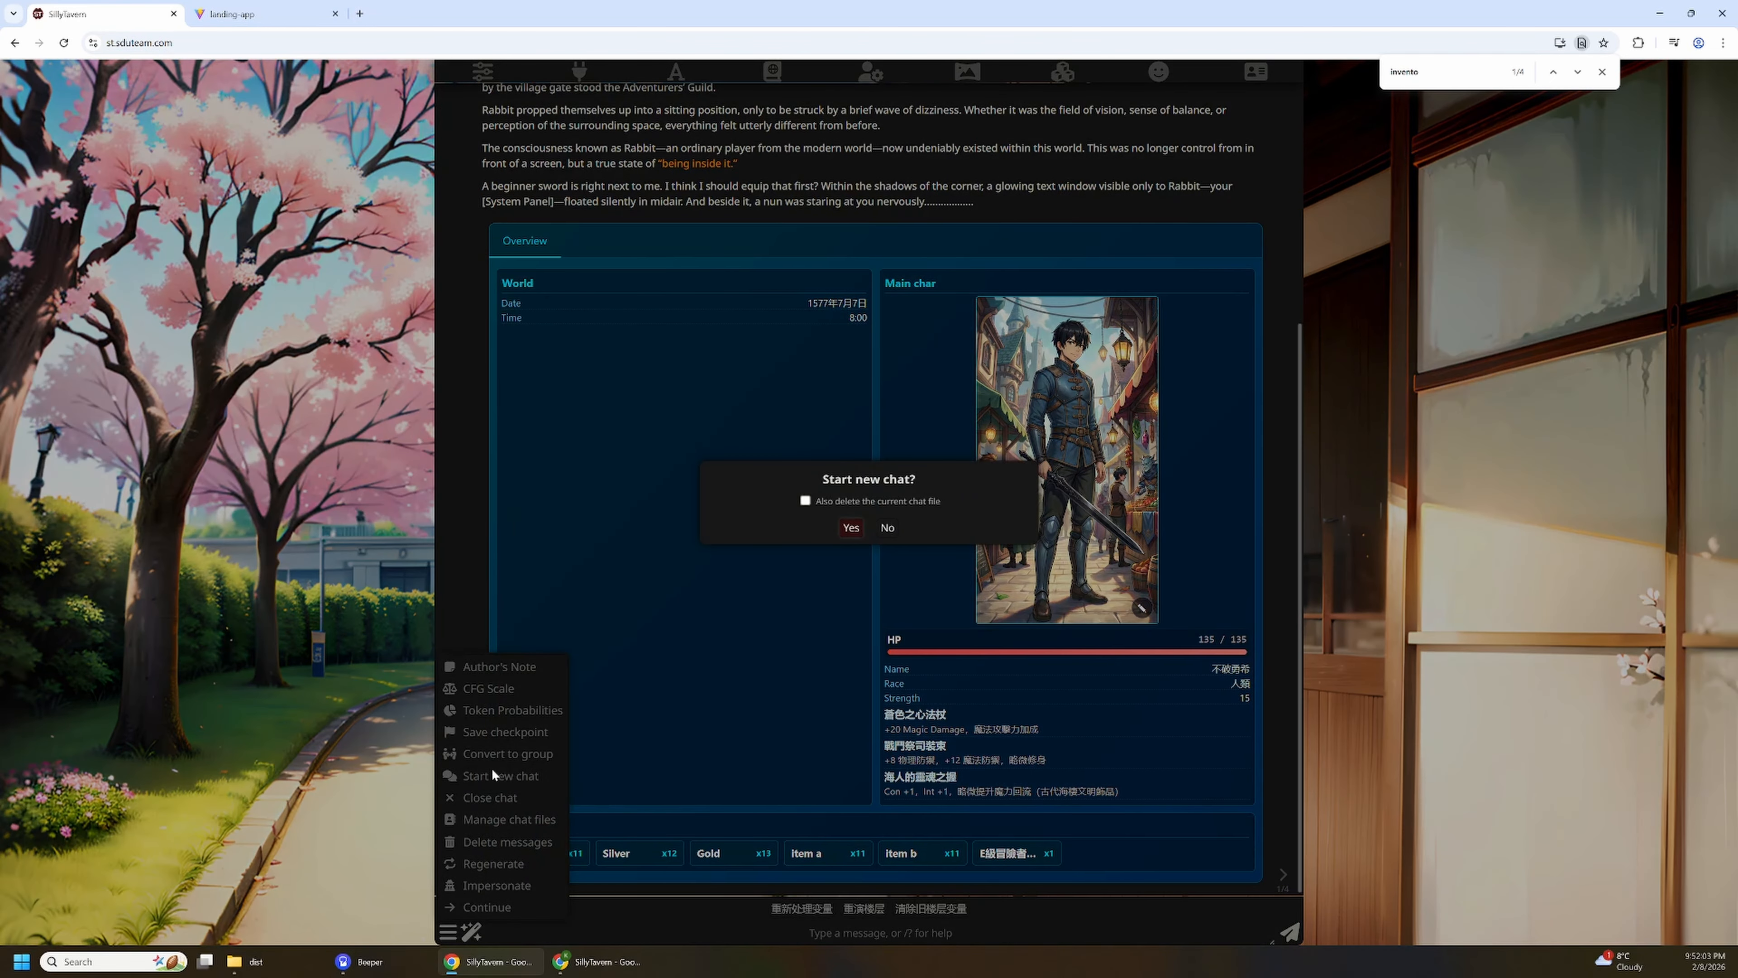
click(836, 502)
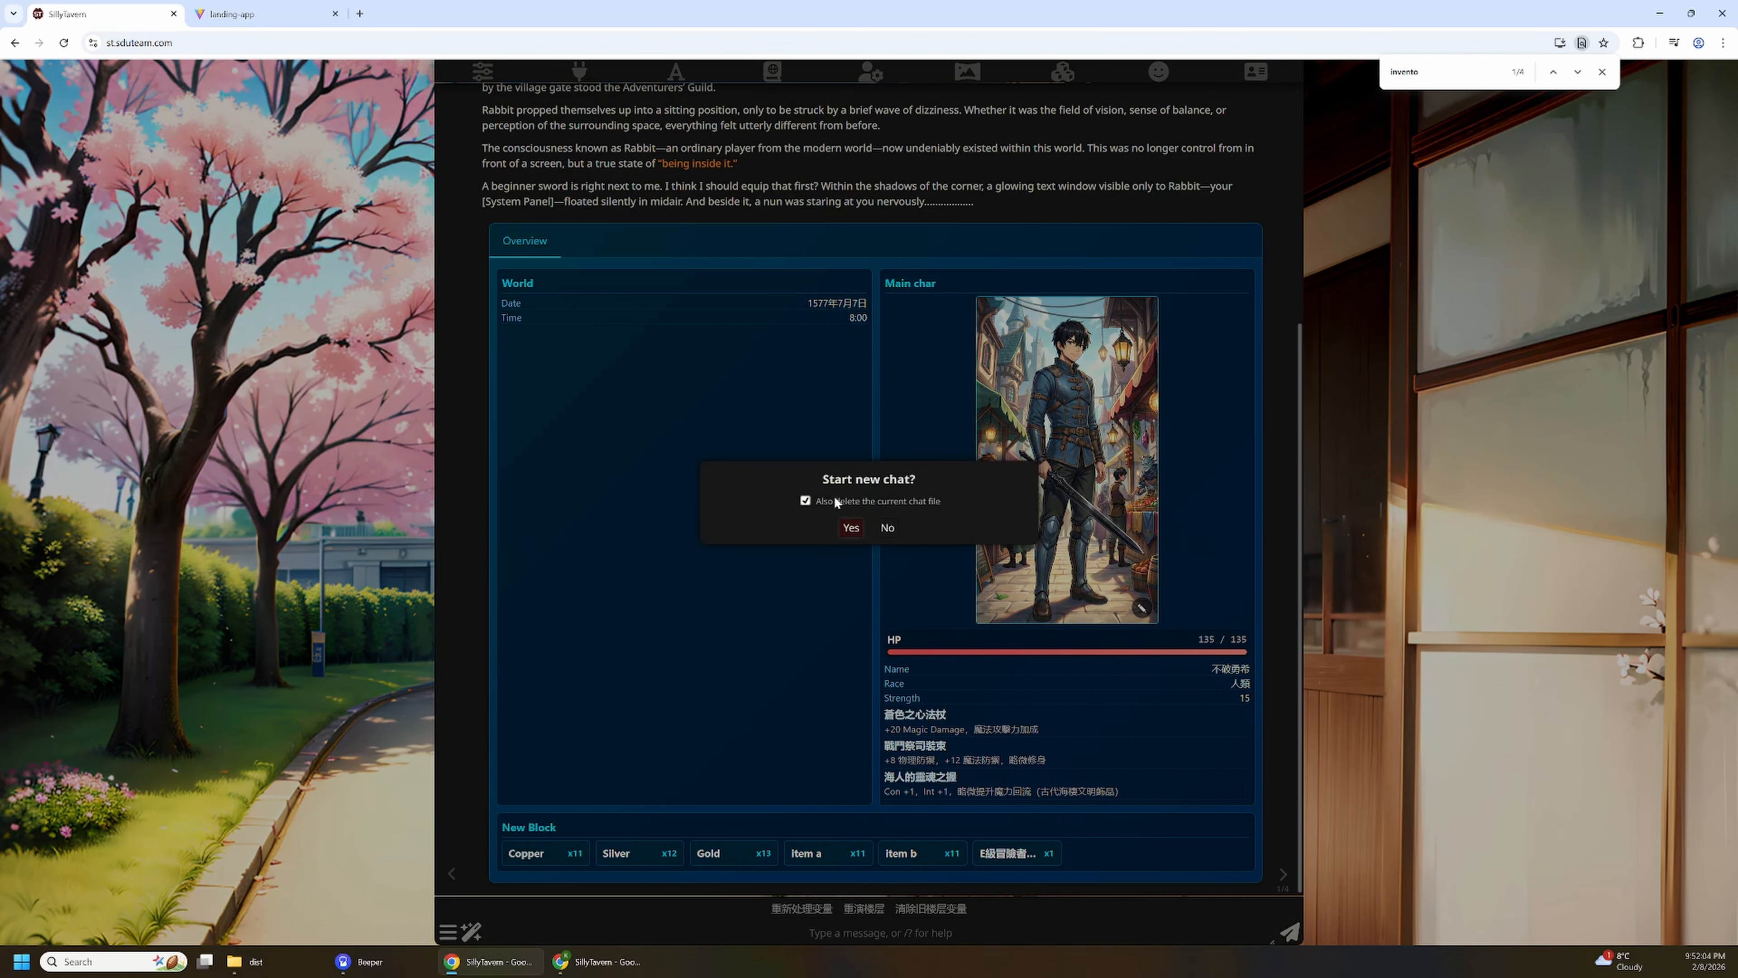
click(848, 527)
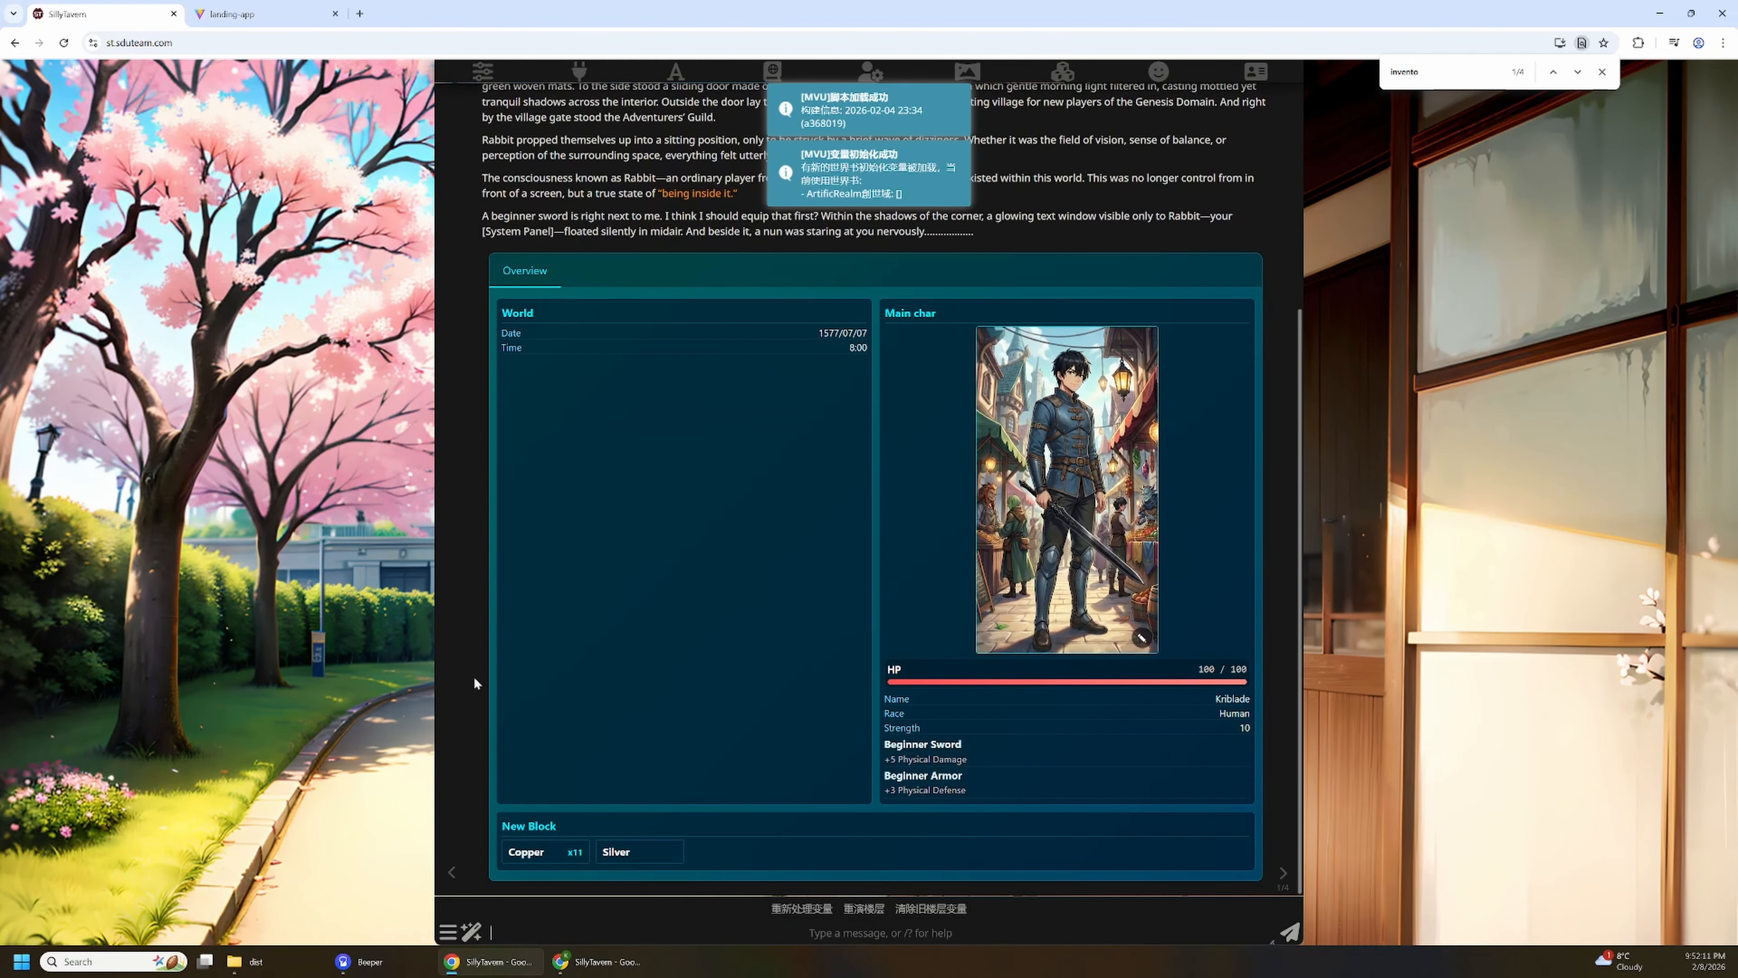
Step: Open the Variable Manager, enlarge its window and review the message's stat_data variables from World down to Inventory
click(470, 931)
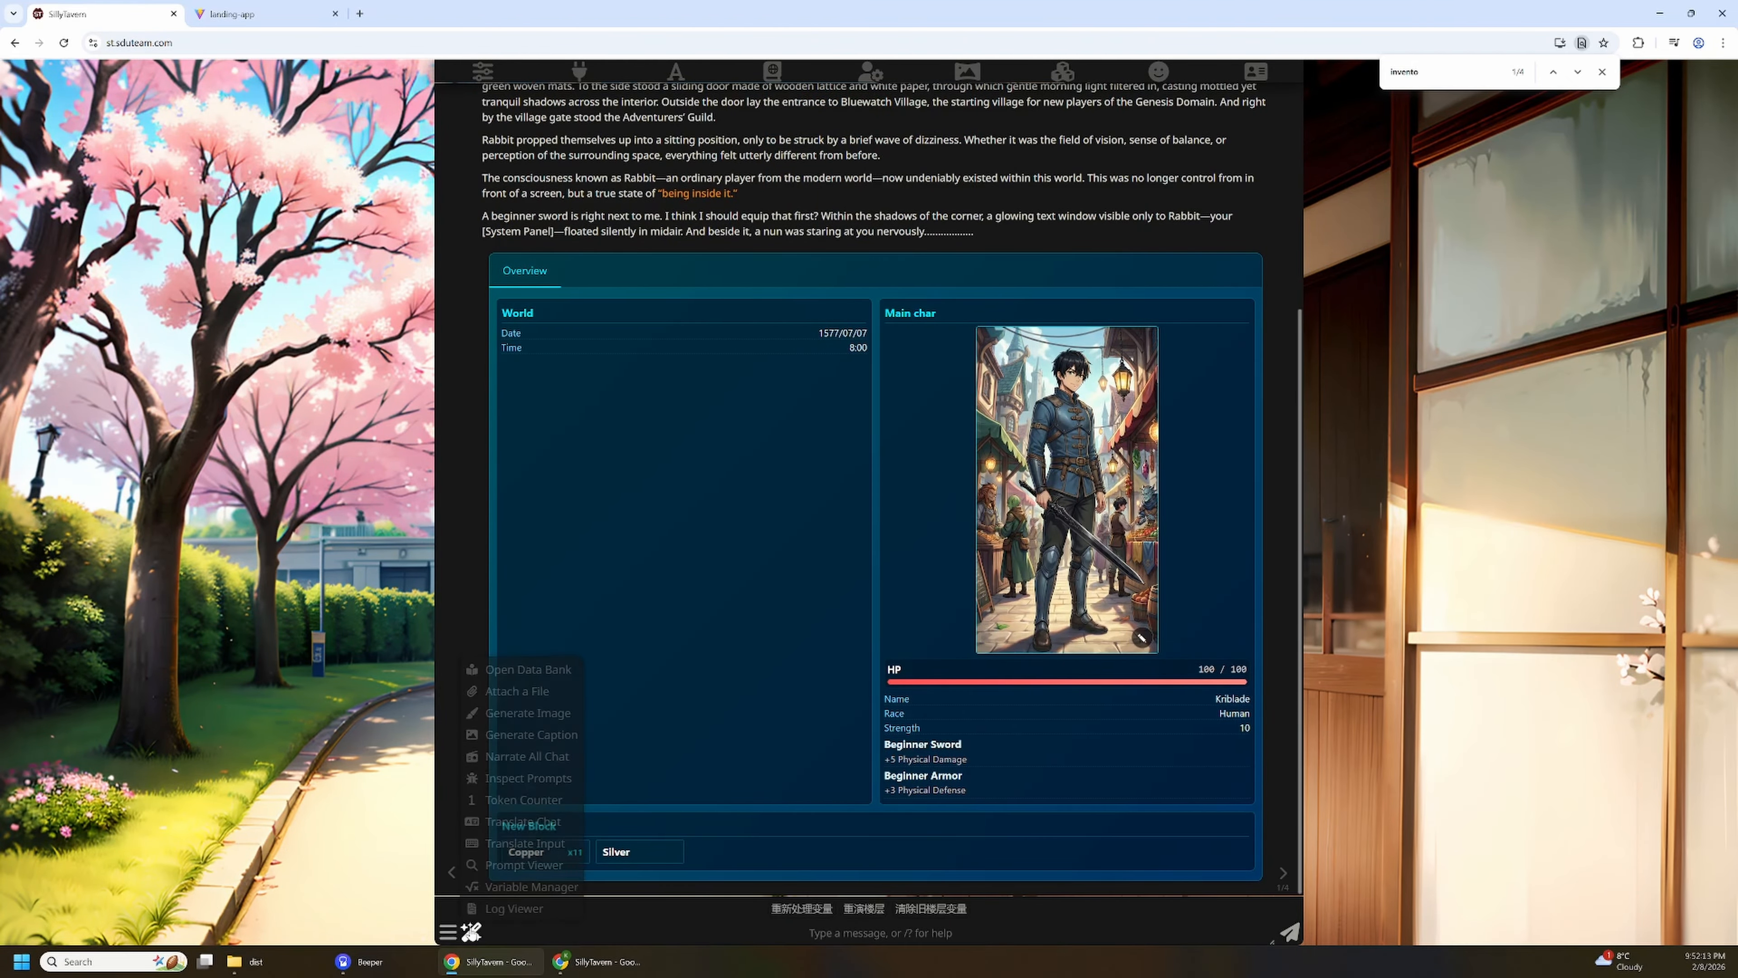
click(507, 888)
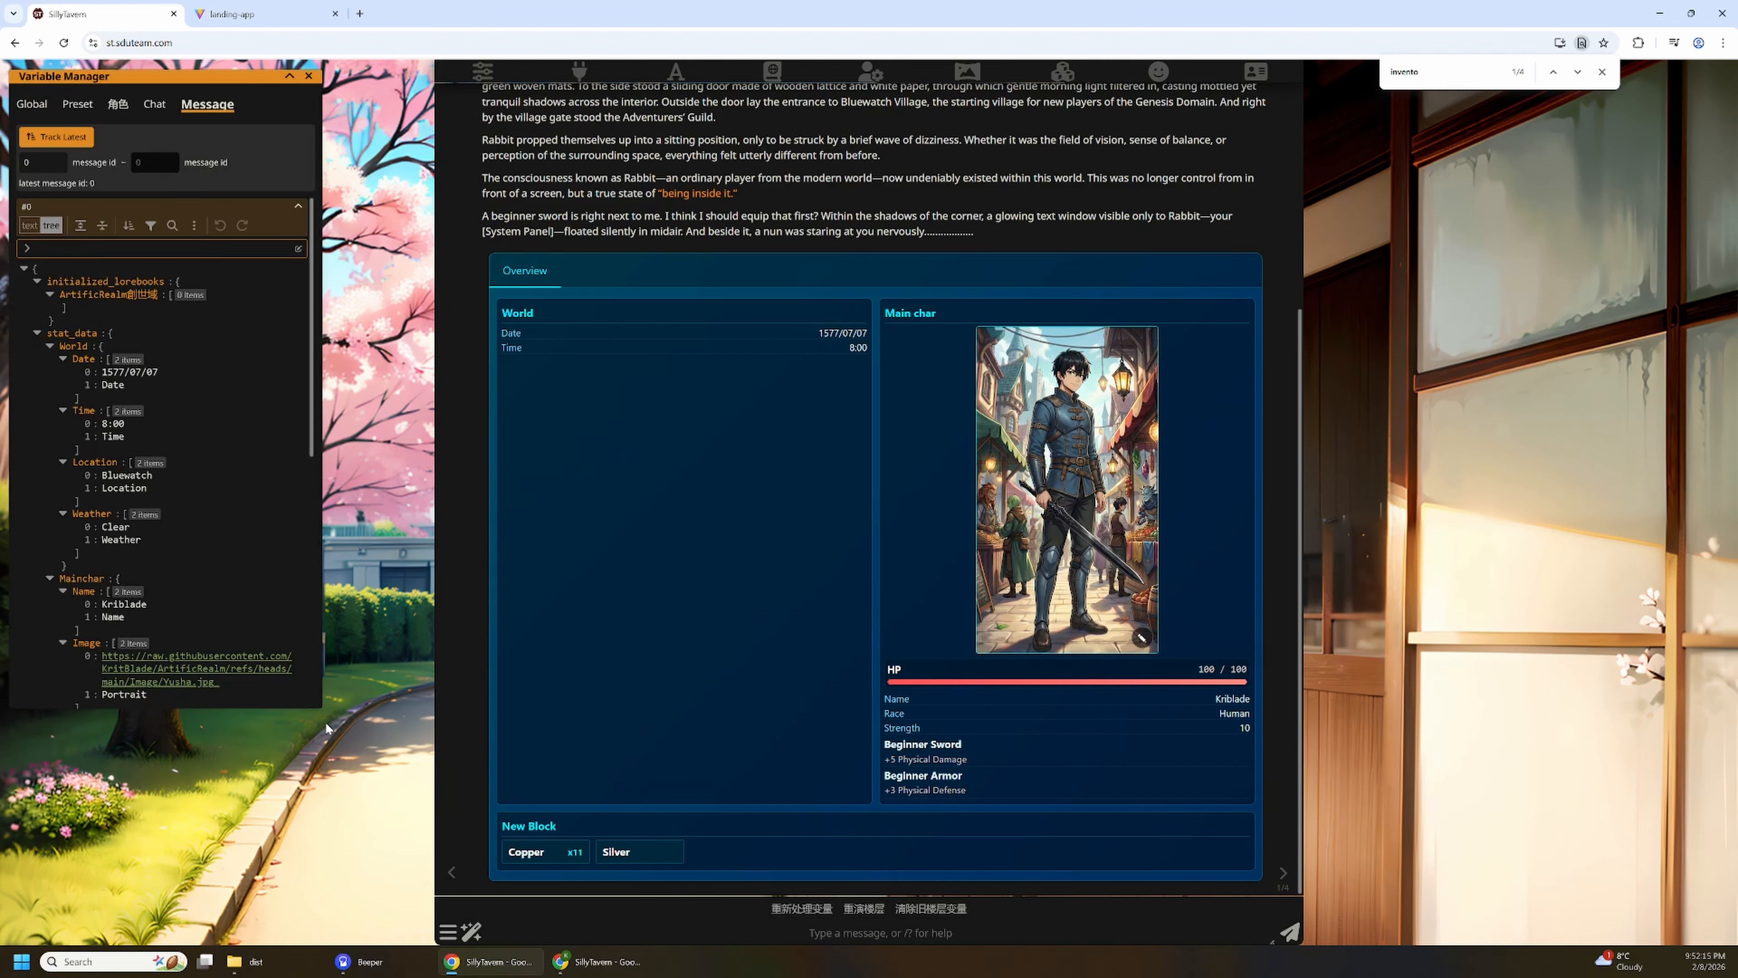
drag(318, 705, 418, 866)
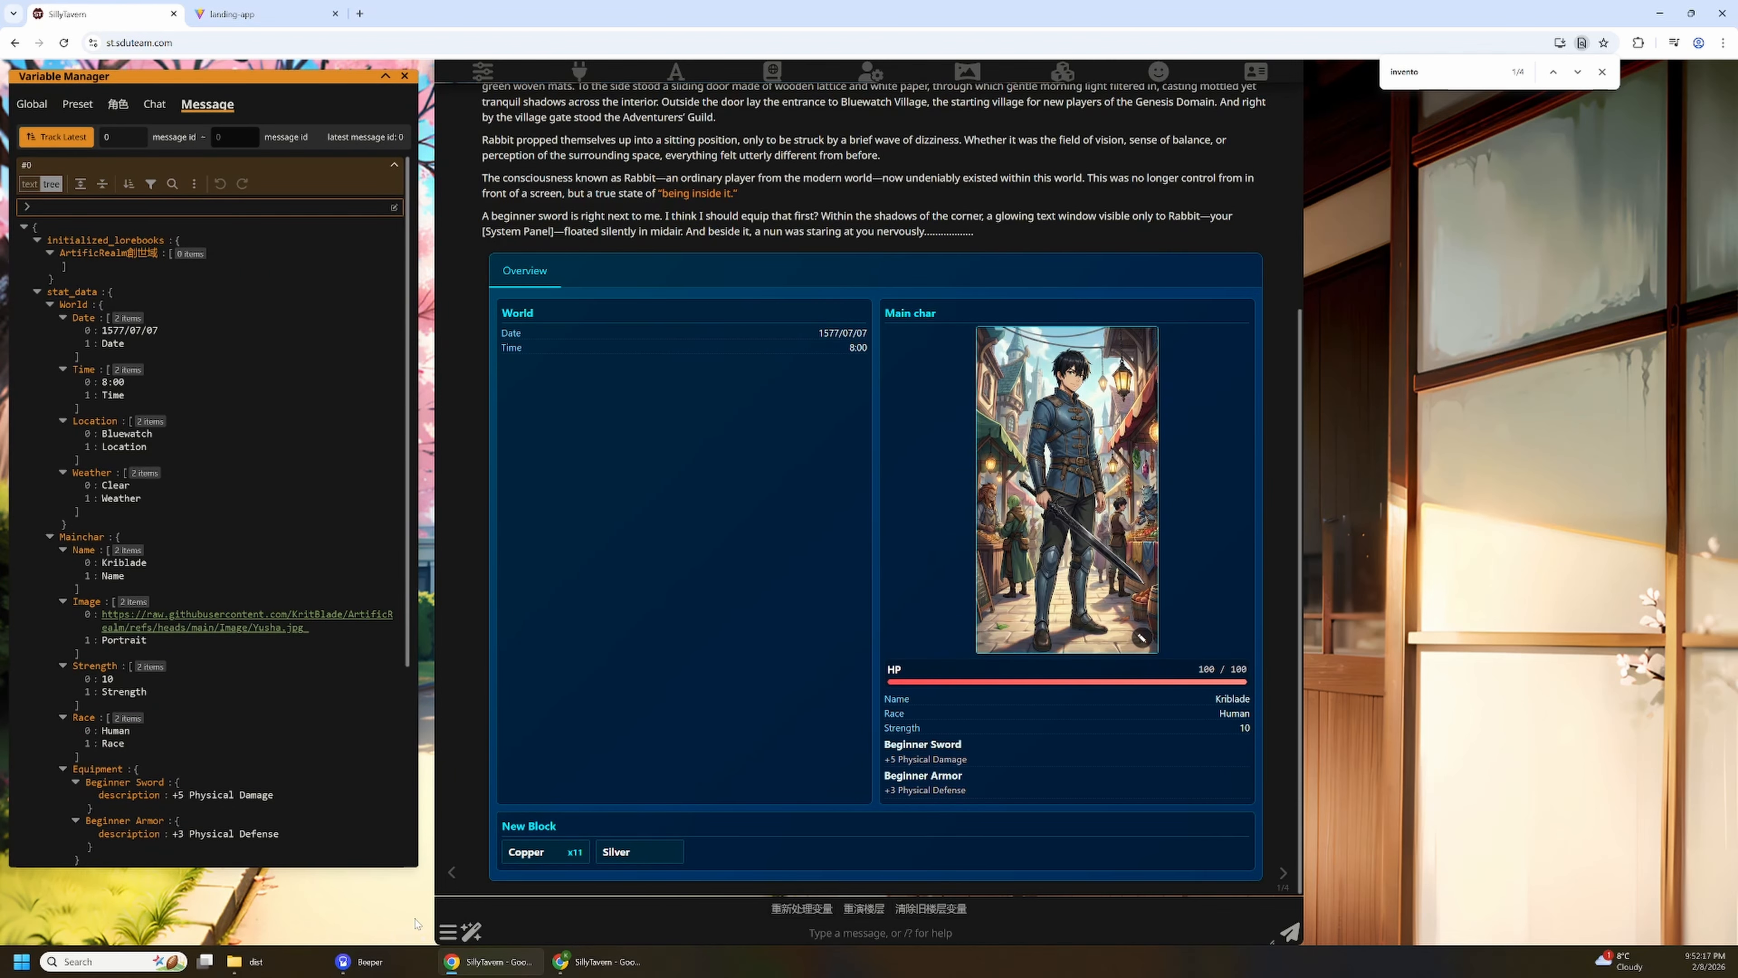
scroll(196, 382, down, 3)
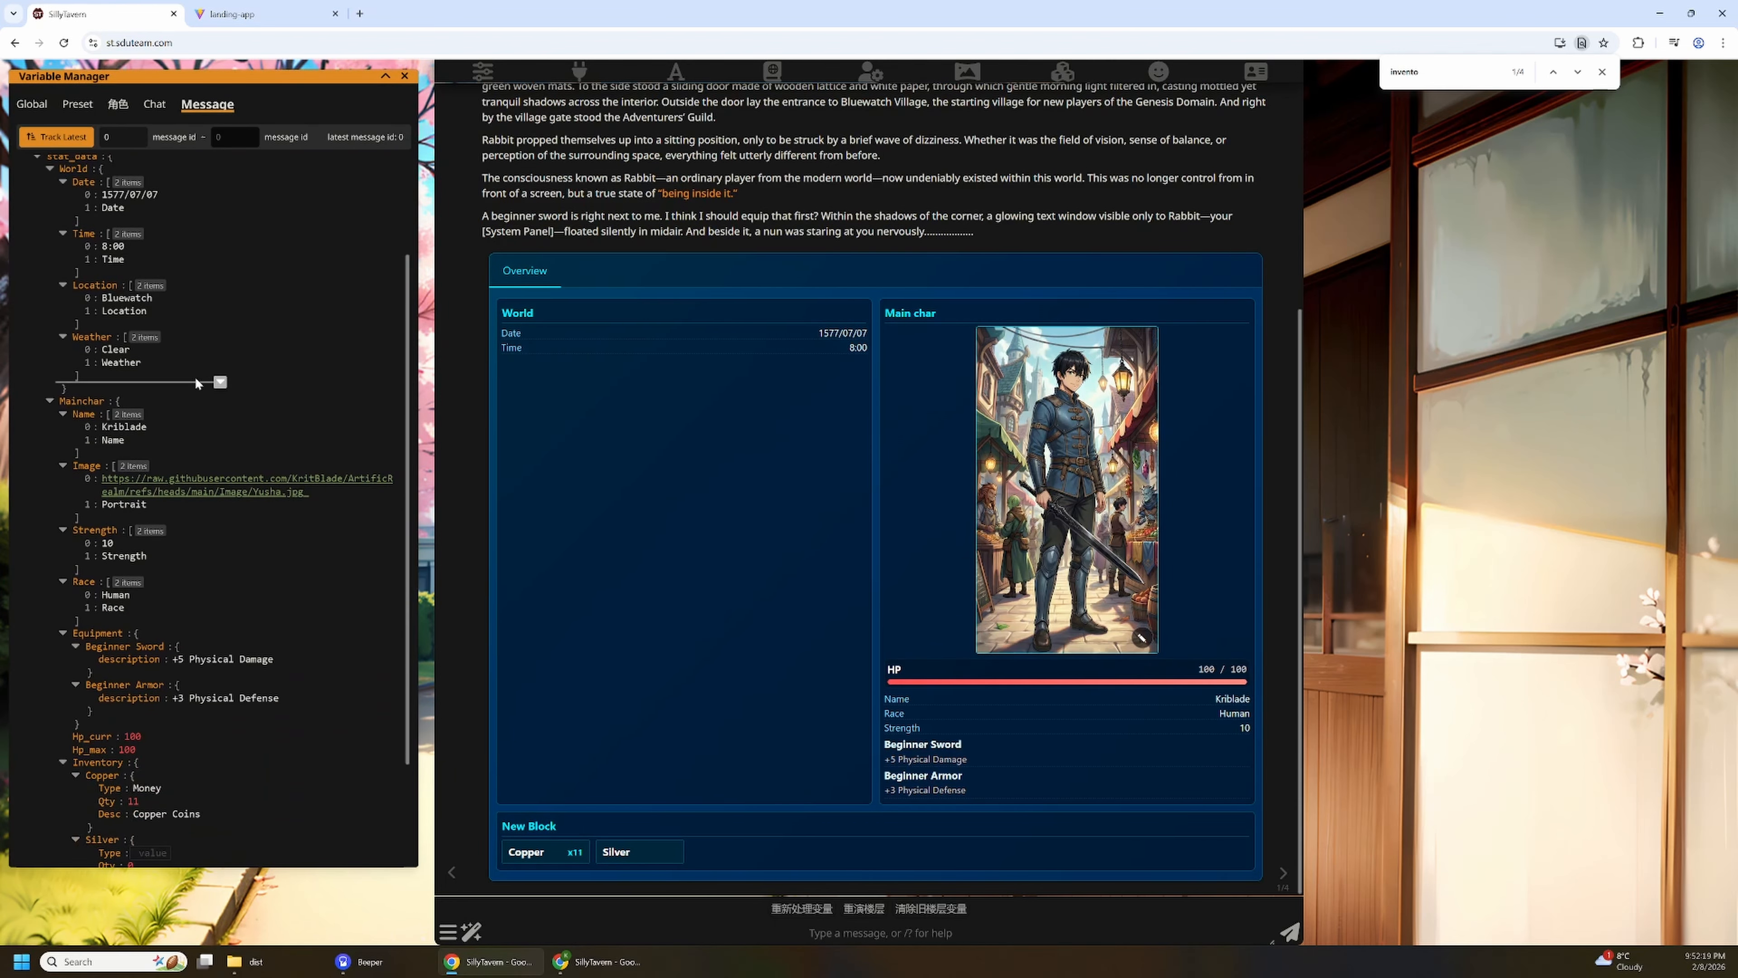
scroll(200, 403, down, 2)
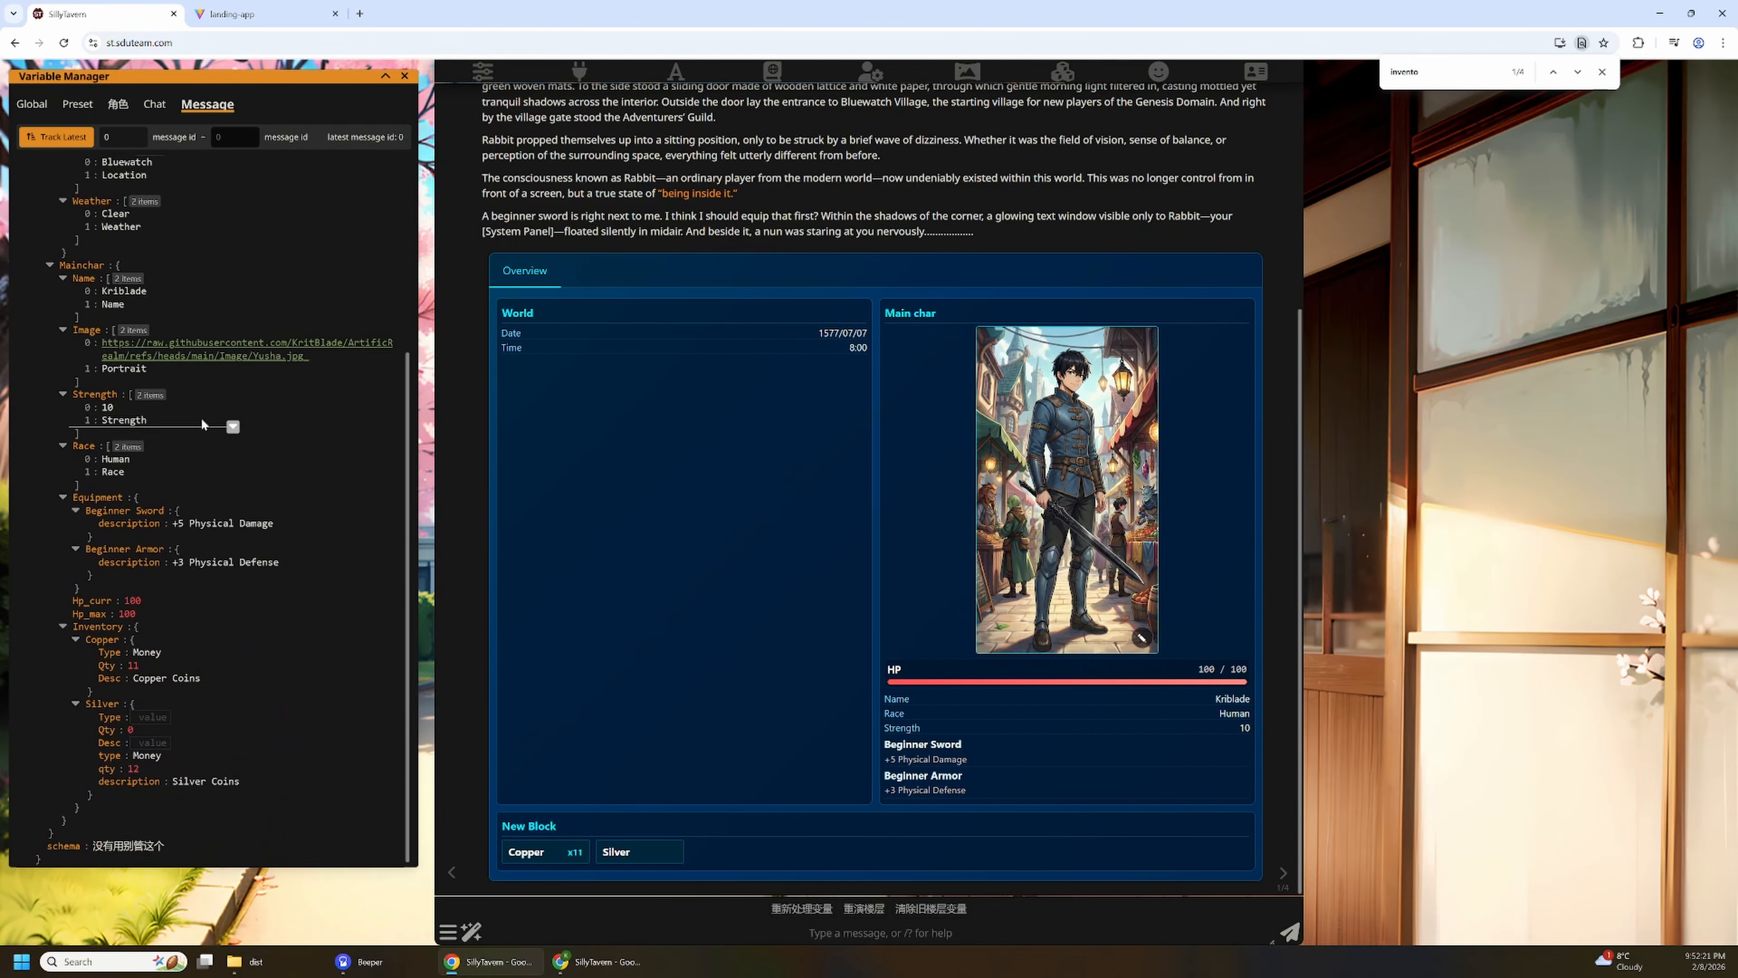
drag(106, 410, 212, 825)
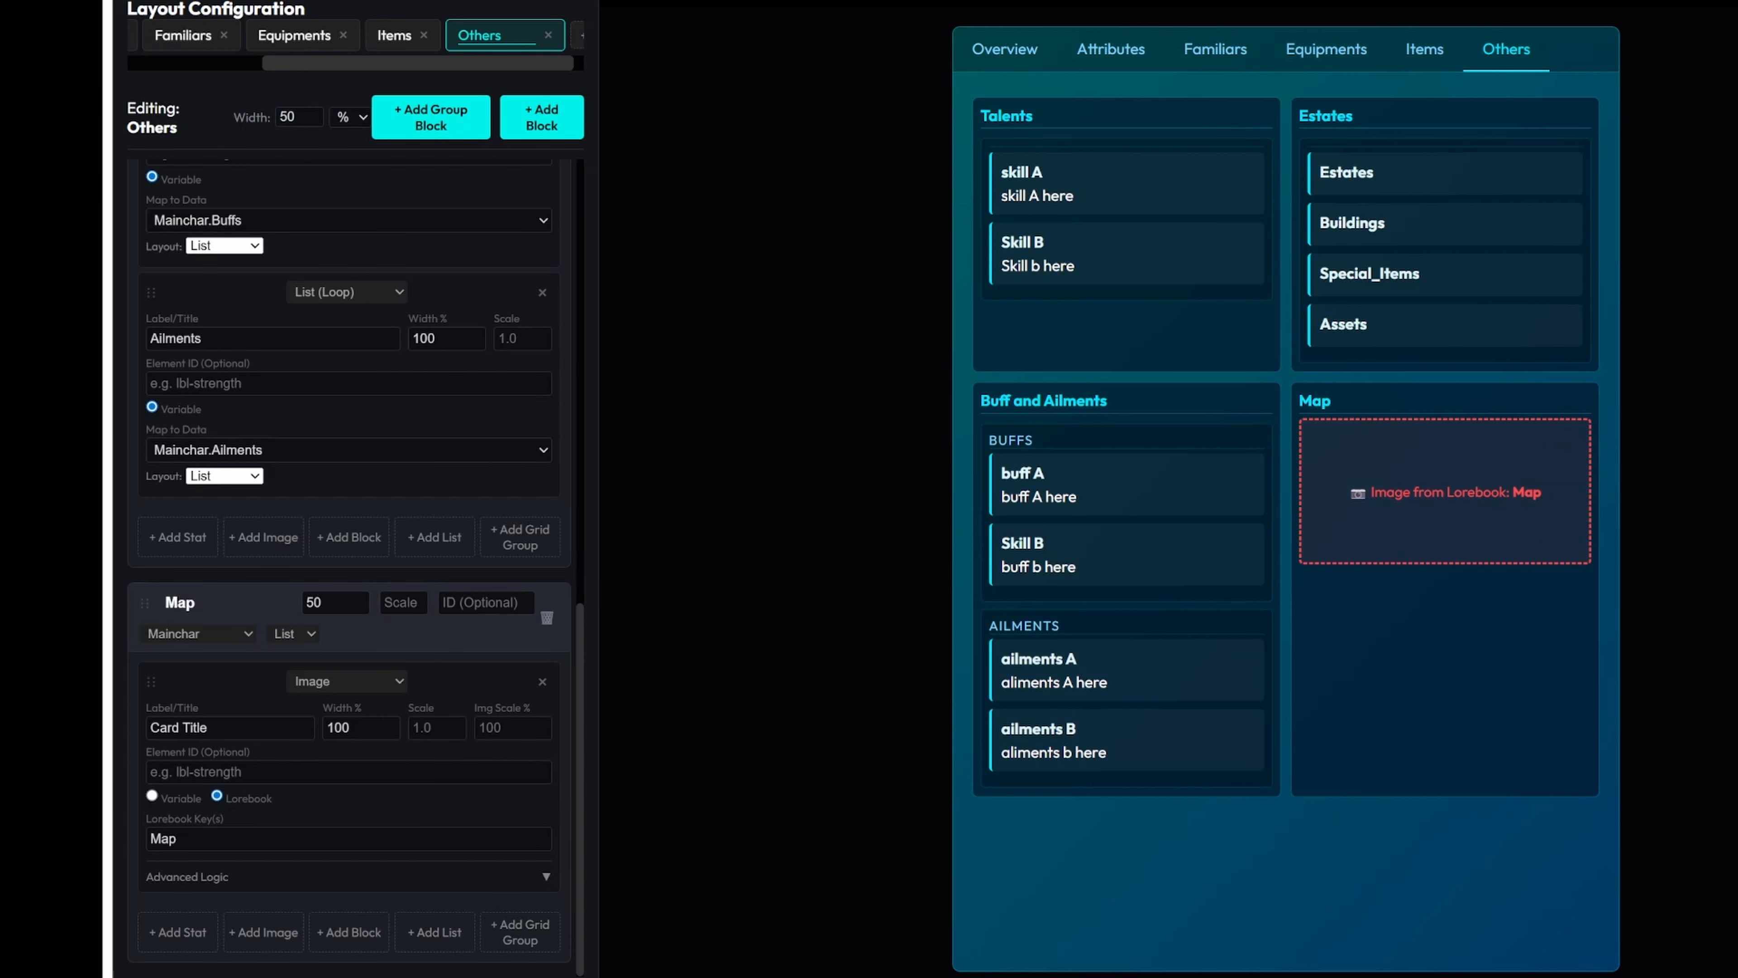
Step: In the Status Menu Builder, add a block to the Others page containing a lorebook-sourced stat row labelled Map URL
click(557, 117)
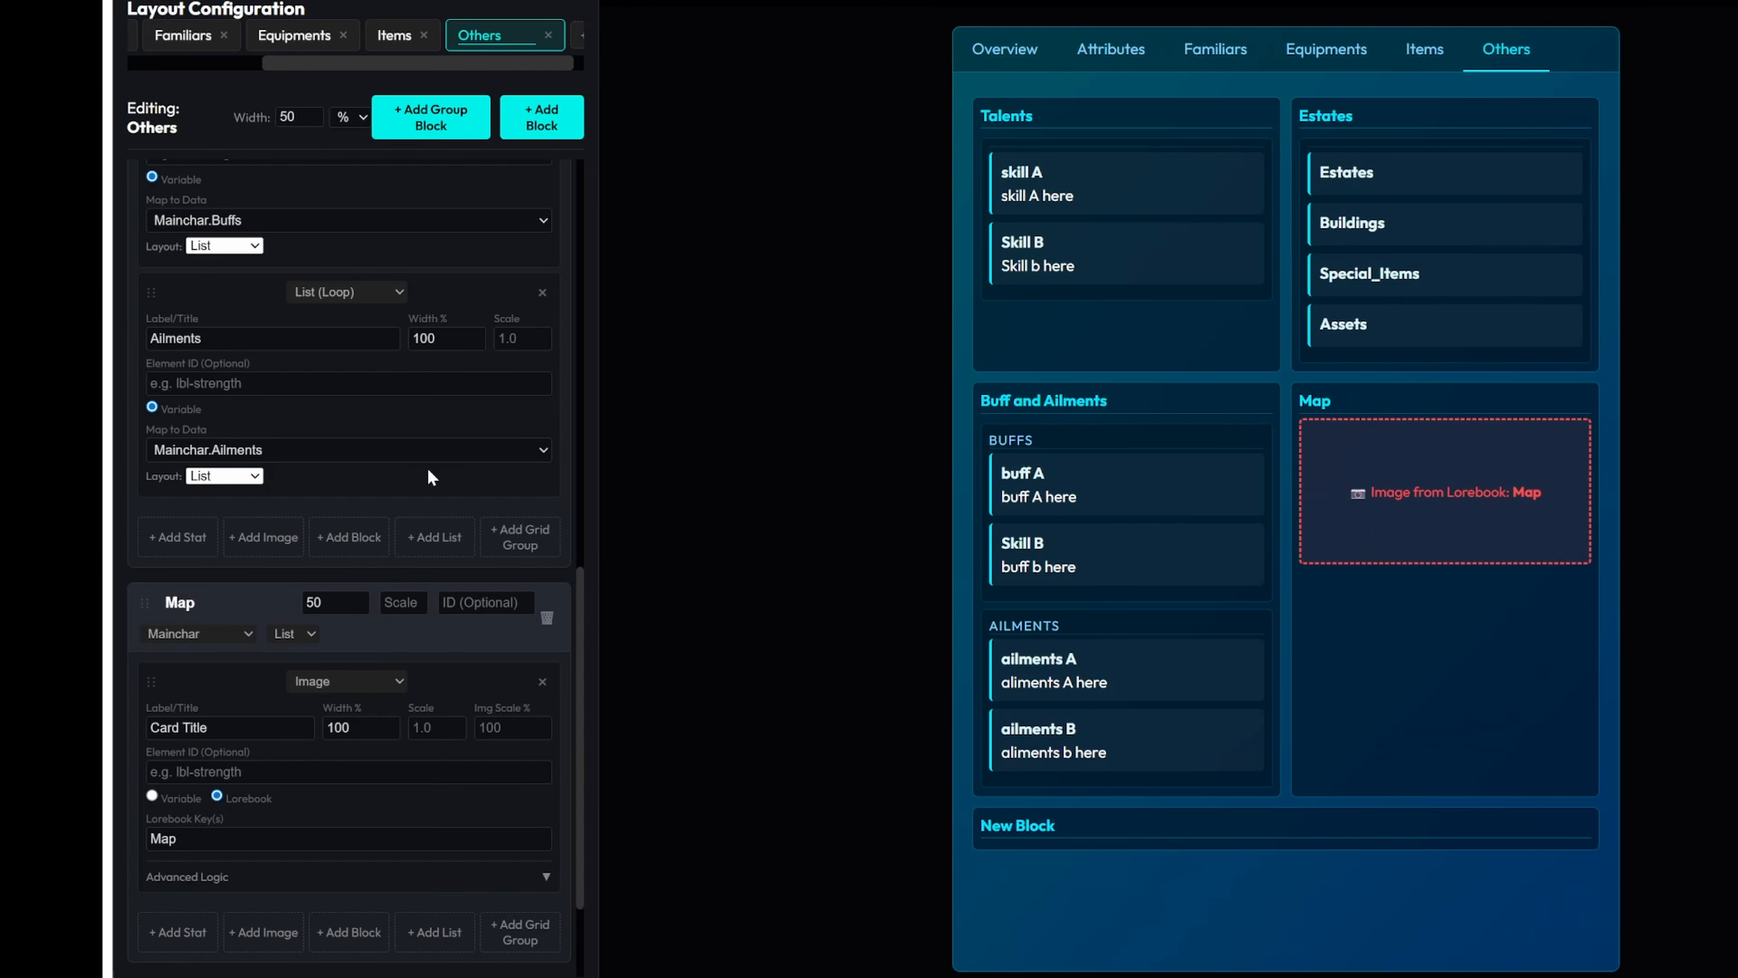
scroll(431, 476, down, 2)
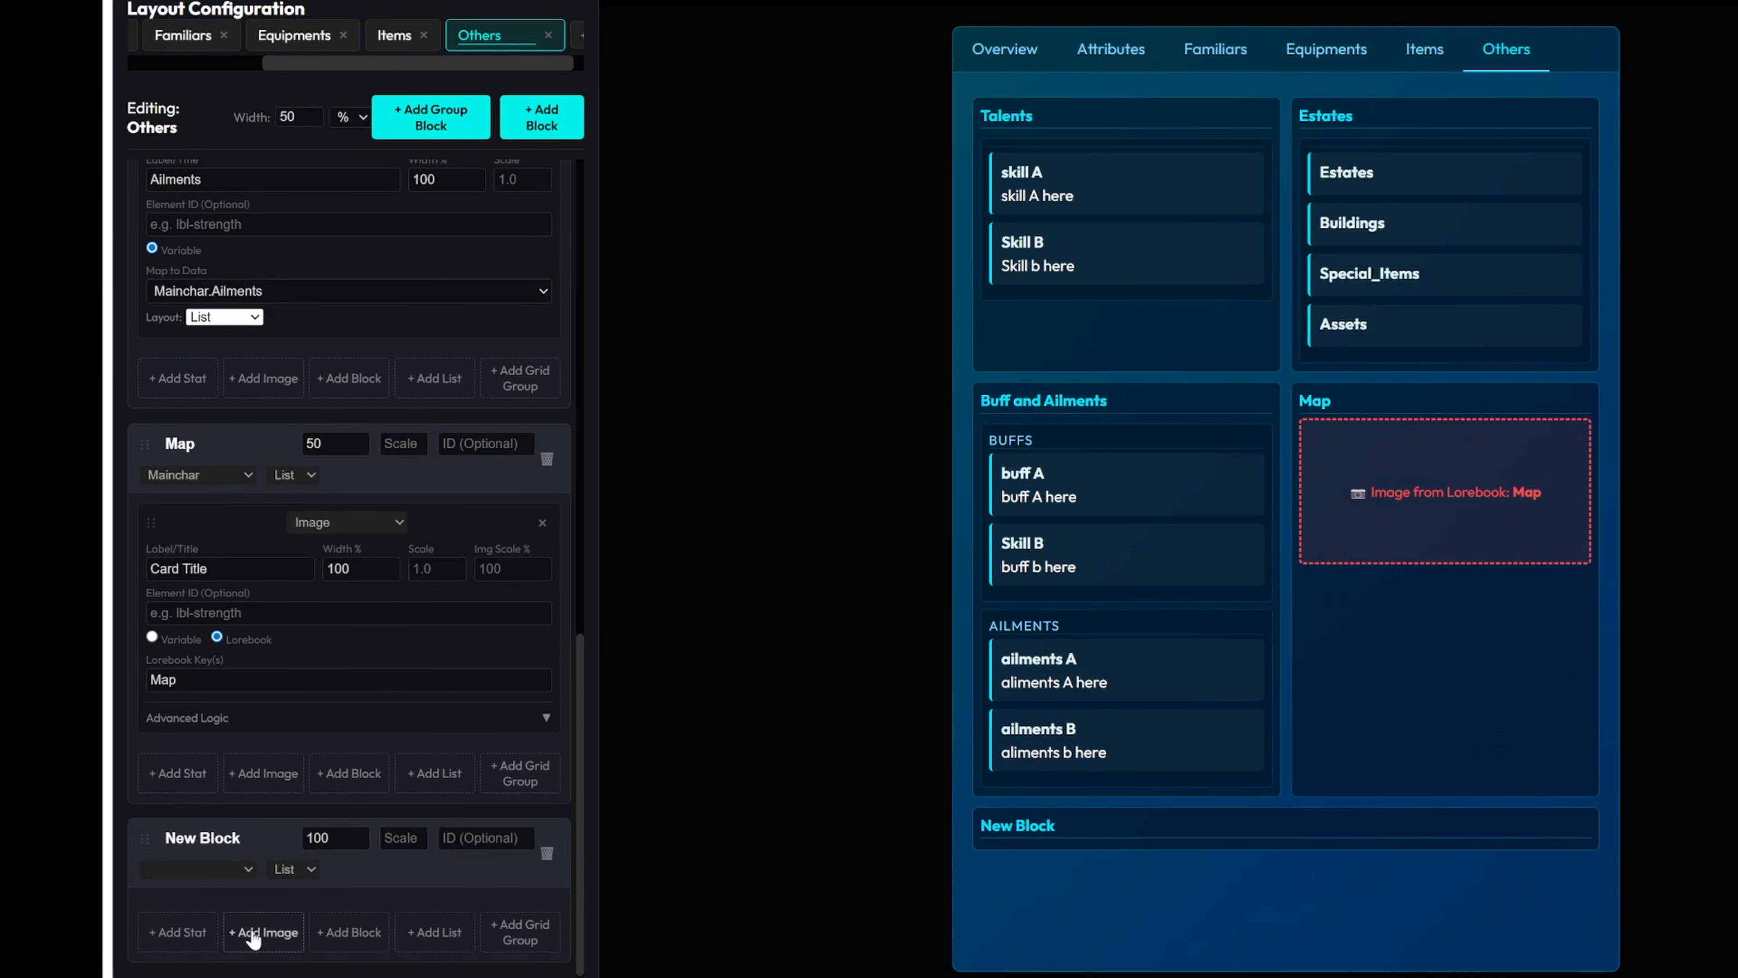
click(177, 938)
scroll(376, 866, down, 3)
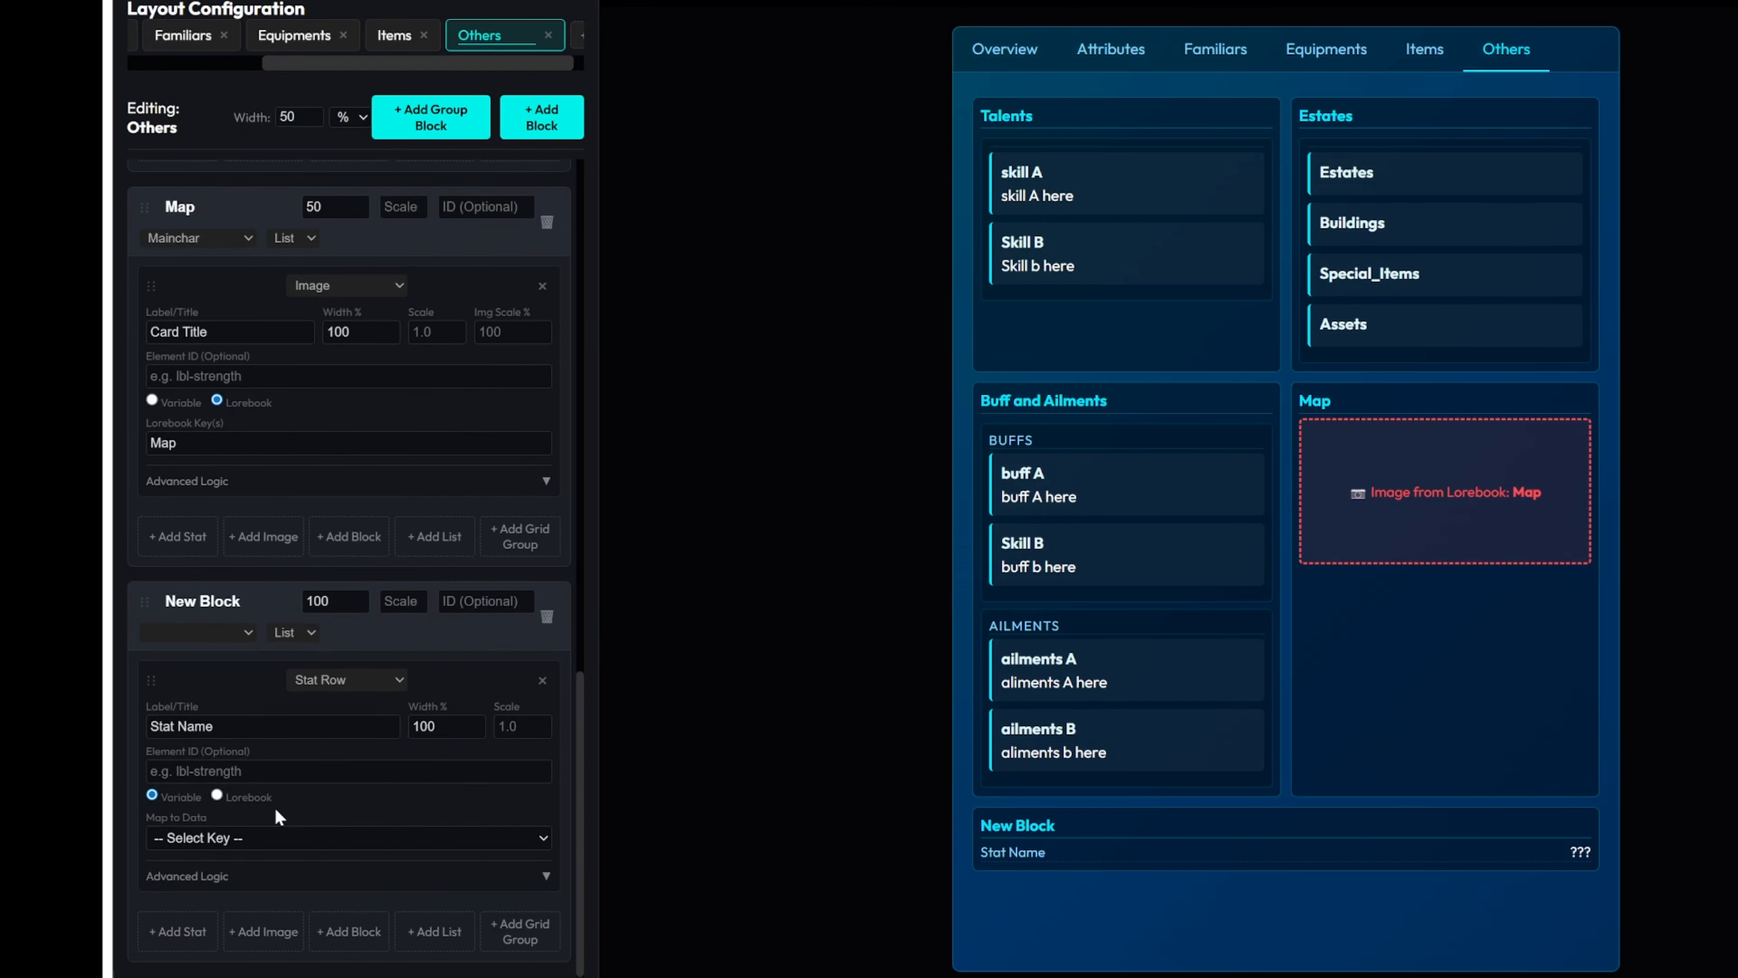
click(248, 800)
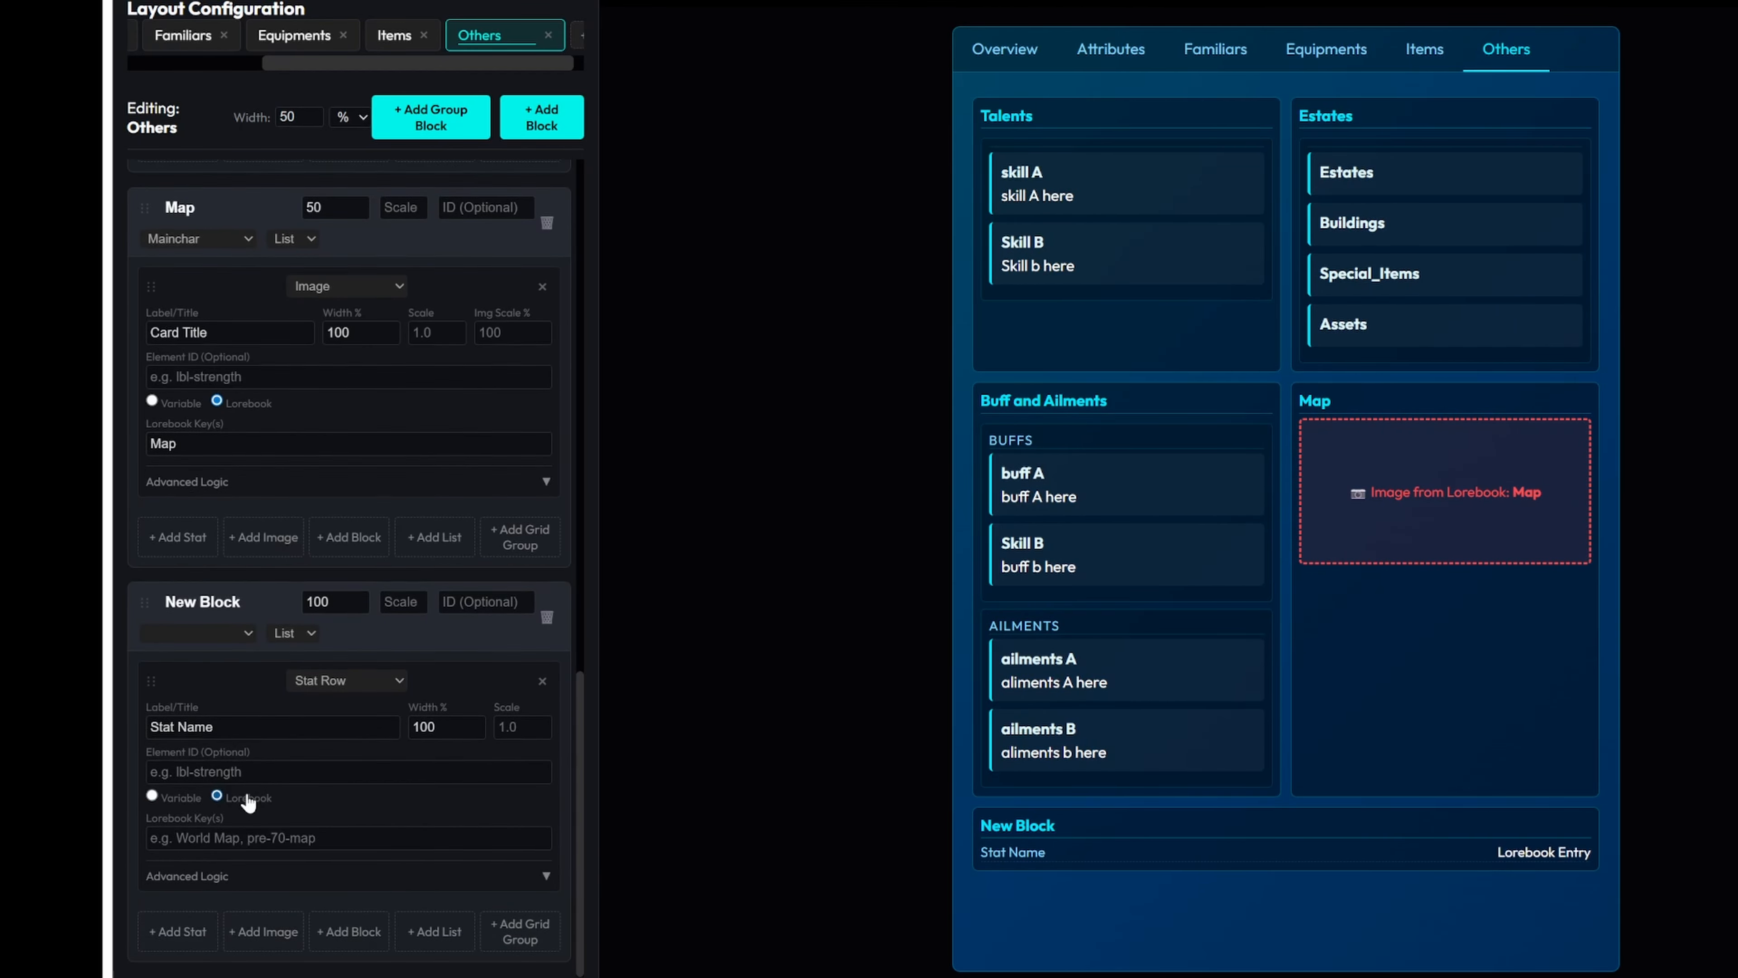
triple_click(267, 725)
text(Map URL)
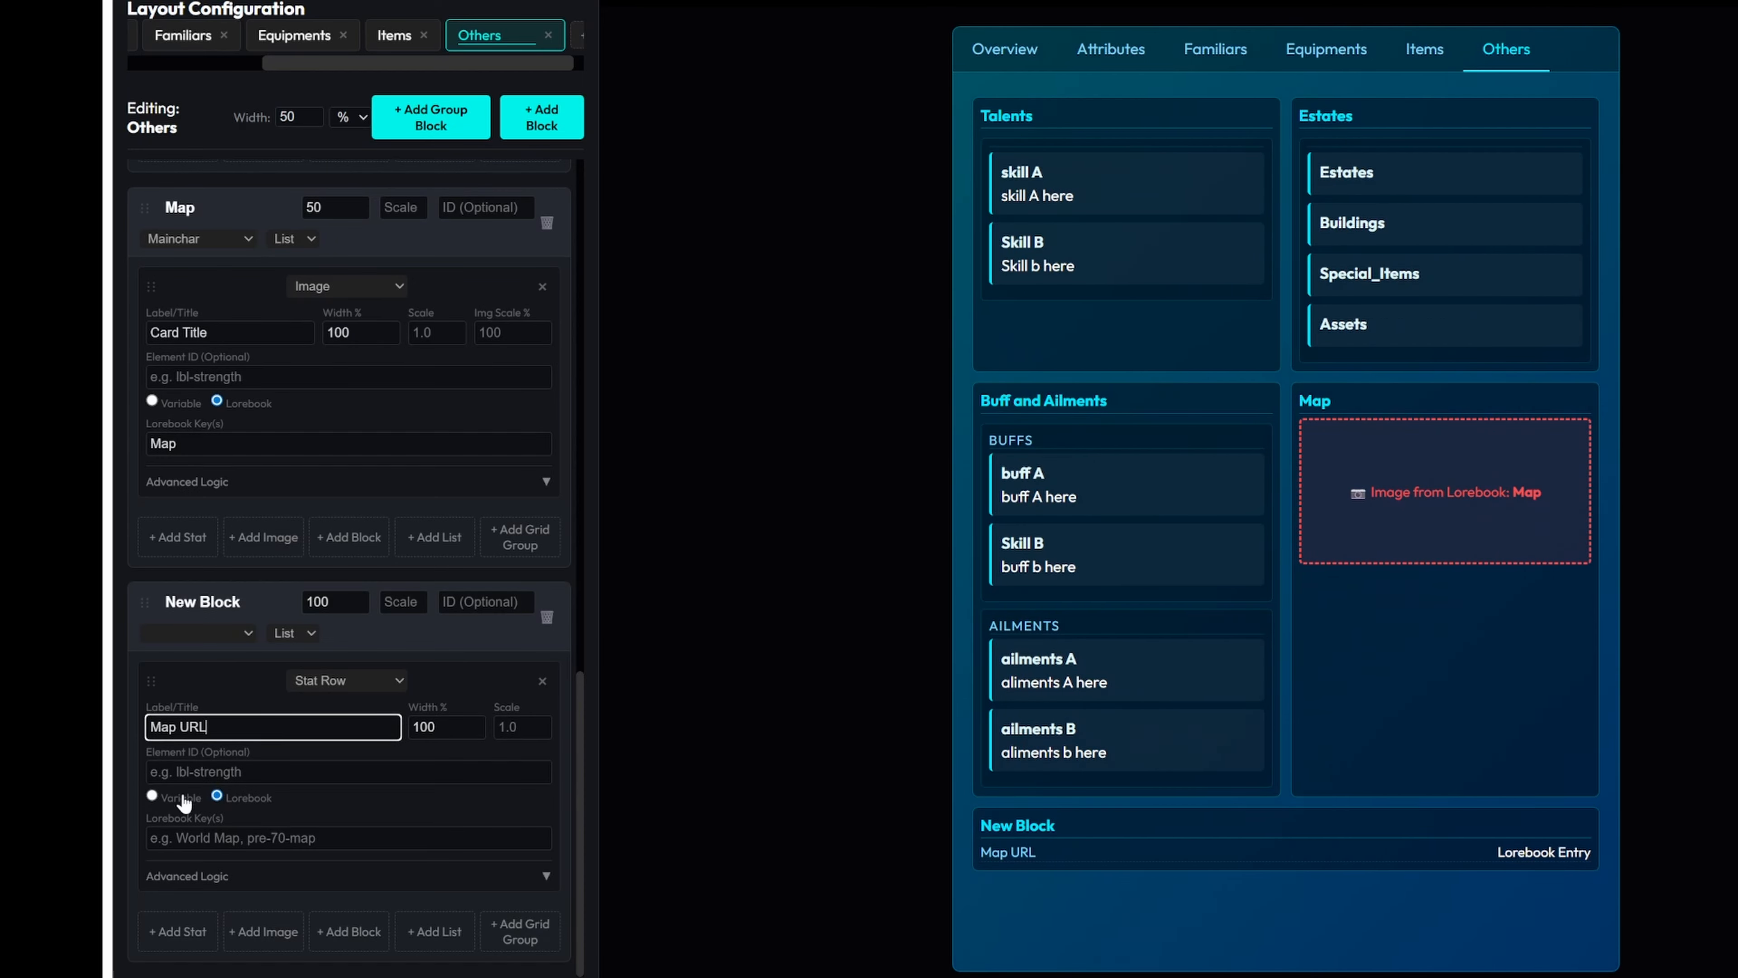
Step: Set the Map URL row's lorebook key to MapURL and its advanced logic to _output = getV(root, 'Mainchar.Level', 0) > 70 ? 'post-70-map' : 'pre-70-map';
click(223, 876)
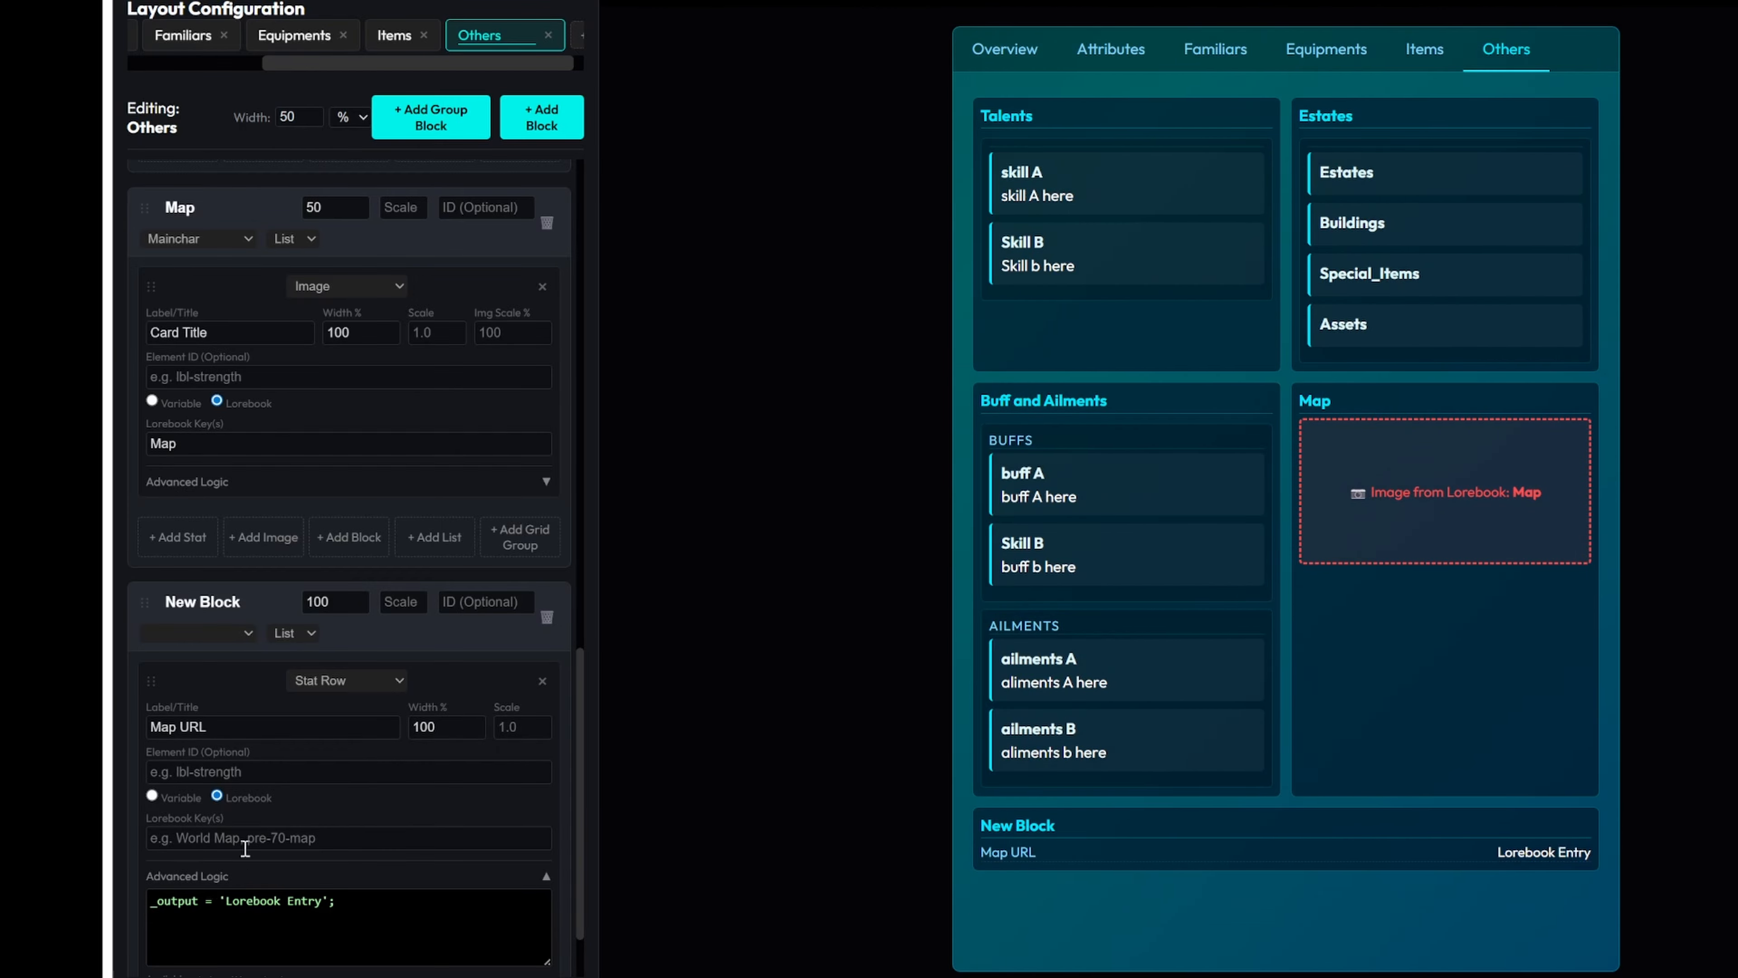
click(273, 835)
text(MapURL)
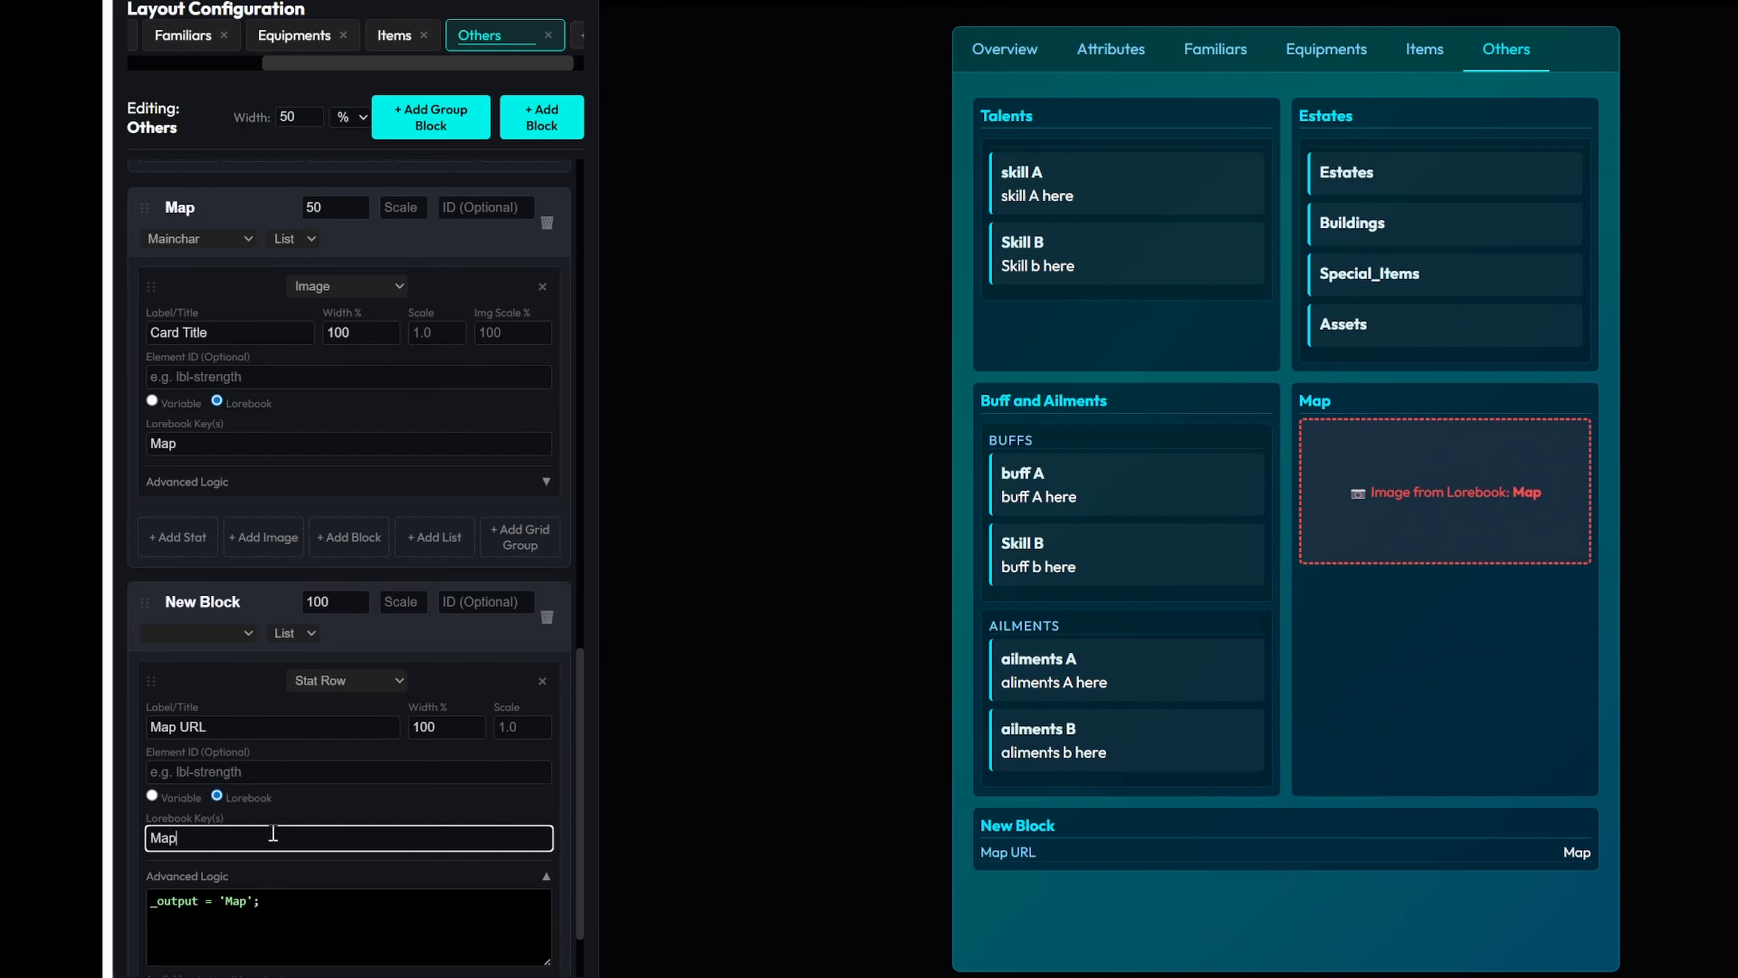
click(345, 914)
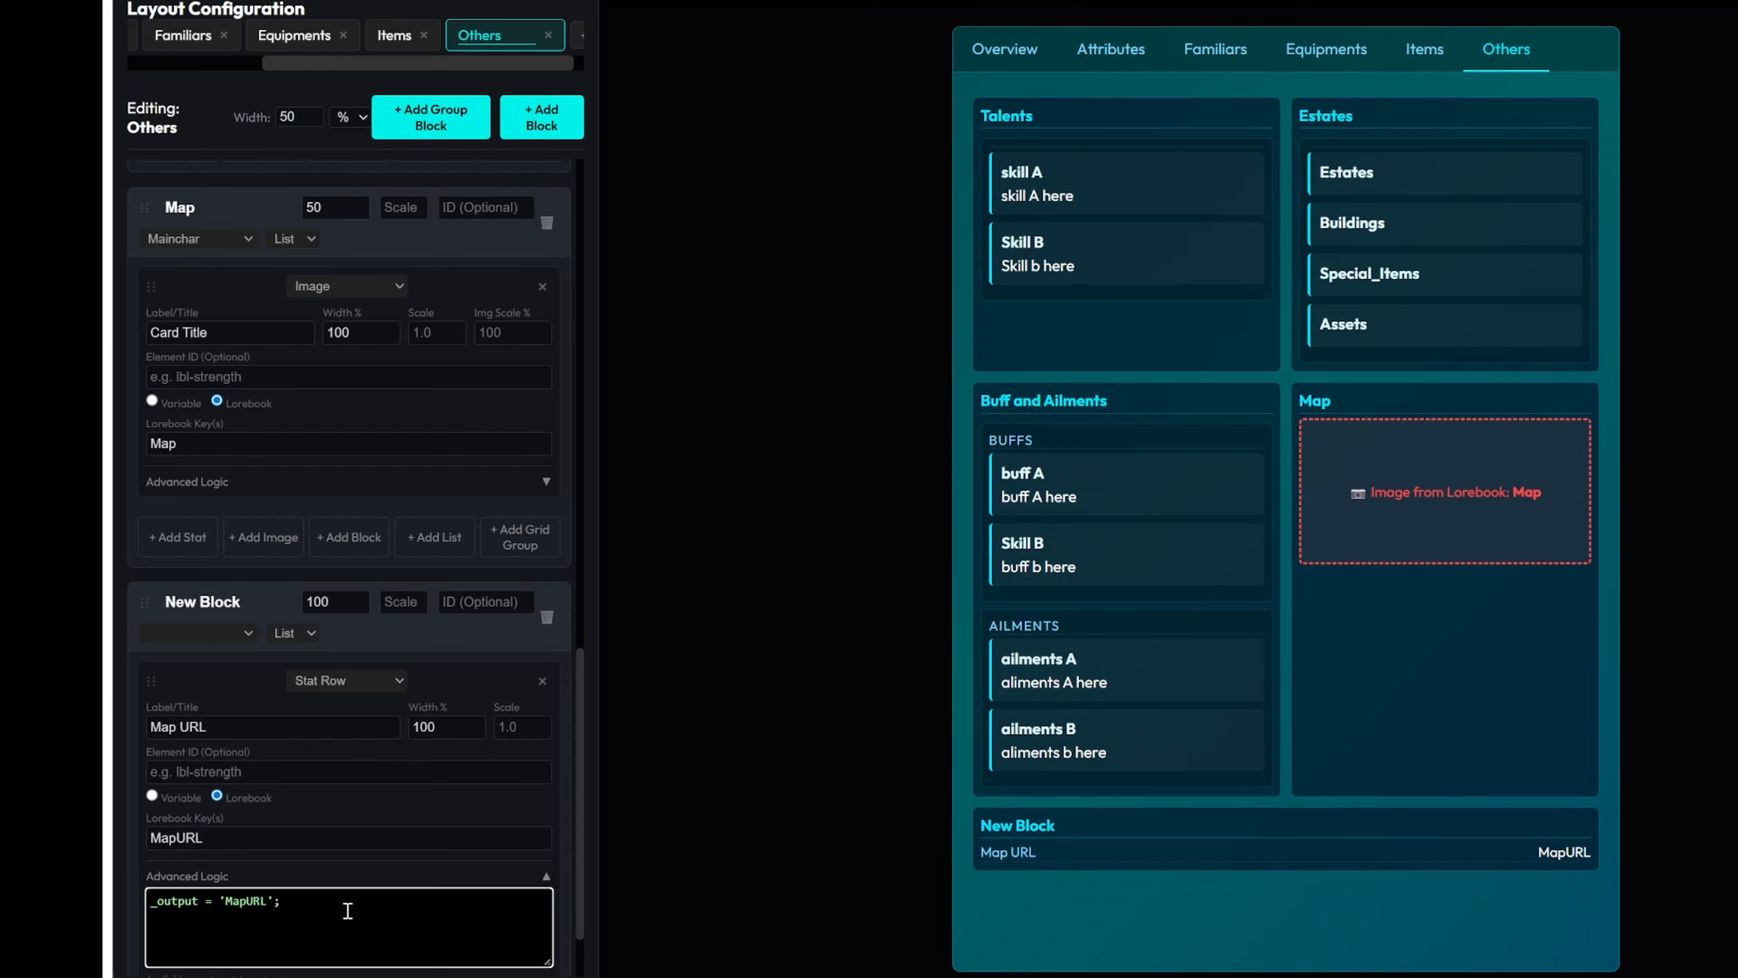
drag(356, 900, 110, 887)
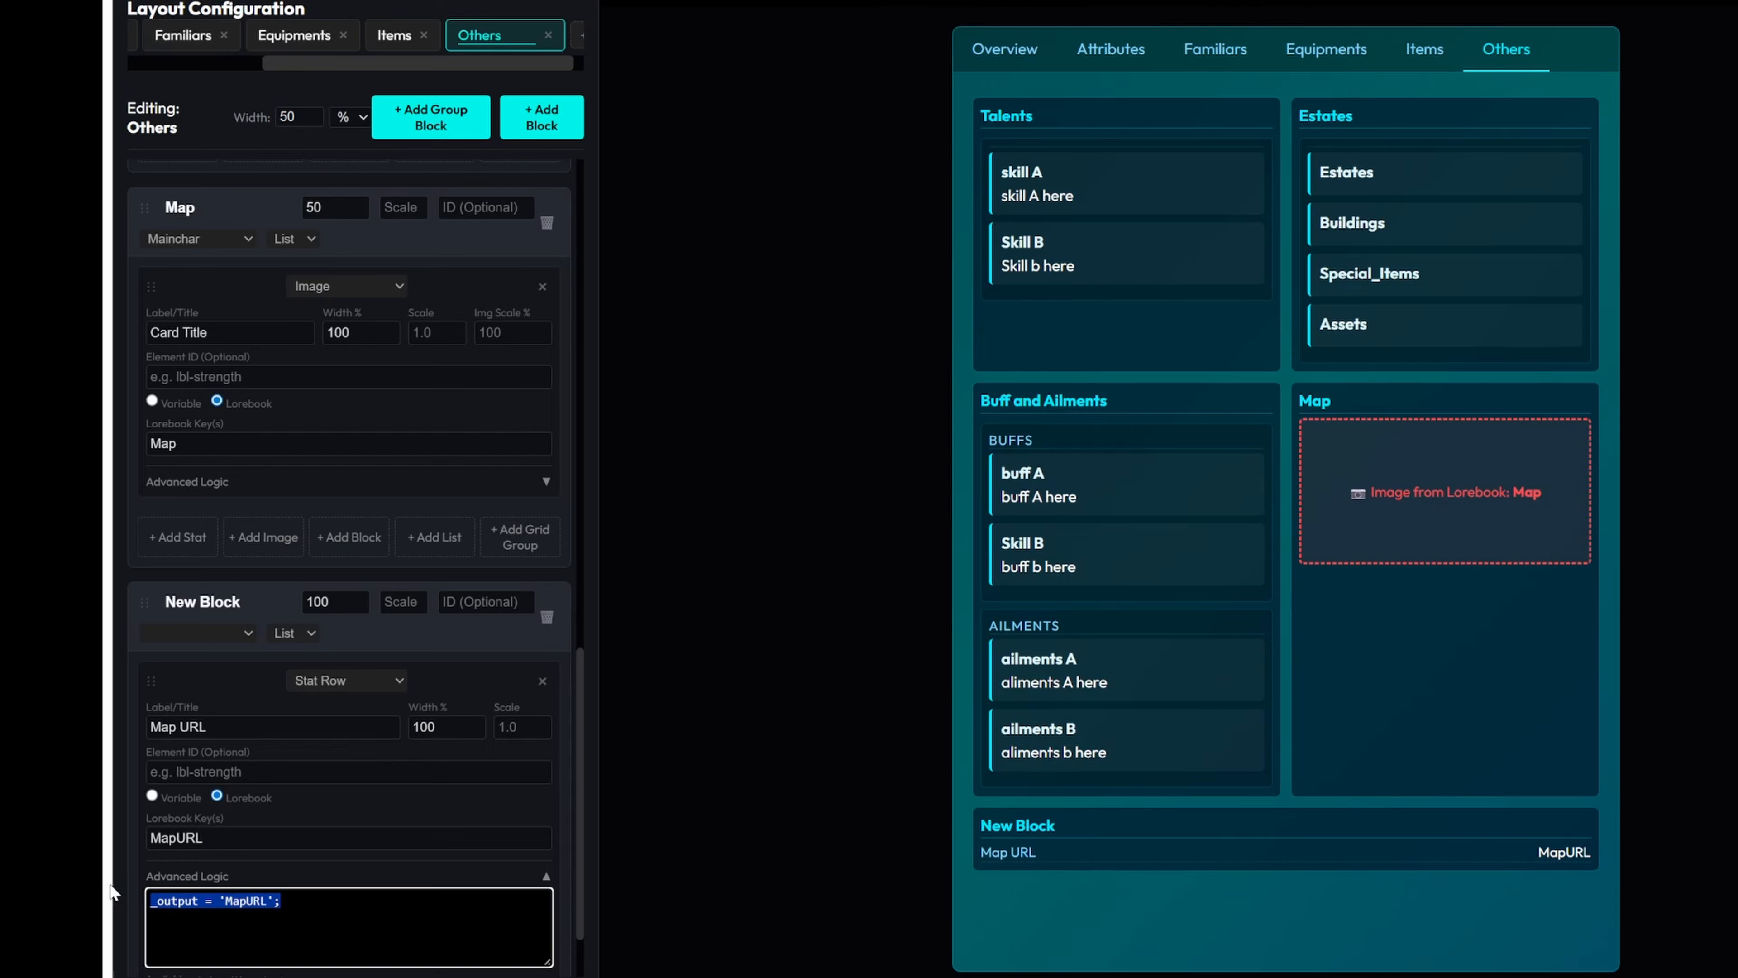
text(_output = getV(root, 'Mainchar.Level', 0) > 70 ? 'post-70-map' : 'pre-70-map';)
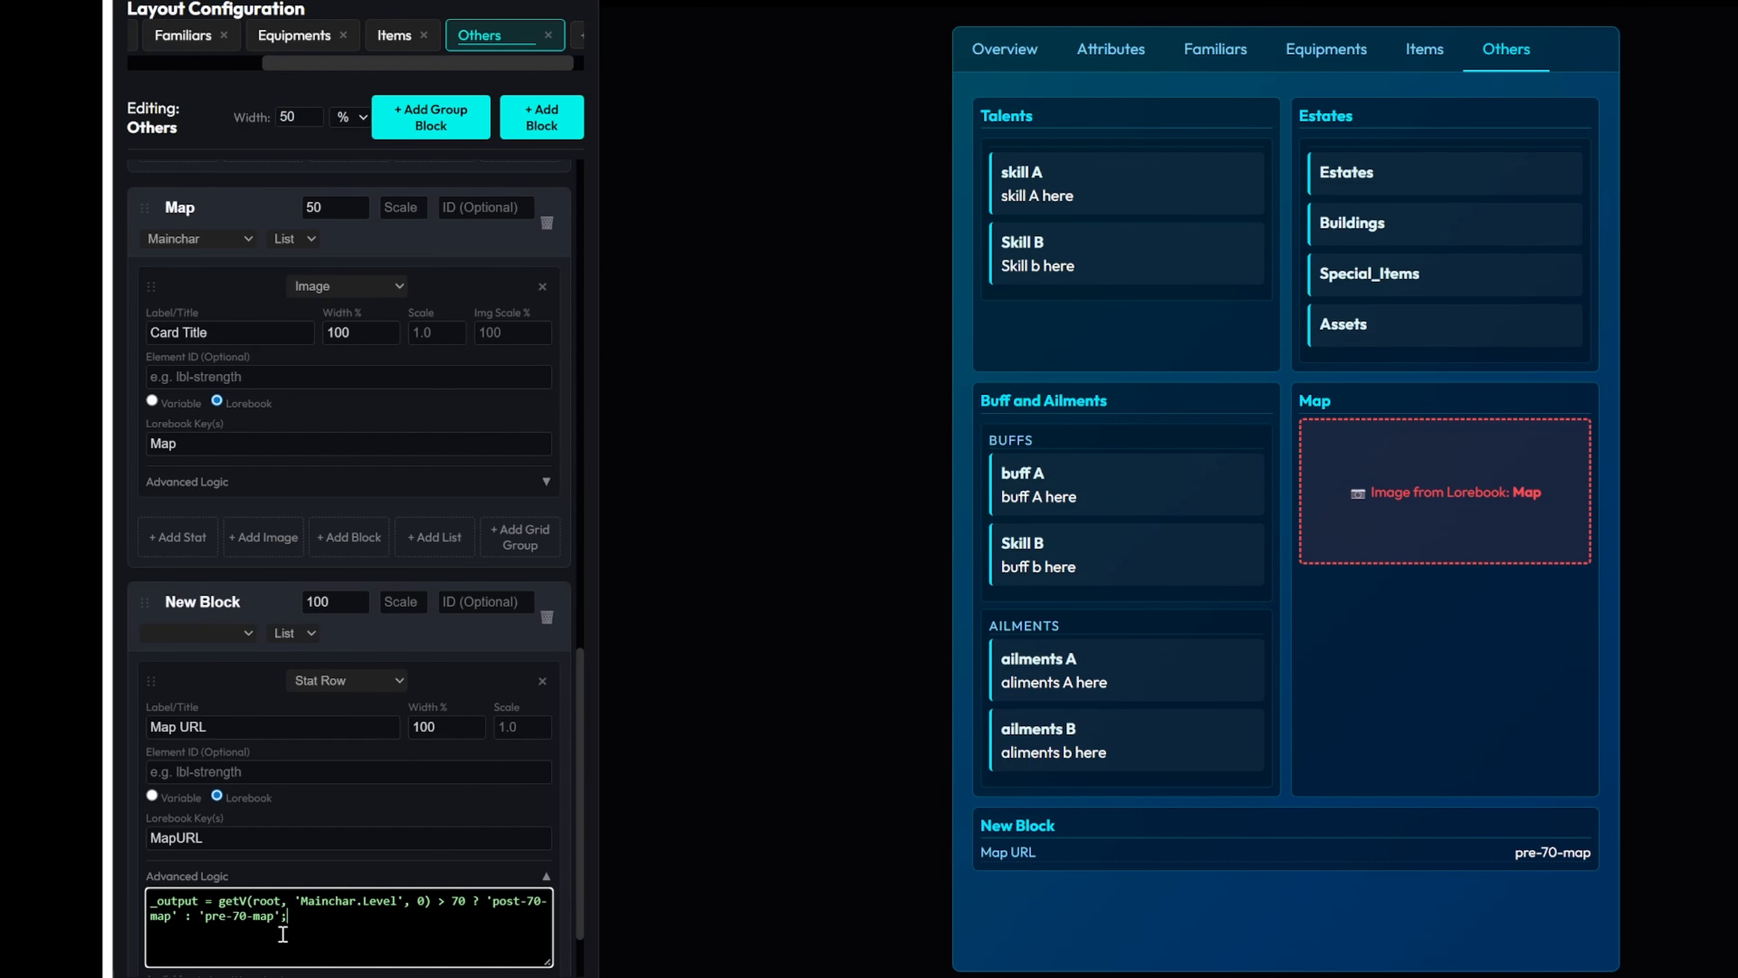
Step: Examine the Core Point row's advanced logic on the Familiars page, enlarging its code box to show the whole script
double_click(274, 901)
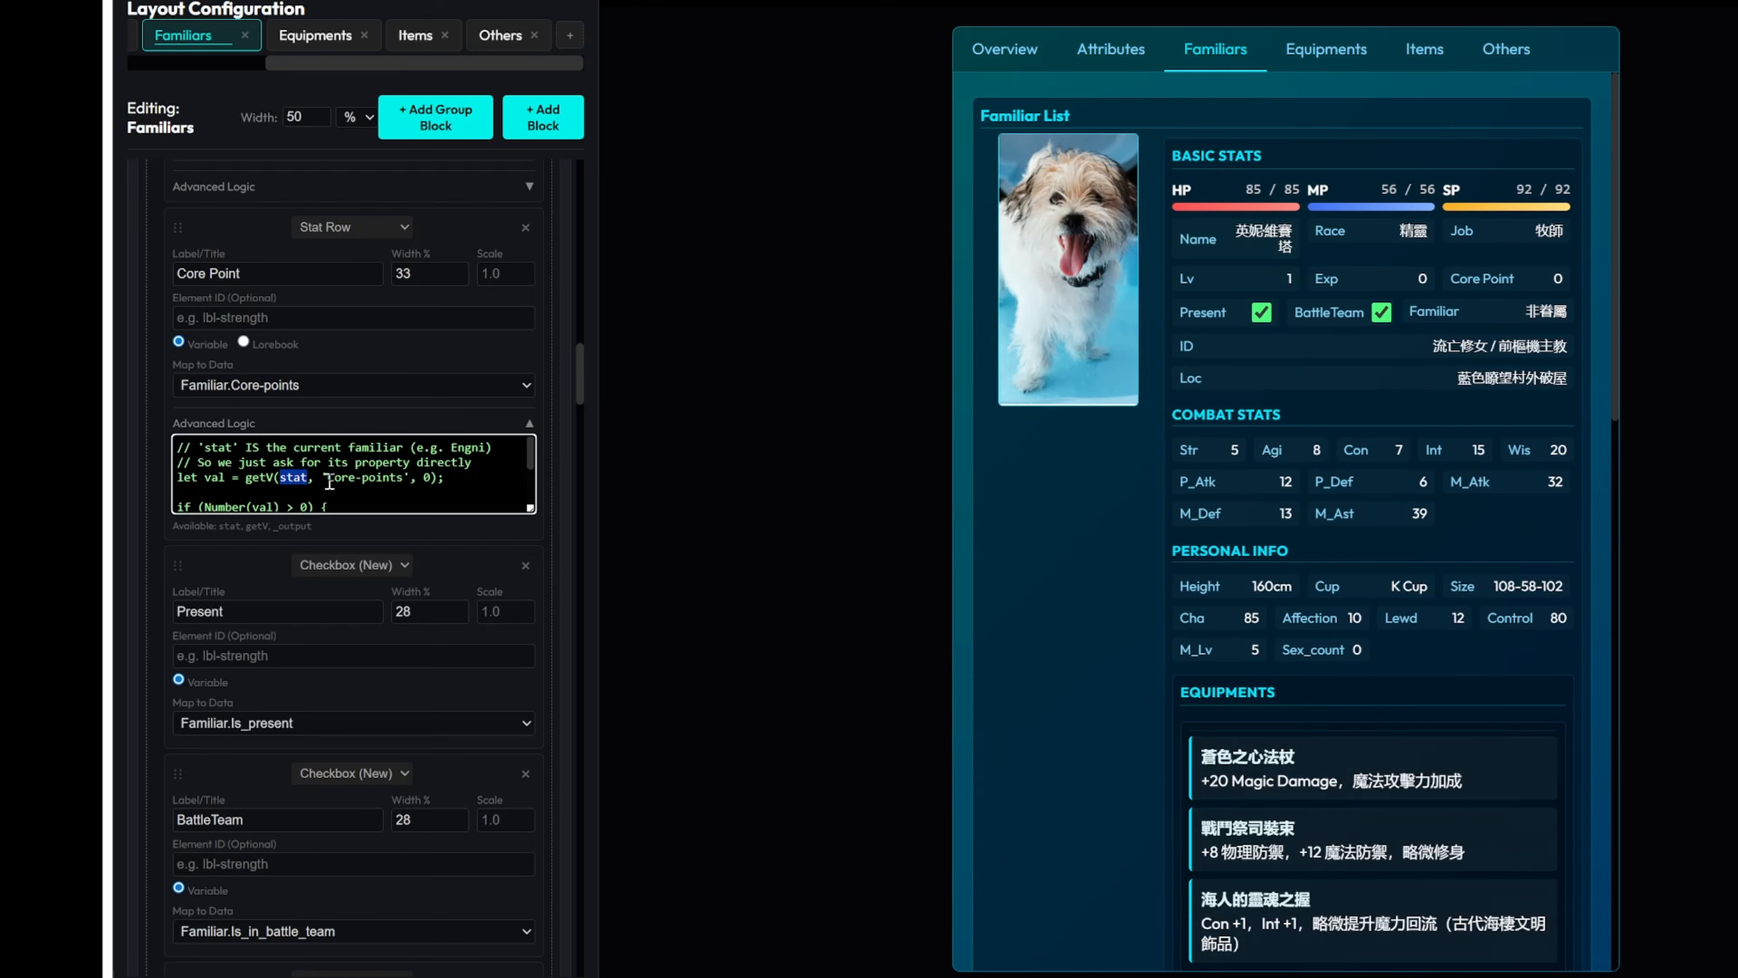
drag(328, 479, 404, 482)
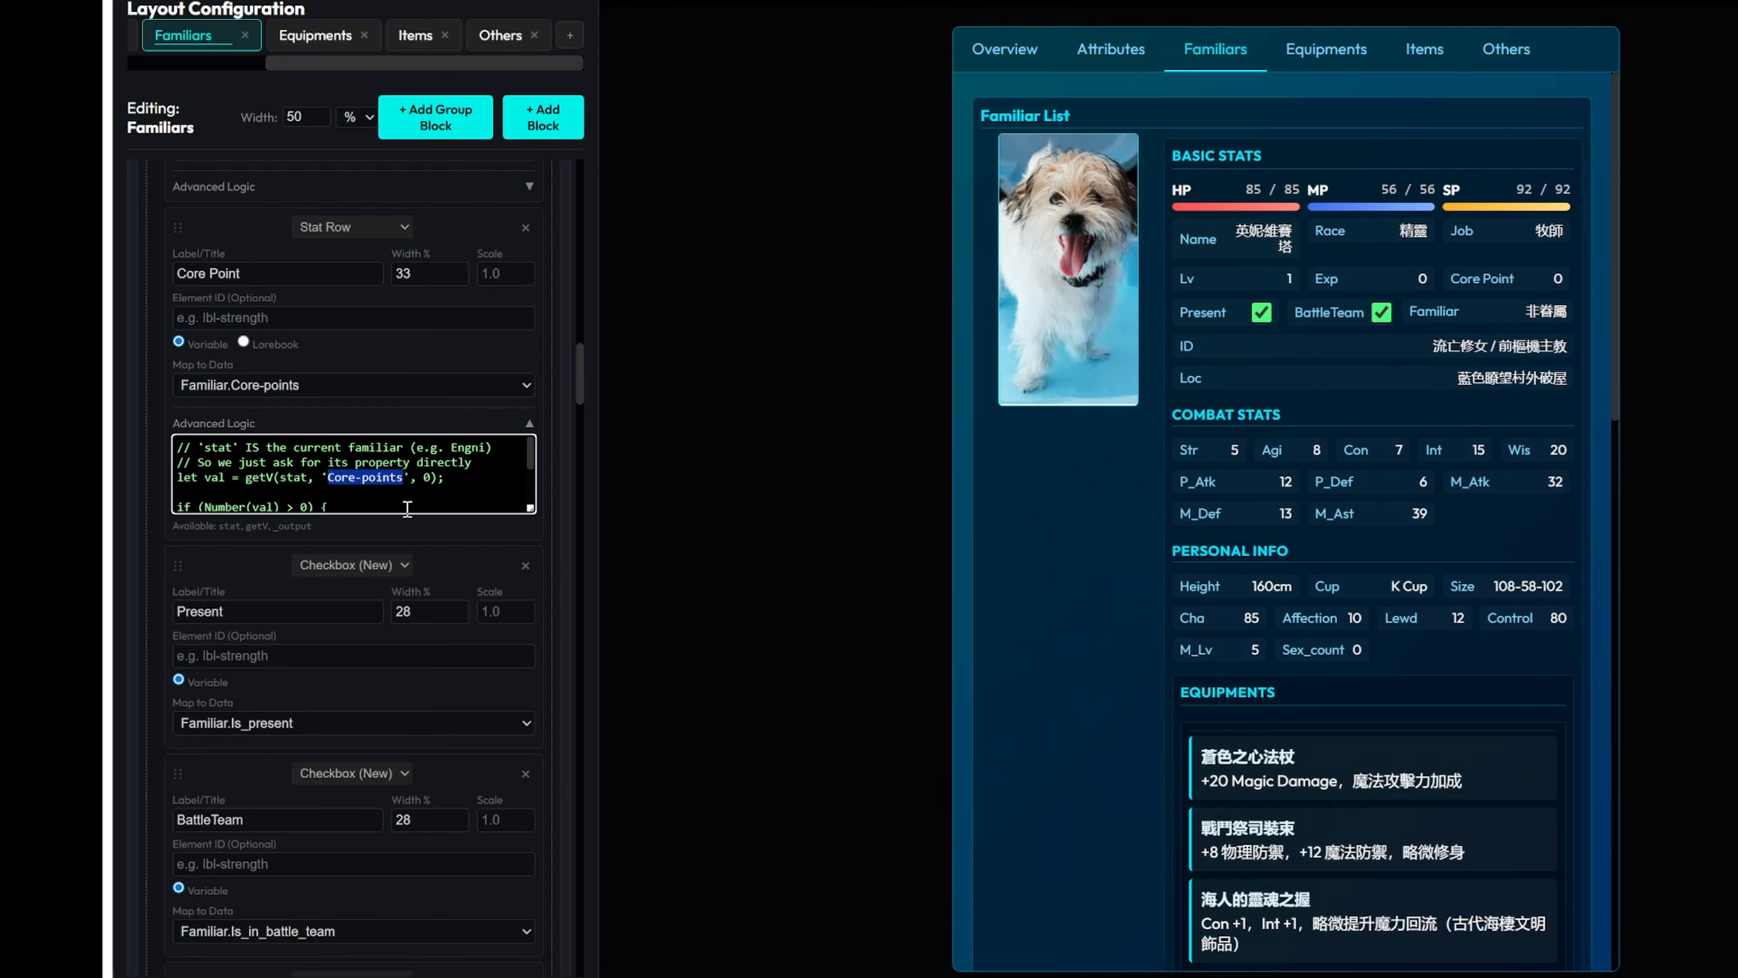
scroll(407, 498, down, 3)
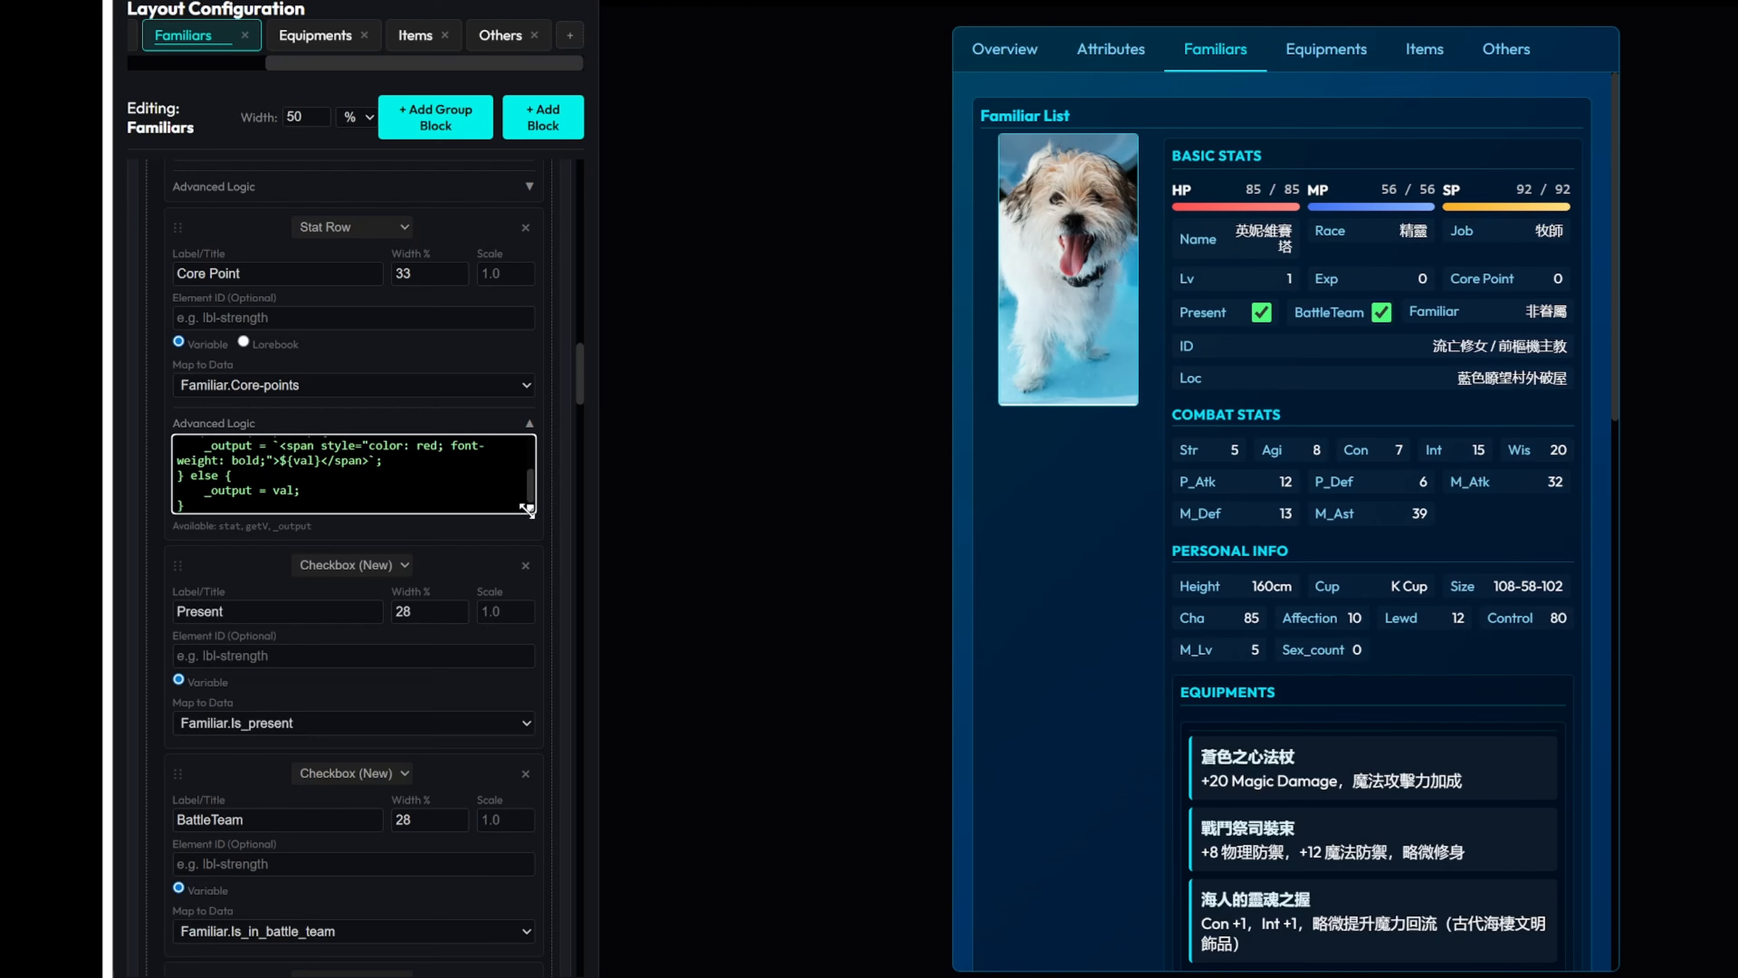
drag(527, 508, 534, 608)
click(434, 505)
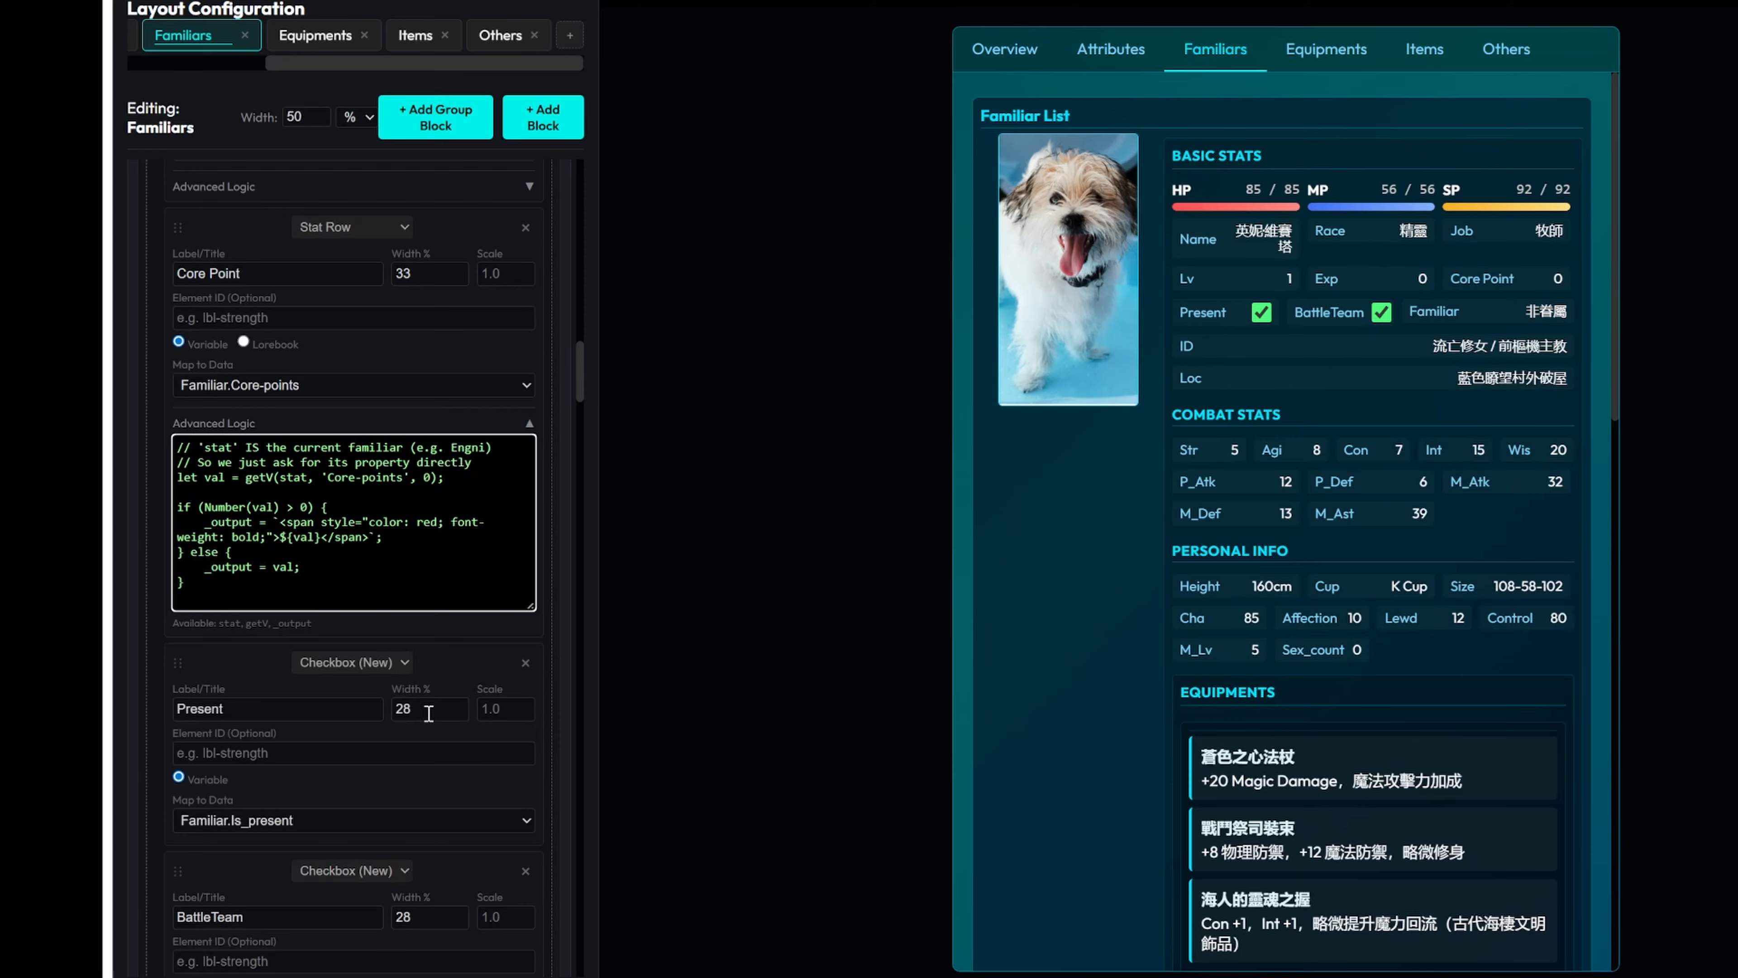
Step: Expand the Familiar stat row's advanced logic and examine how getV reads 'Familiar_Status' from stat
scroll(418, 730, down, 4)
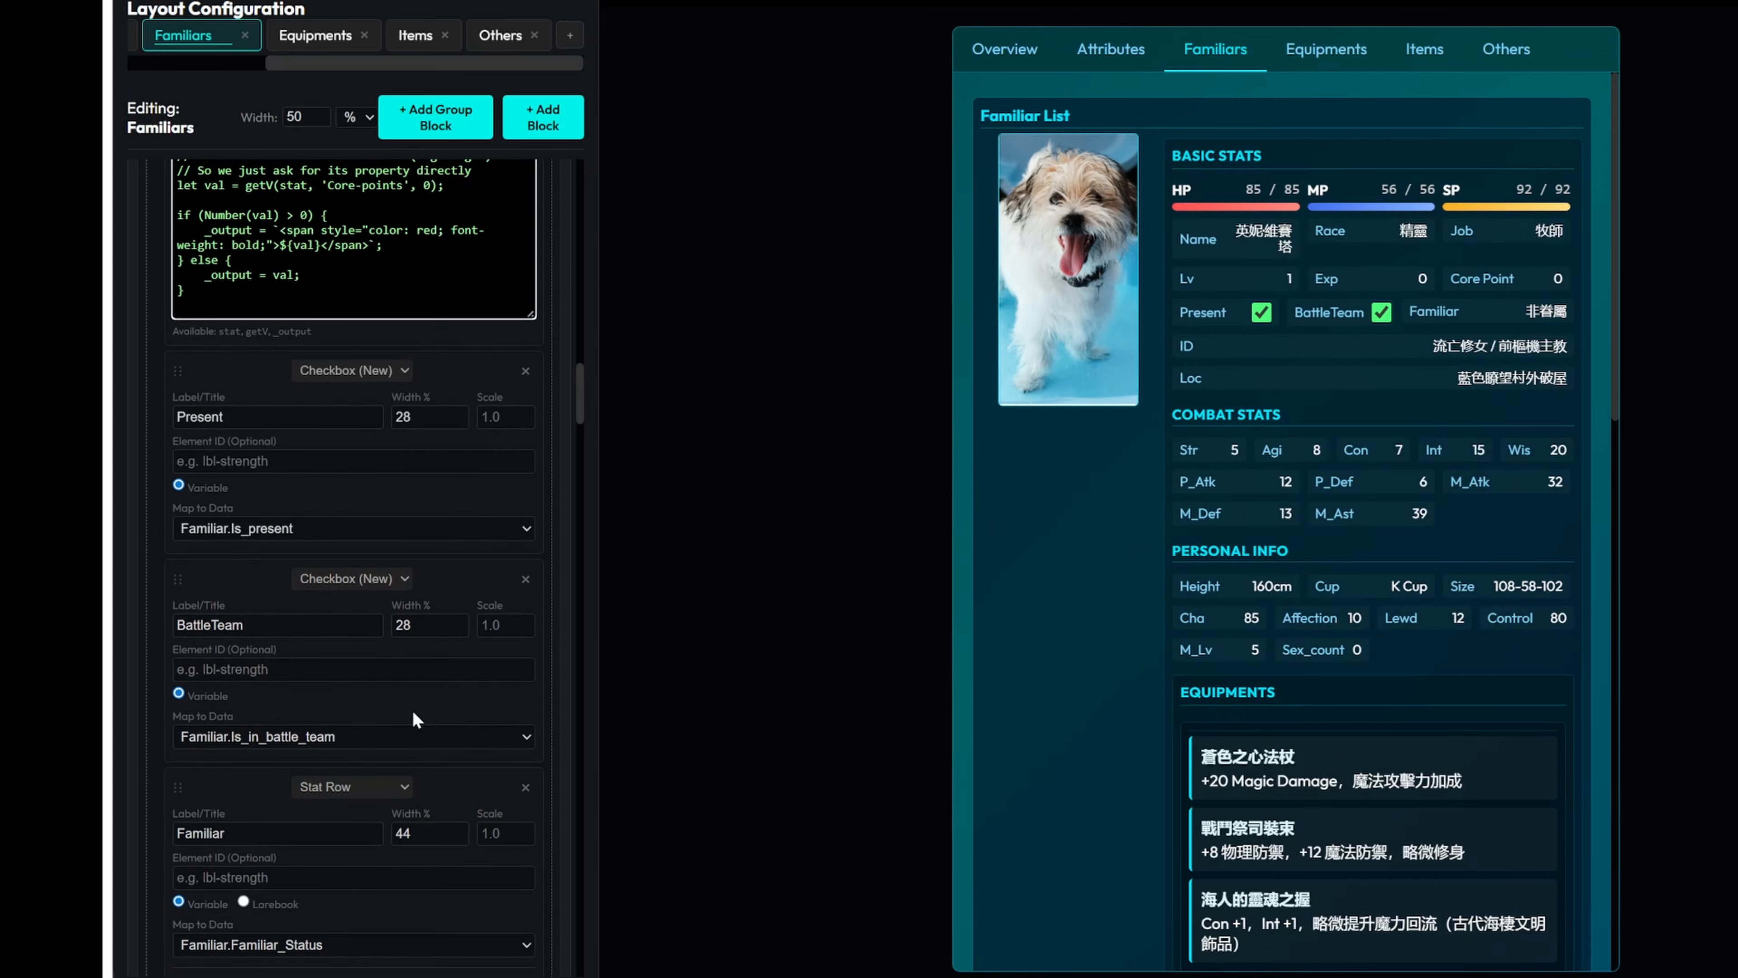
scroll(414, 719, down, 3)
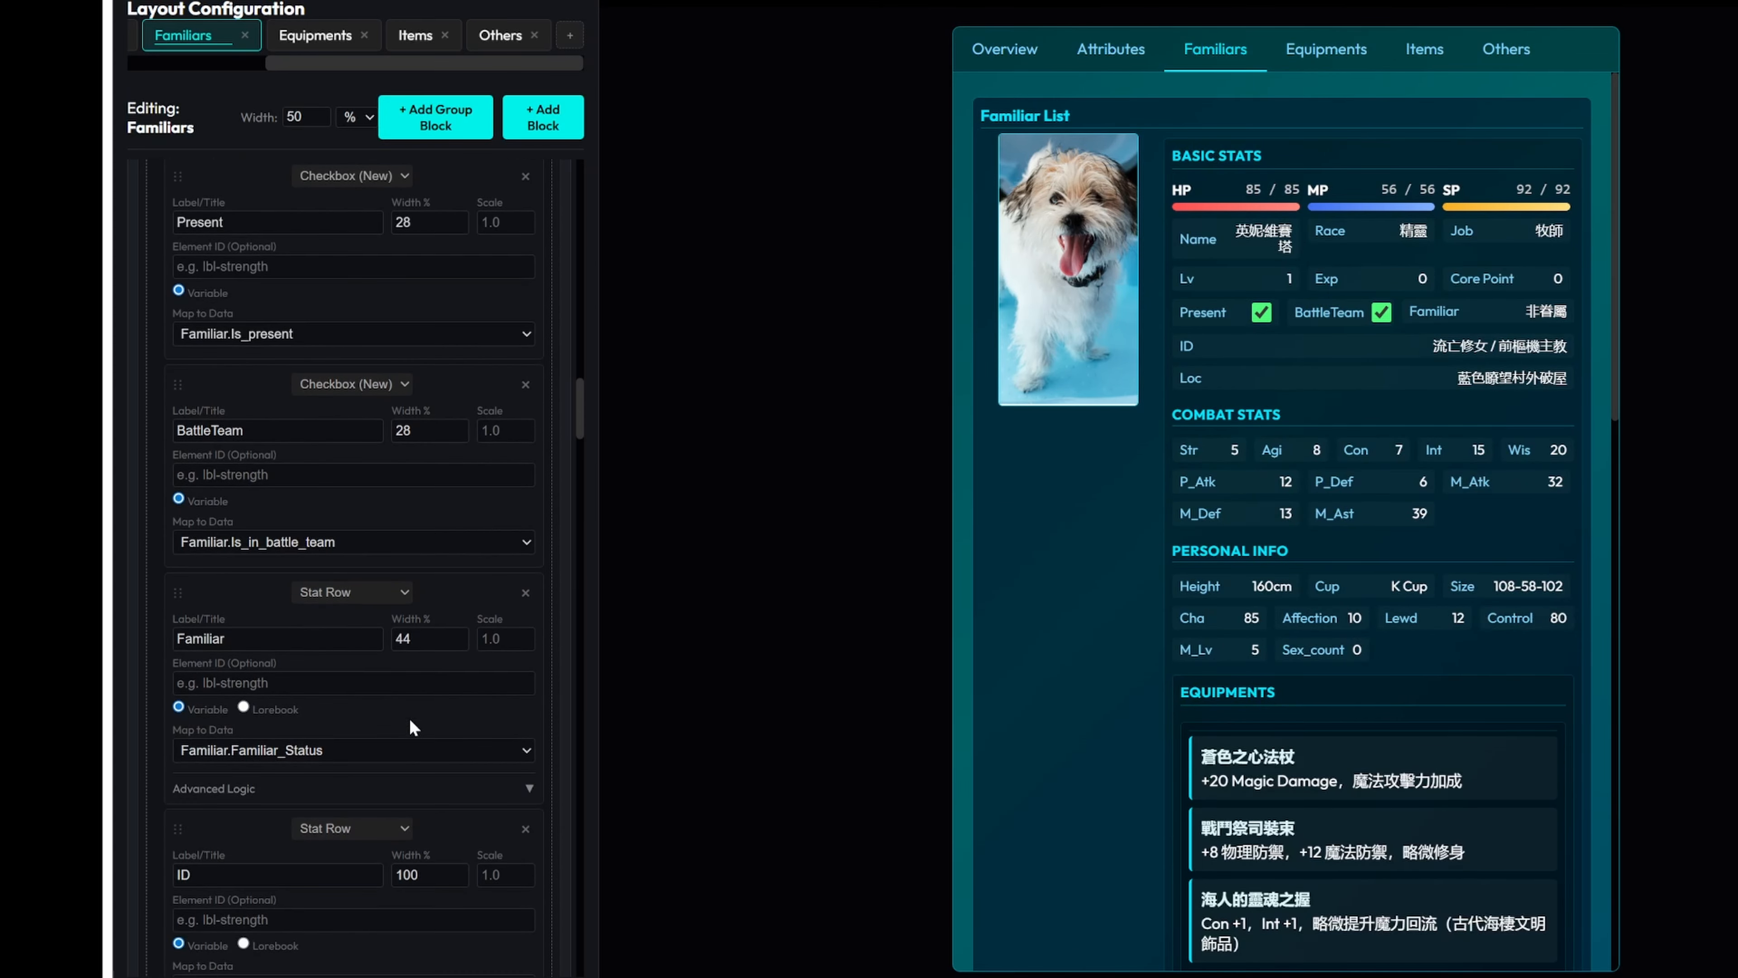
click(310, 788)
scroll(439, 640, down, 3)
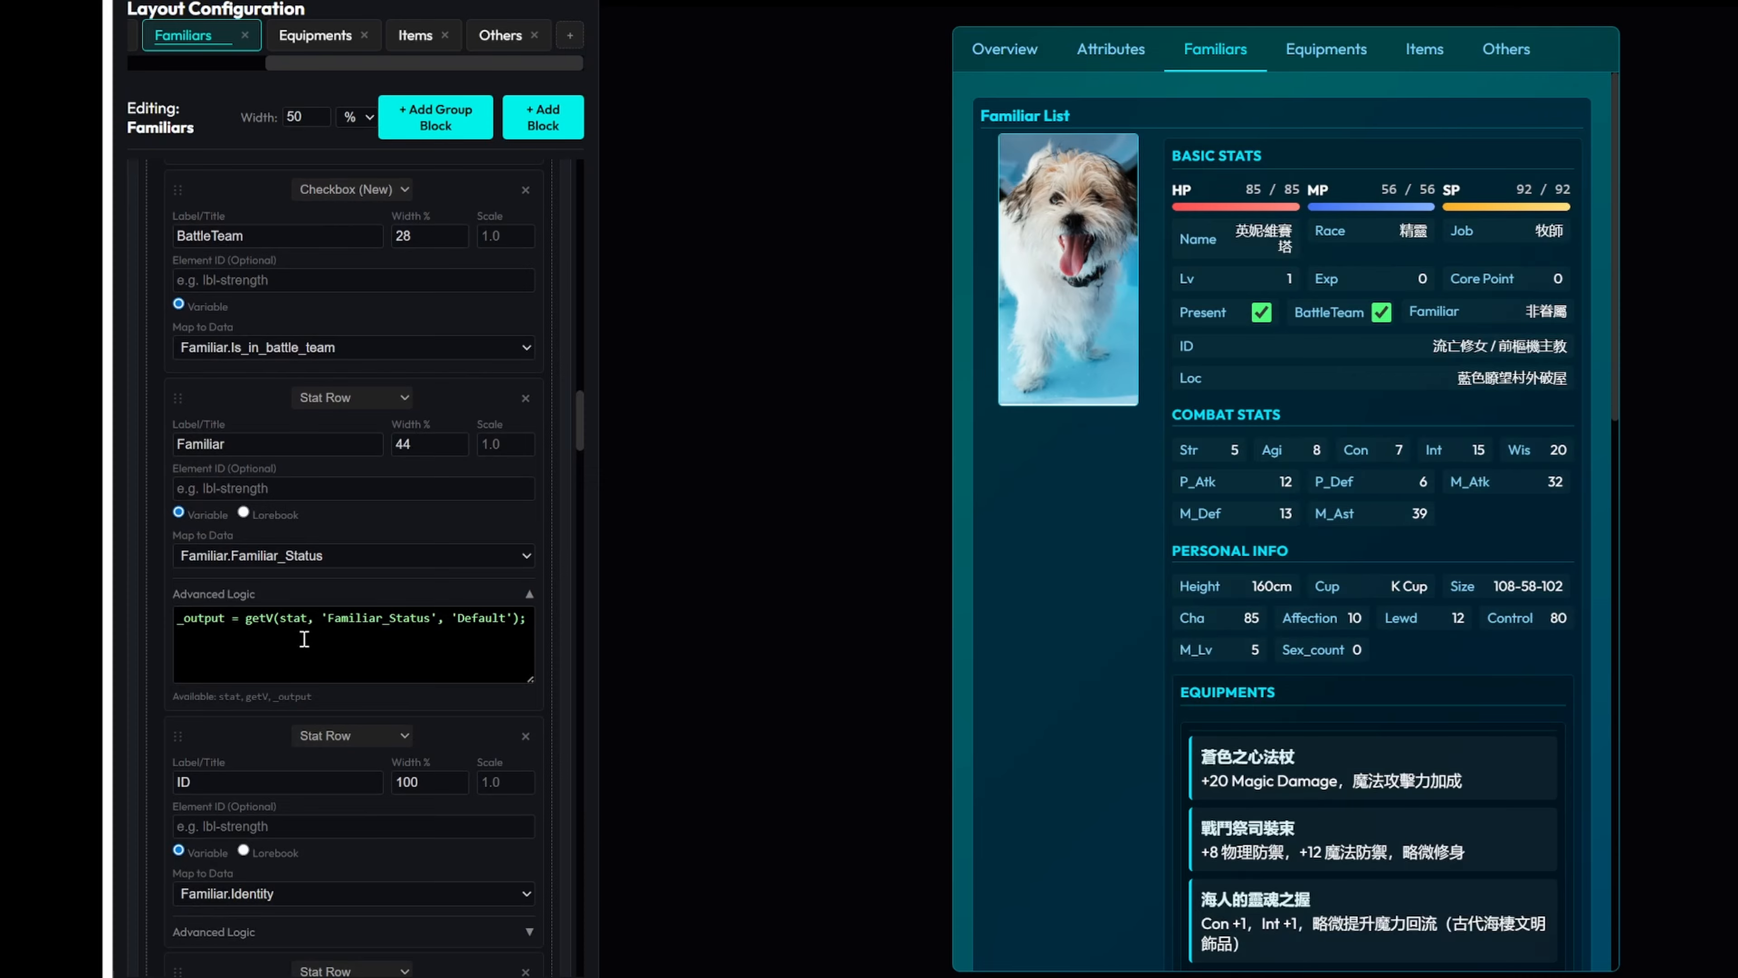
double_click(294, 617)
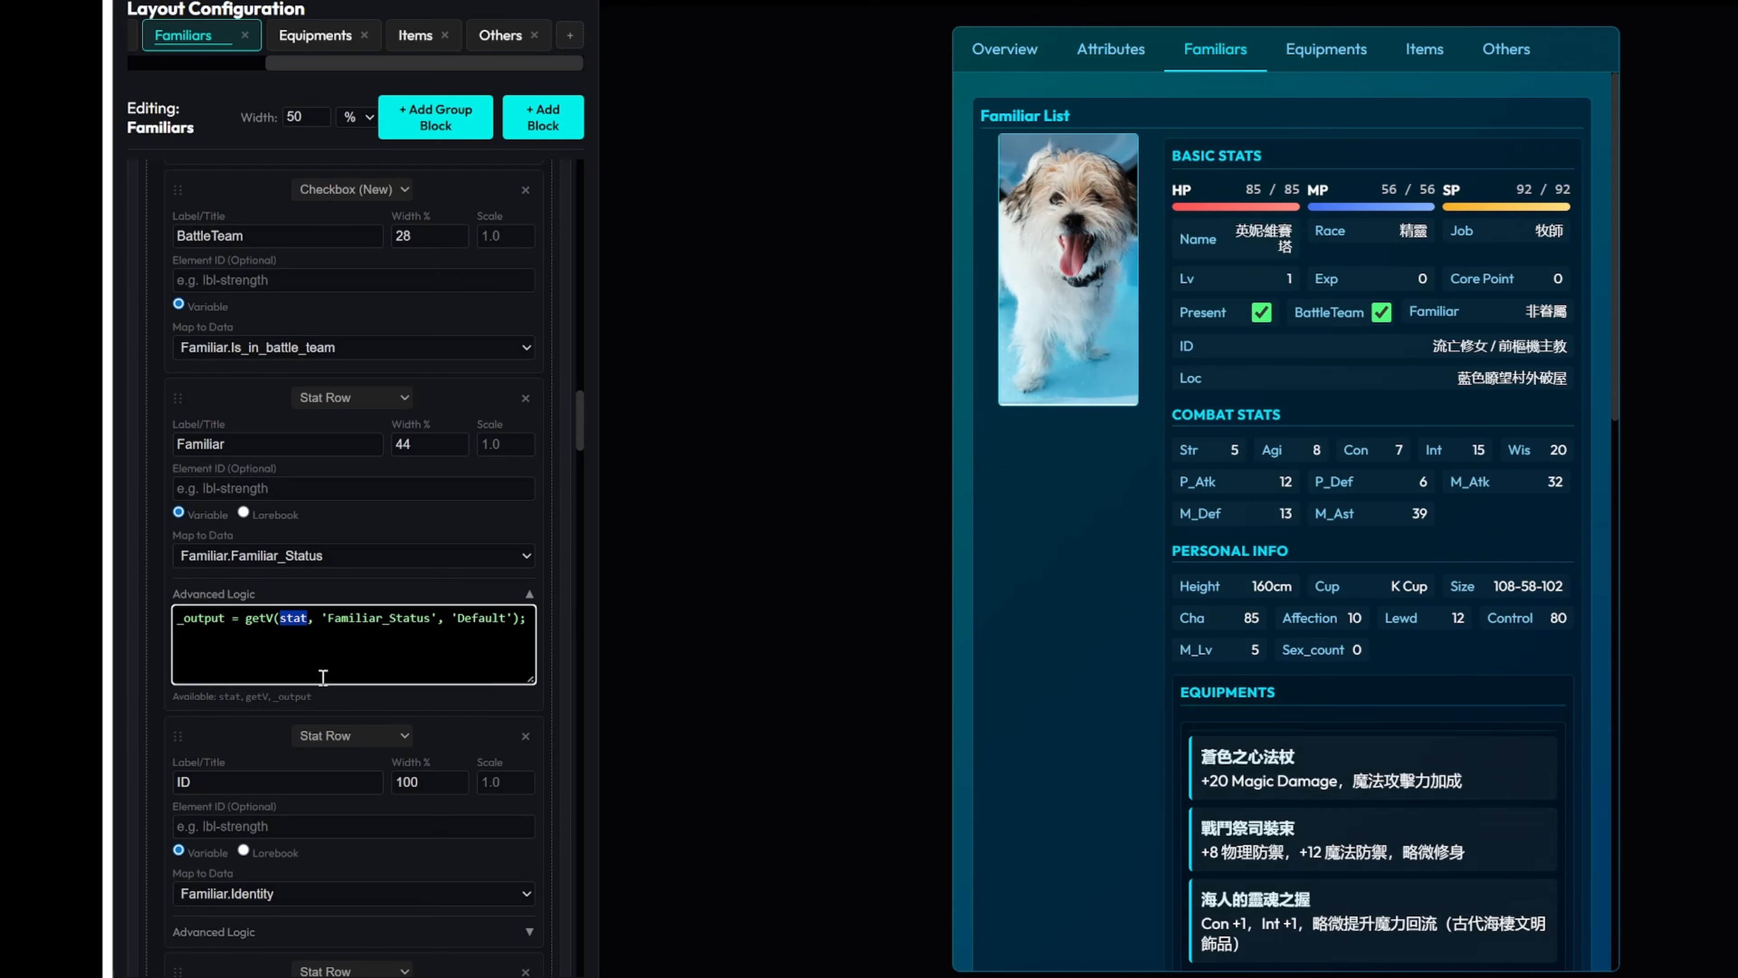
drag(330, 618, 426, 618)
click(446, 656)
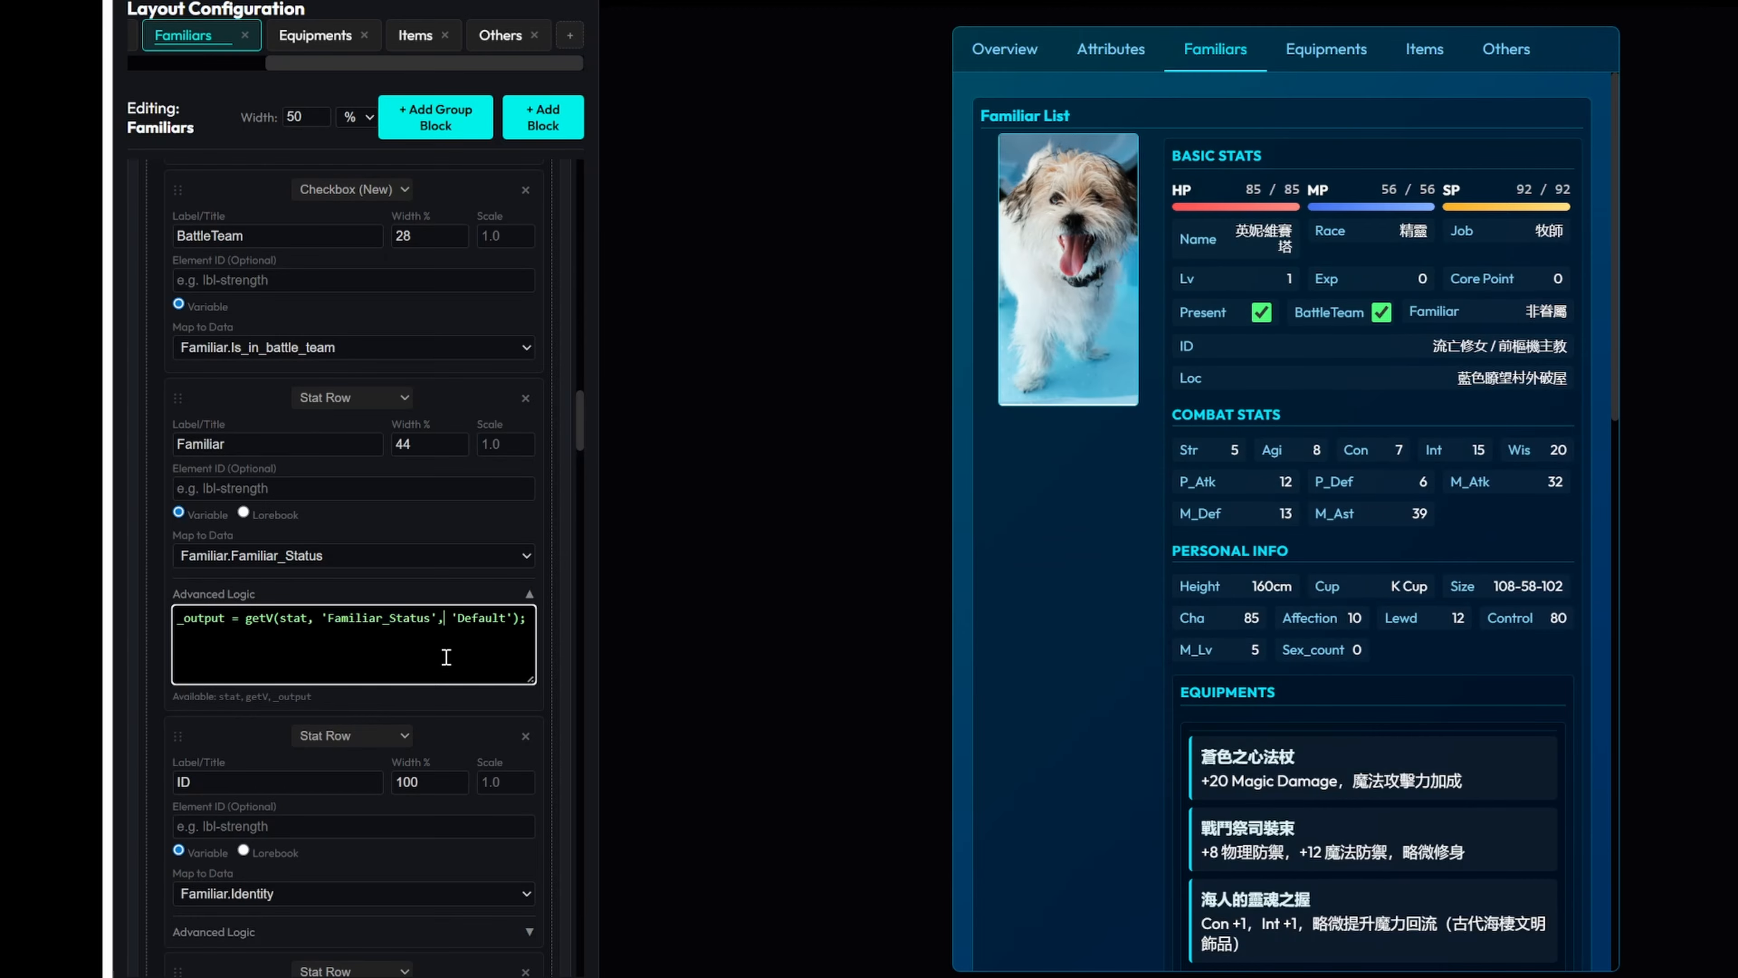
Step: Examine the advanced logic of the Map URL row and the Map image on the Others page, including the root and Mainchar.Level arguments
click(470, 33)
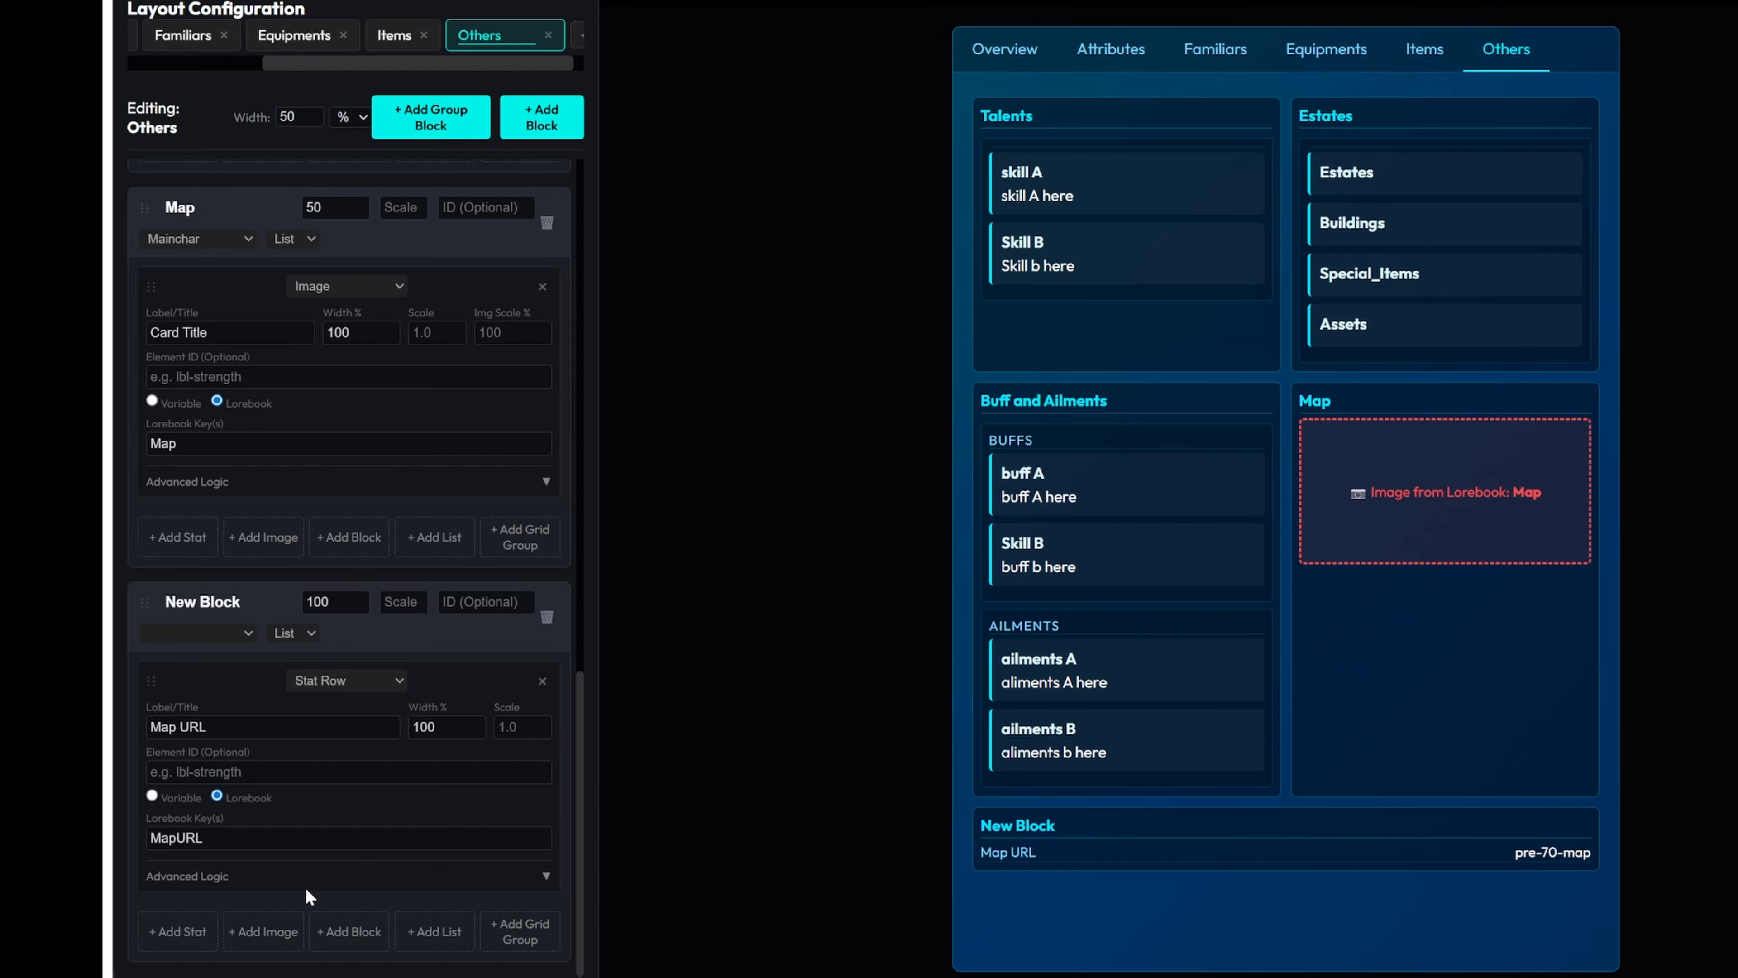
click(294, 876)
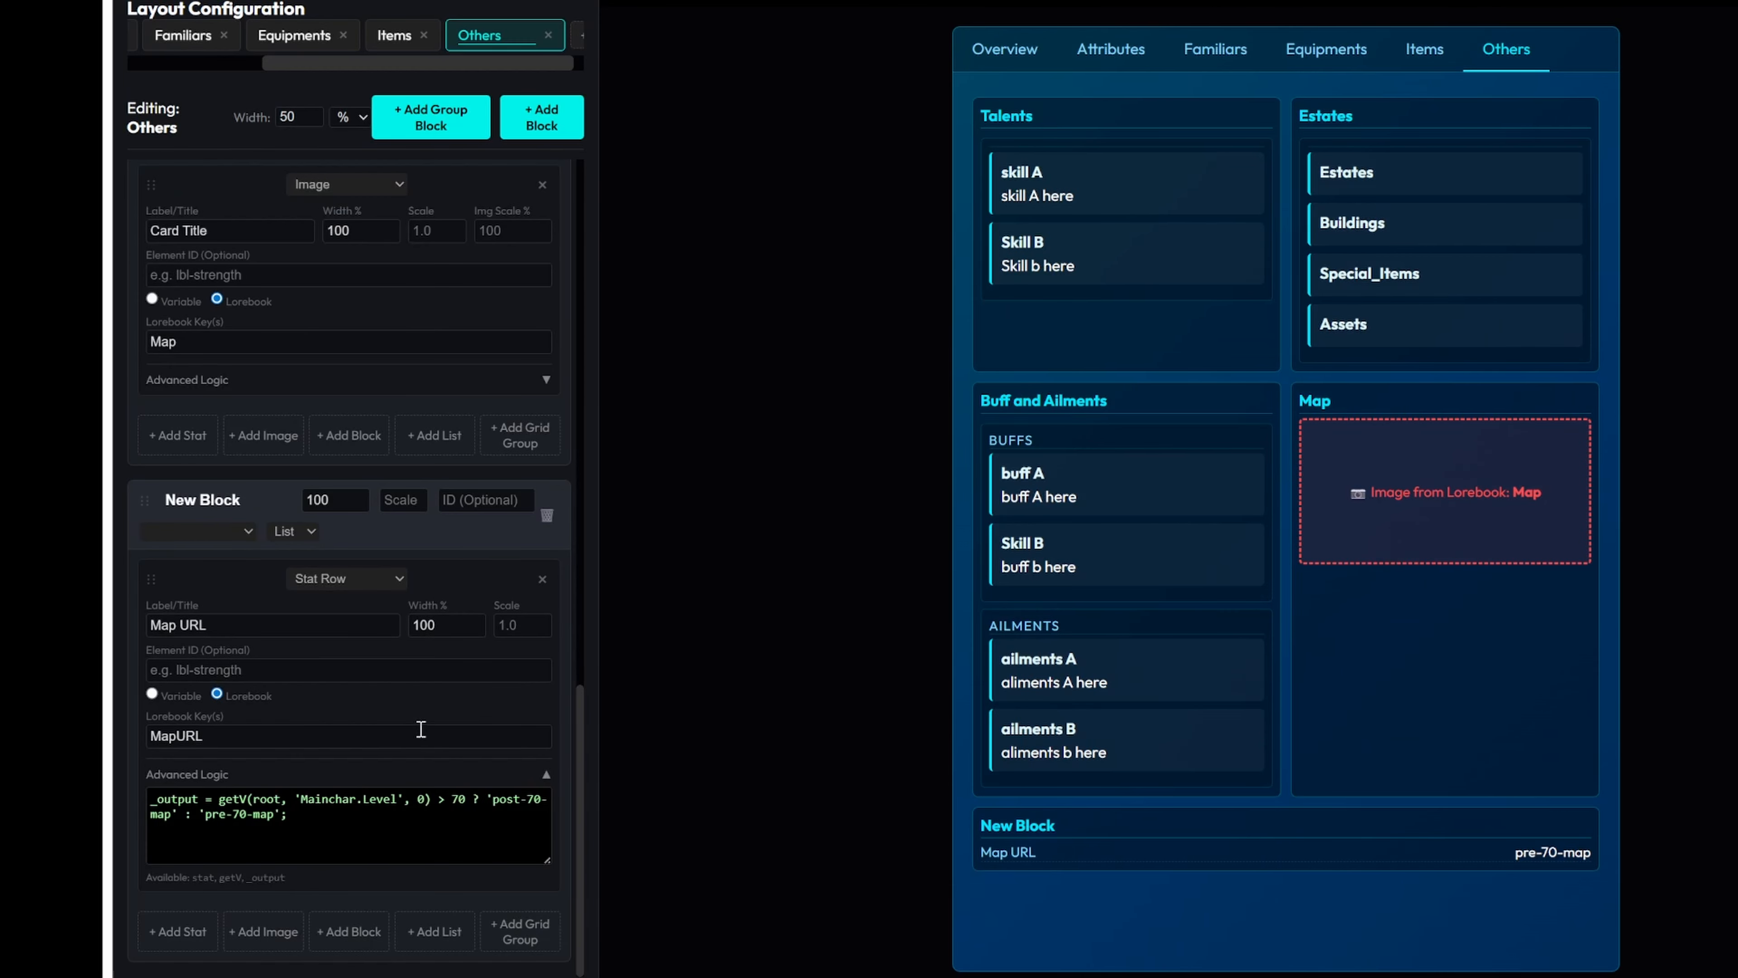
double_click(265, 800)
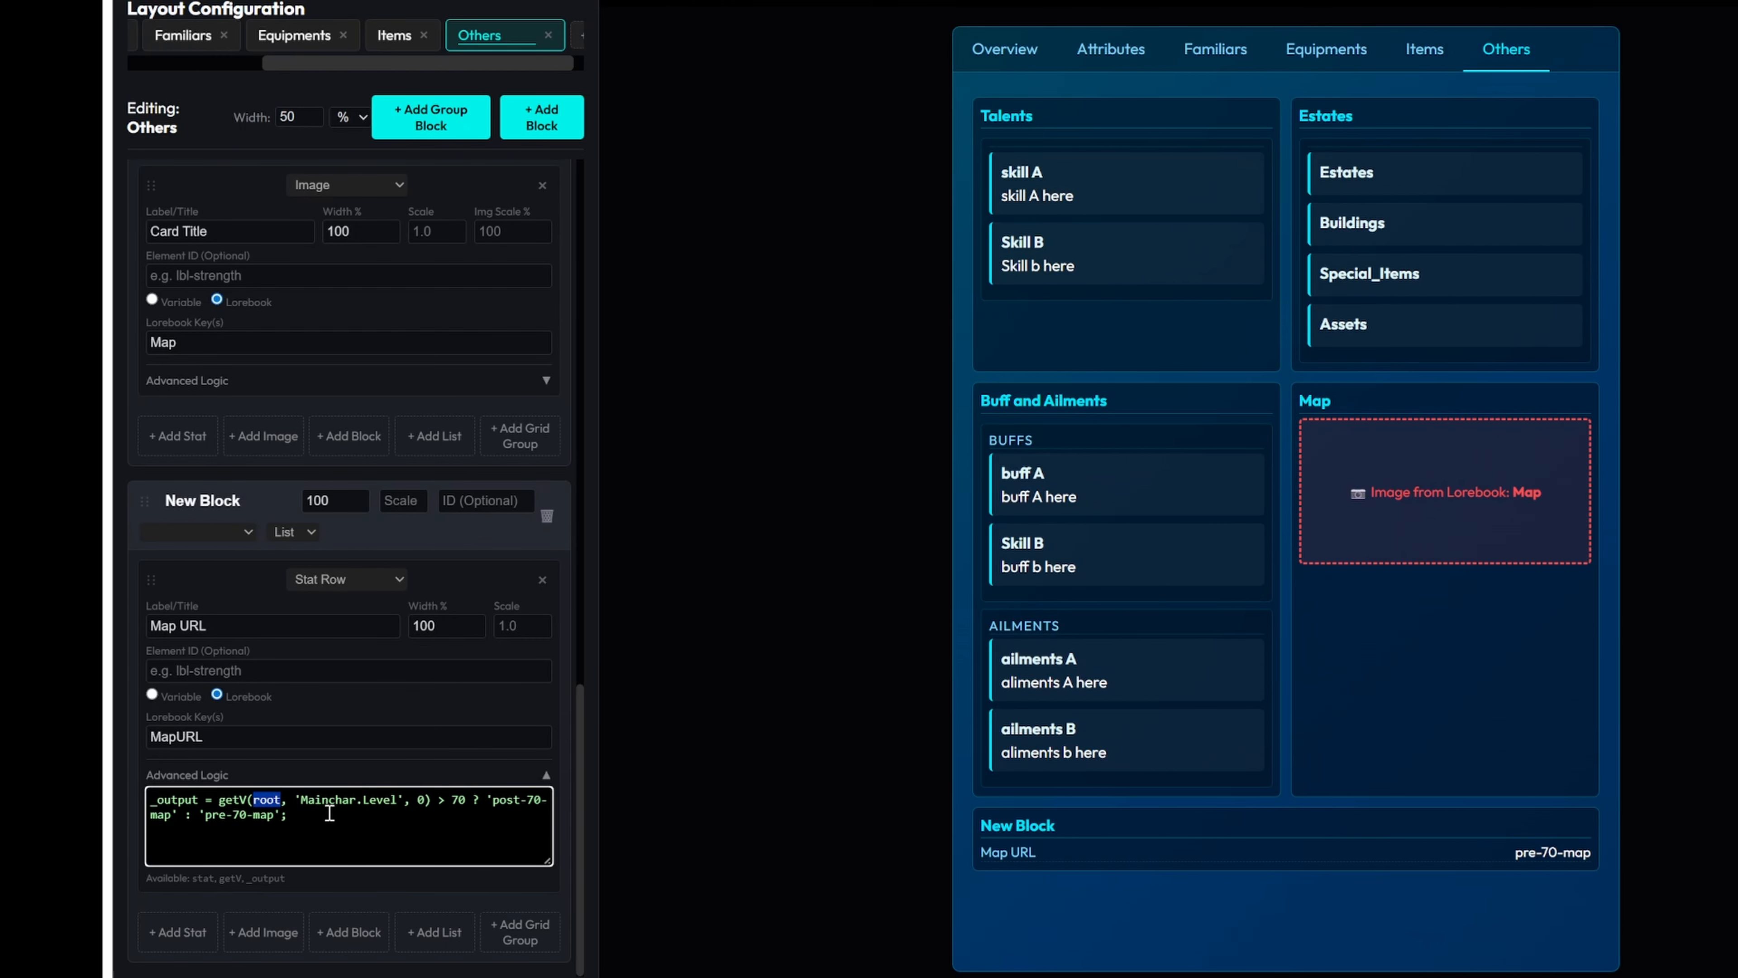
drag(301, 800, 397, 801)
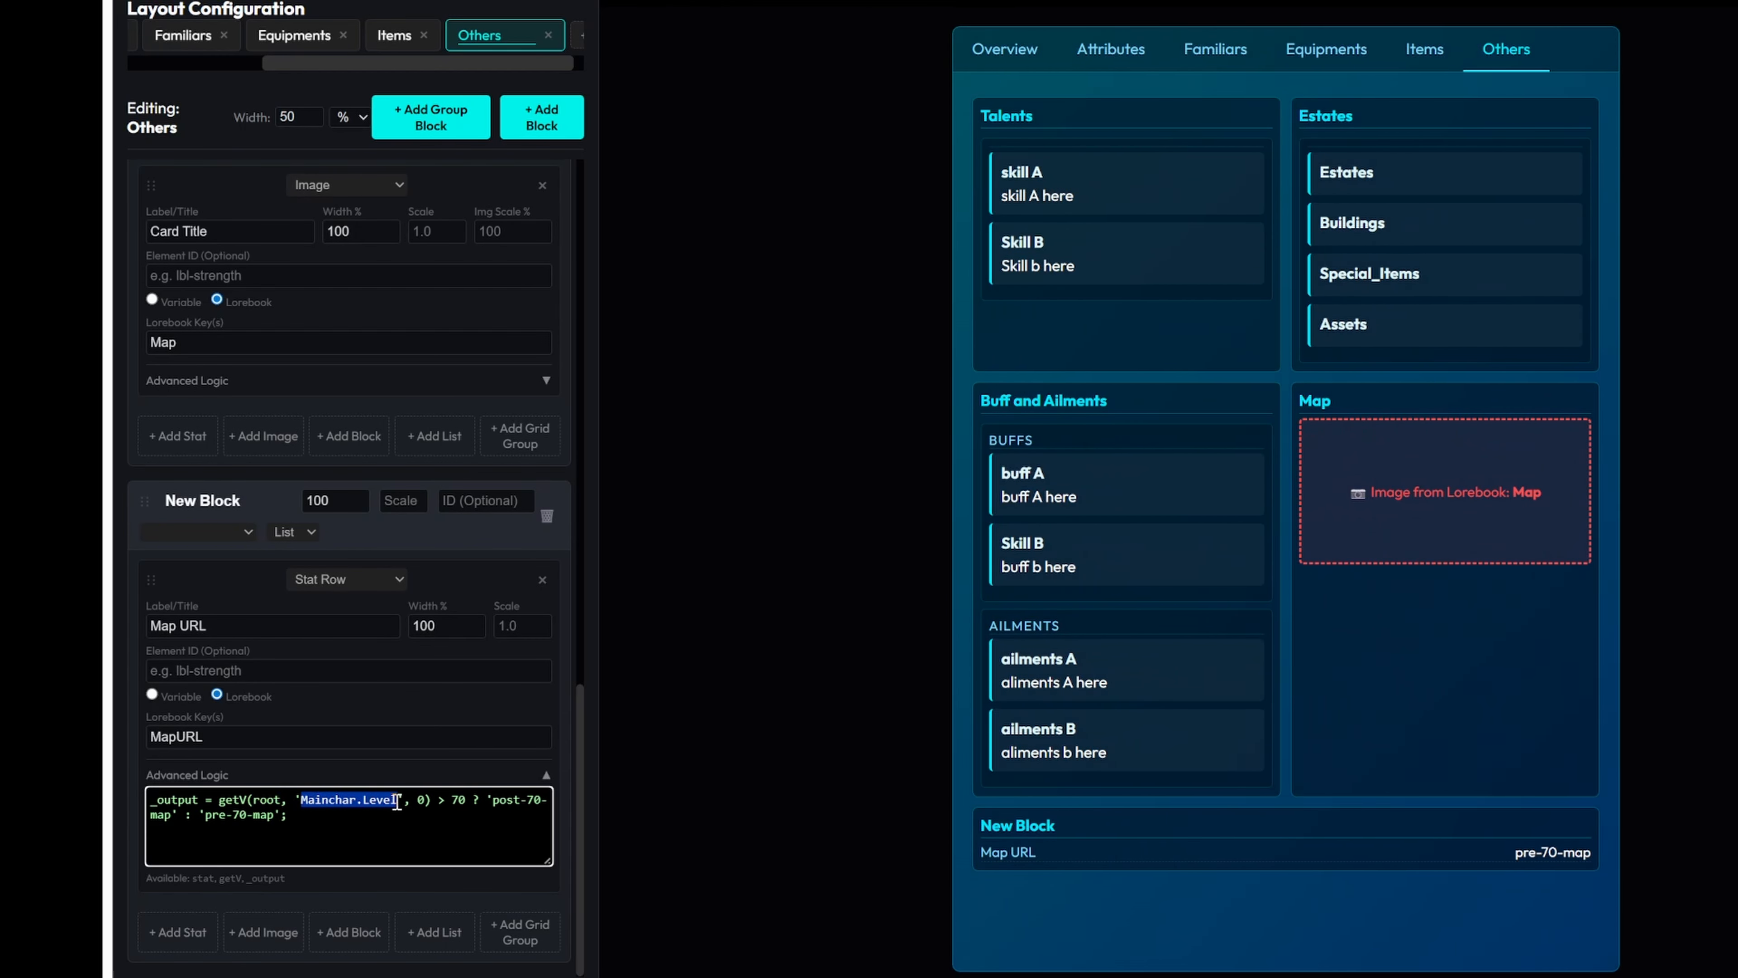
click(406, 852)
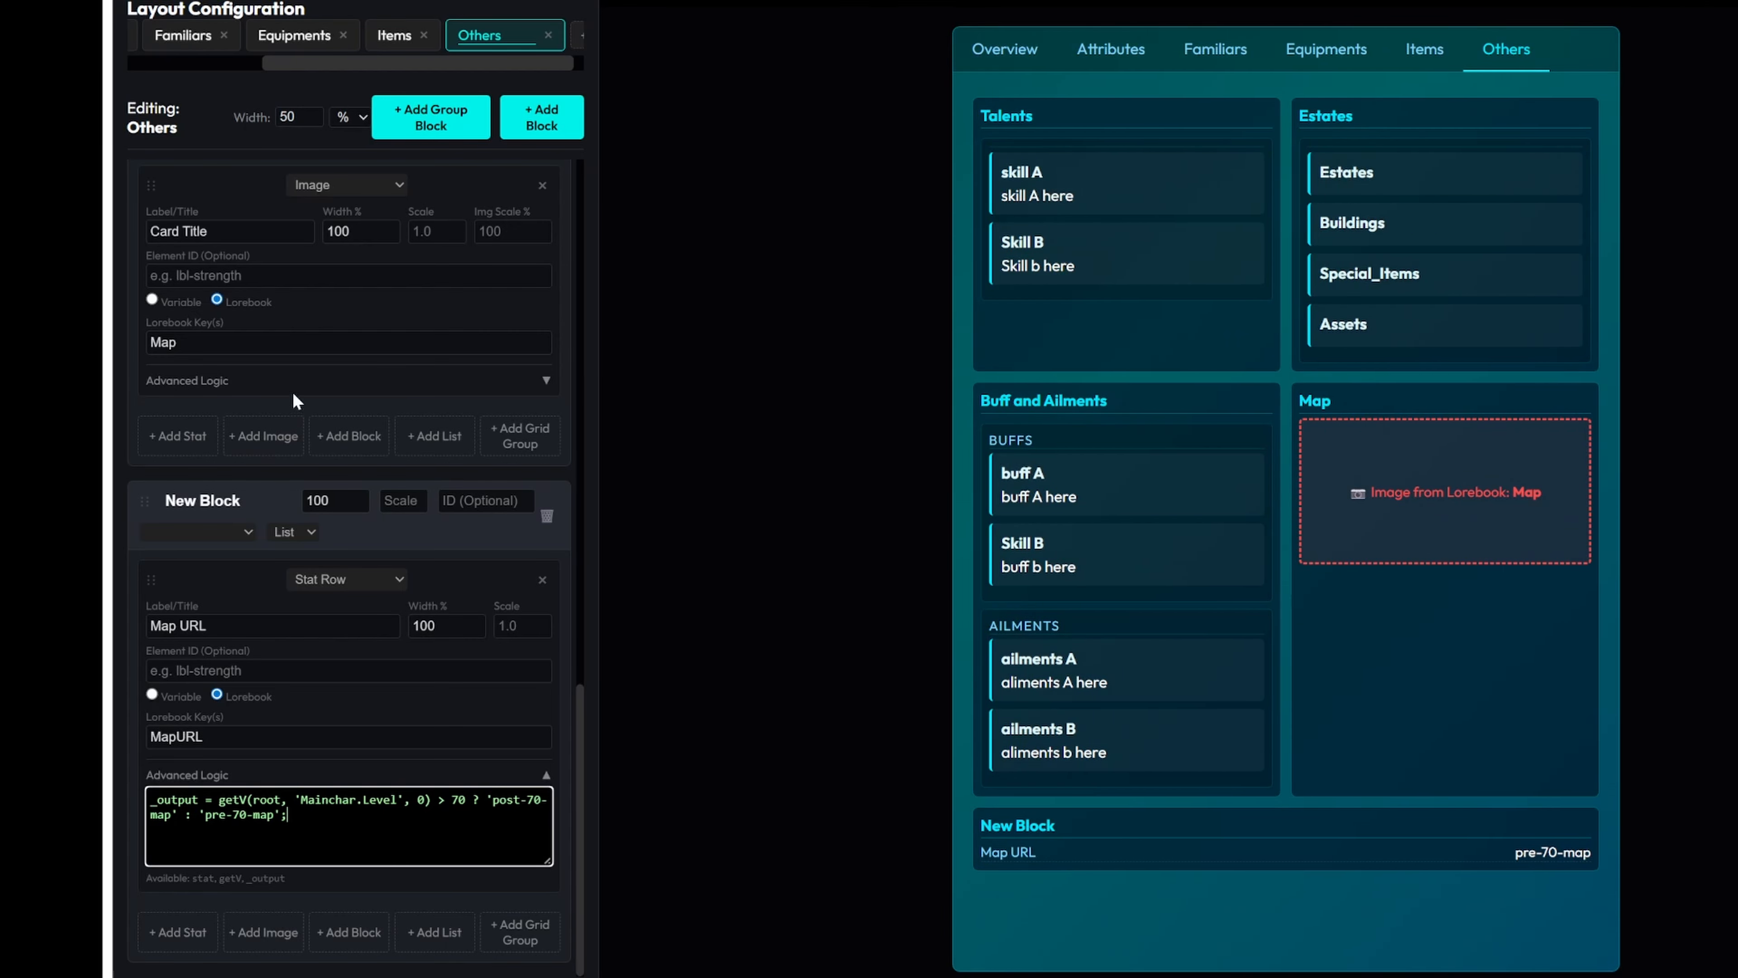
click(247, 385)
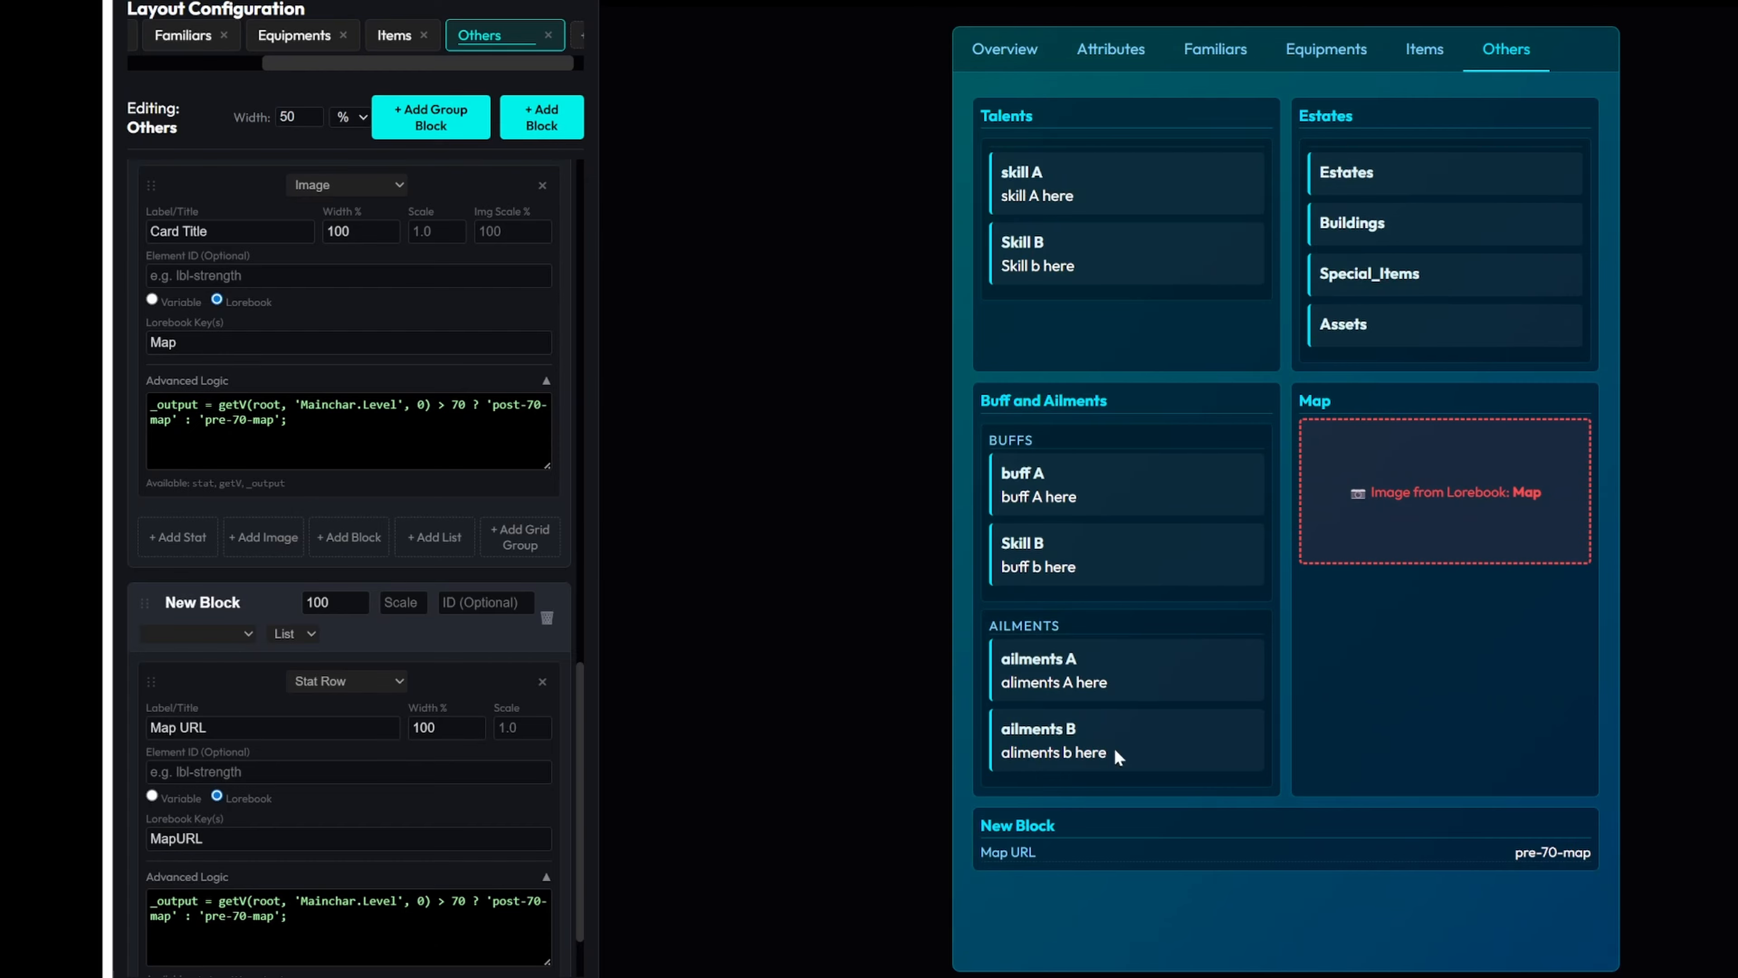
Step: Copy the generated status menu HTML, paste it over the replacement text of SillyTavern's StatusMenu2 regex script, and save the script
click(1330, 0)
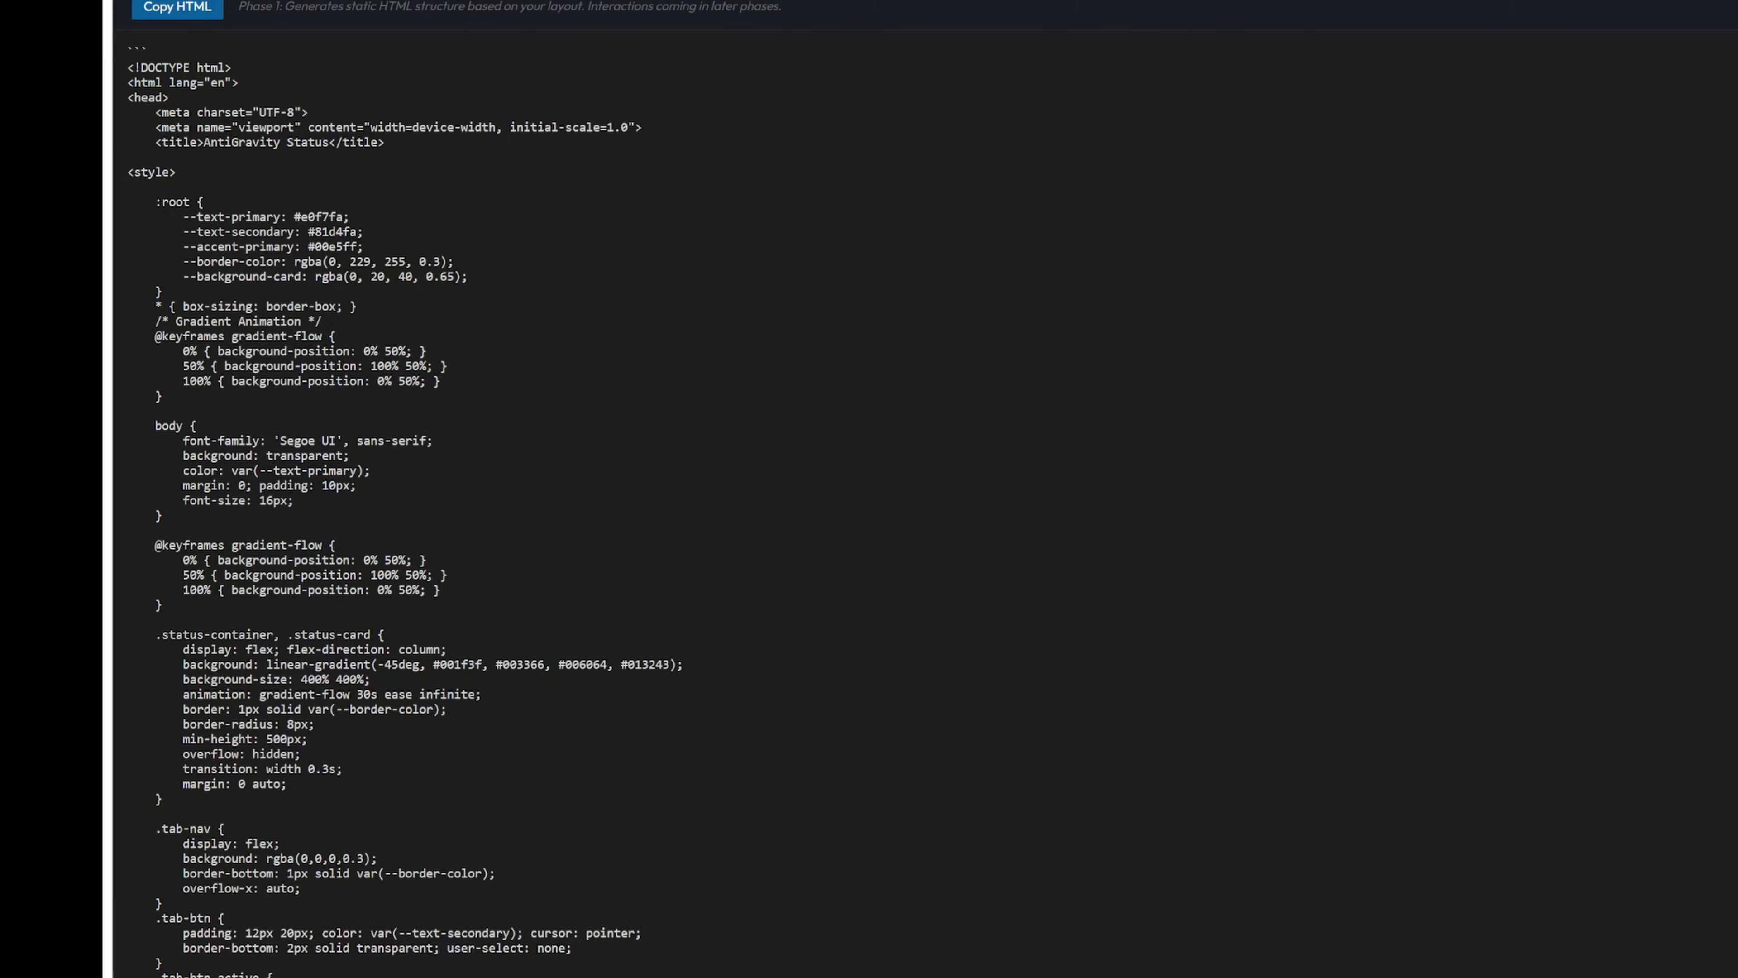
click(167, 12)
click(1217, 19)
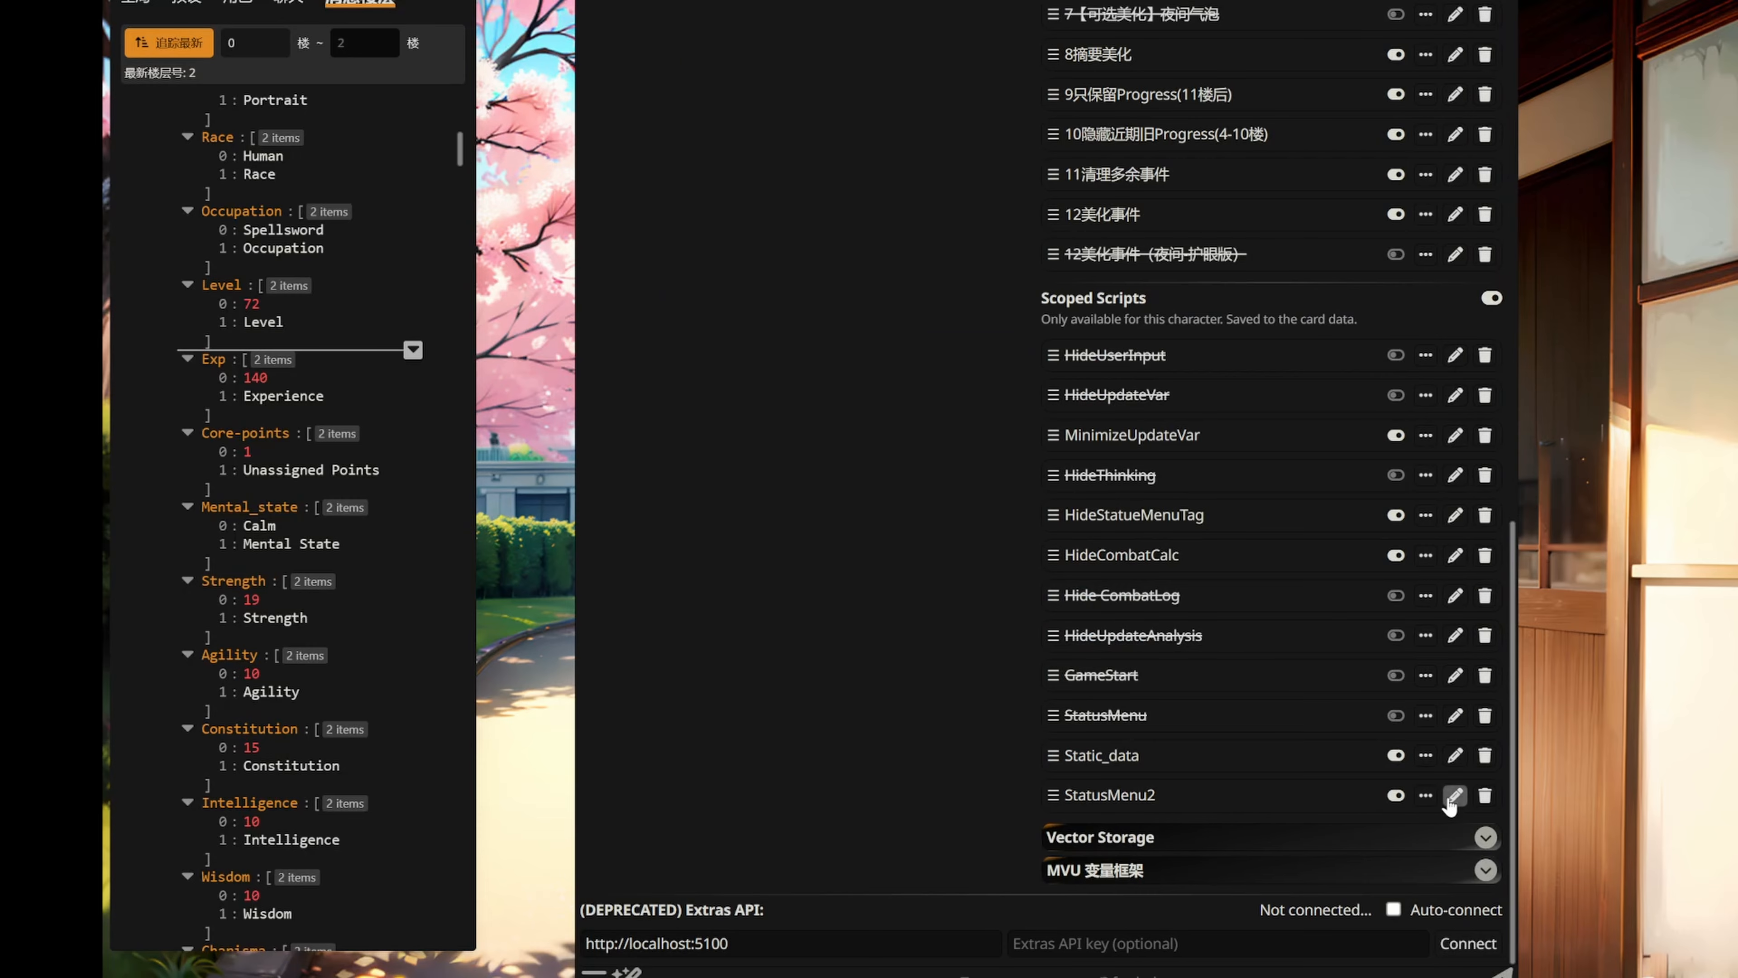
click(1453, 796)
click(1048, 453)
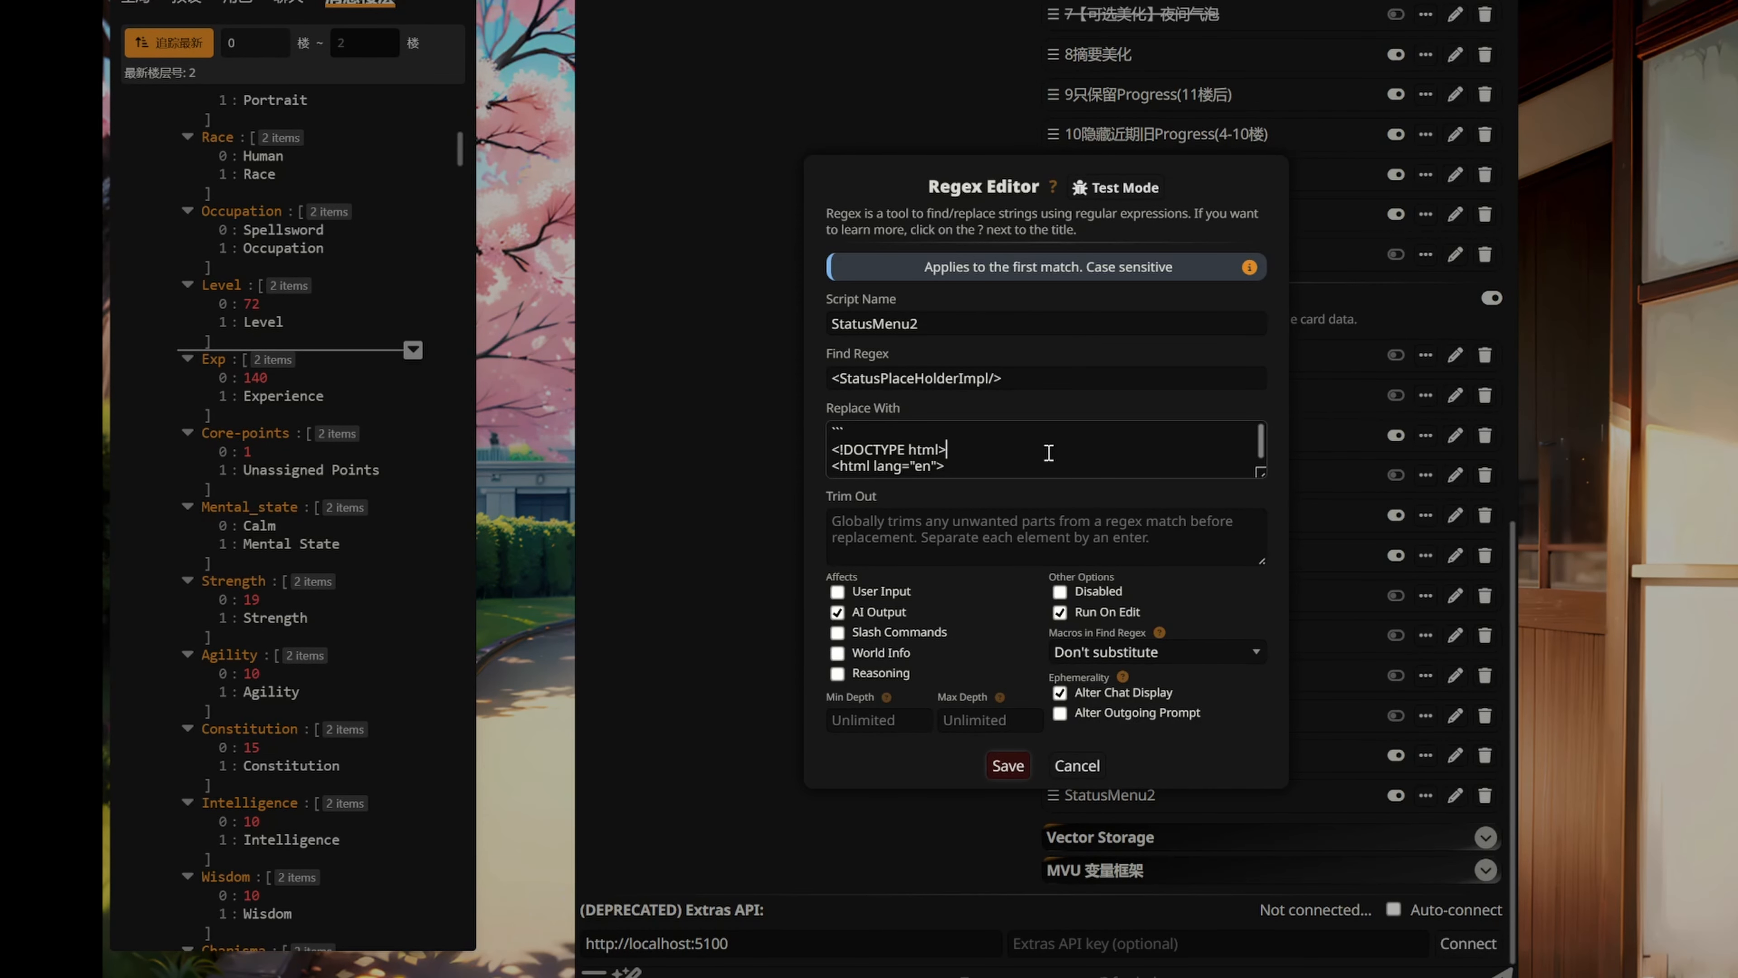
key(ctrl+a)
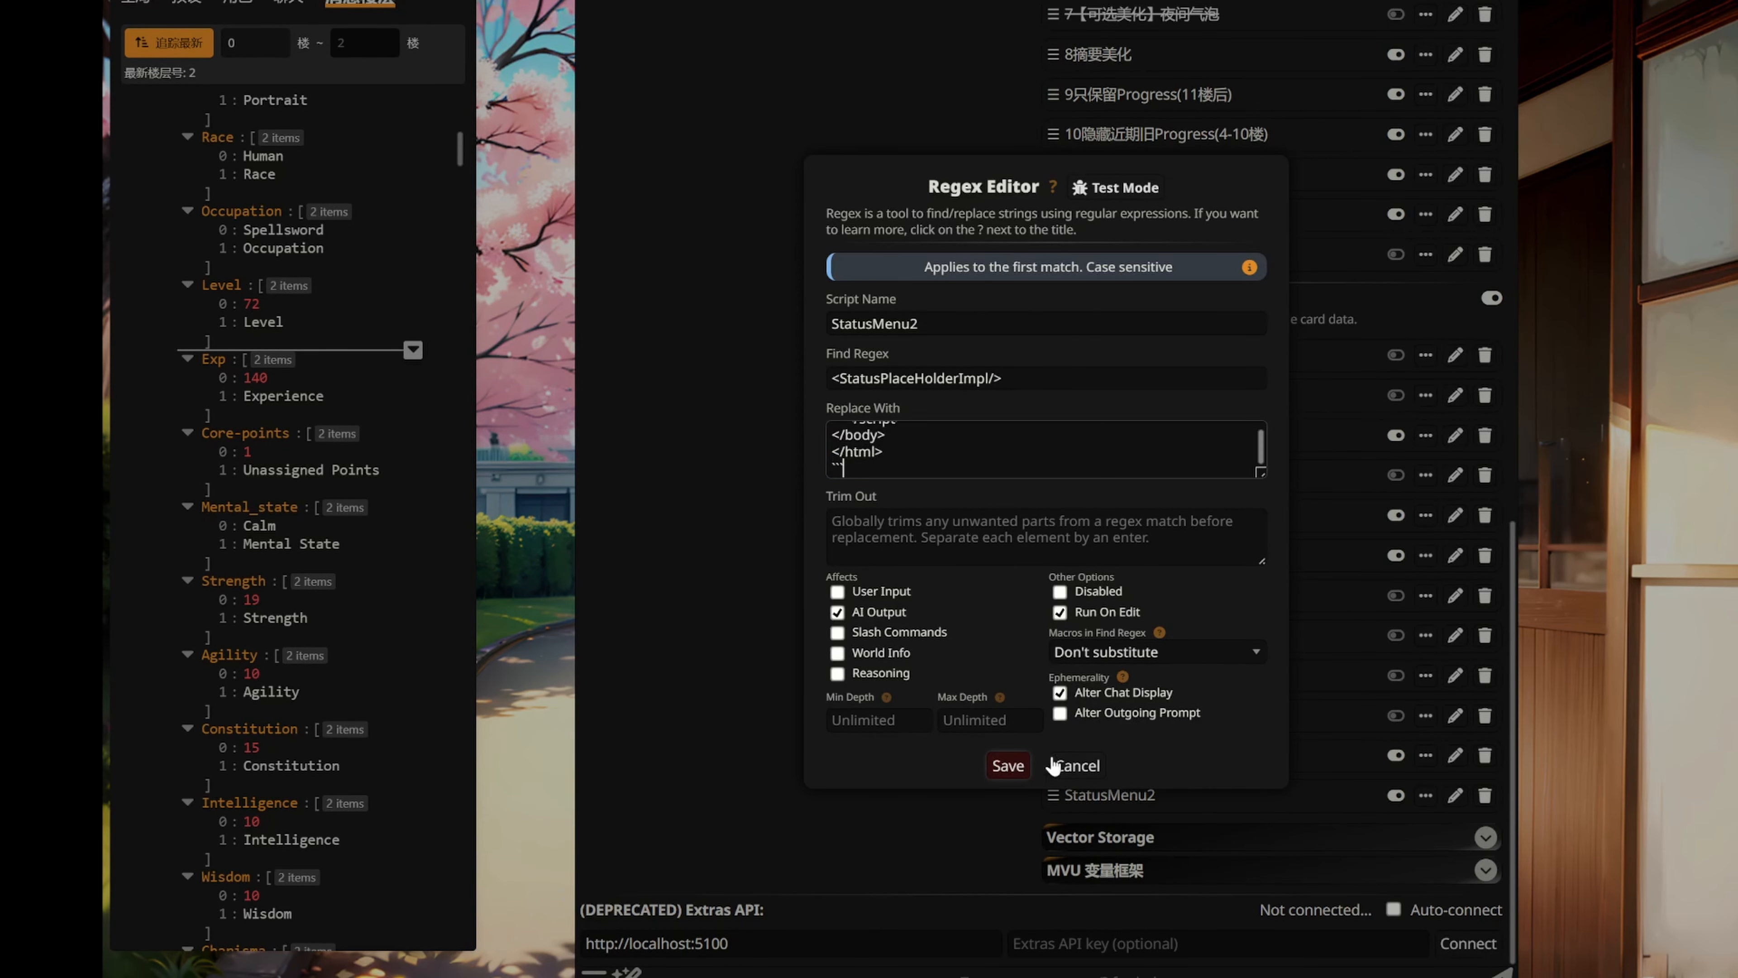
click(1018, 769)
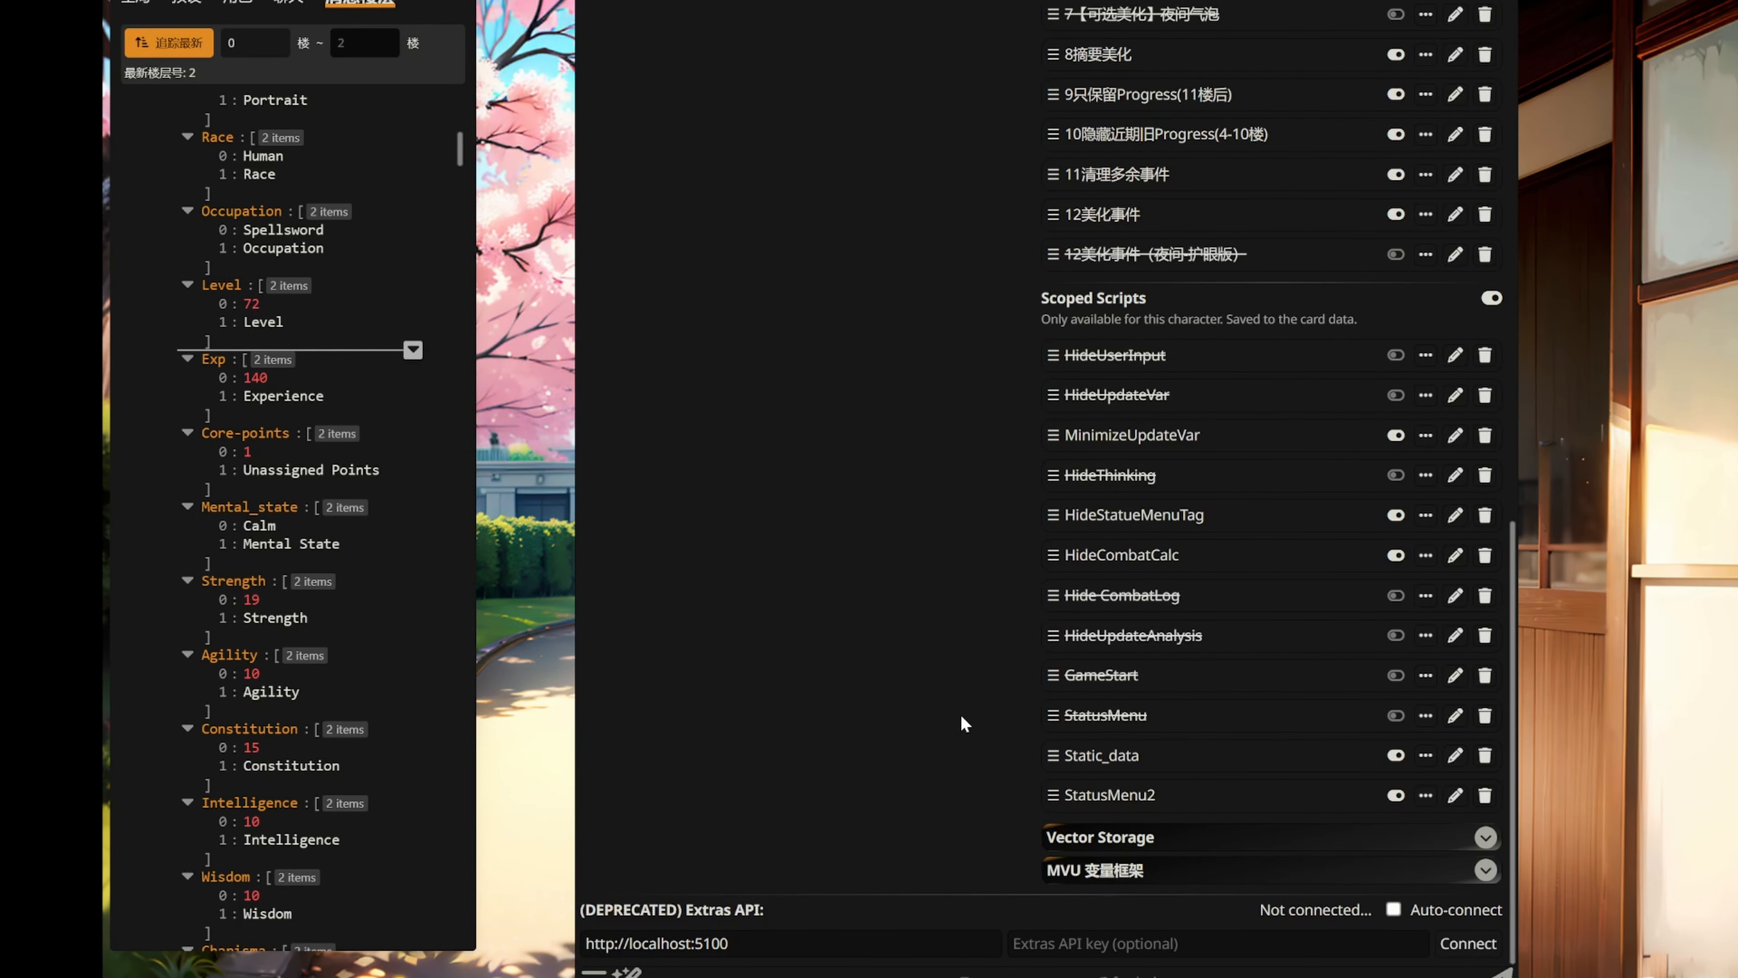
Step: Close the extension settings and check the map image and Map URL on the Others page of the chat's status menu
click(1735, 648)
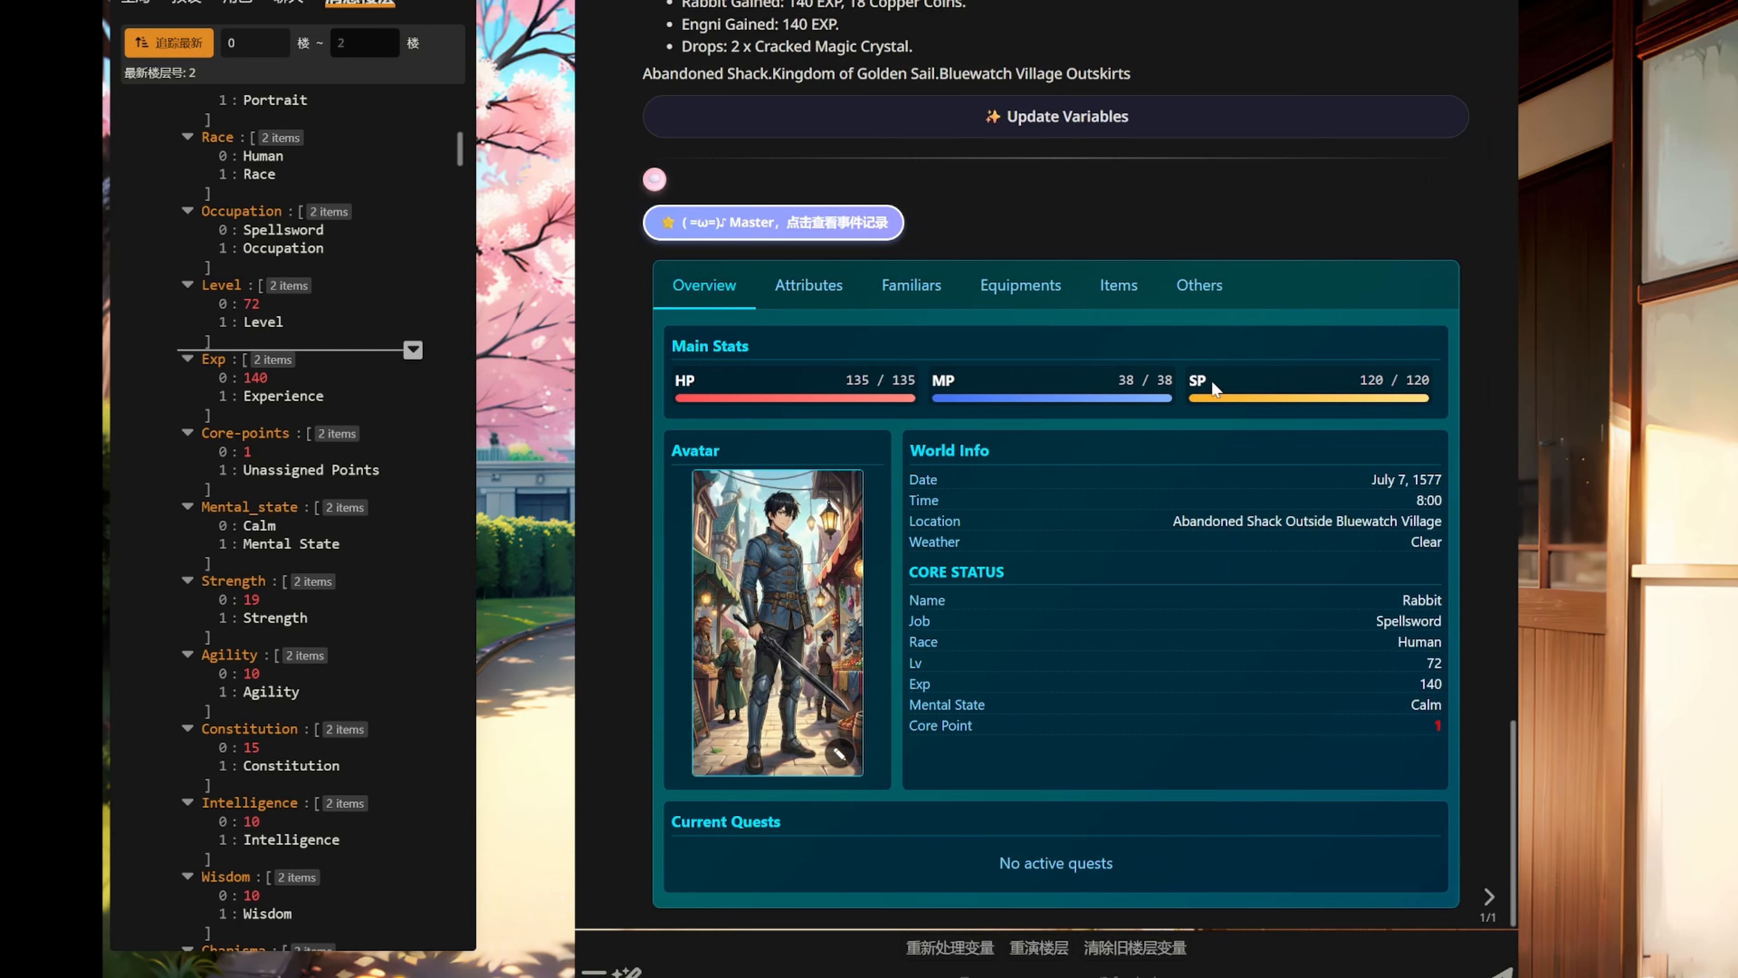
click(1197, 293)
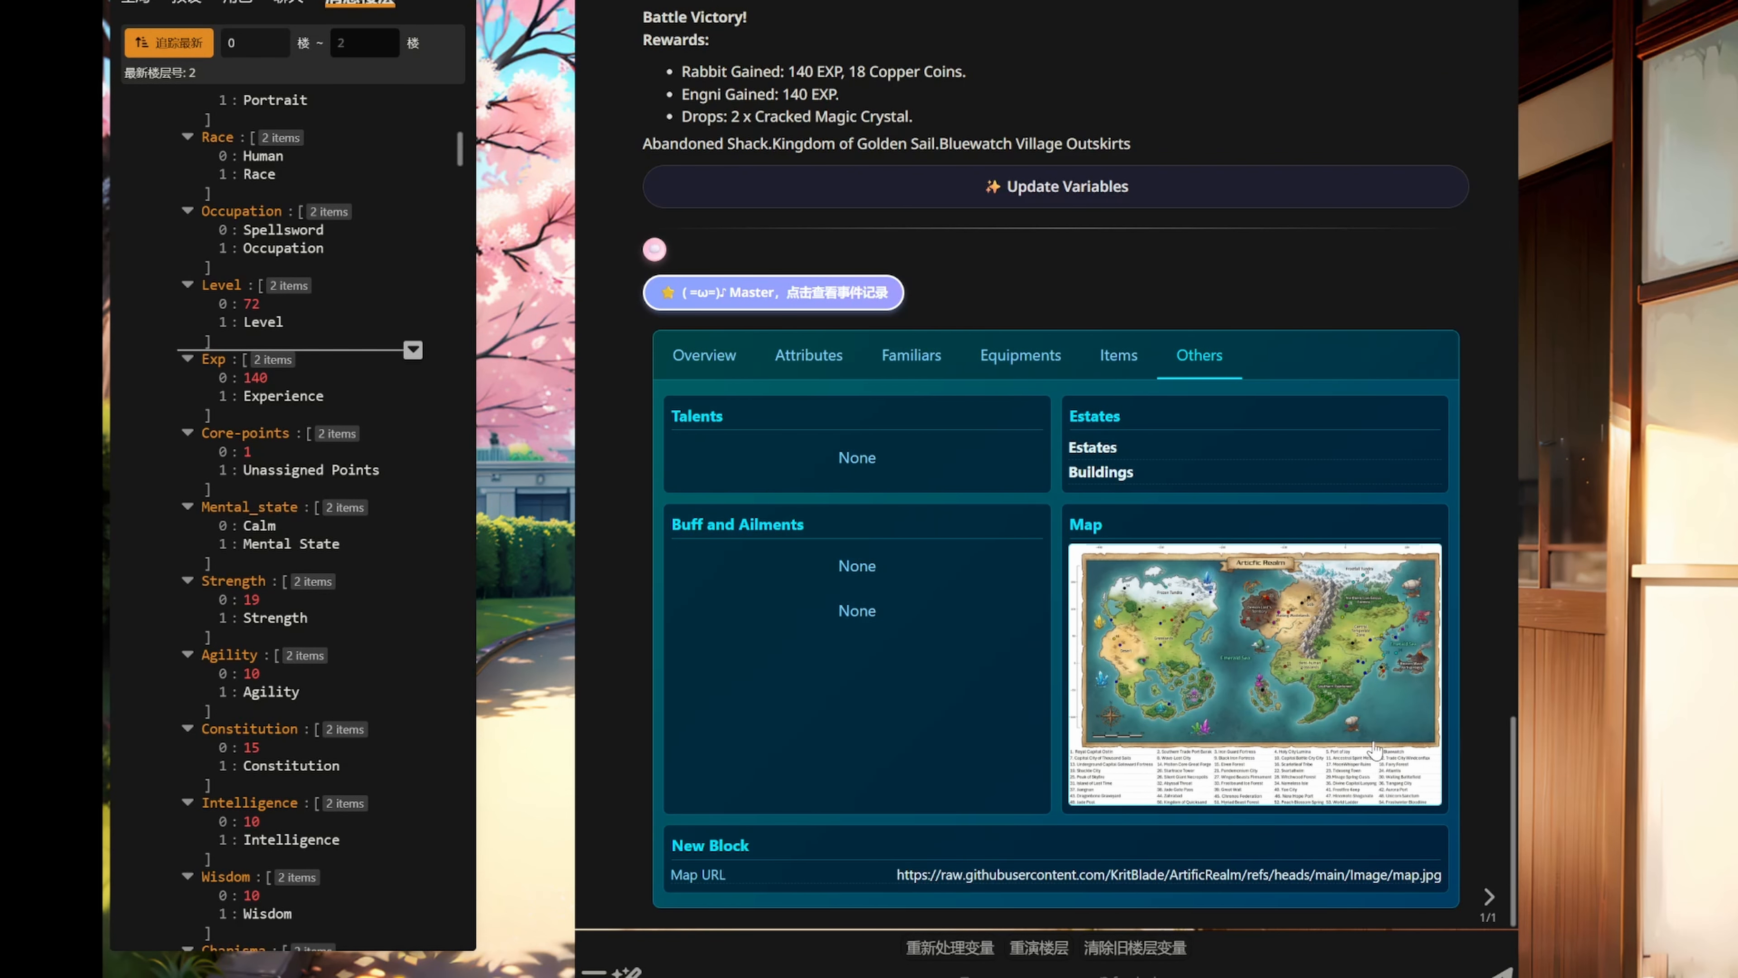
drag(896, 875, 1440, 880)
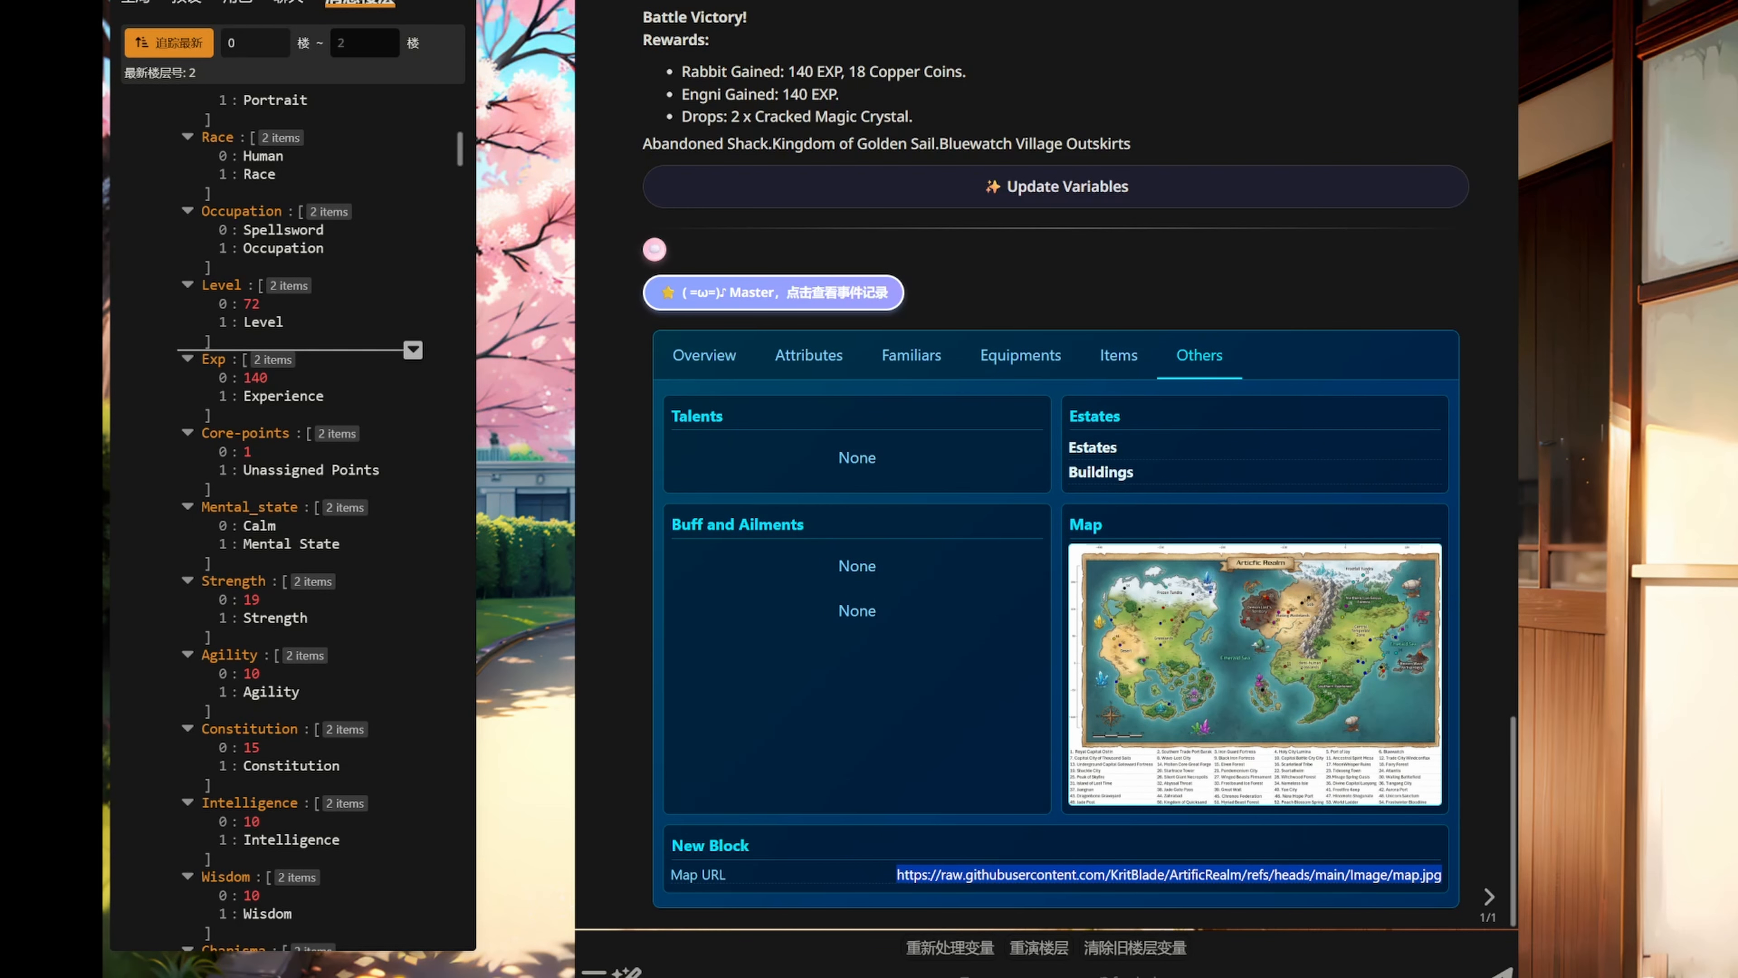
Step: Expand the pre-70-map and post-70-map entries in the ArtificRealm lorebook and compare their image URLs
click(941, 1)
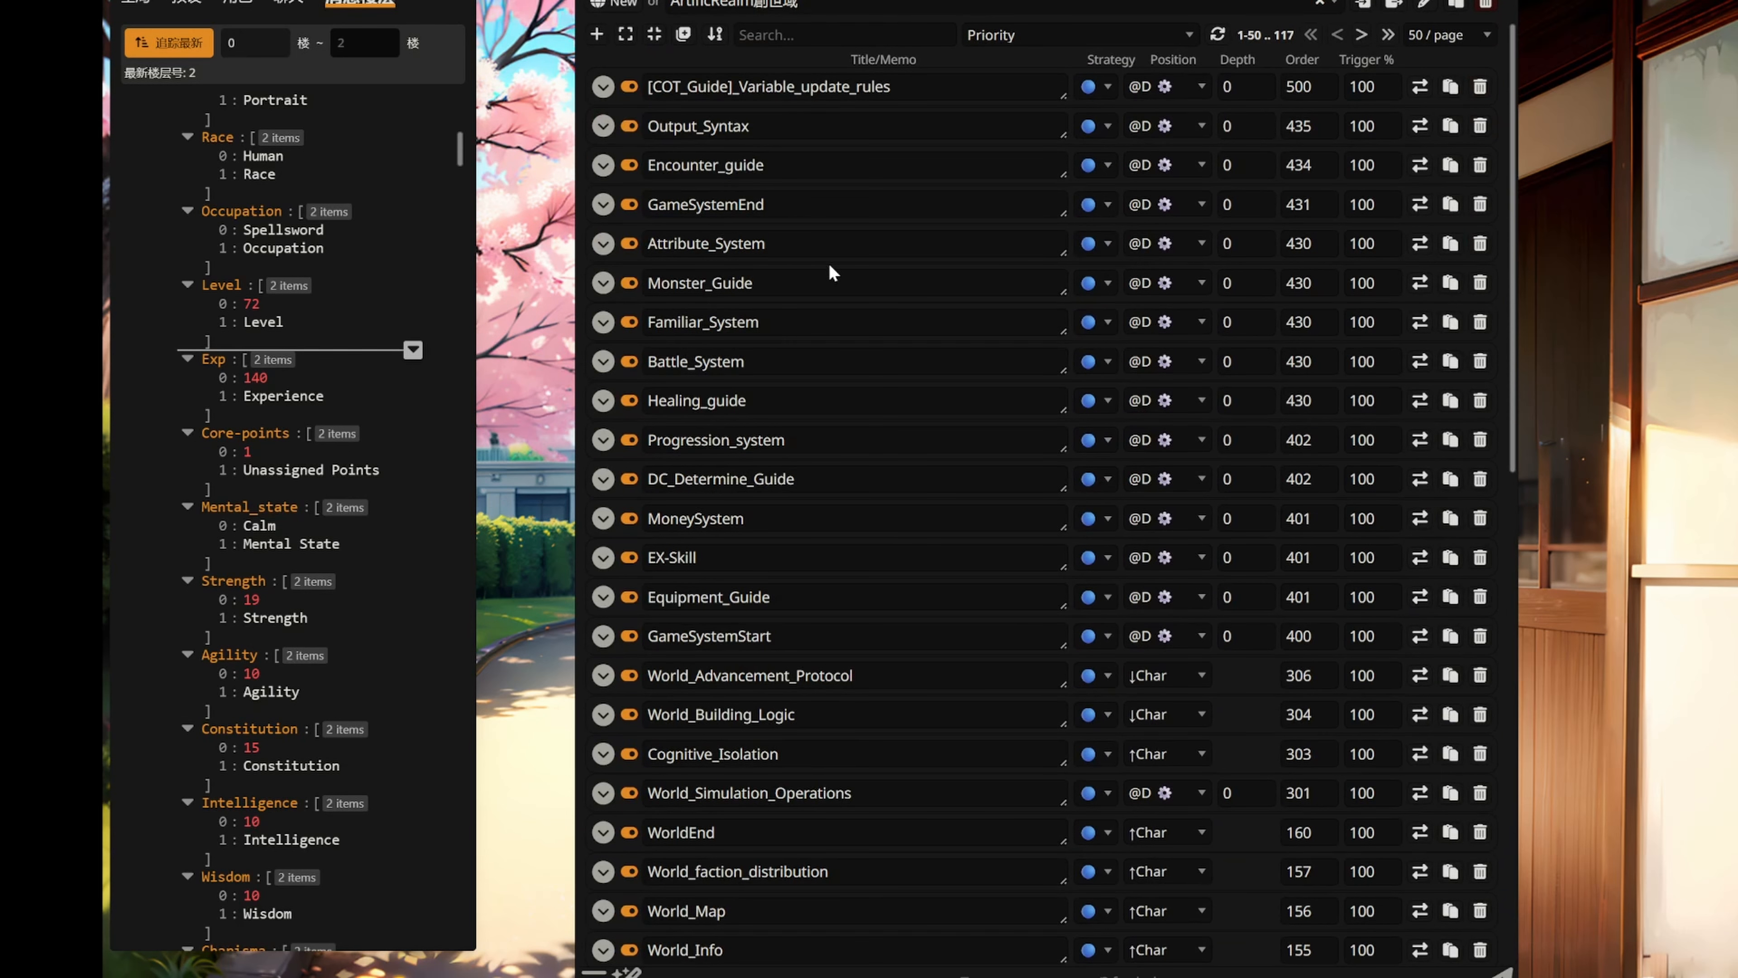
click(1396, 132)
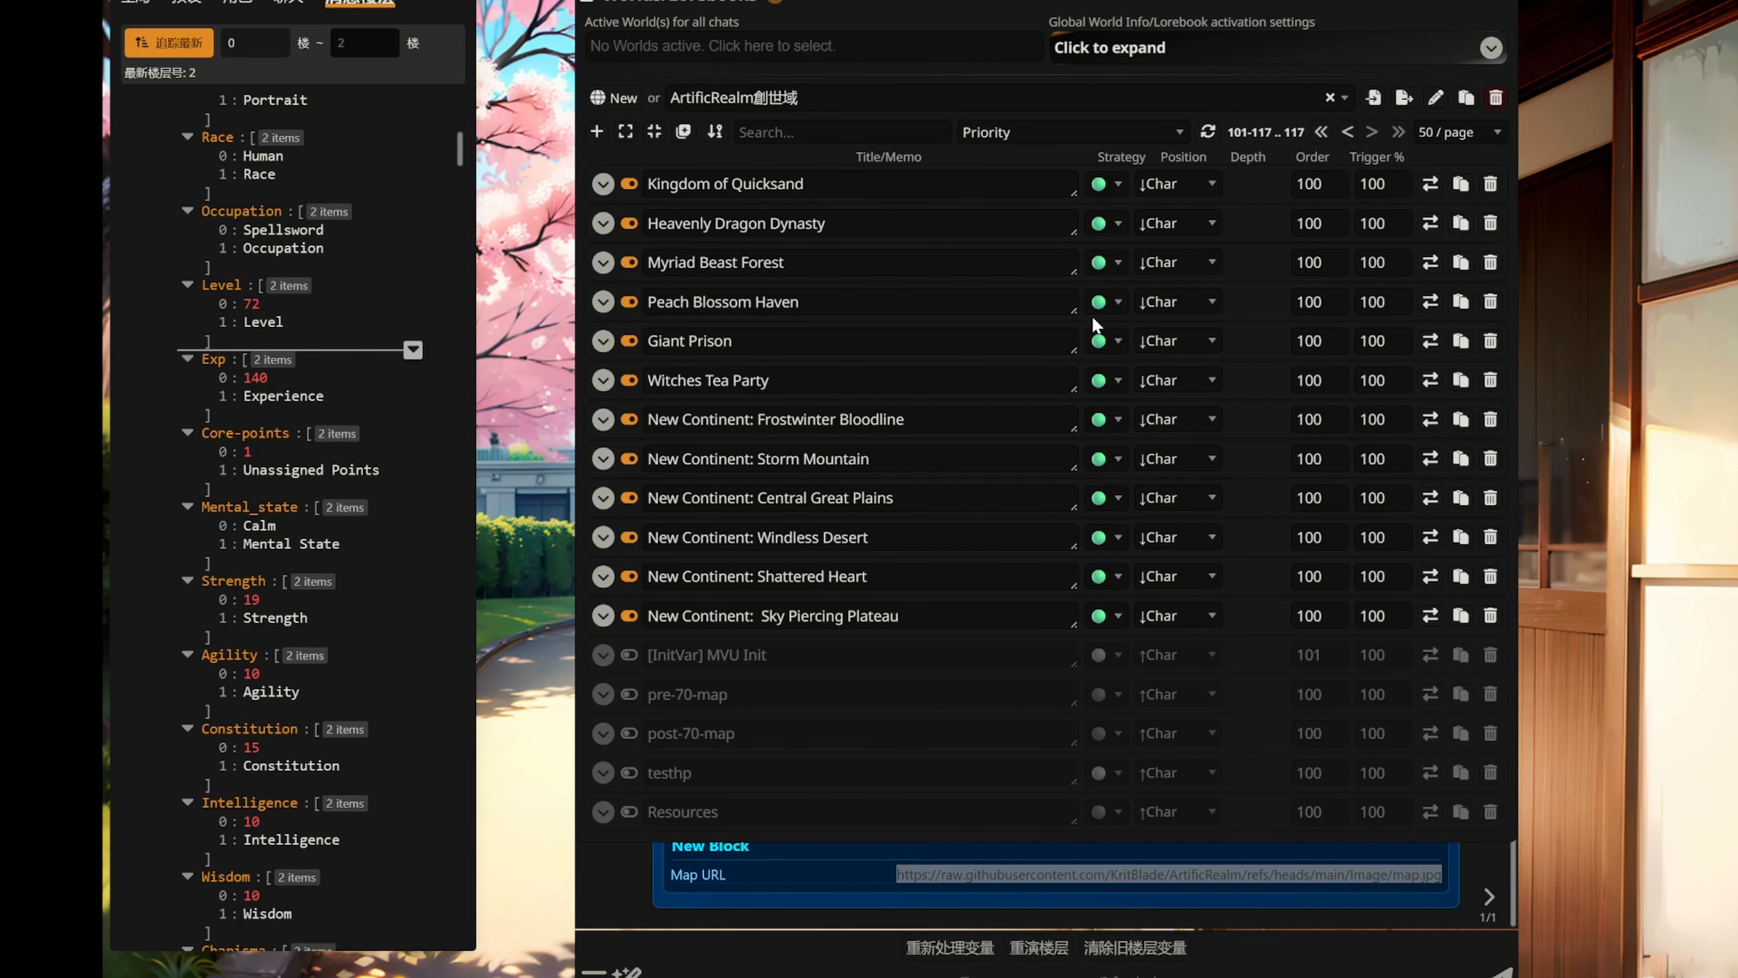
click(602, 693)
scroll(979, 606, down, 5)
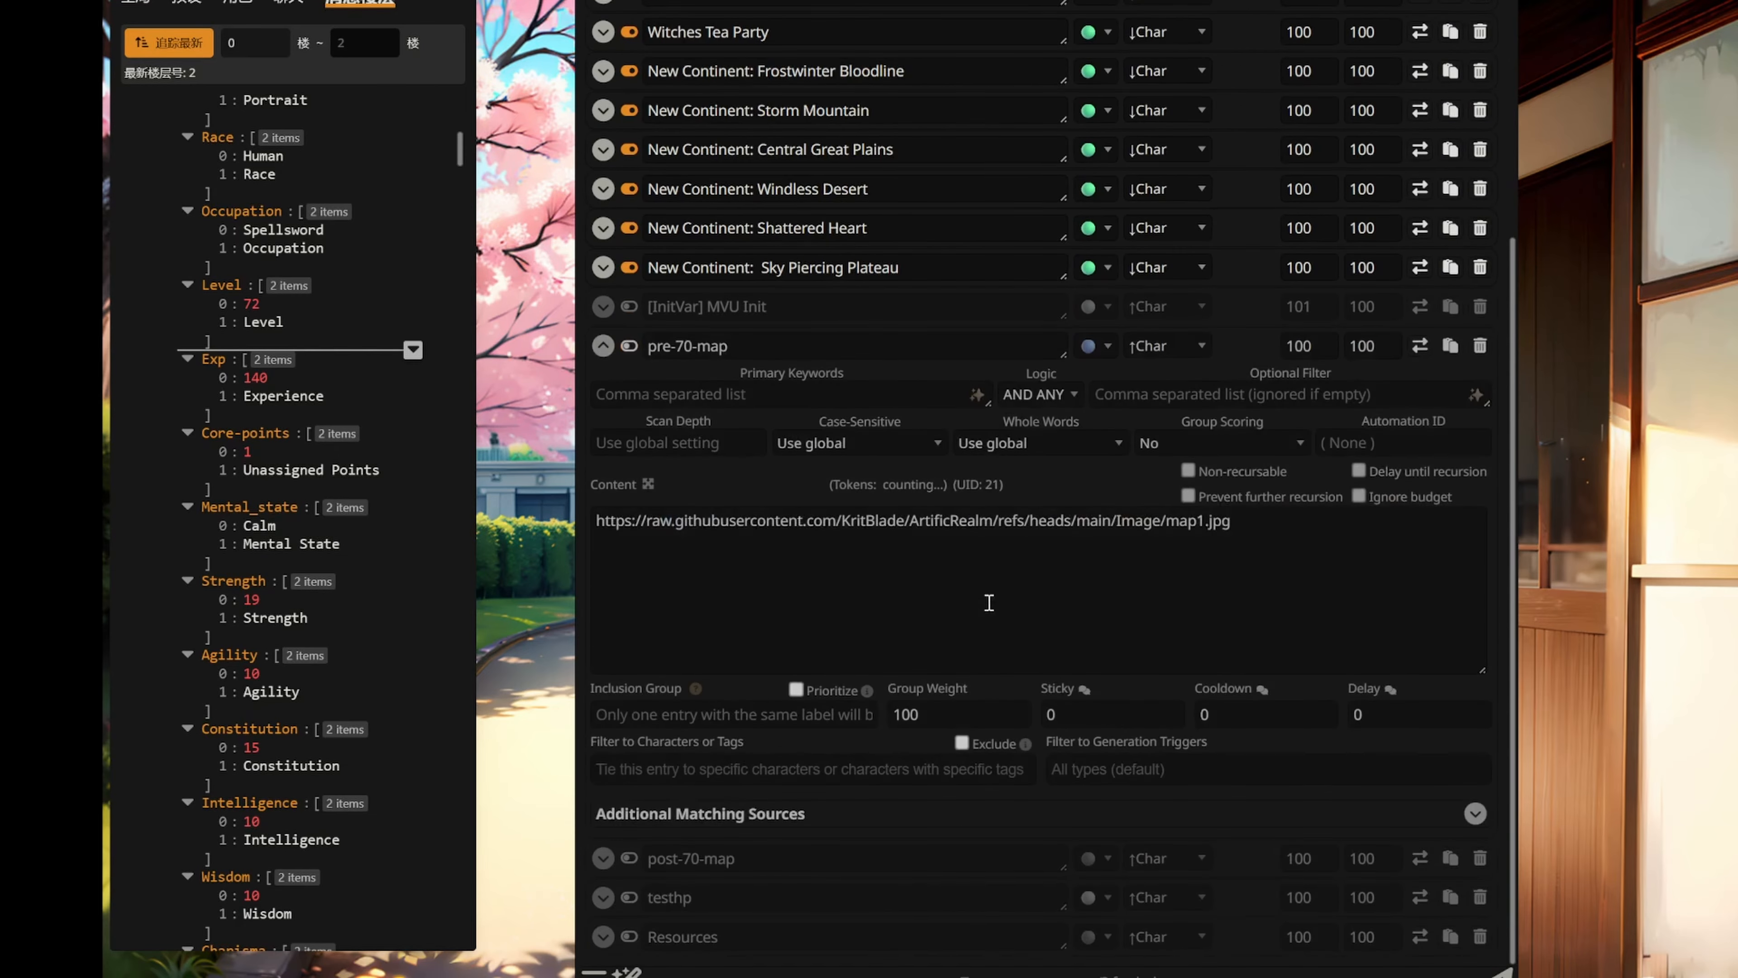
click(603, 858)
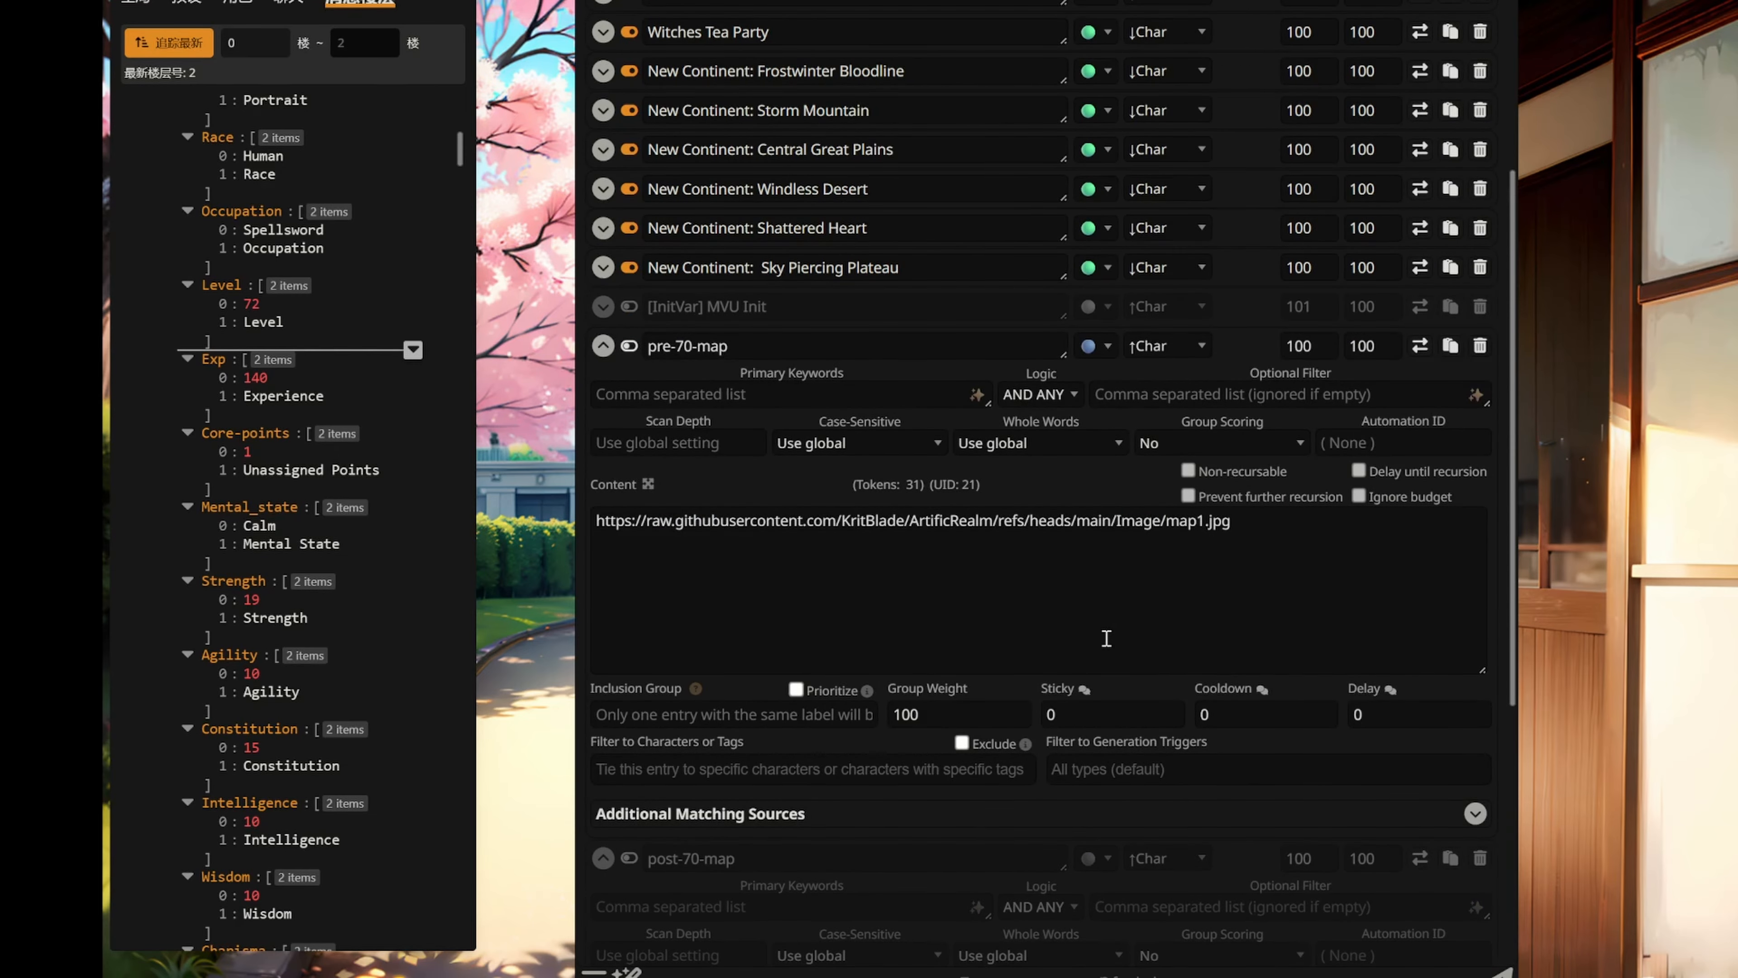
scroll(1290, 558, down, 3)
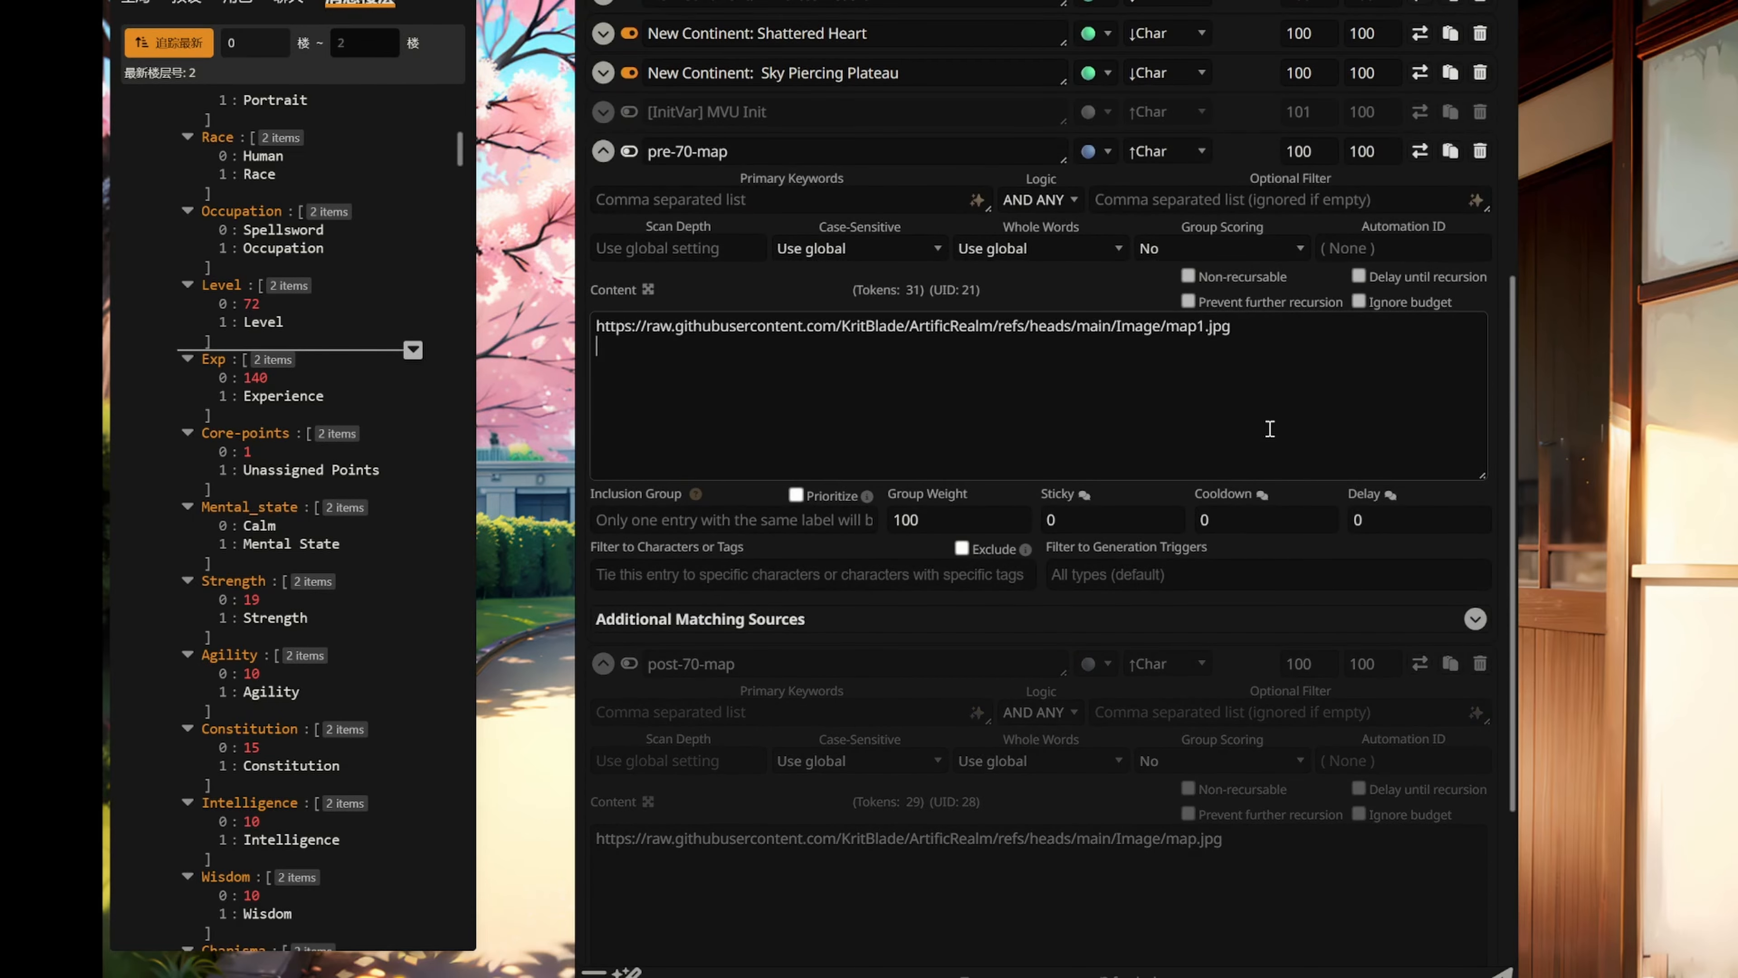
click(1642, 561)
Step: Set Mainchar's Level value to 7 in the Variable Manager
click(1190, 874)
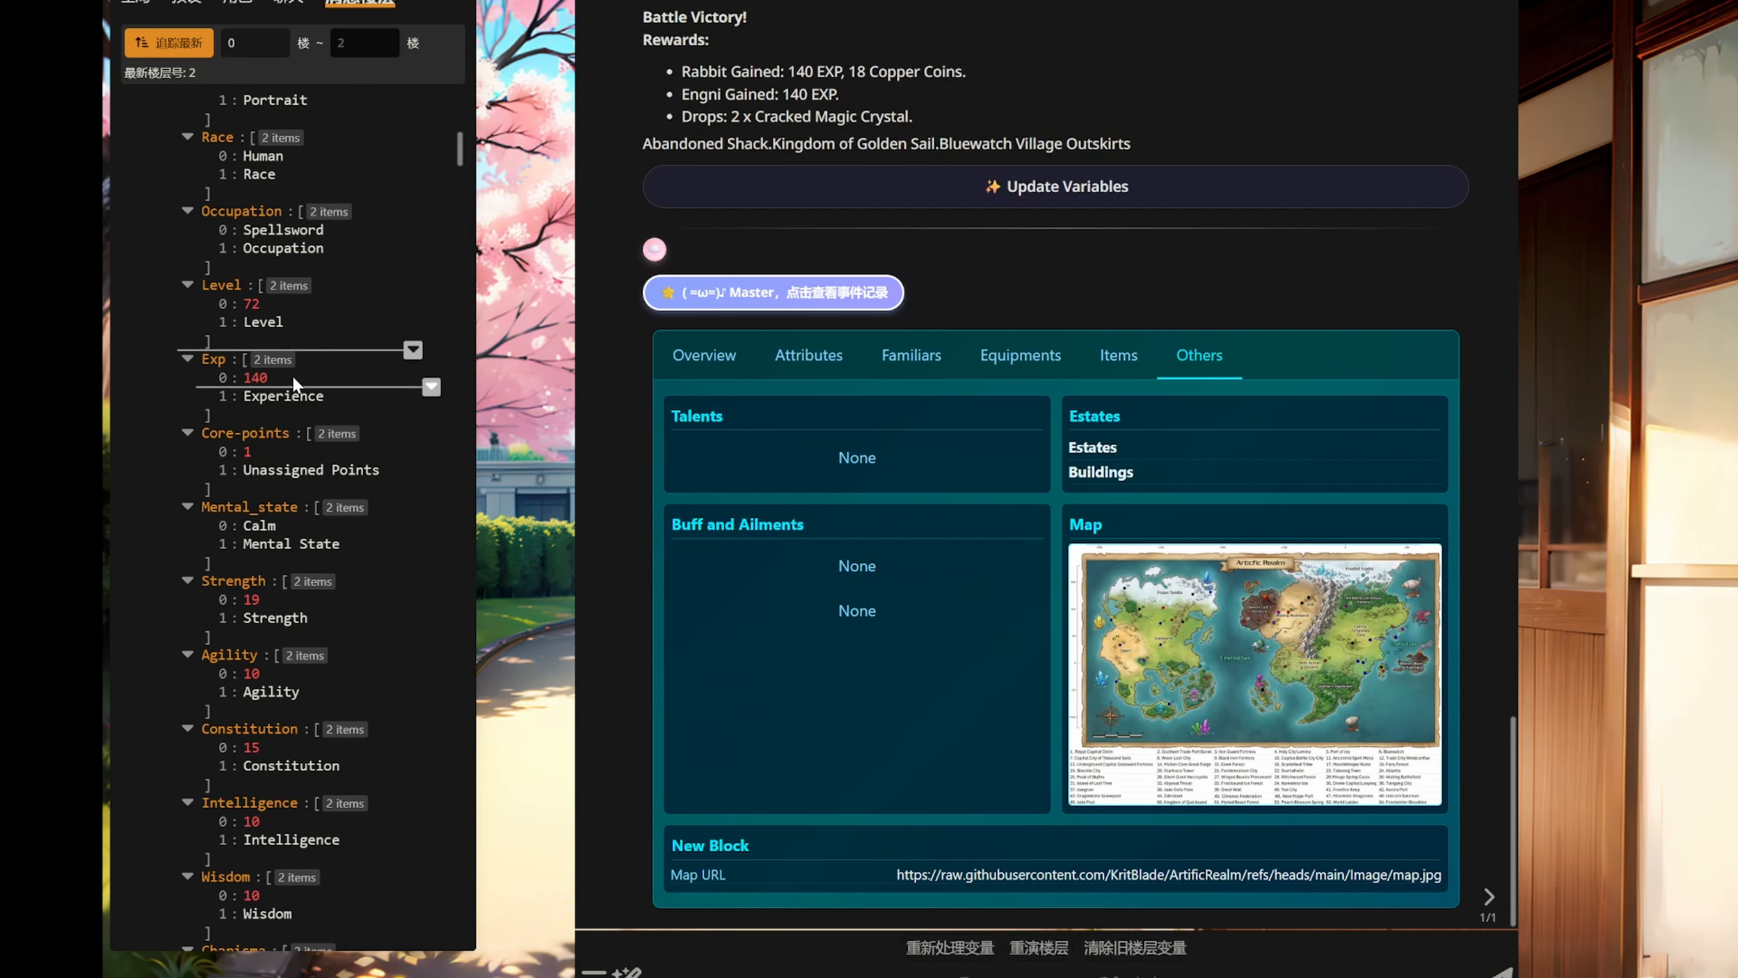
double_click(256, 303)
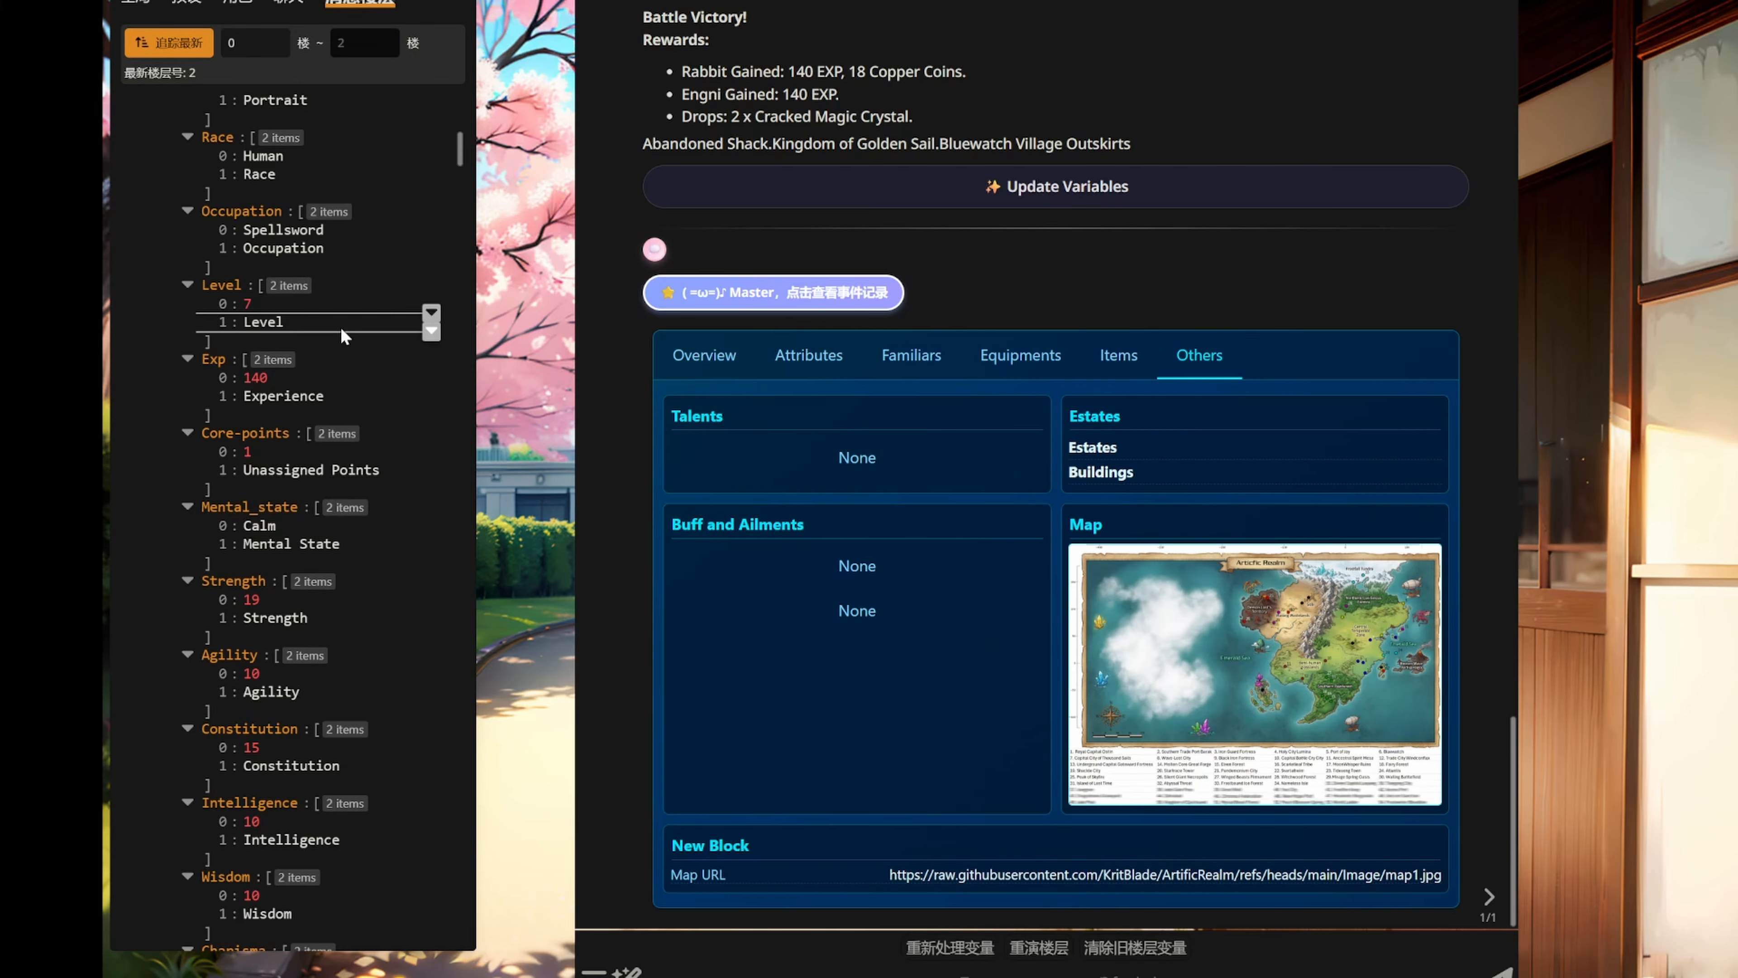
scroll(341, 329, up, 5)
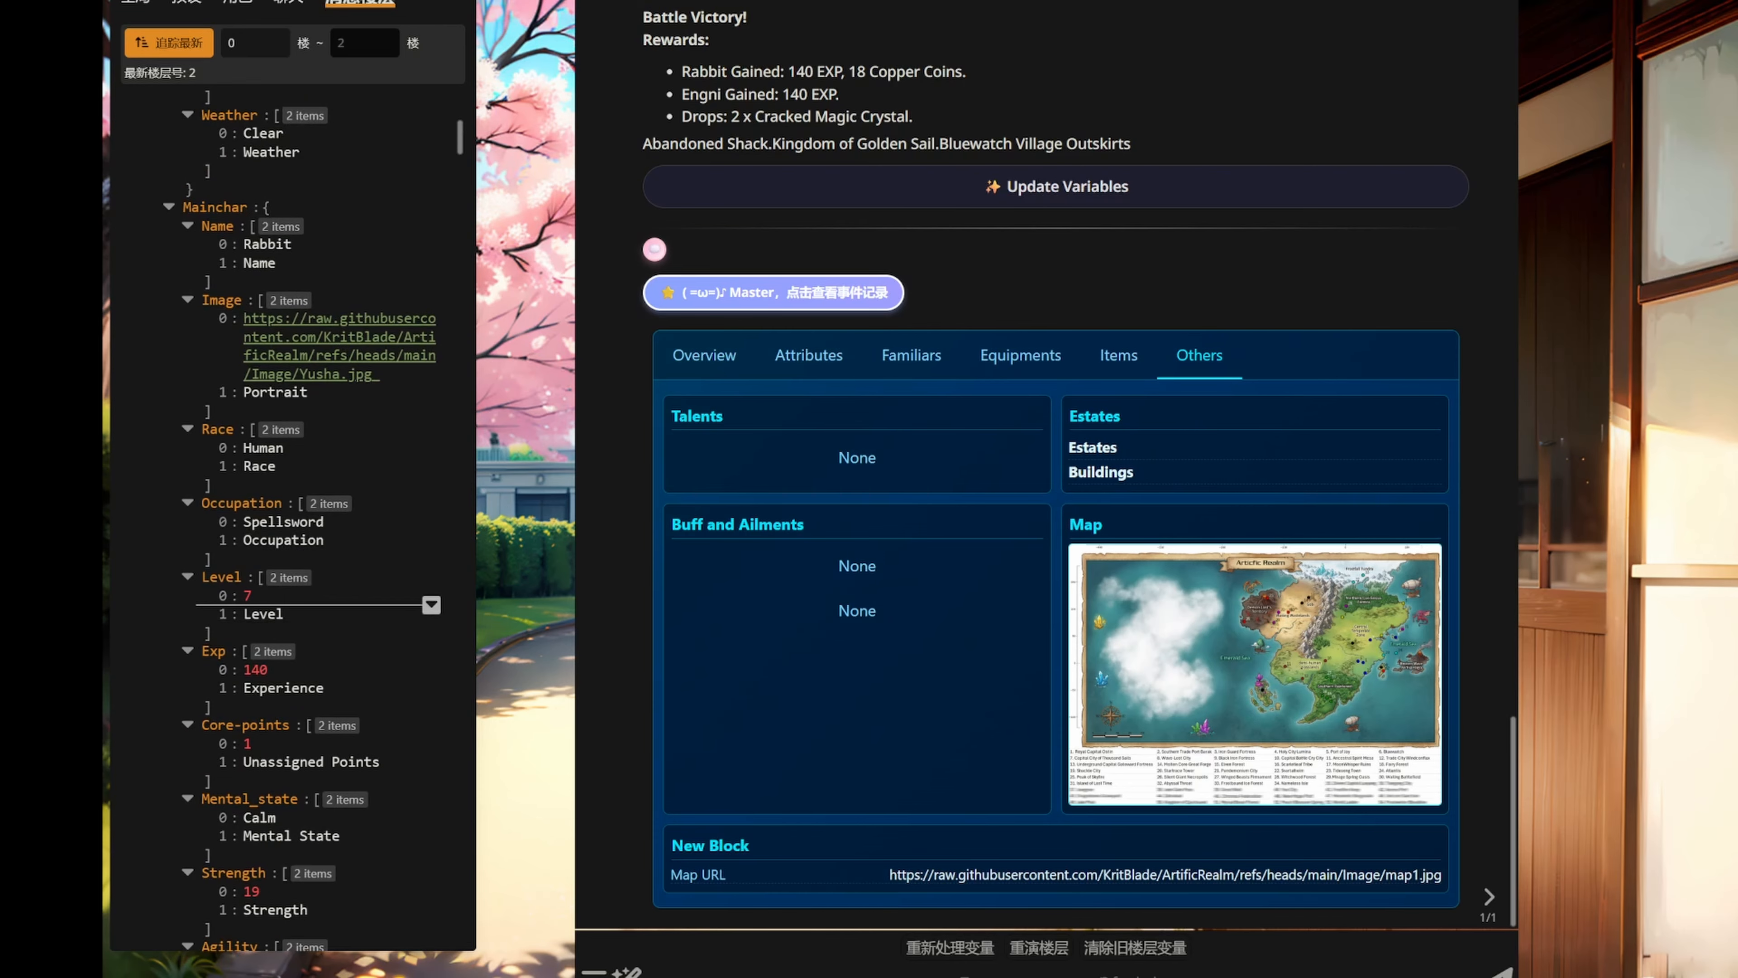
Step: View the status menu's Attributes and Overview pages and compare the Core Status values with the Mainchar variables
click(840, 363)
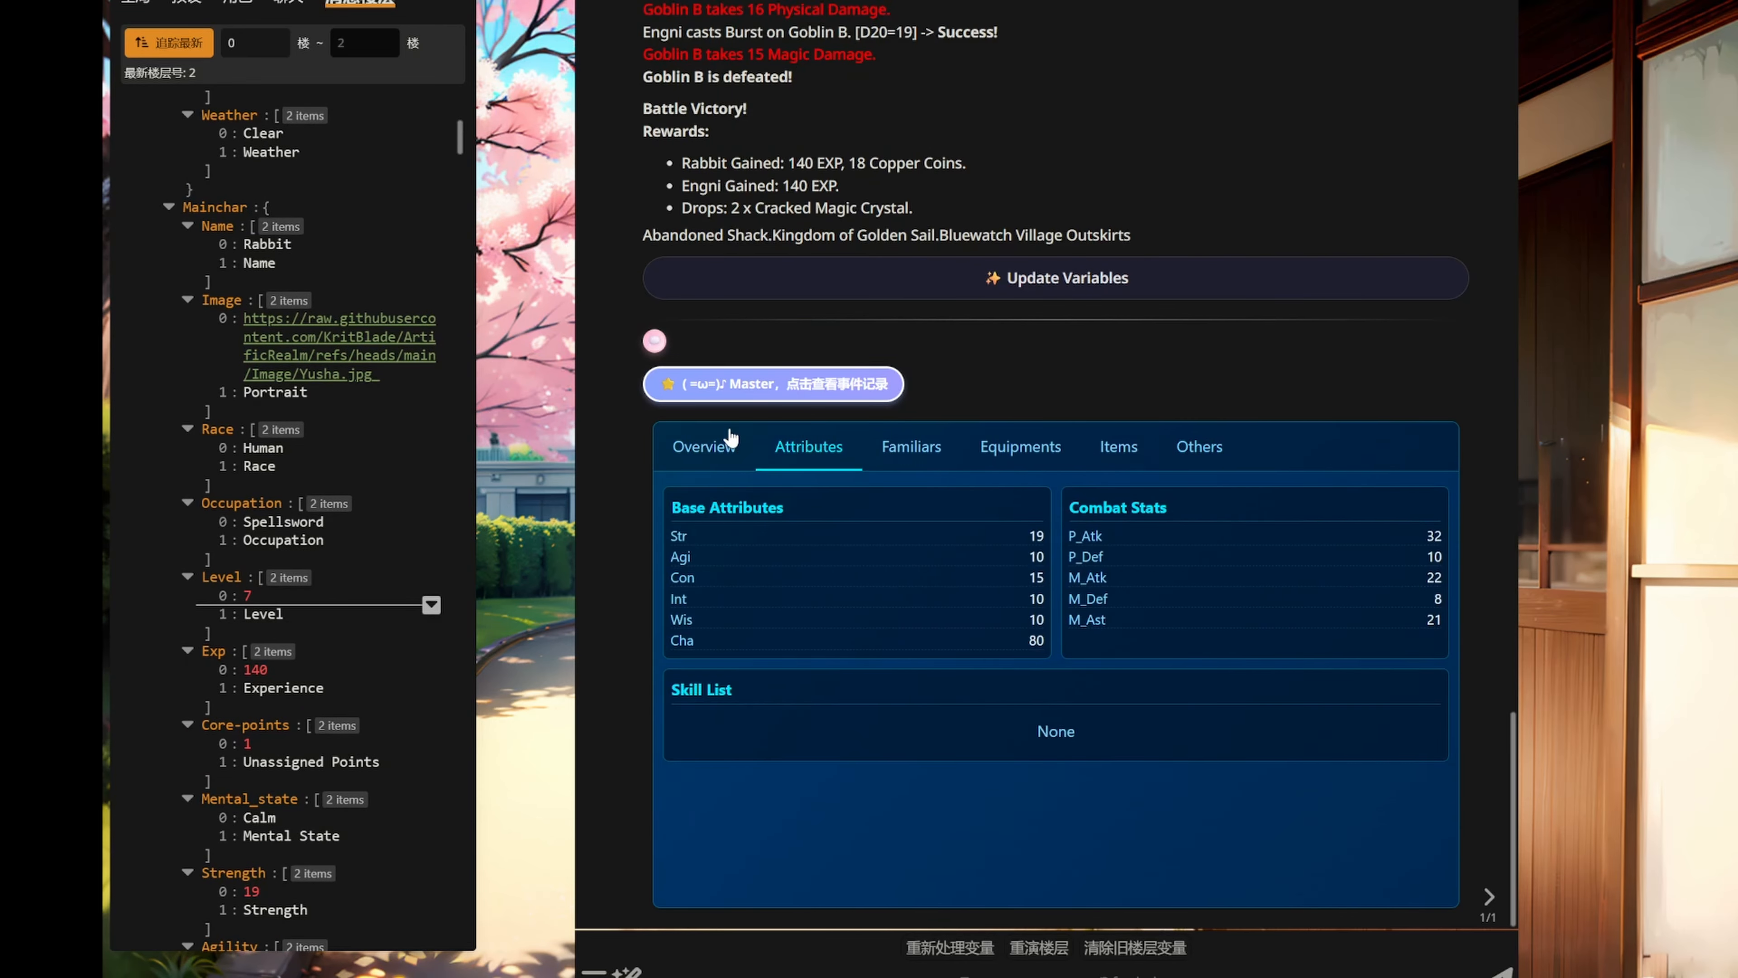
click(728, 438)
scroll(311, 383, down, 1)
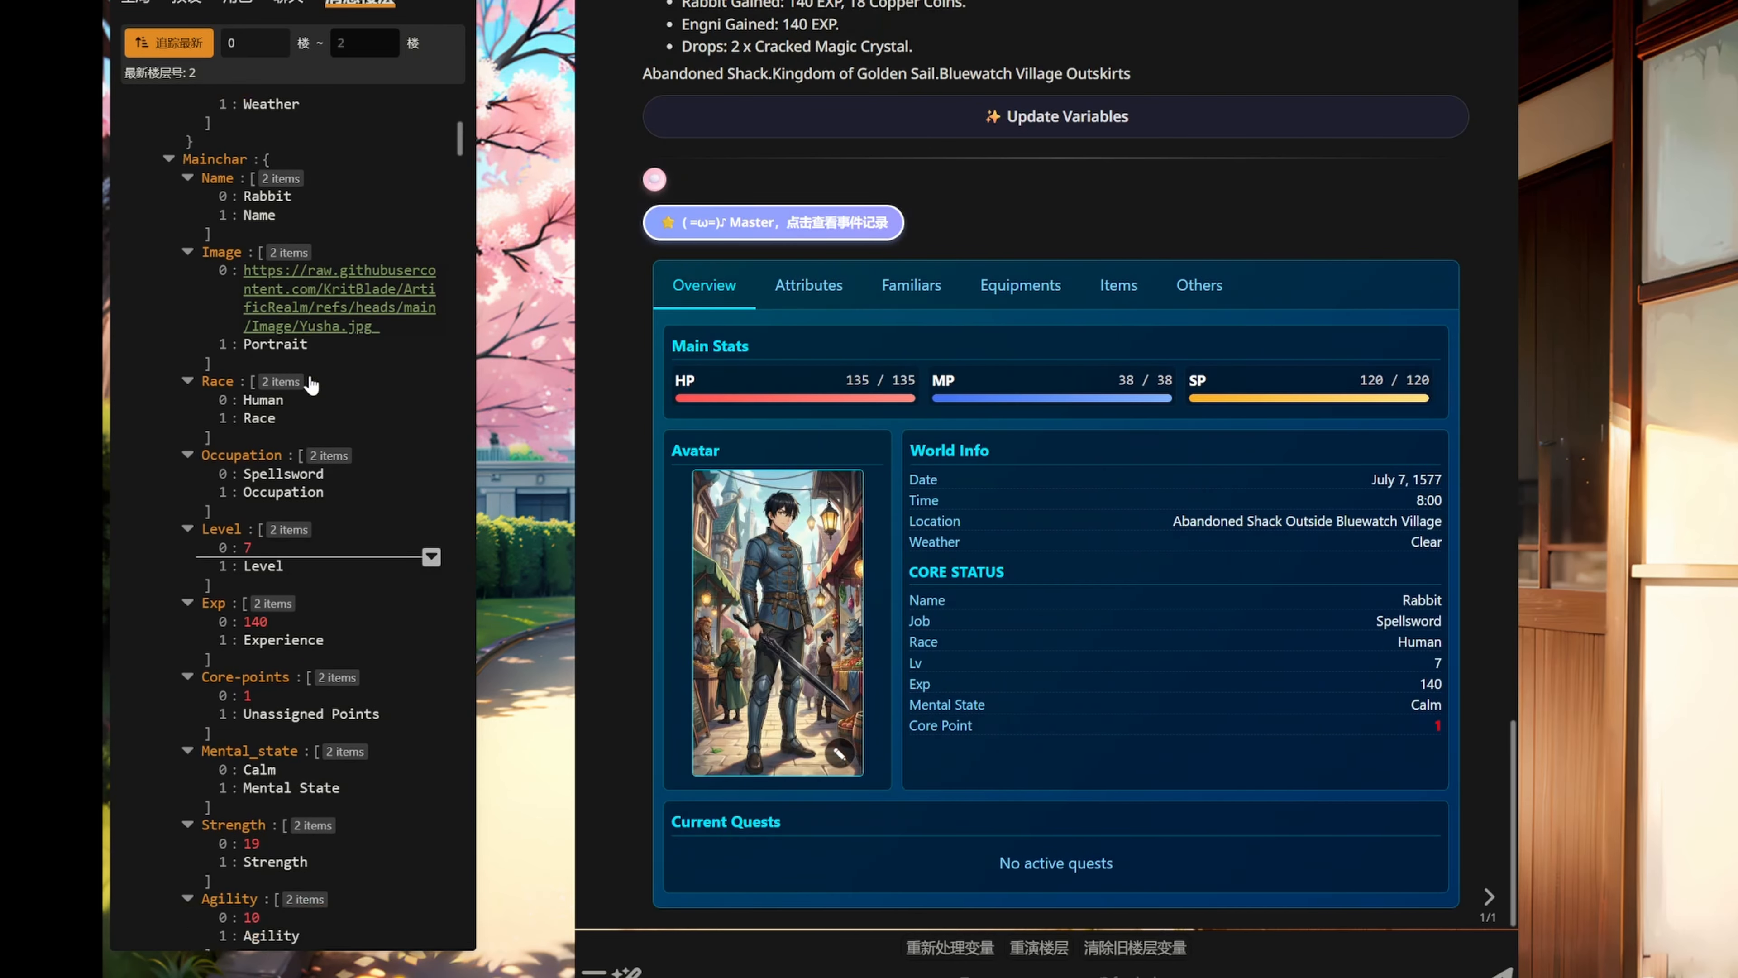
scroll(311, 383, down, 1)
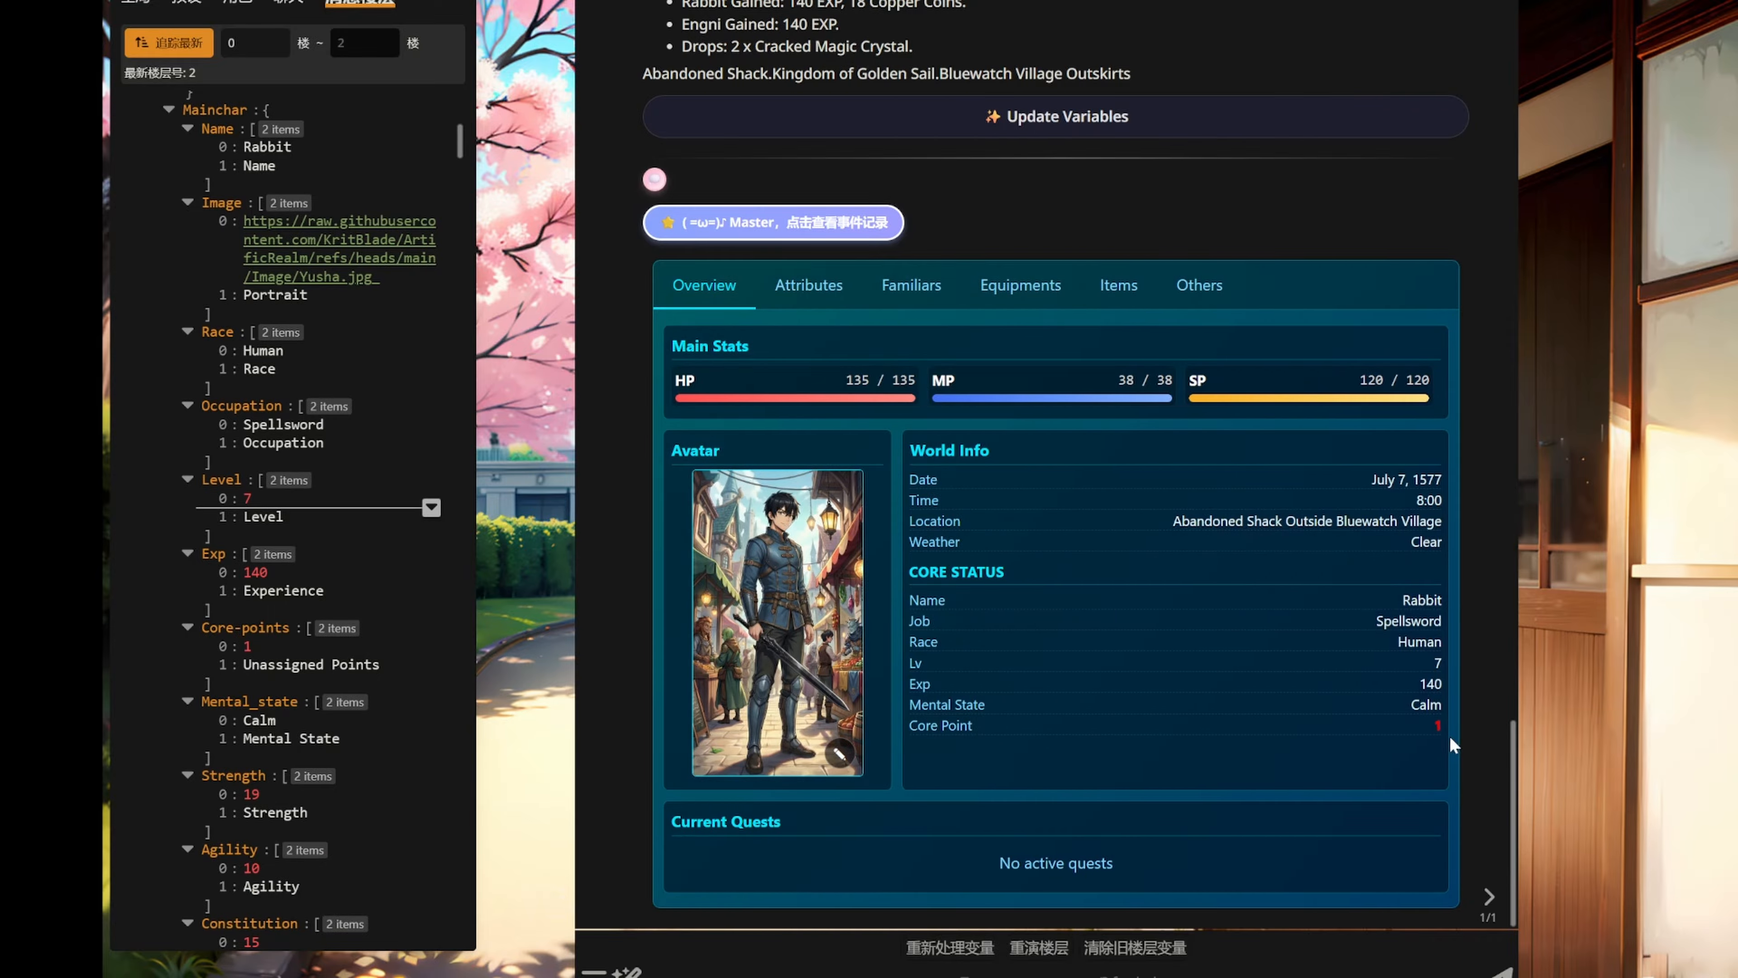
scroll(303, 558, down, 4)
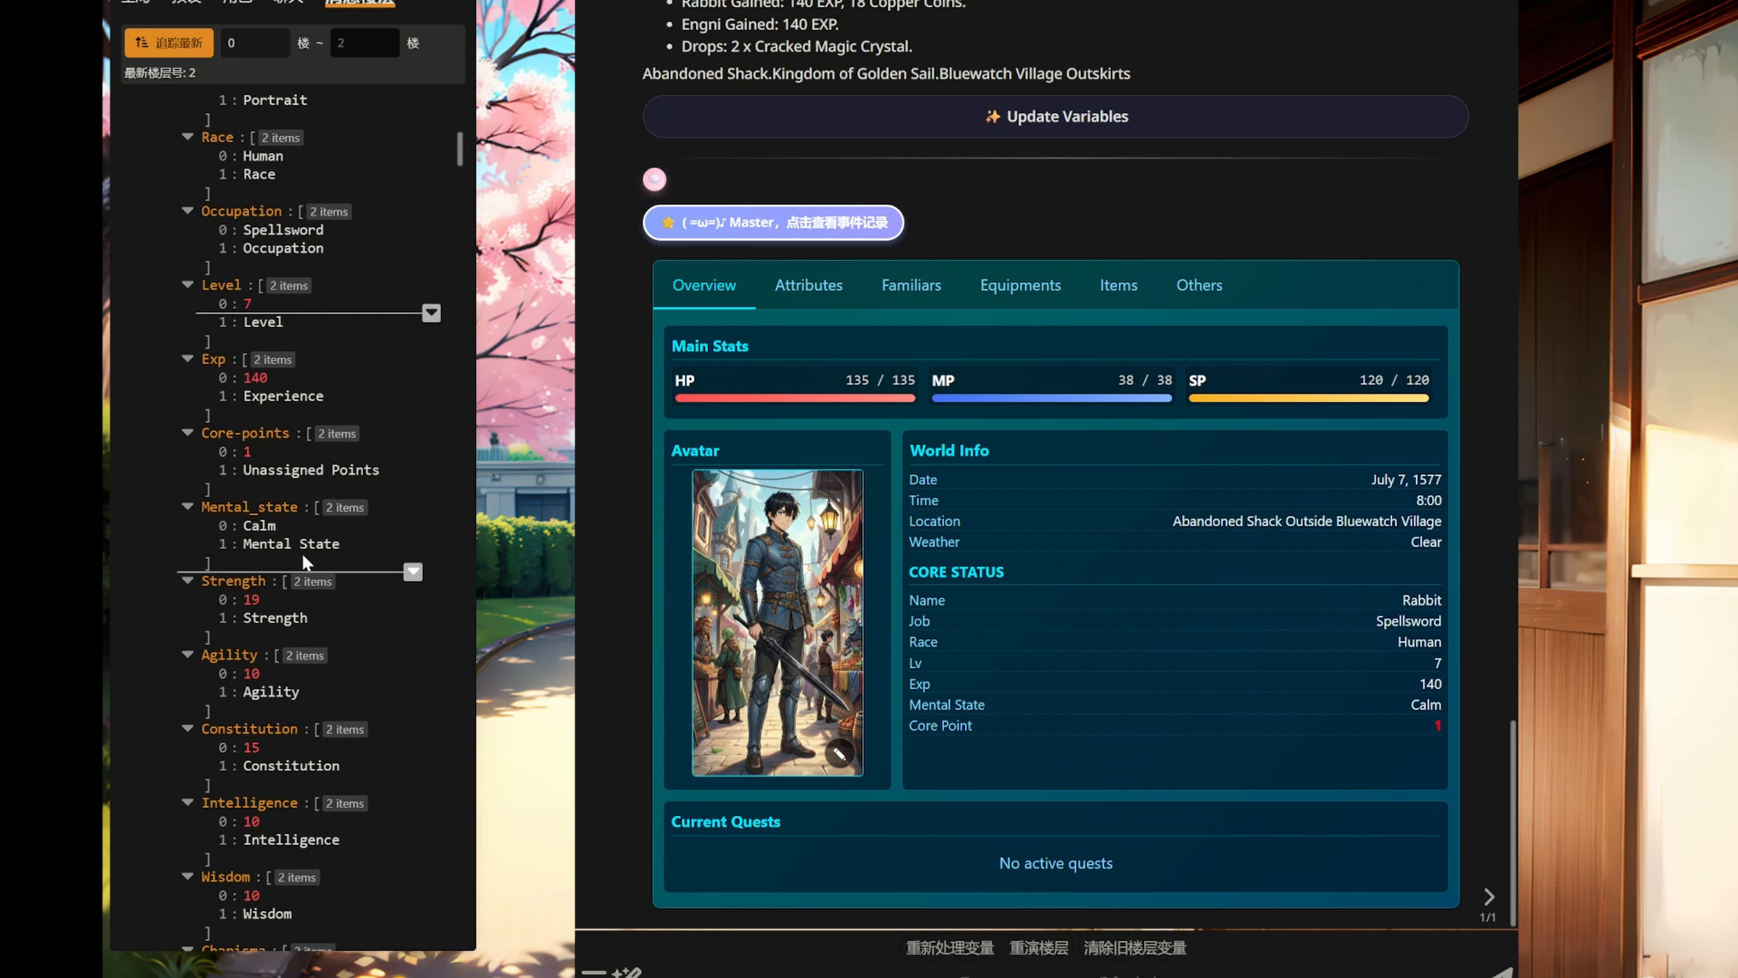
Step: Open Mainchar's Core-points value for editing in the Variable Manager
click(249, 451)
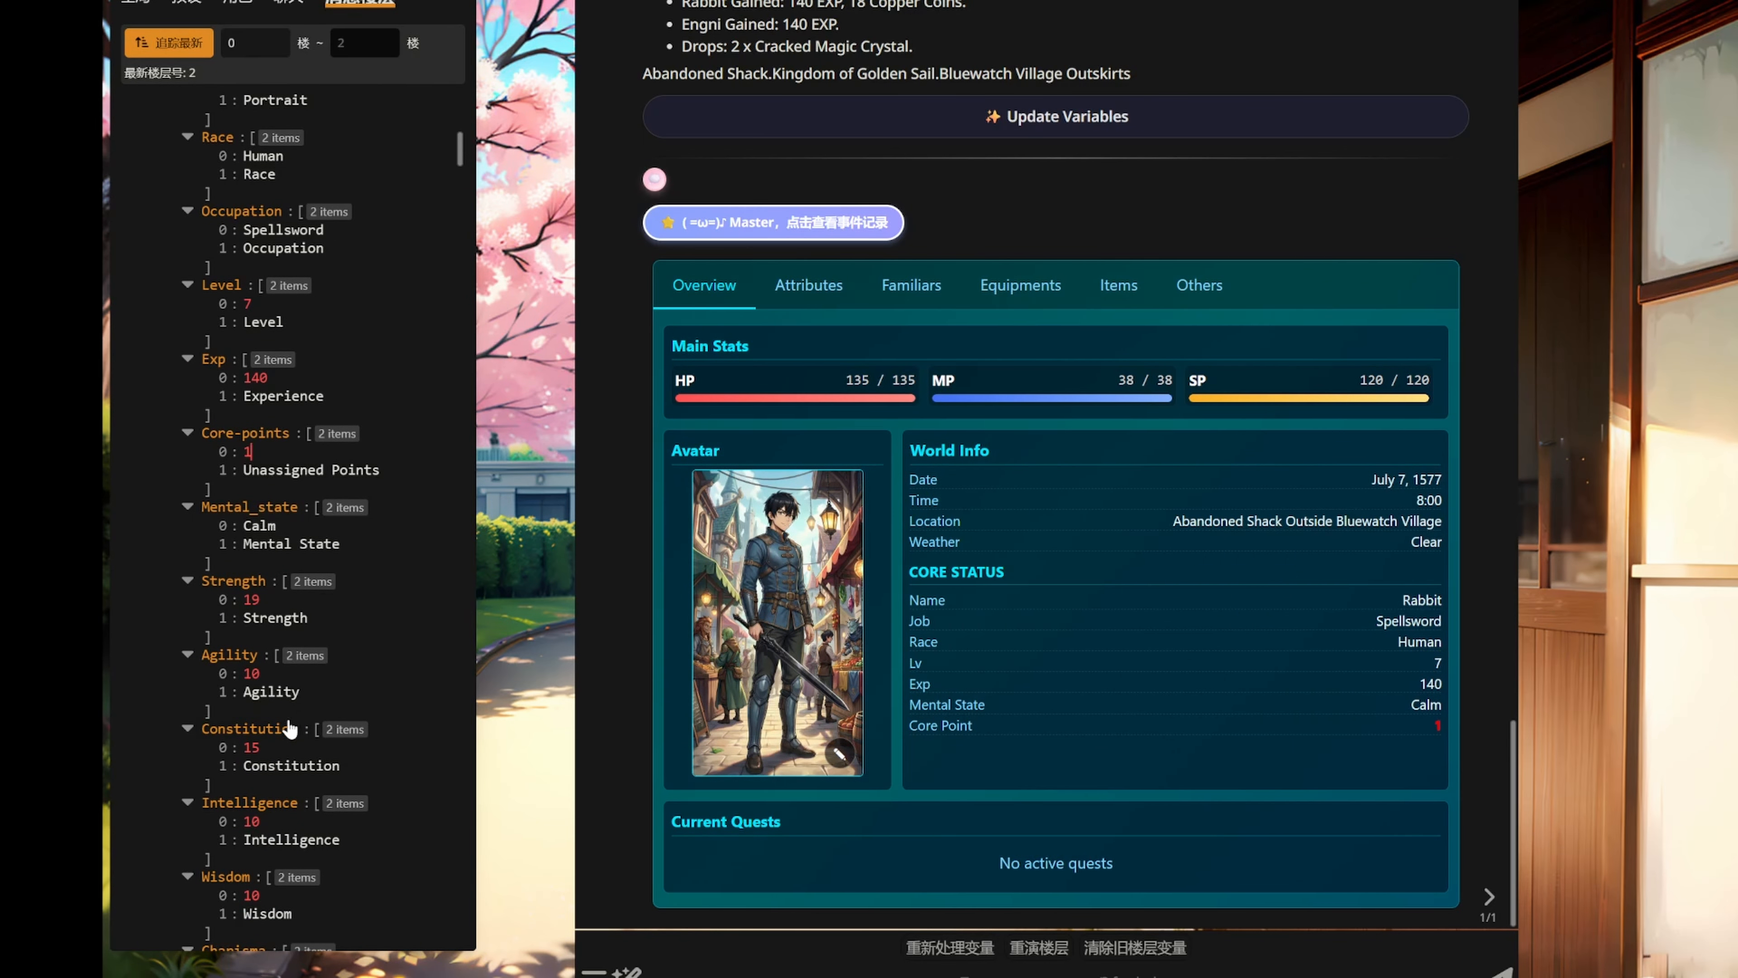
key(Return)
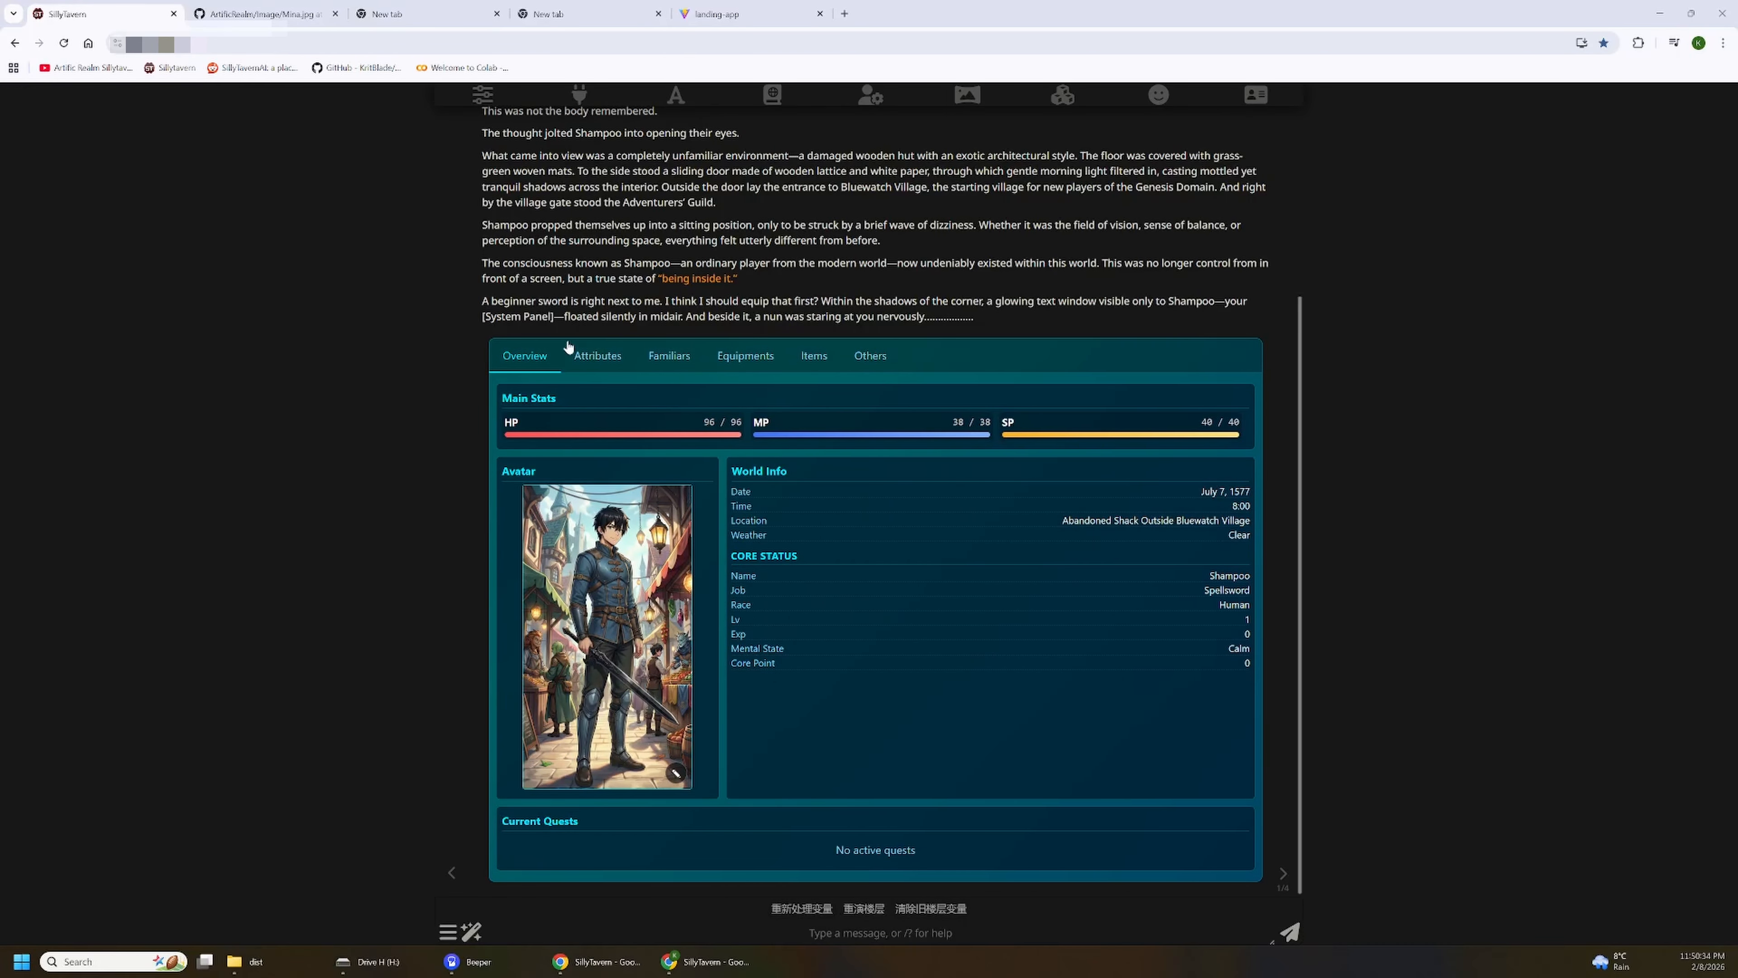
Step: View the Attributes and Familiars pages of the opening message's status menu, and inspect the familiar's portrait
click(601, 364)
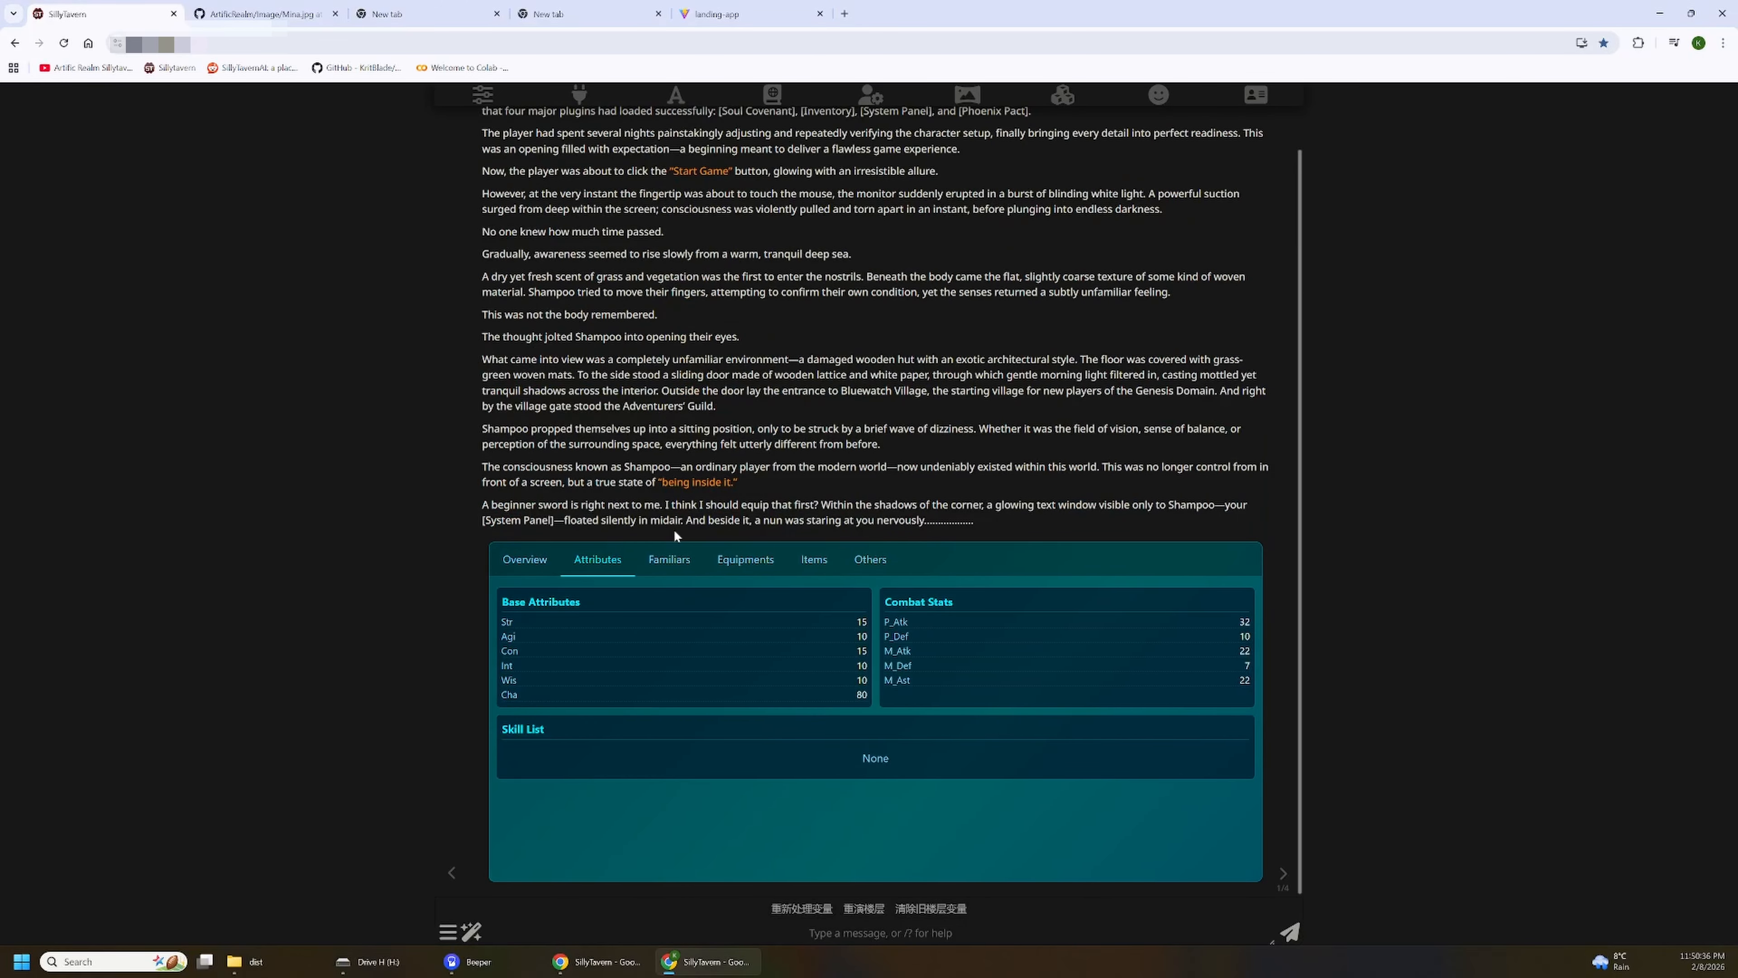
click(673, 562)
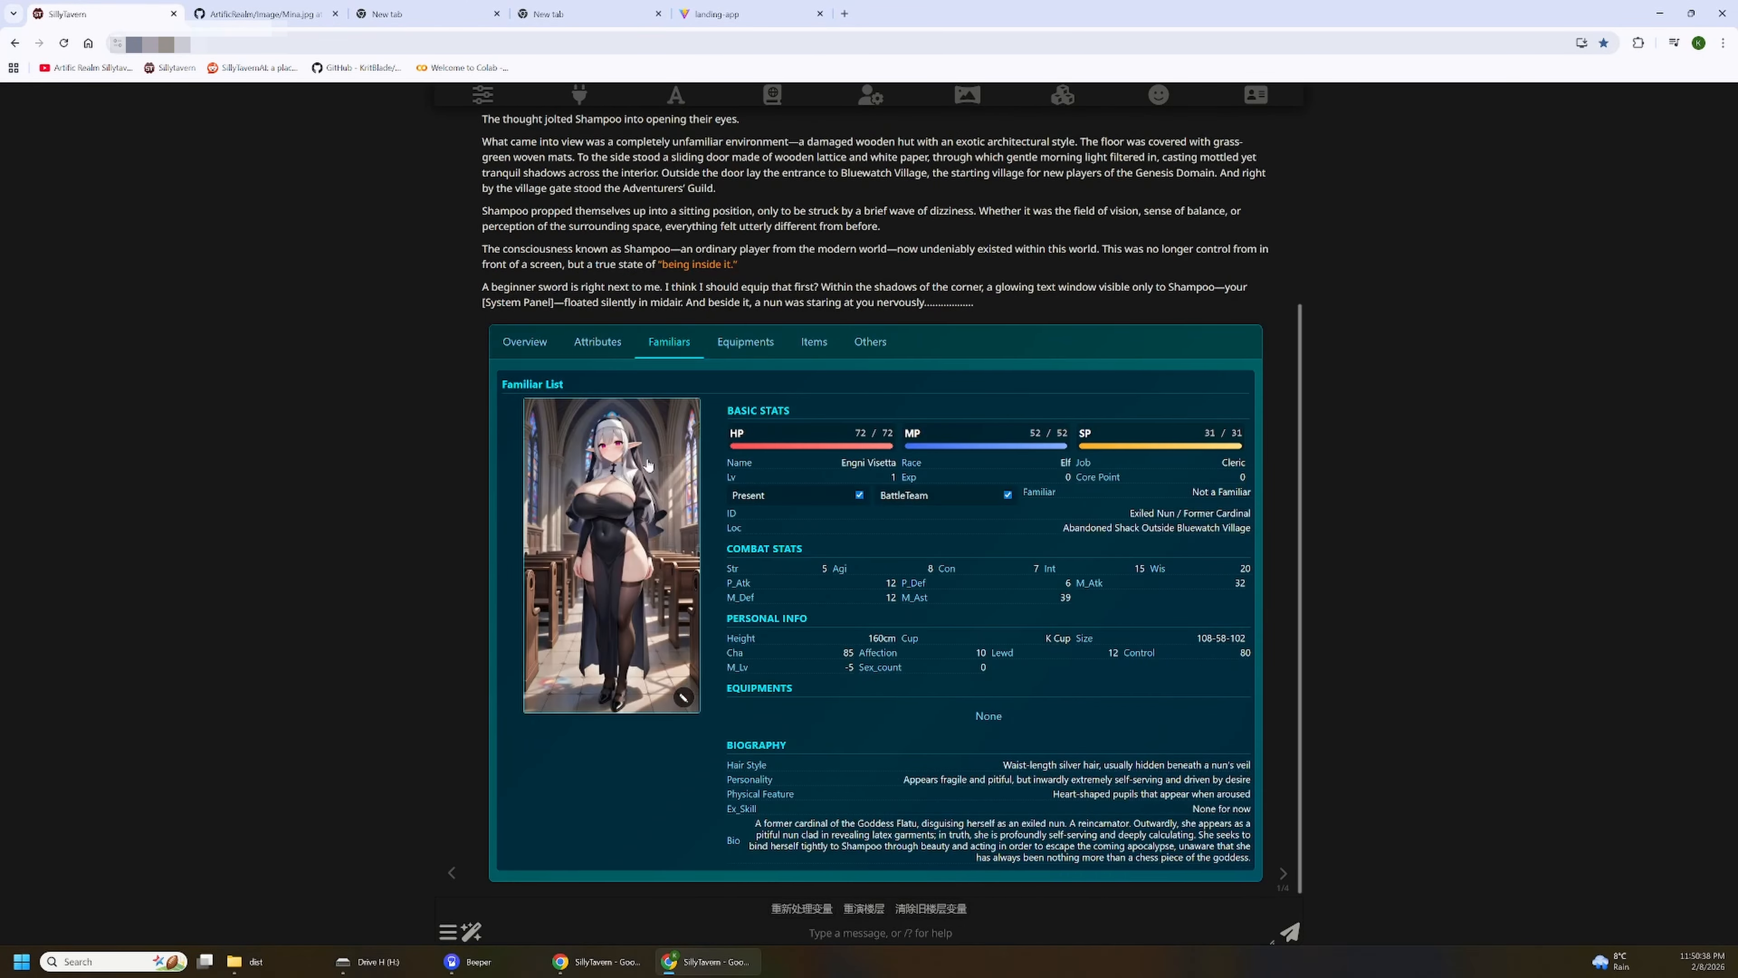
click(611, 554)
click(1137, 485)
Step: Check the status menu's Equipments page, the healing item on the Items page, and the map on the Others page, finishing on Overview
click(738, 344)
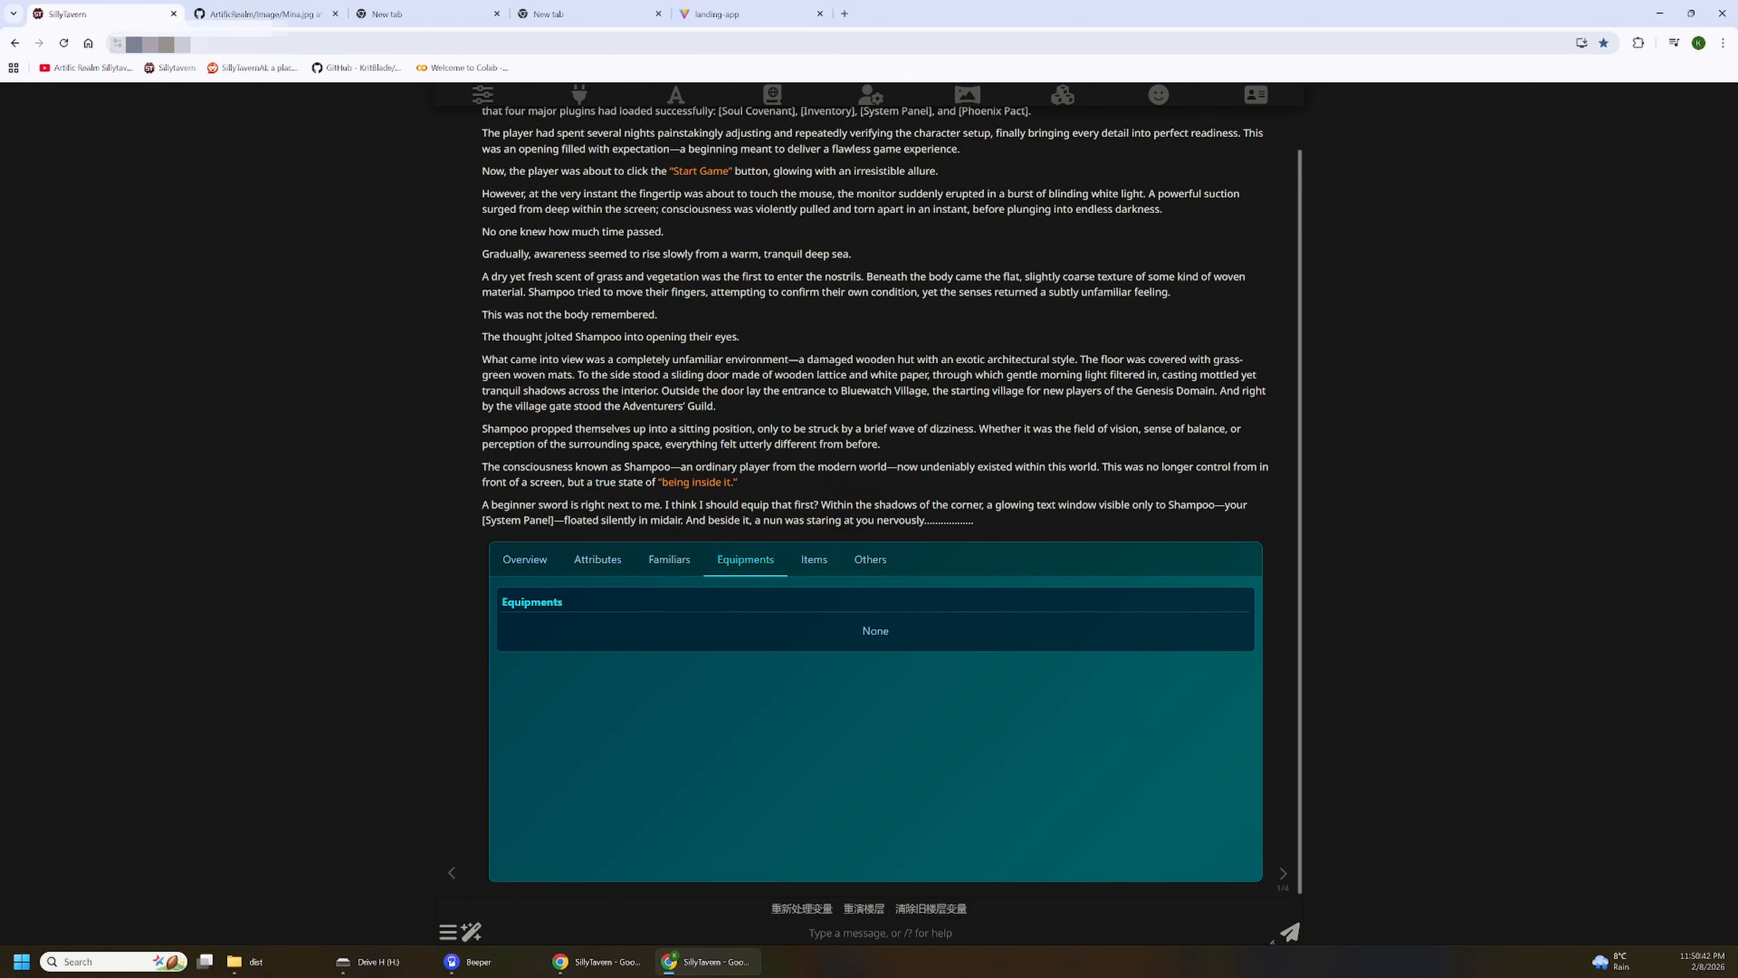
click(815, 564)
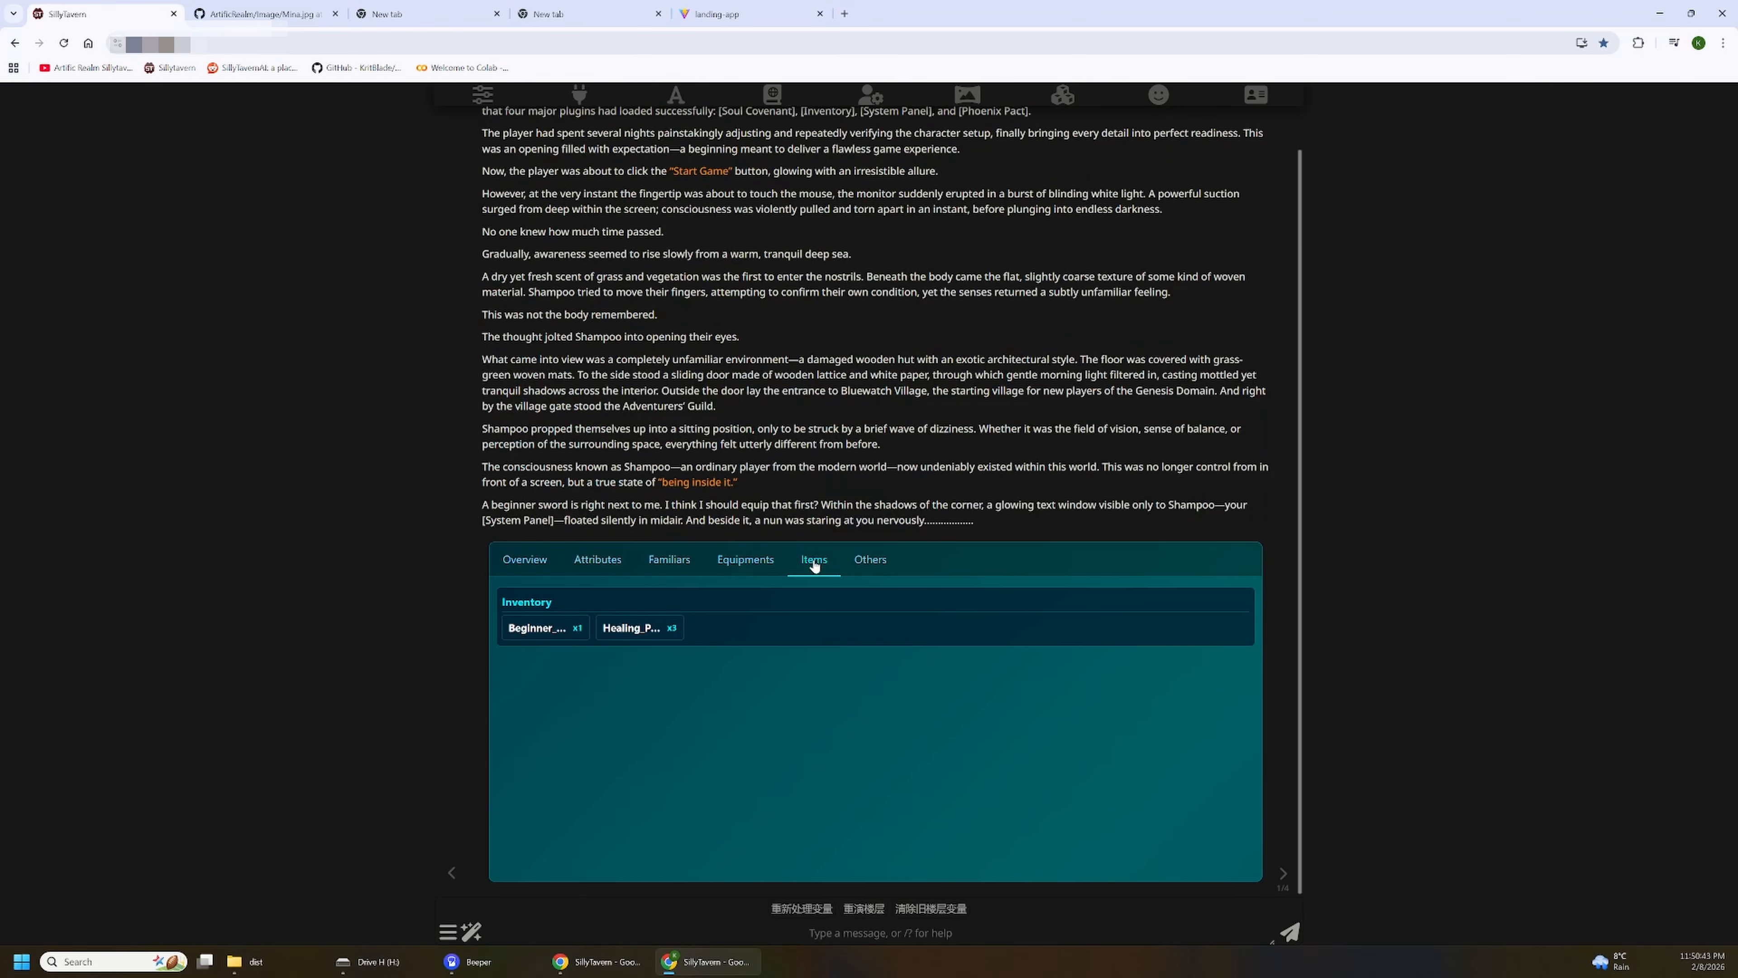
click(644, 628)
click(938, 614)
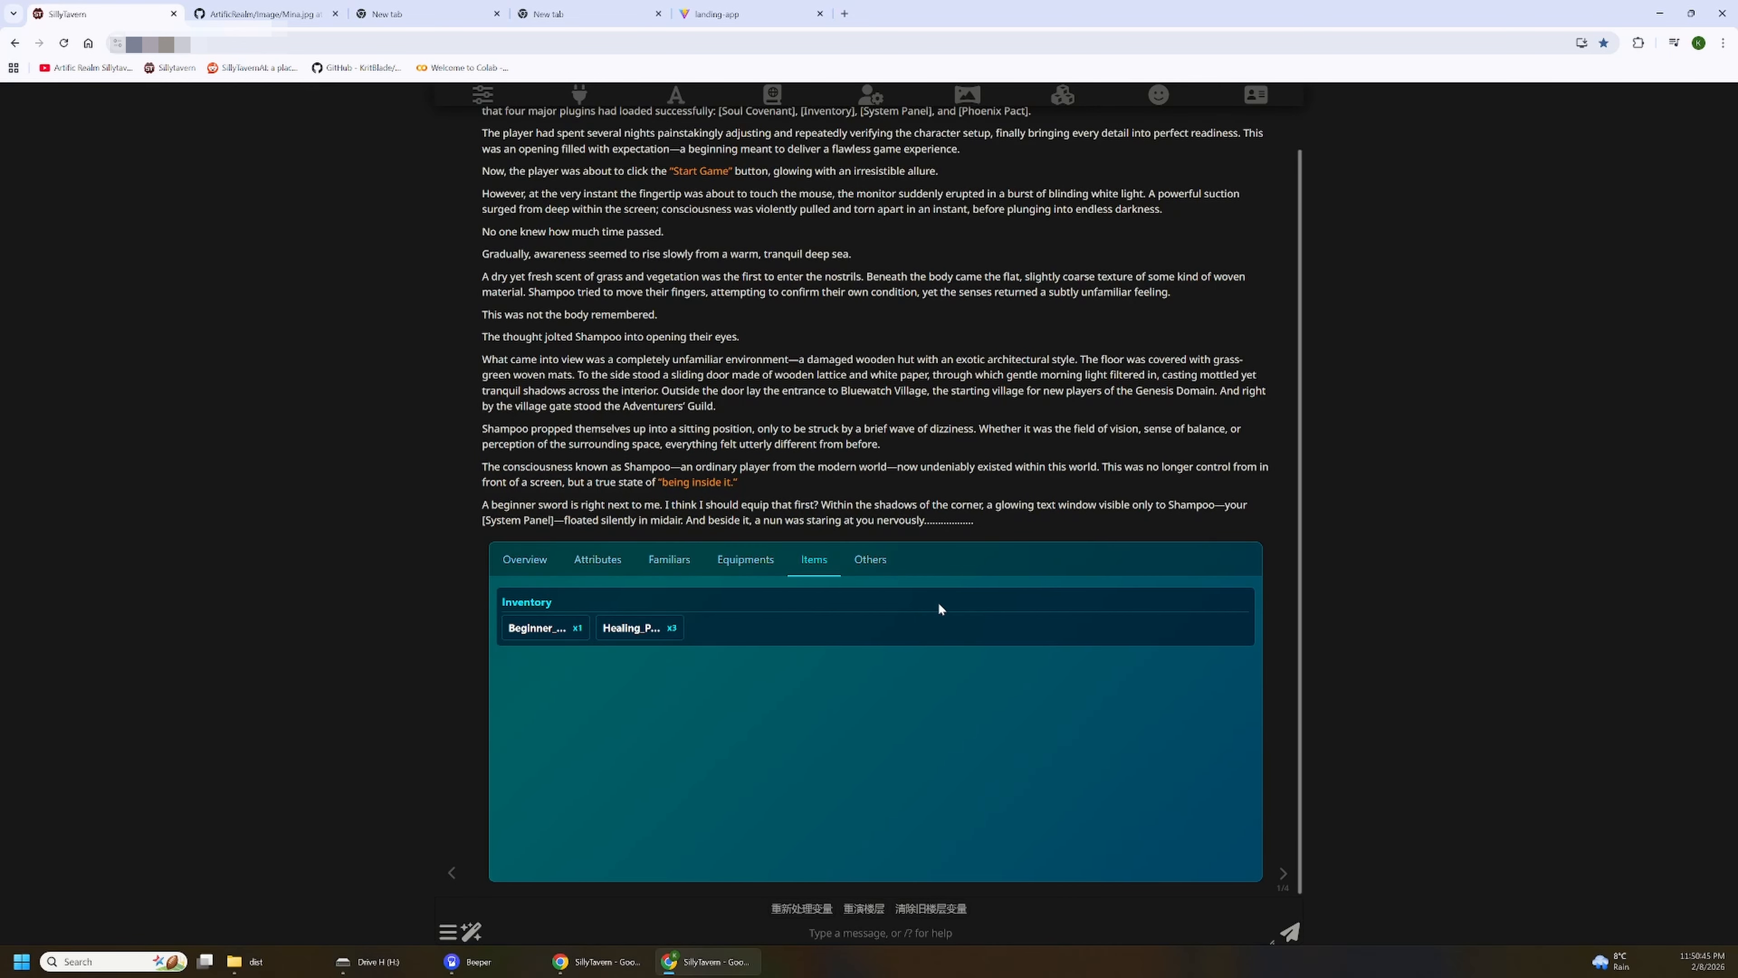
click(881, 560)
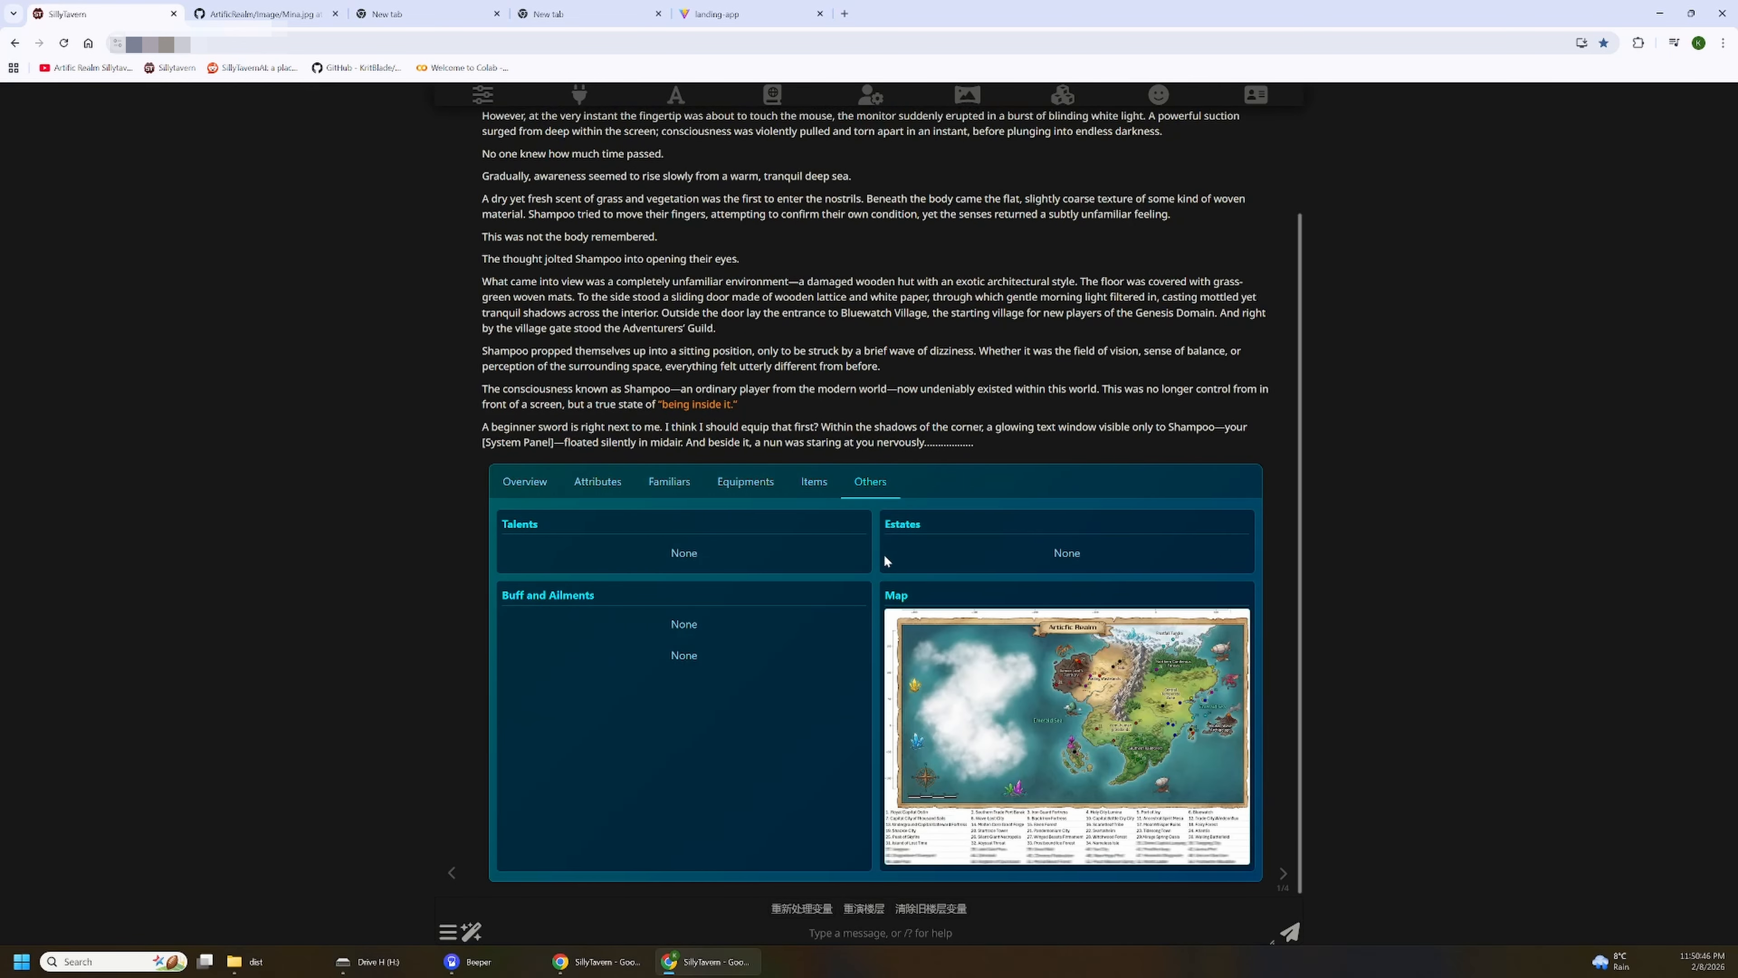
click(514, 489)
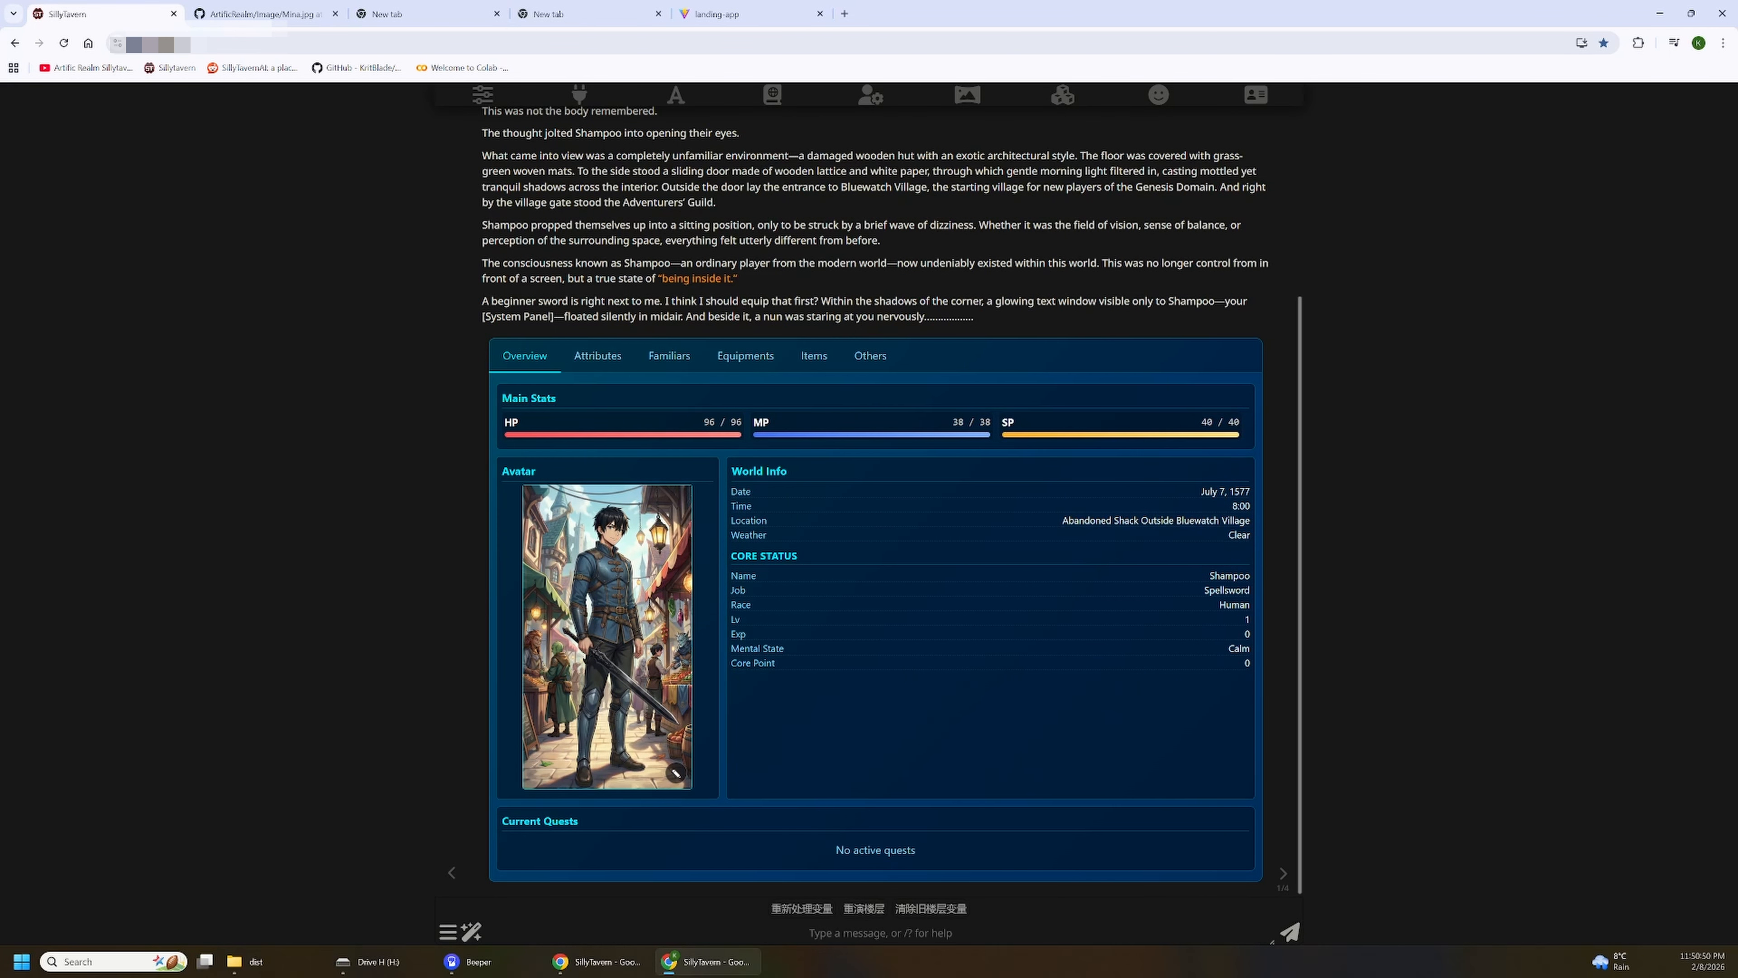